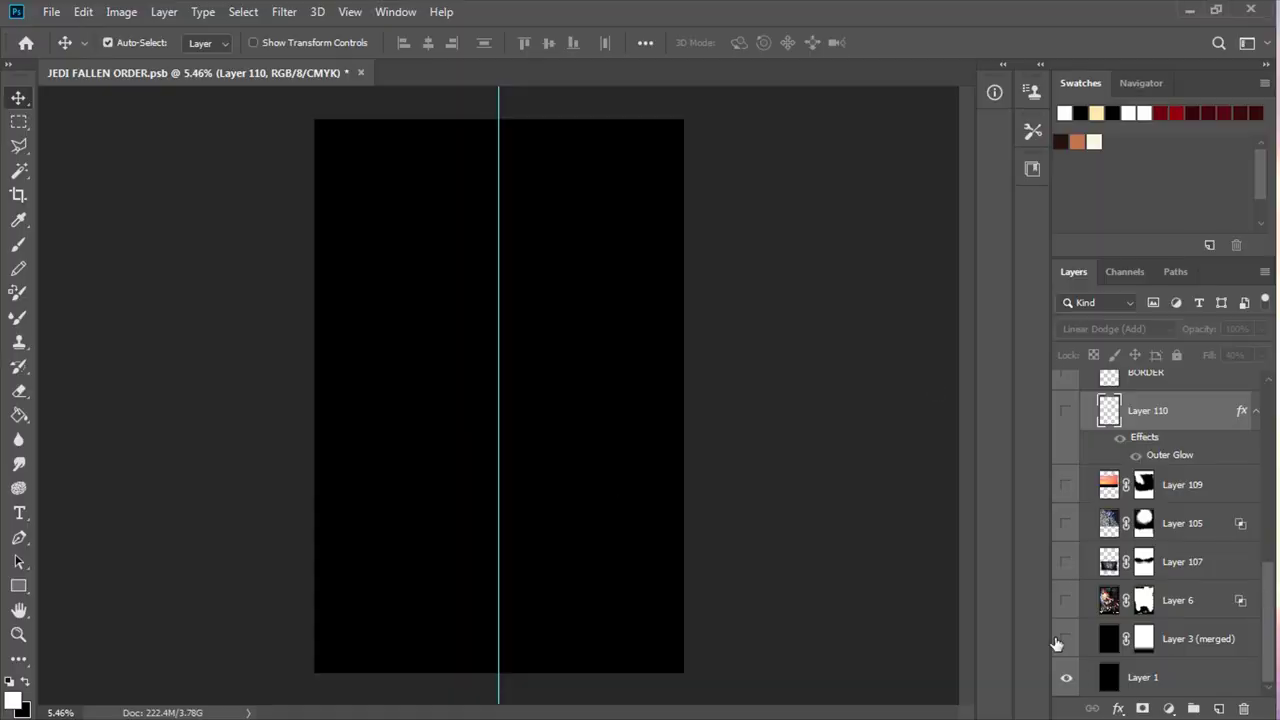
Make the starfield Layer 3, BORDER and Layer 107 layers visible
click(1066, 638)
click(1066, 372)
click(1066, 562)
Select Layer 107's mask and set up a brush with lowered flow
click(1143, 562)
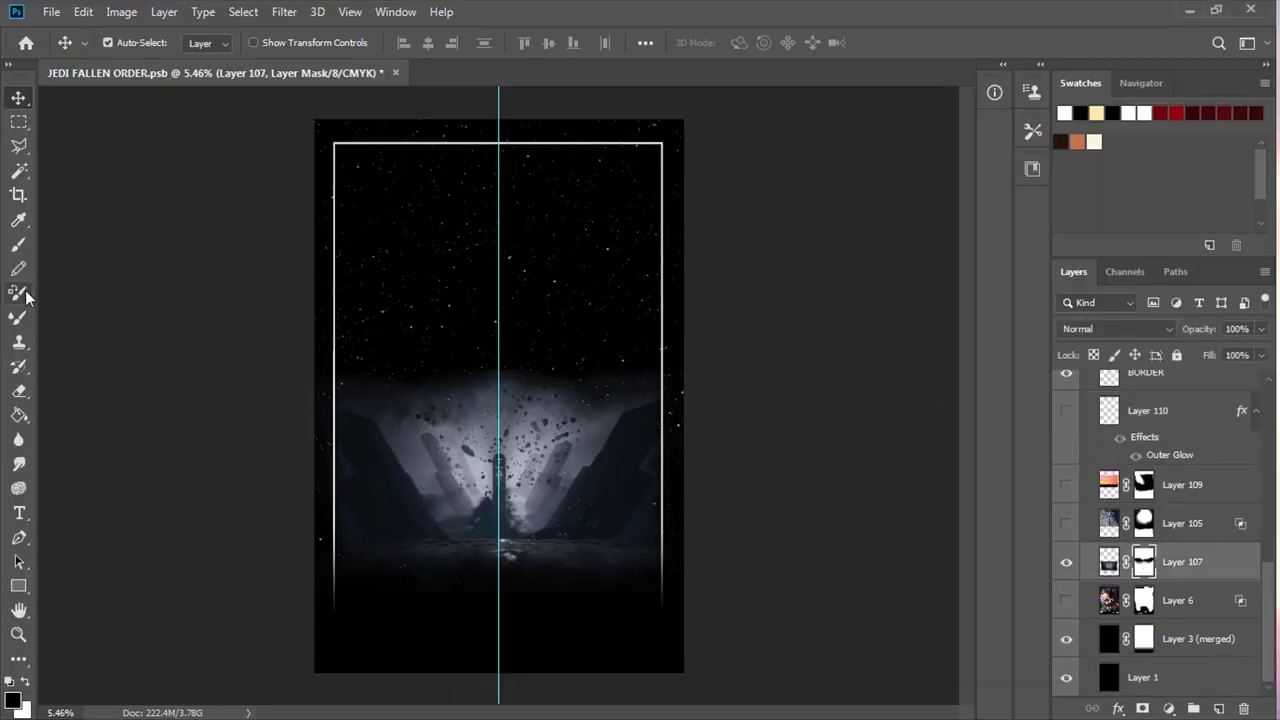
click(20, 247)
scroll(480, 600, up, 3)
drag(549, 43, 508, 62)
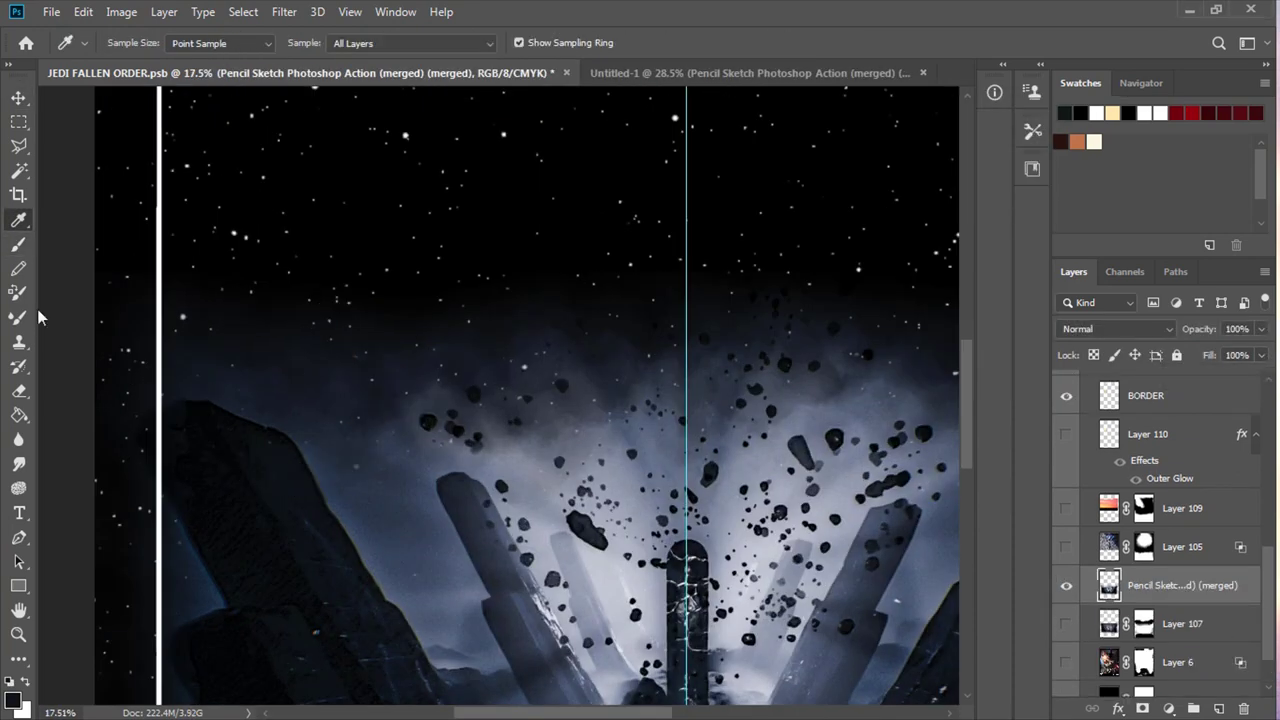
Set up a soft brush at about 35% flow and begin painting mist on the new layer
key(b)
drag(549, 43, 497, 67)
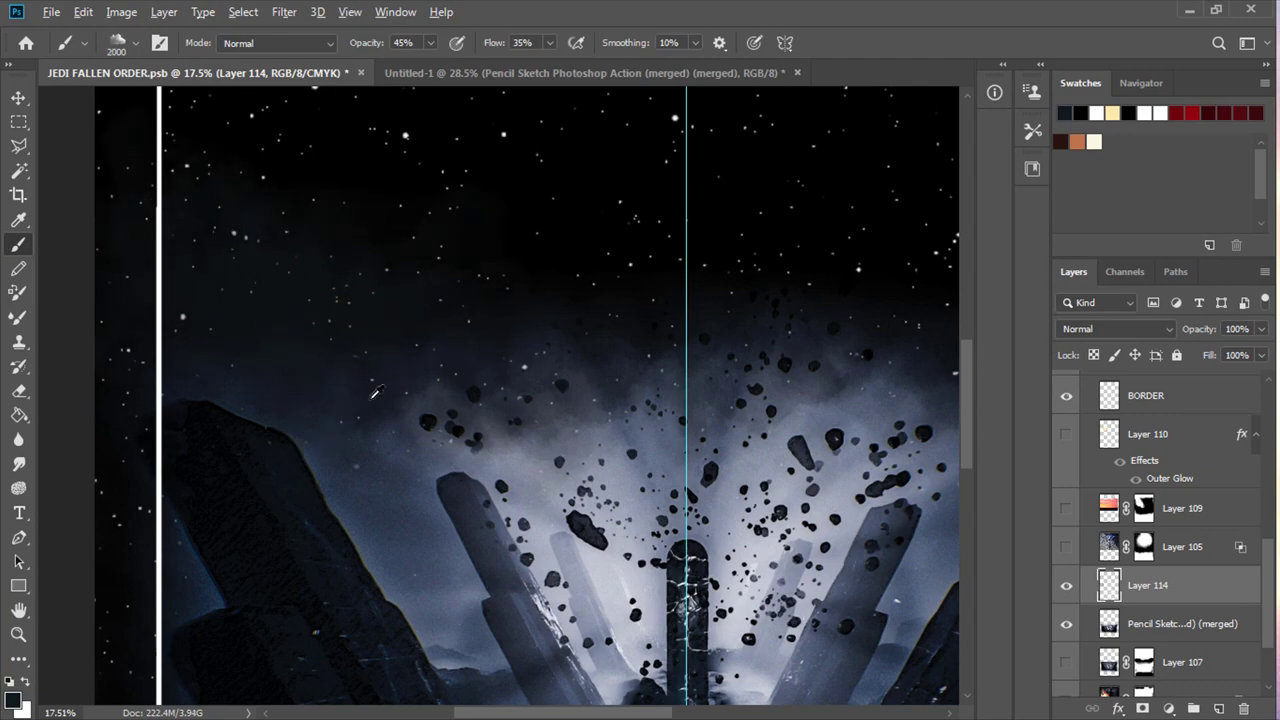
scroll(300, 420, down, 5)
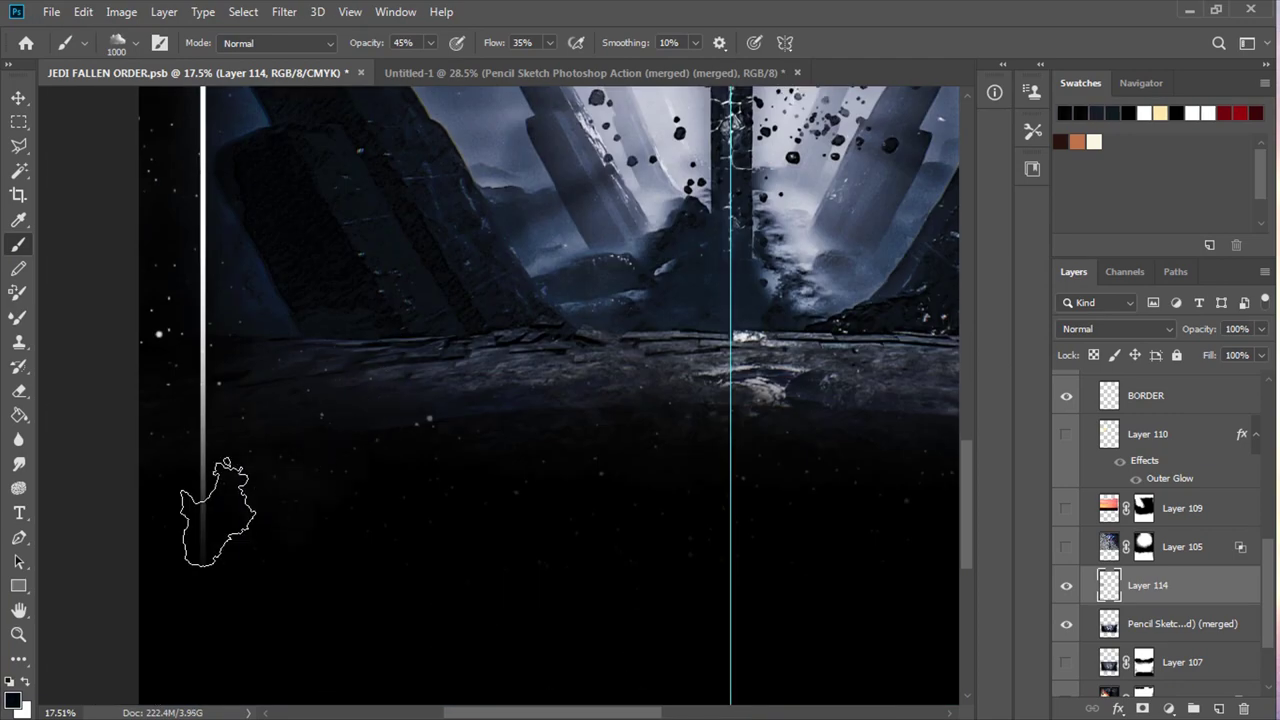
scroll(377, 443, right, 2)
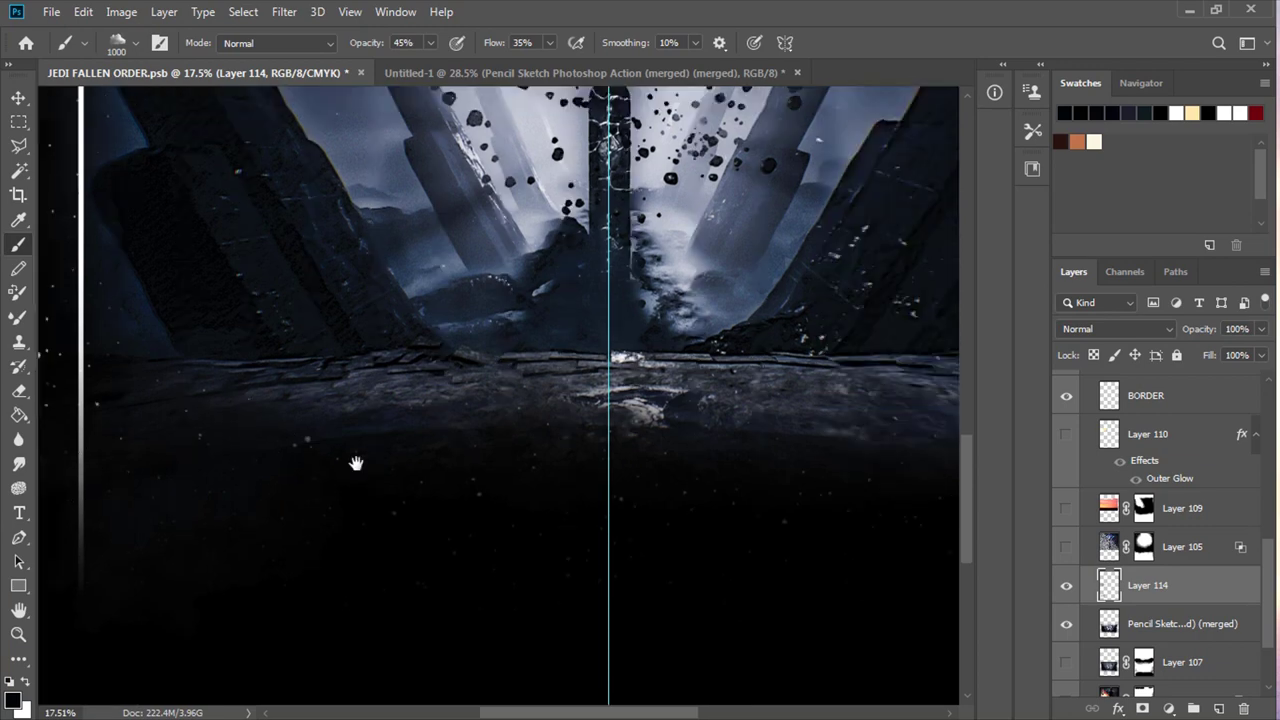
scroll(600, 400, right, 4)
scroll(500, 480, down, 2)
key(bracketright)
key(bracketright)
key(bracketright)
Shrink the brush and keep painting mist across the rocky scene
scroll(480, 400, left, 4)
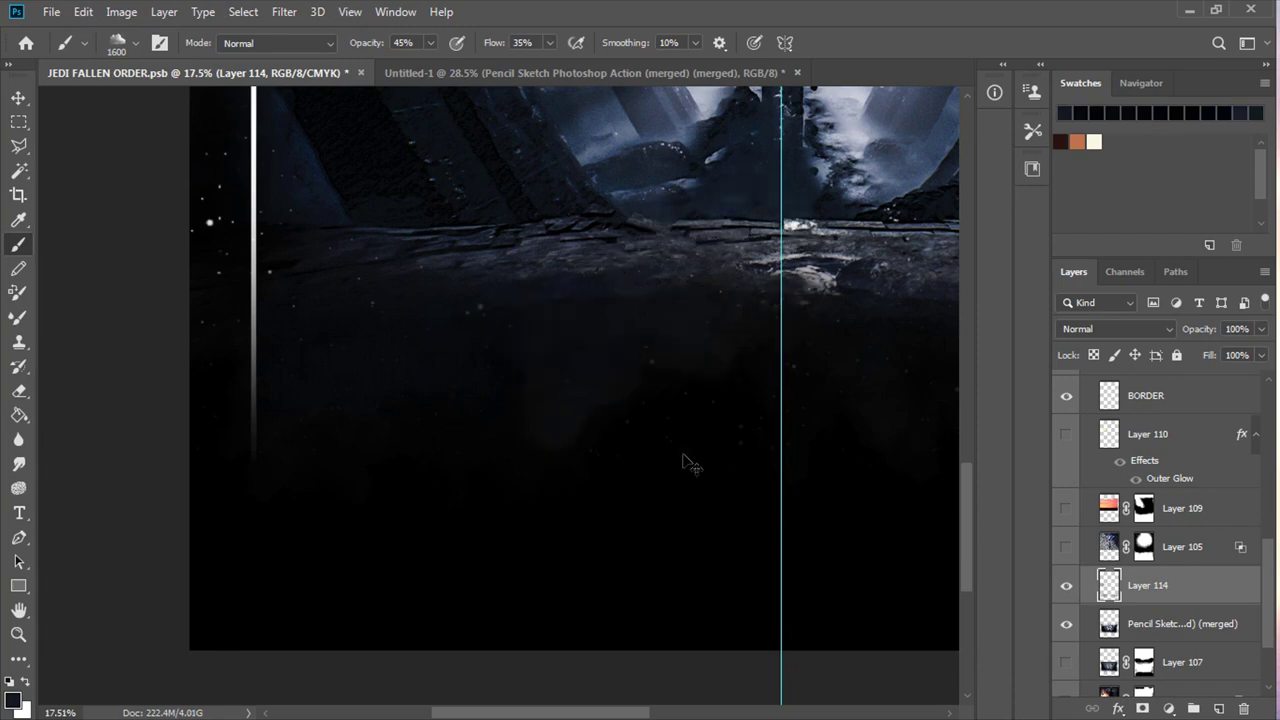
scroll(723, 486, down, 2)
scroll(600, 460, up, 2)
scroll(495, 430, up, 4)
key(bracketleft)
key(bracketleft)
key(bracketleft)
scroll(586, 386, left, 3)
scroll(286, 480, left, 3)
scroll(136, 435, right, 5)
scroll(136, 435, down, 4)
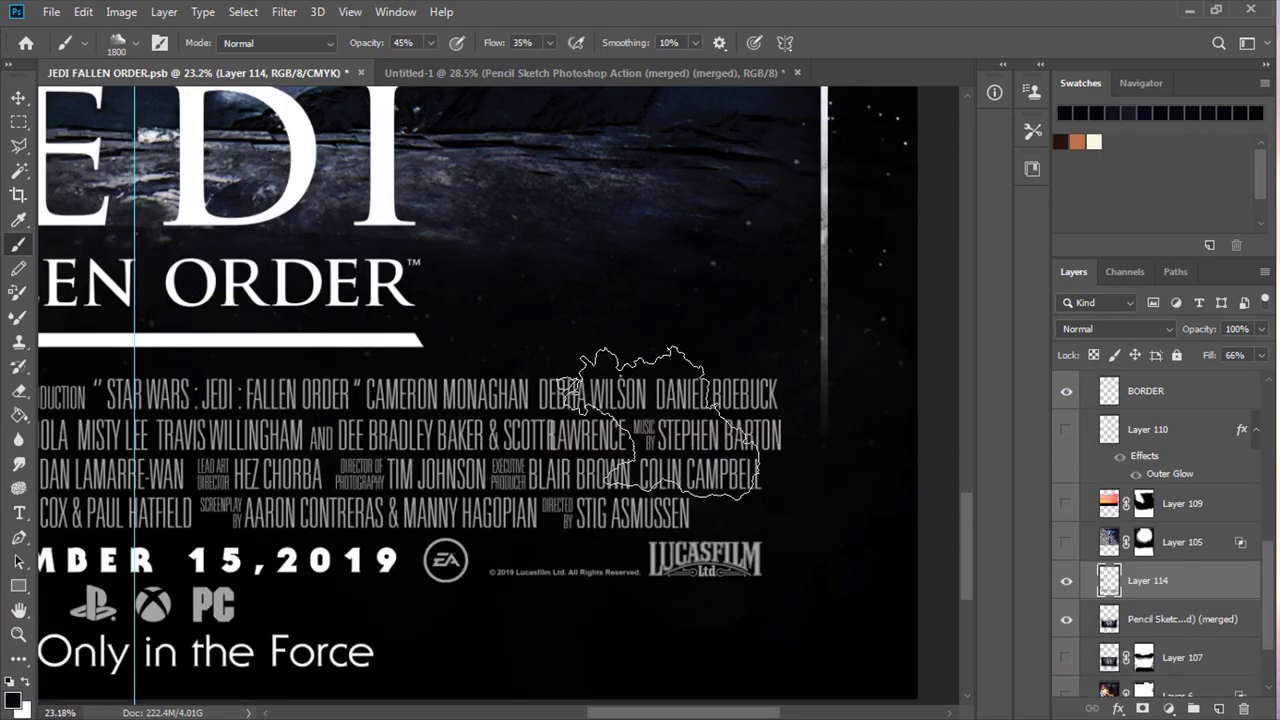
Add further soft misty shading over the scene
scroll(660, 422, left, 5)
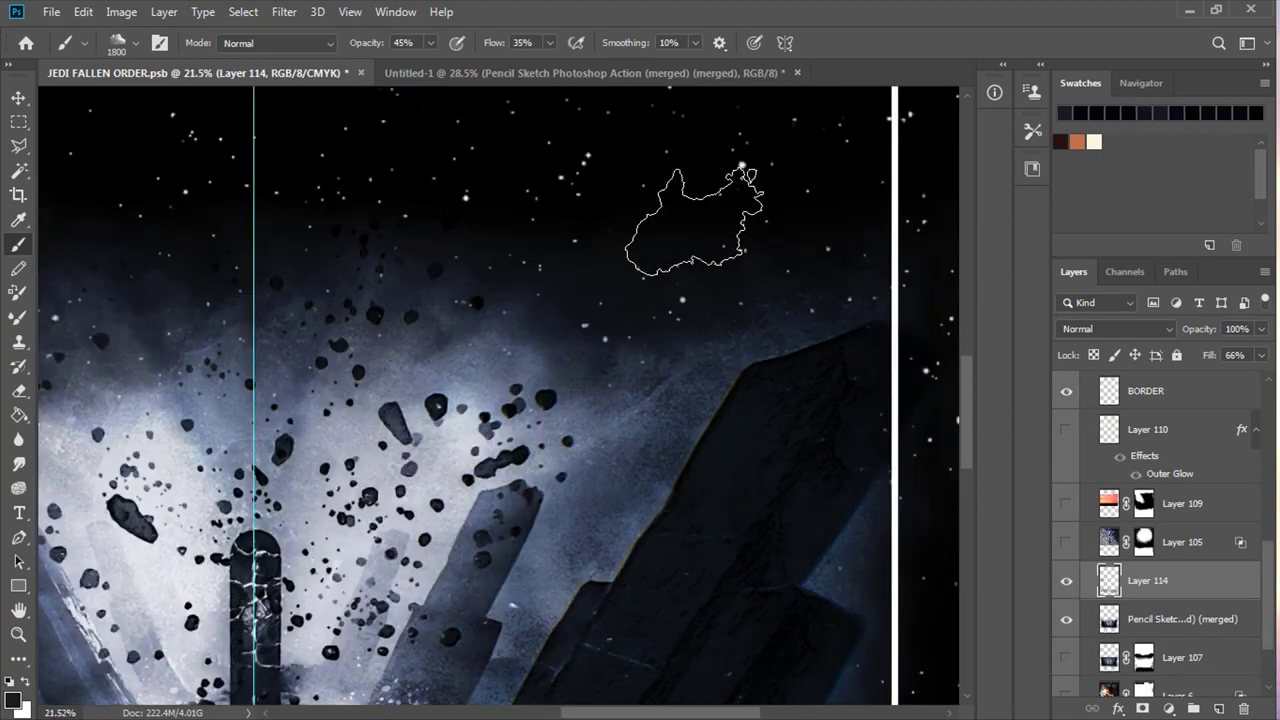
scroll(425, 305, left, 3)
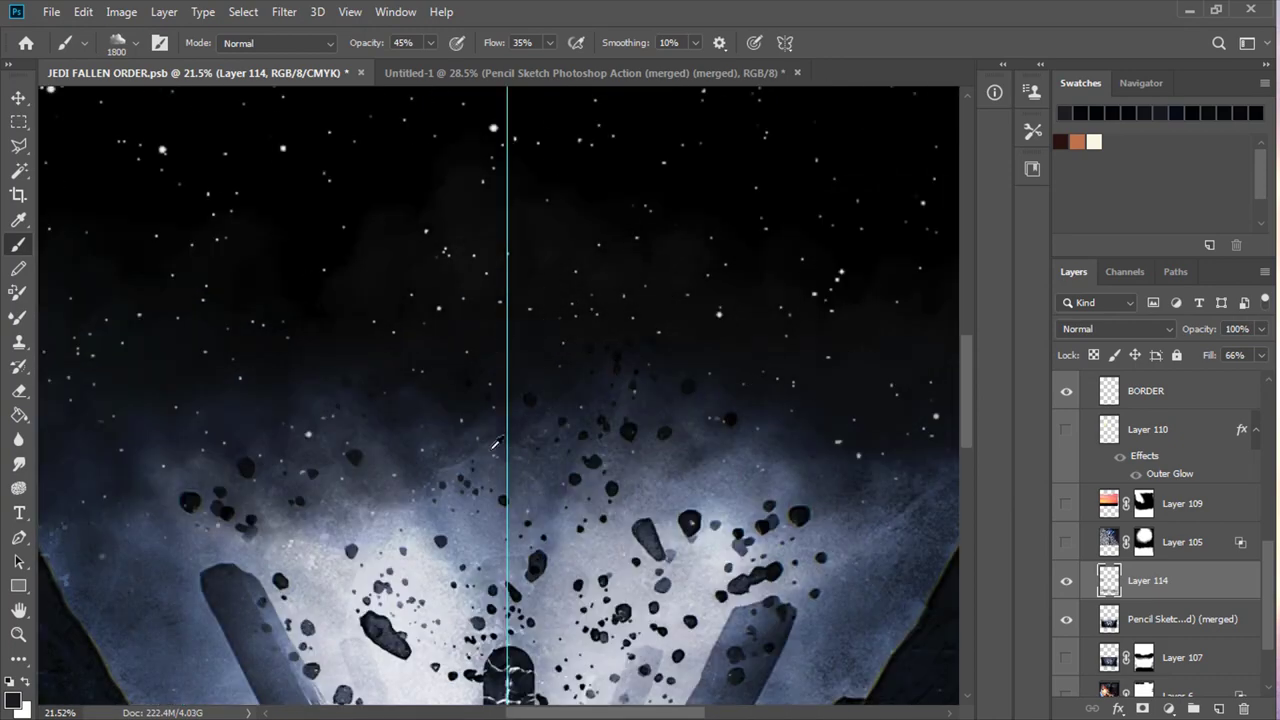
scroll(520, 365, right, 2)
scroll(743, 457, right, 1)
scroll(843, 343, down, 2)
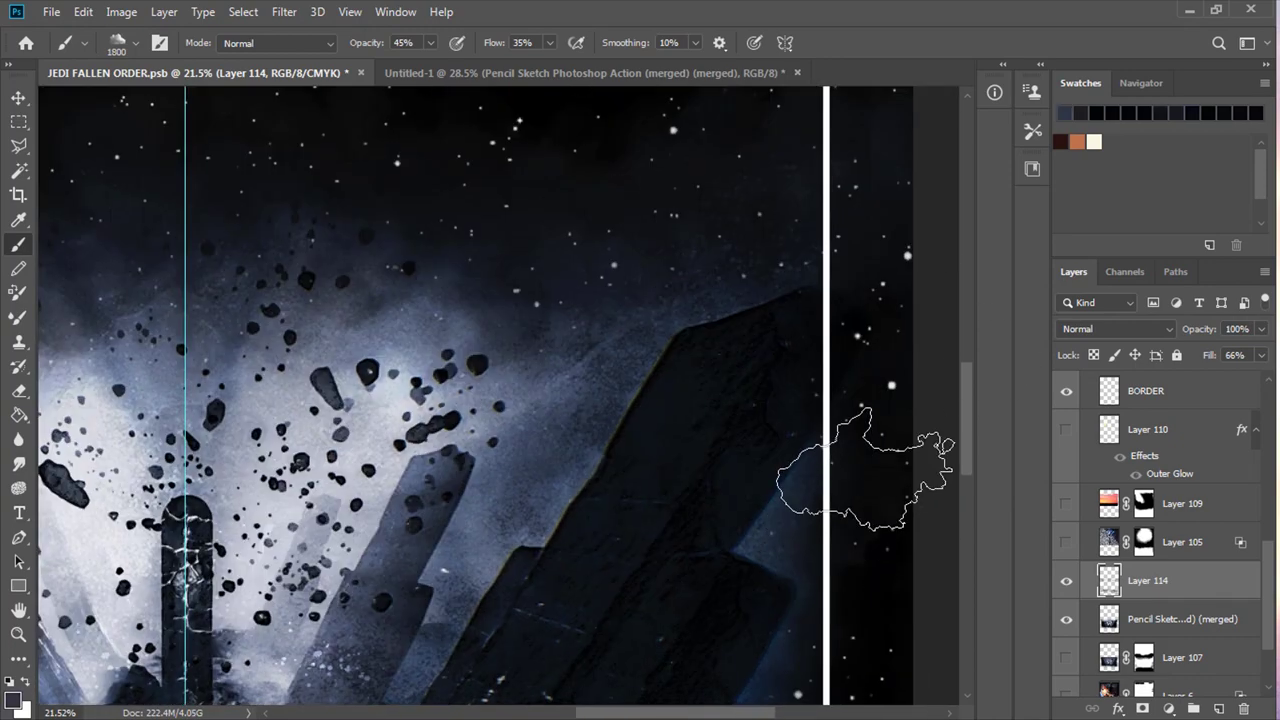
scroll(829, 471, down, 1)
scroll(812, 462, down, 2)
scroll(785, 170, down, 3)
Set the painted layer's fill to 59% and toggle Layer 105's visibility
click(284, 11)
key(Escape)
drag(1230, 378, 1226, 378)
scroll(1160, 540, up, 1)
click(1066, 592)
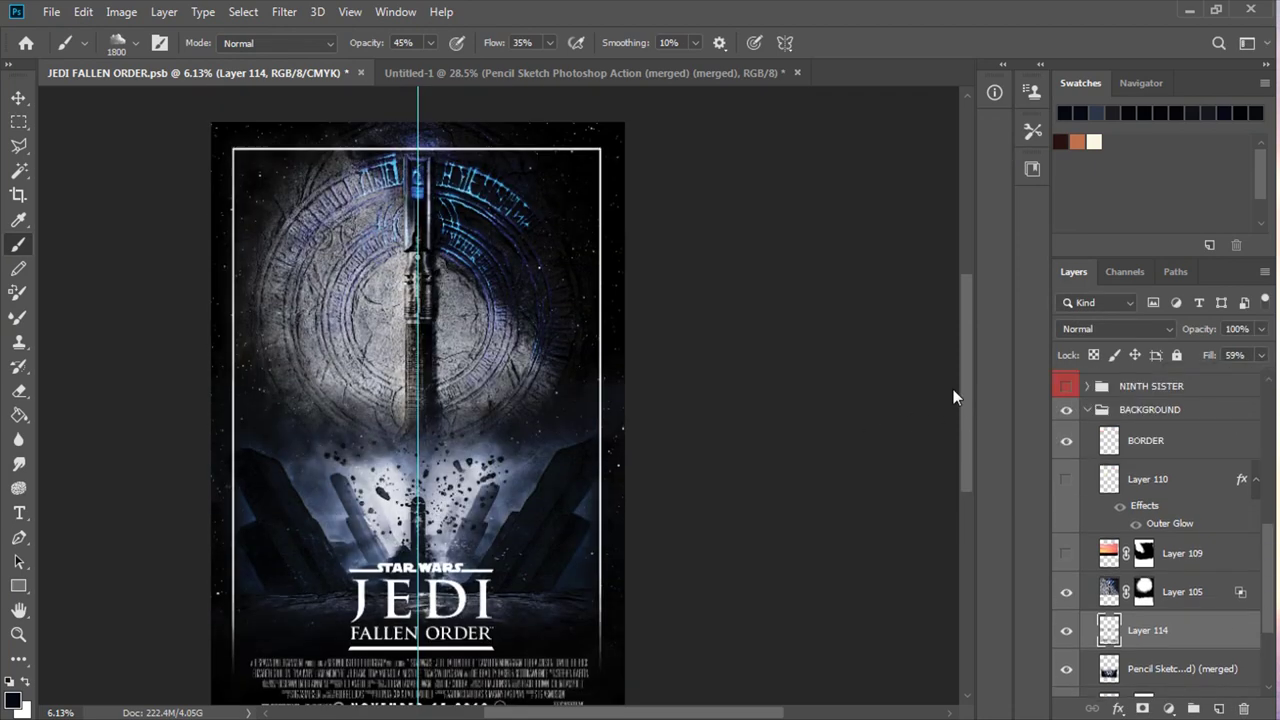
Pan around the poster to review the shaded scene
scroll(350, 230, up, 2)
scroll(455, 395, up, 1)
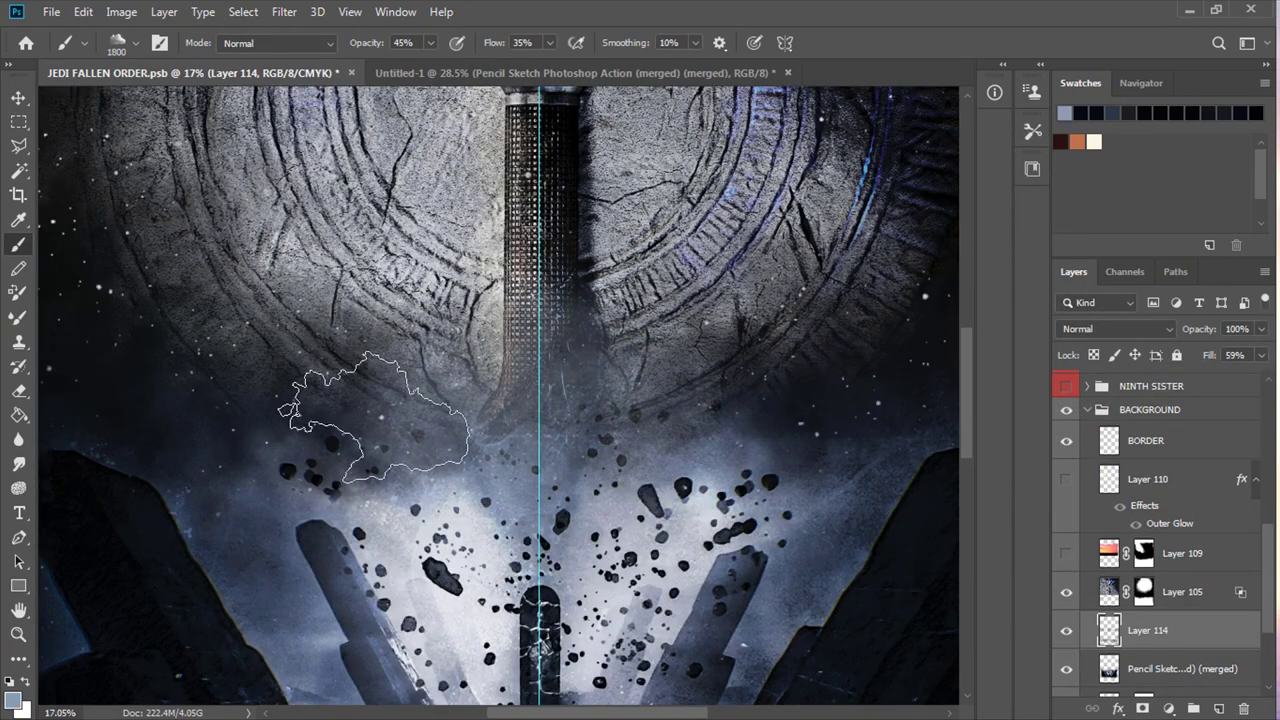
scroll(572, 430, left, 3)
scroll(635, 312, right, 5)
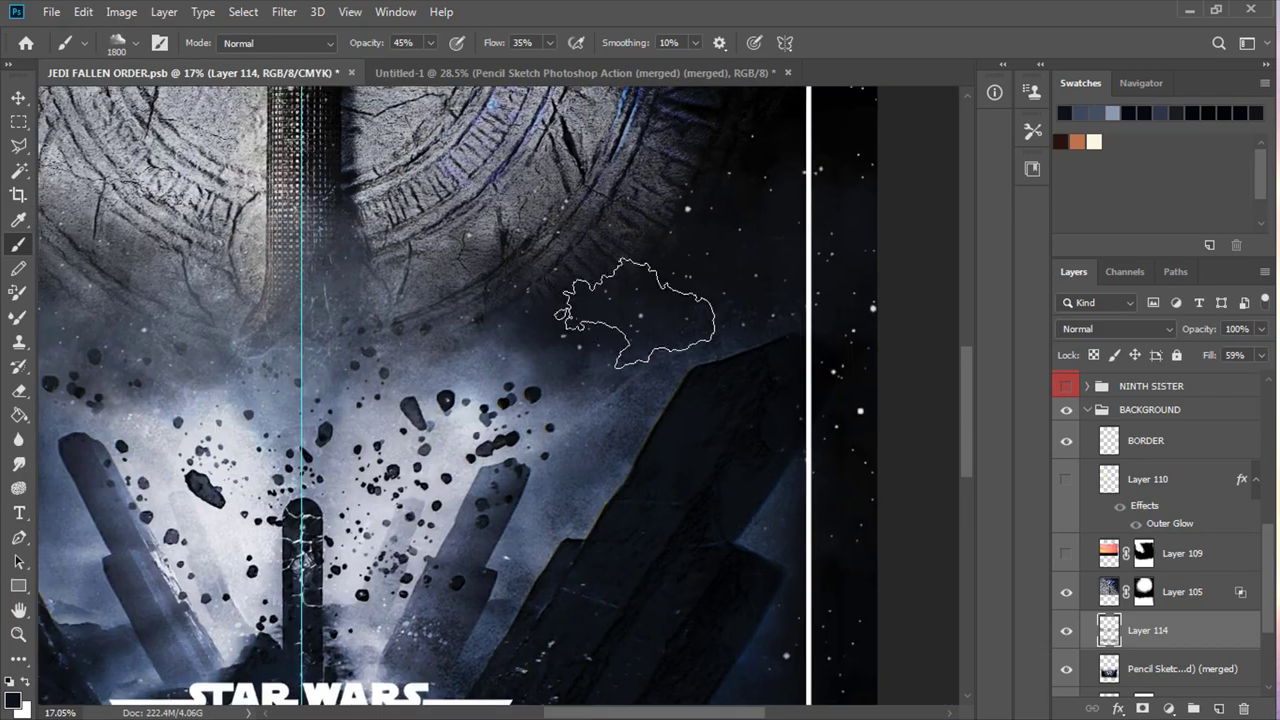
scroll(832, 570, down, 3)
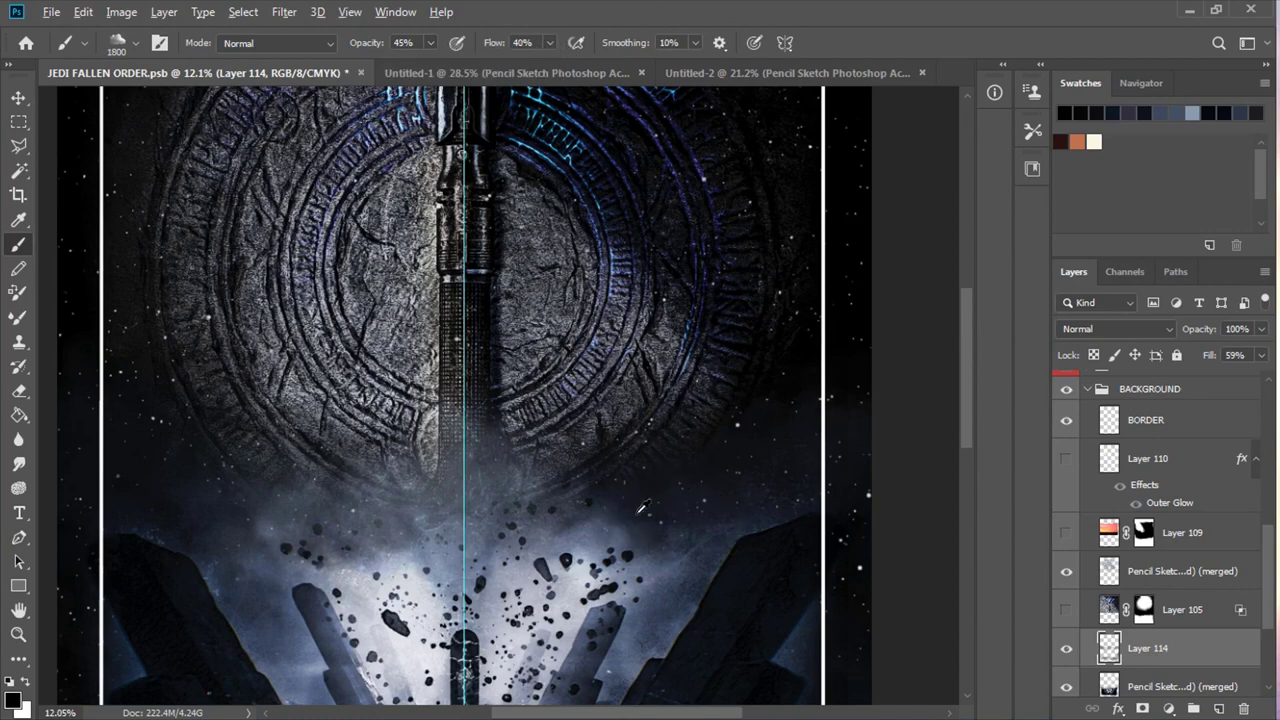
scroll(470, 555, left, 3)
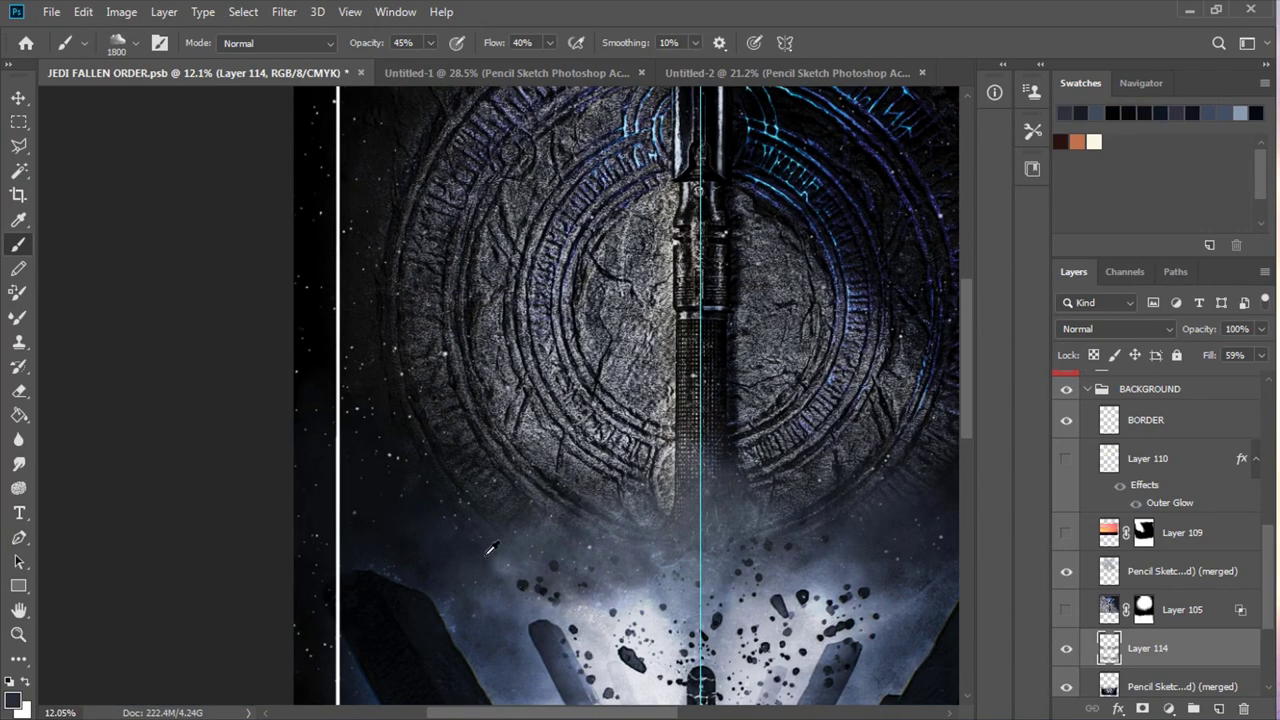
scroll(372, 420, up, 3)
scroll(472, 327, up, 3)
scroll(472, 327, right, 1)
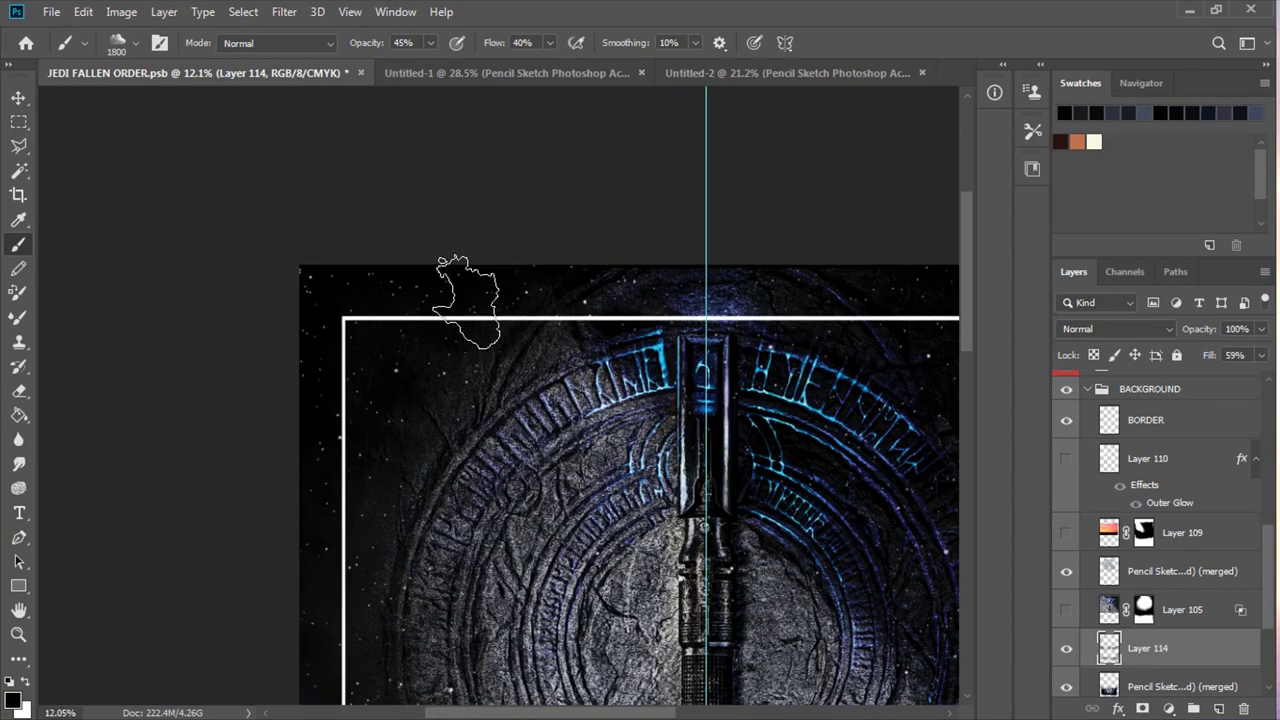
scroll(357, 355, down, 3)
scroll(573, 562, right, 6)
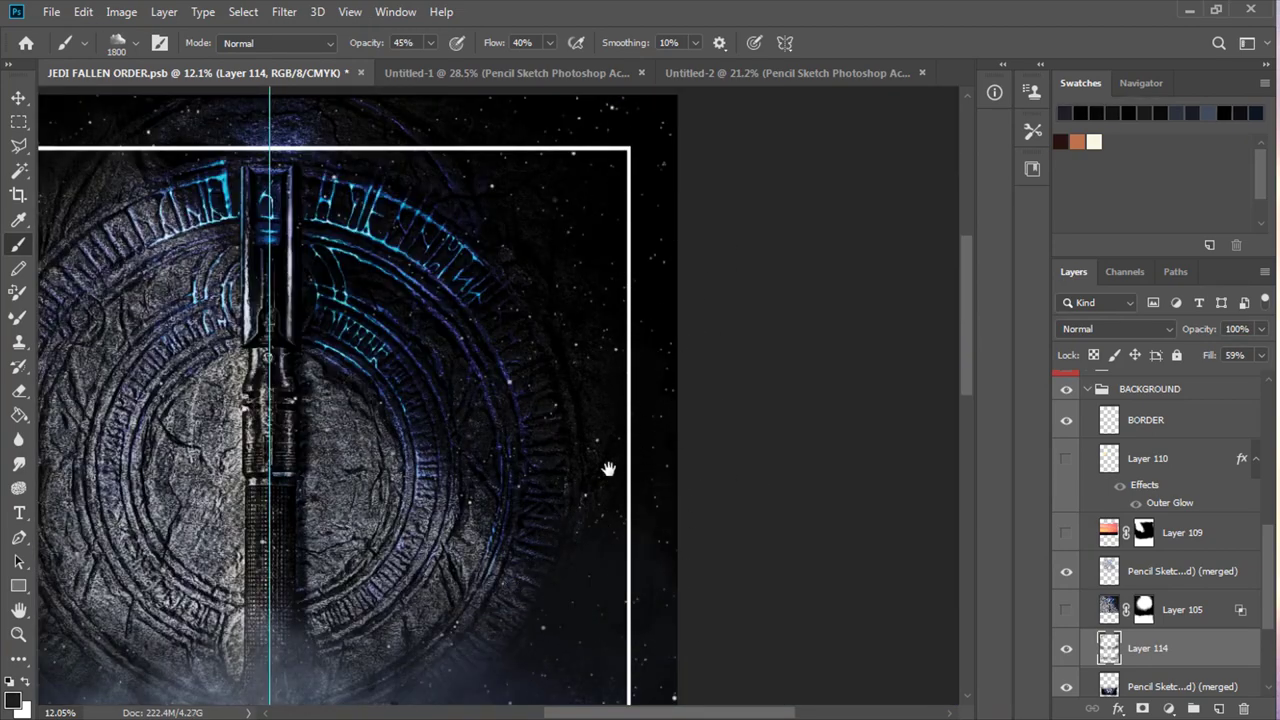
scroll(650, 585, up, 2)
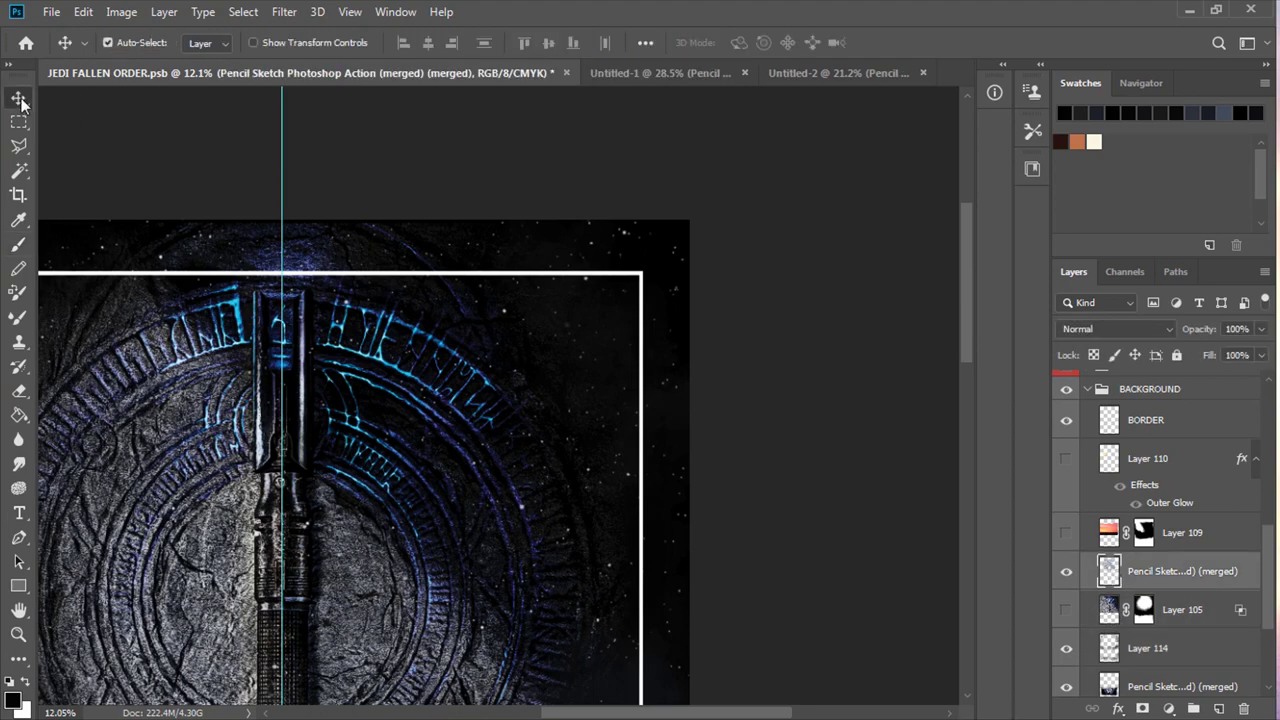
Fit the poster in view and set Layer 114's fill to 45%
key(v)
key(ctrl+0)
scroll(773, 188, up, 3)
click(1261, 355)
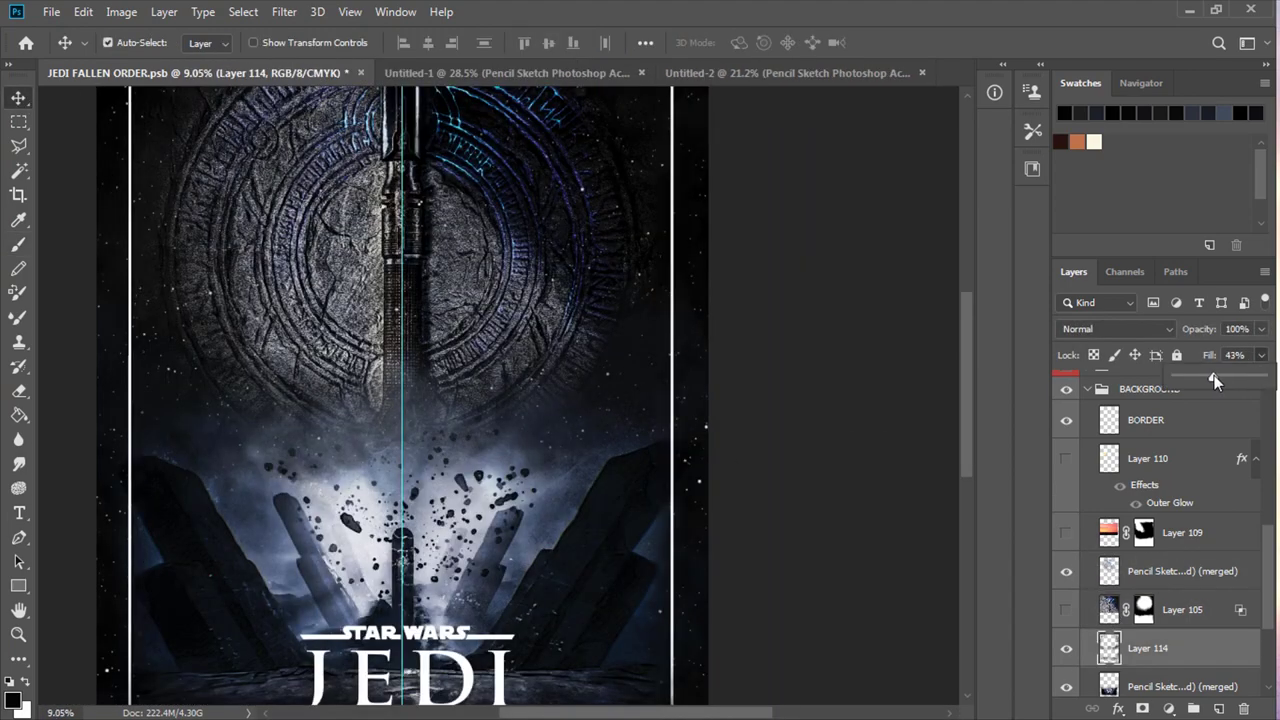
key(Return)
scroll(1215, 565, down, 1)
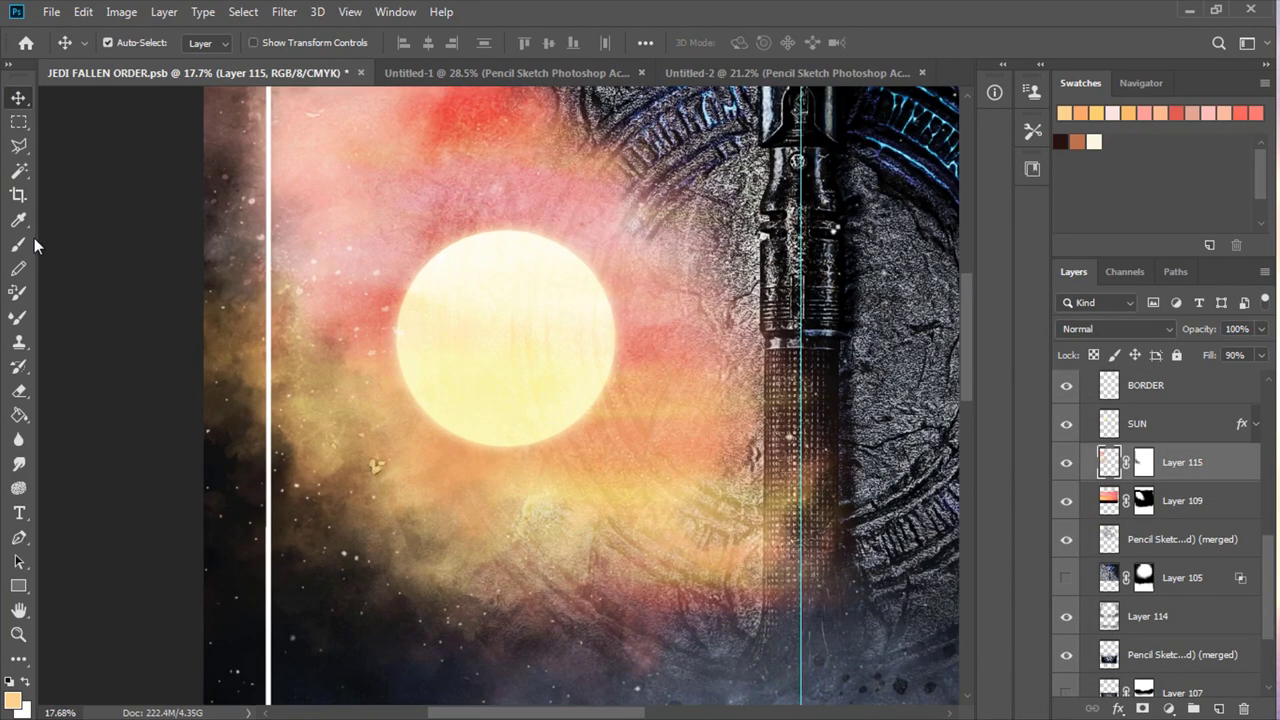
Paint a warm red glow around the sun with a 28%-flow brush
click(33, 243)
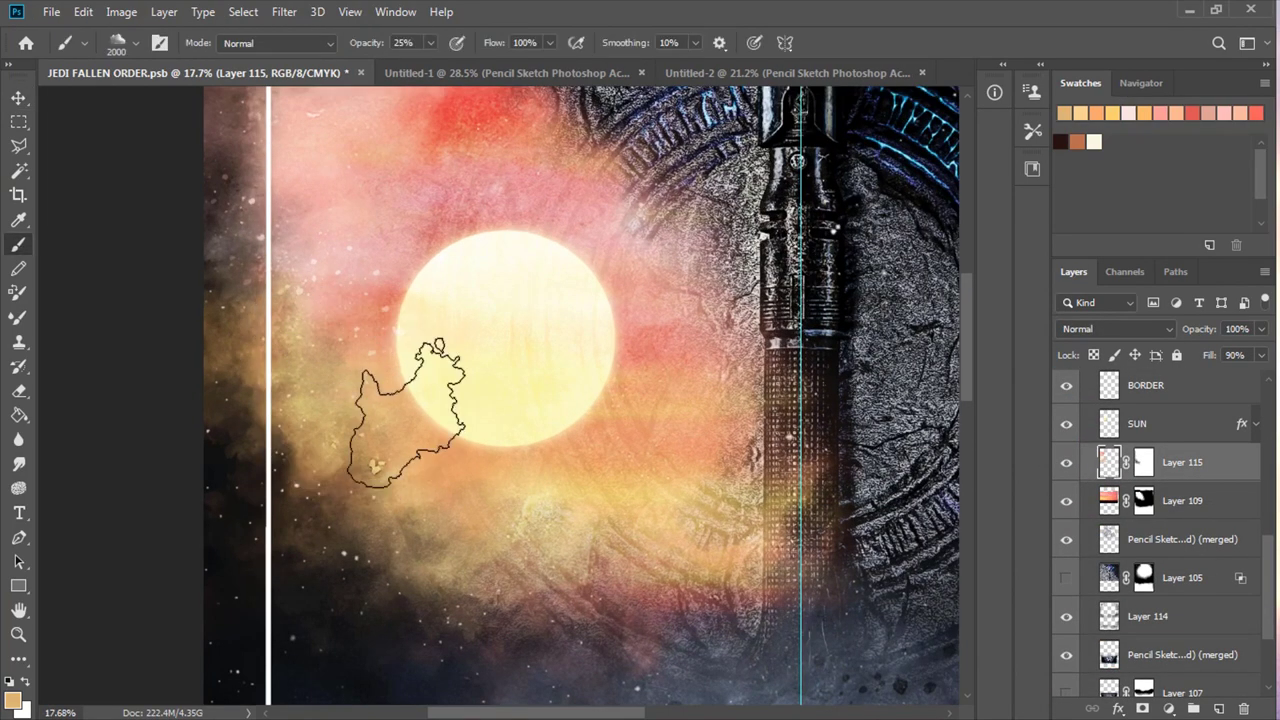
alt+click(414, 457)
scroll(414, 457, up, 5)
key(shift+2)
key(shift+8)
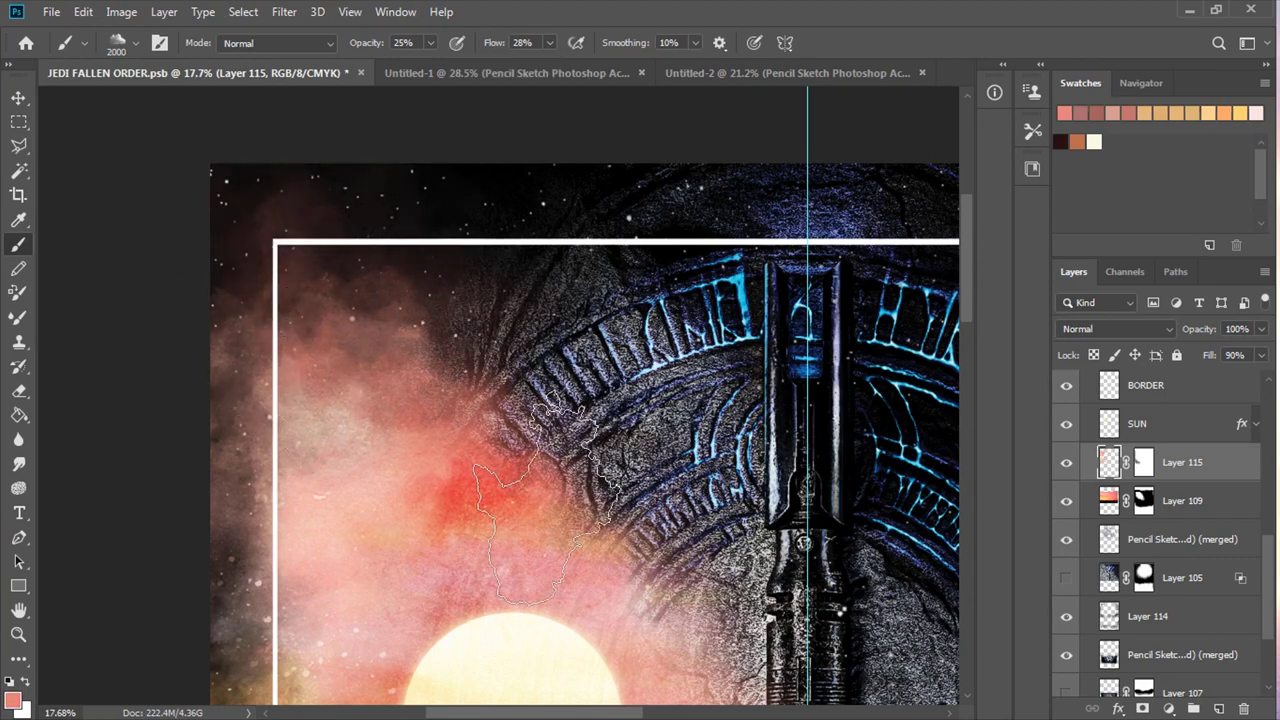
scroll(300, 285, down, 3)
scroll(287, 270, up, 2)
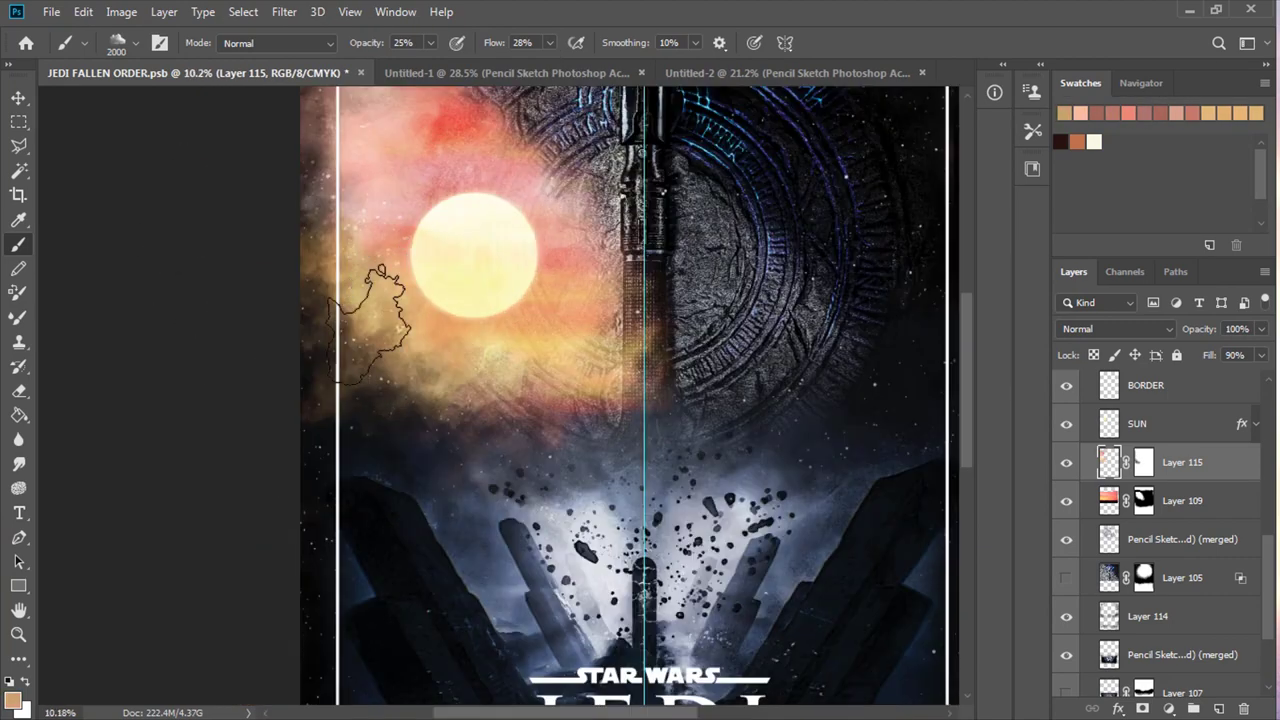
scroll(343, 290, up, 2)
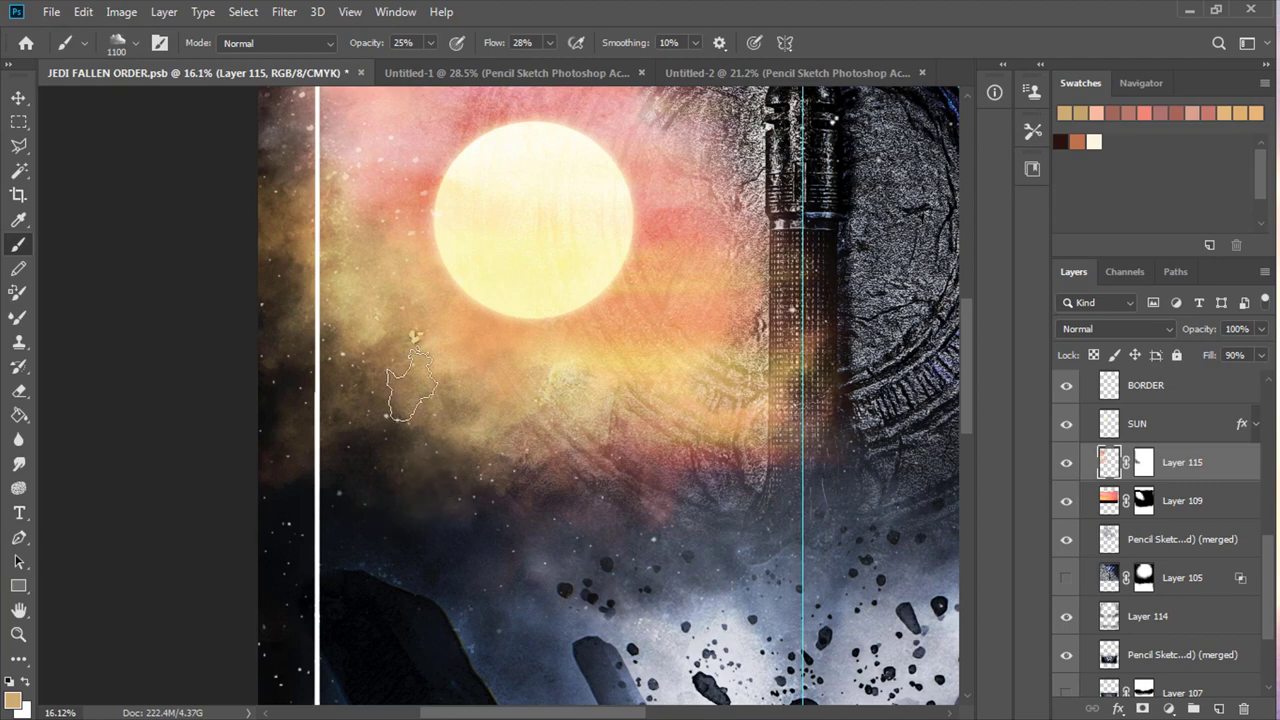
scroll(473, 497, down, 5)
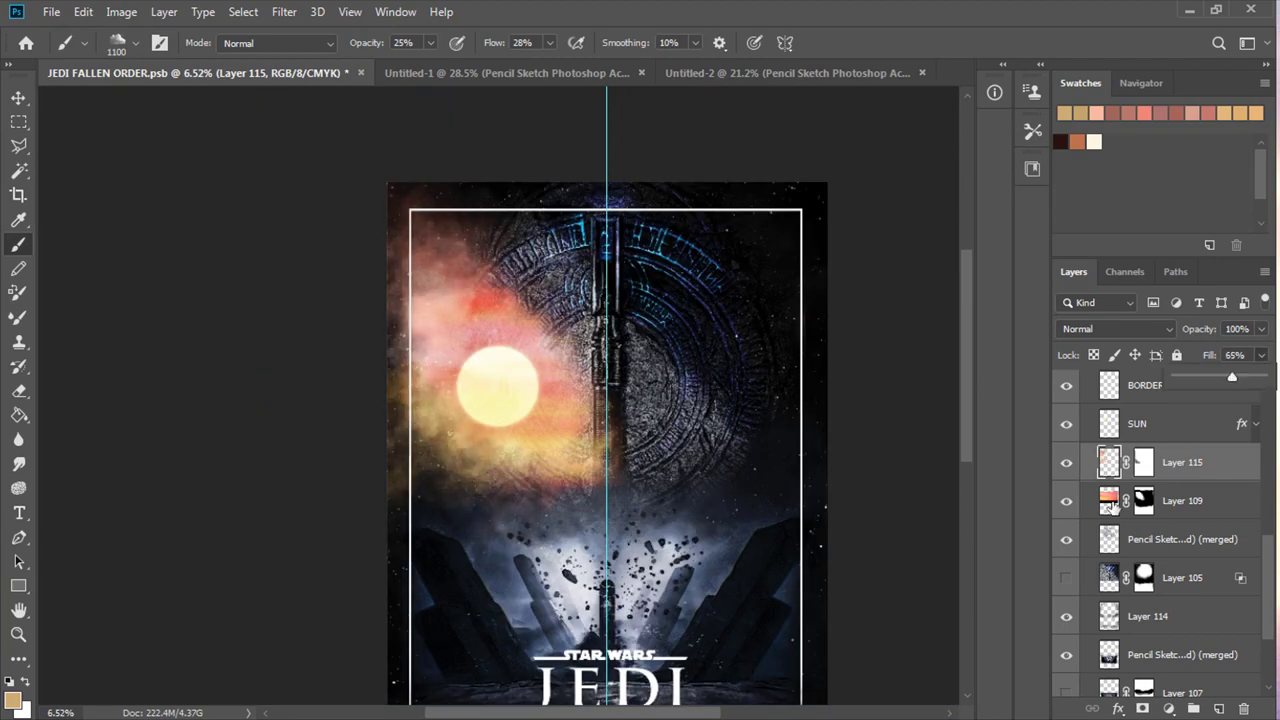
Set Layer 115 to Linear Dodge (Add) at 84% fill and Layer 109 to Screen
click(1182, 500)
click(1261, 355)
click(1182, 462)
click(1115, 328)
click(1137, 440)
click(1261, 355)
drag(1245, 376, 1249, 380)
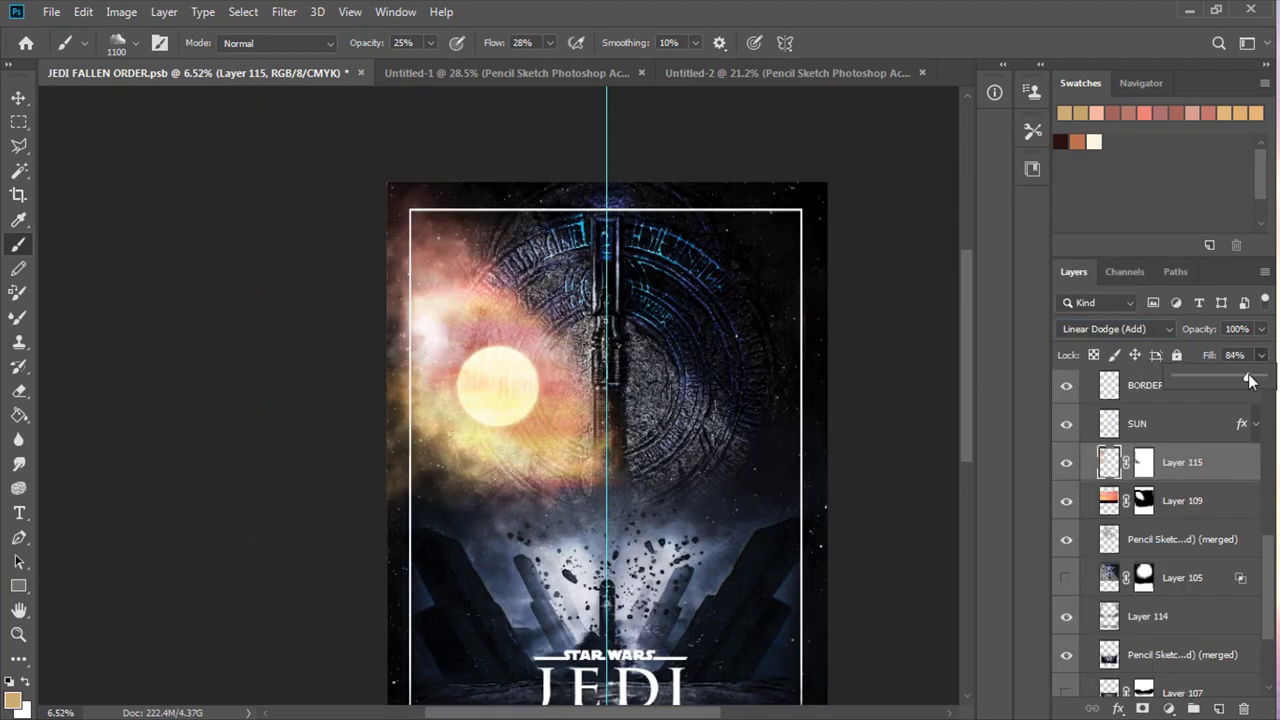
click(1182, 500)
click(1115, 328)
click(1094, 410)
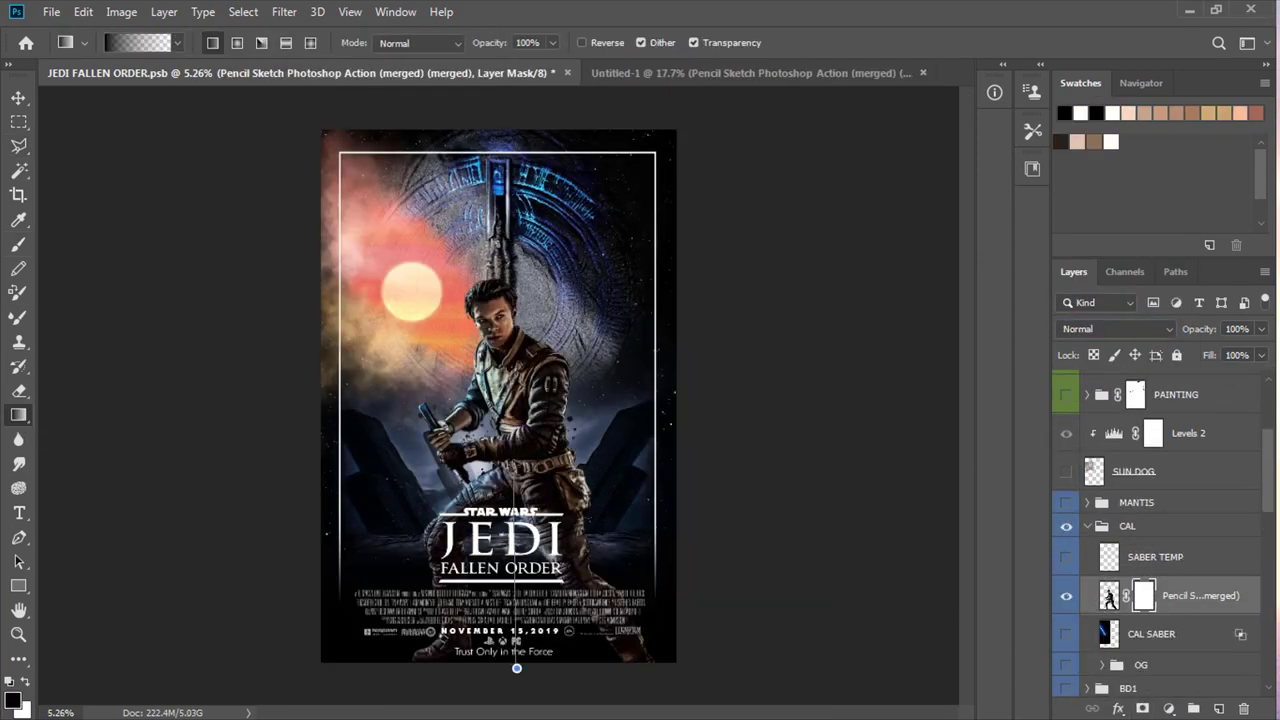
Fade the pencil-sketch layer's mask with a gradient and enlarge the brush
drag(516, 668, 513, 560)
key(b)
scroll(468, 497, up, 3)
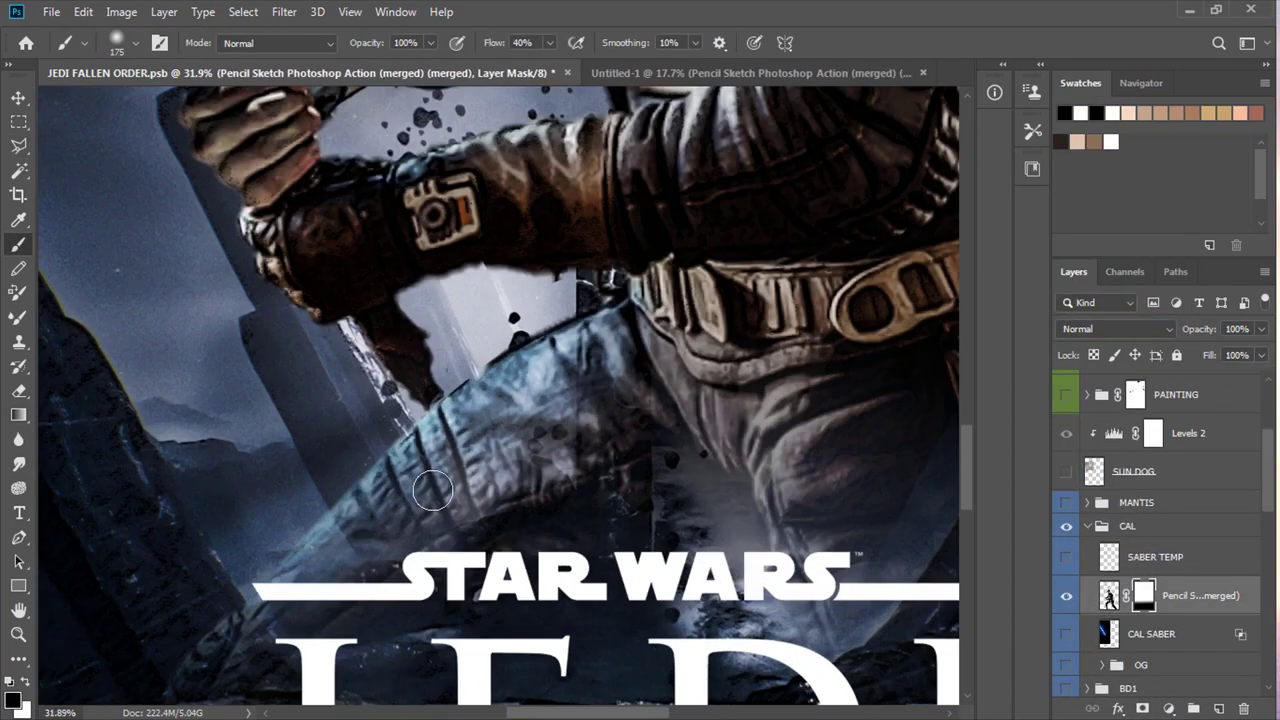
scroll(468, 497, down, 2)
key(bracketright)
key(bracketright)
key(bracketright)
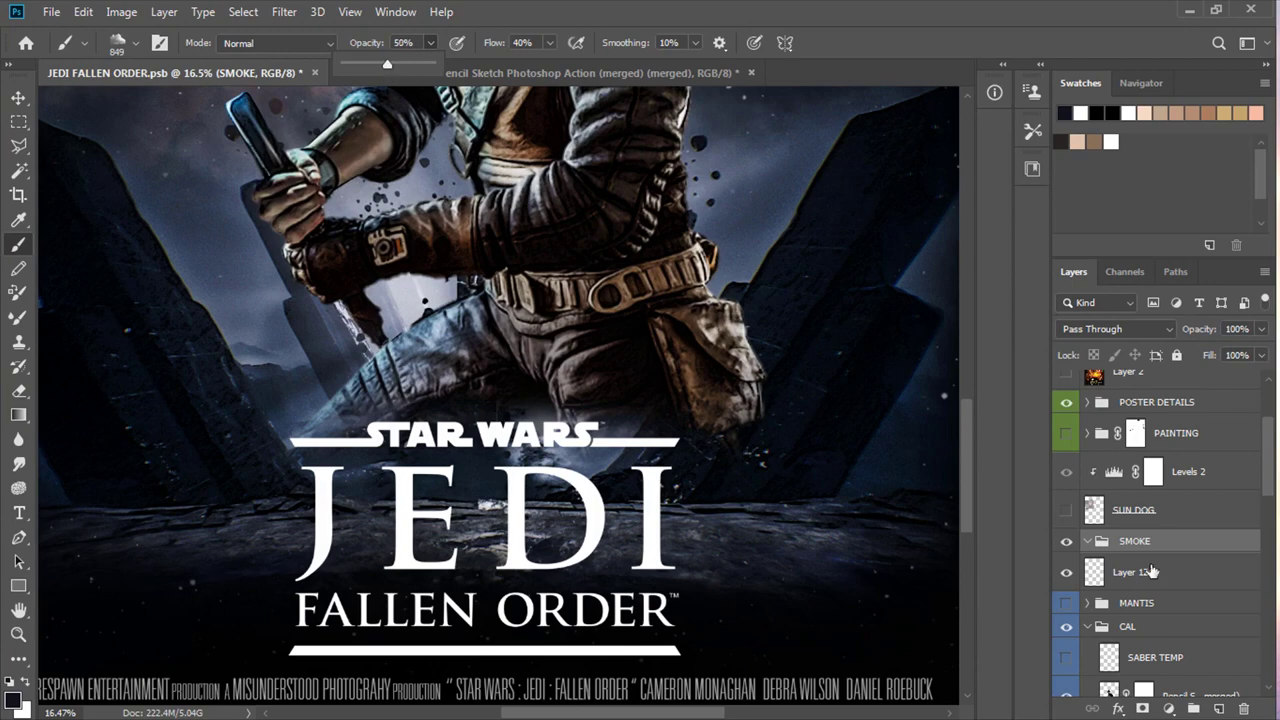
Add a new layer in the SMOKE group and set brush opacity to 68%
click(1152, 571)
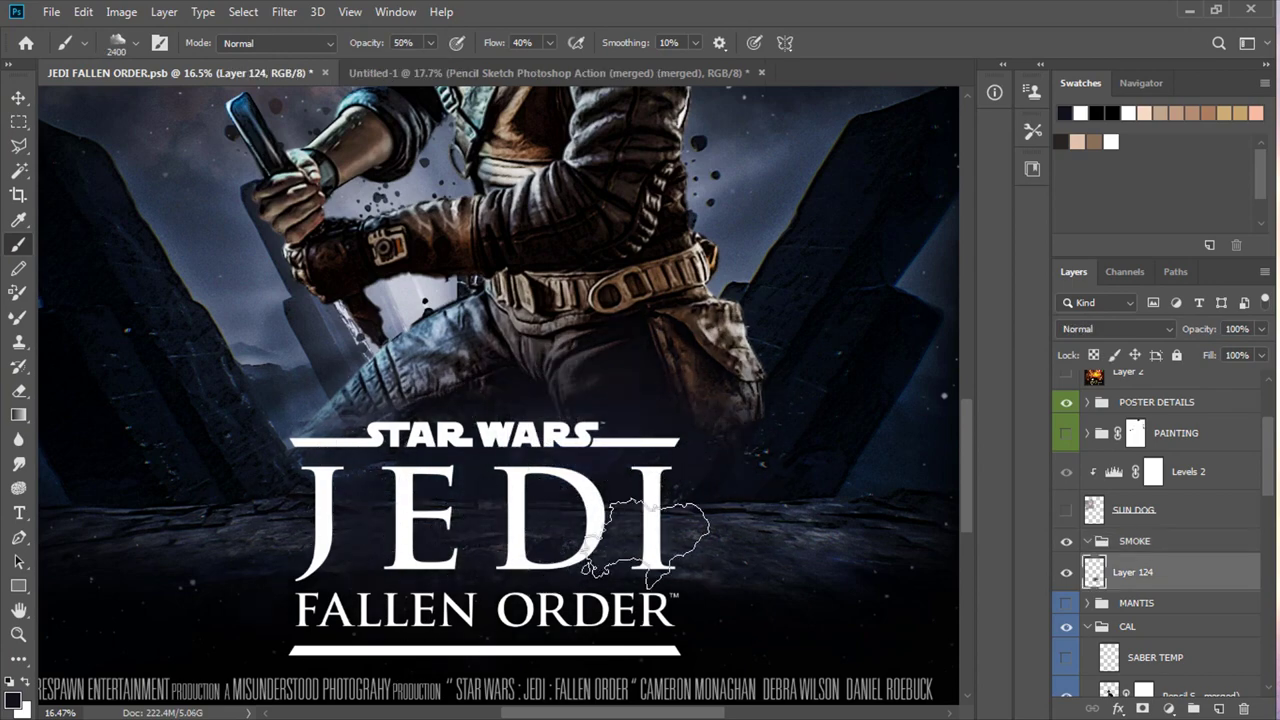
scroll(548, 568, down, 2)
scroll(620, 470, up, 3)
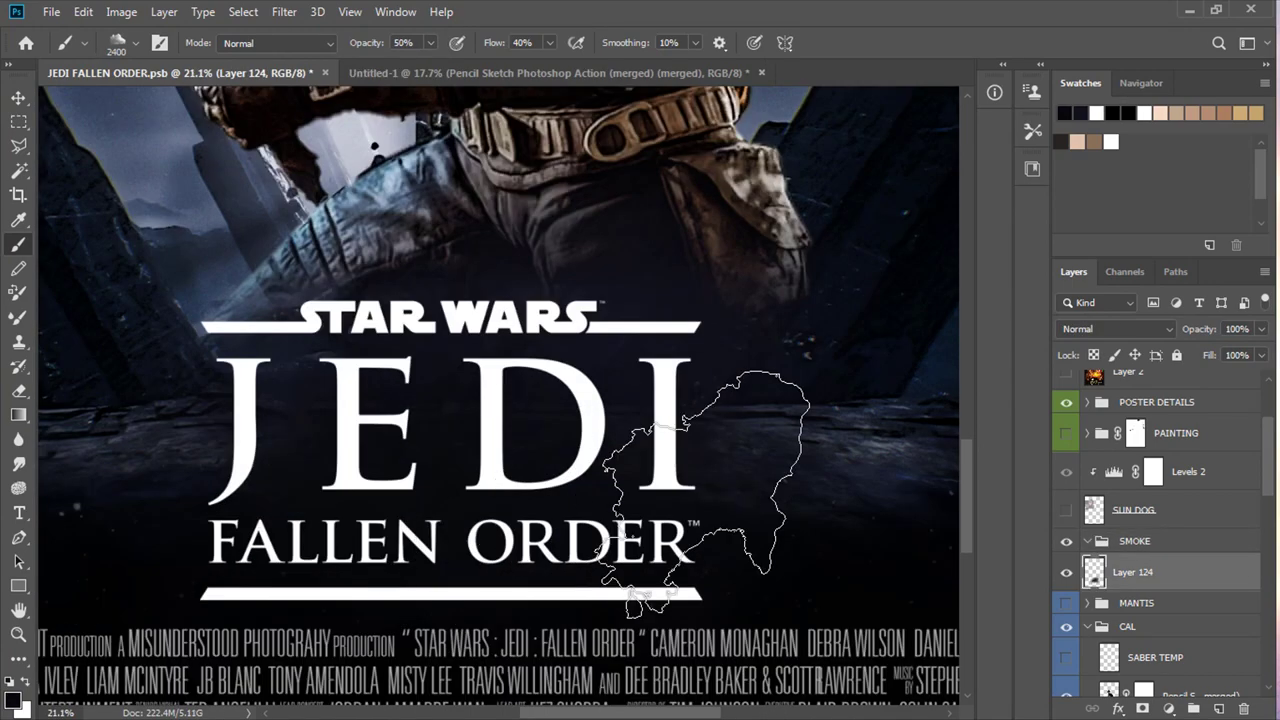
scroll(489, 527, down, 2)
ctrl+click(1218, 708)
click(430, 43)
drag(430, 64, 446, 64)
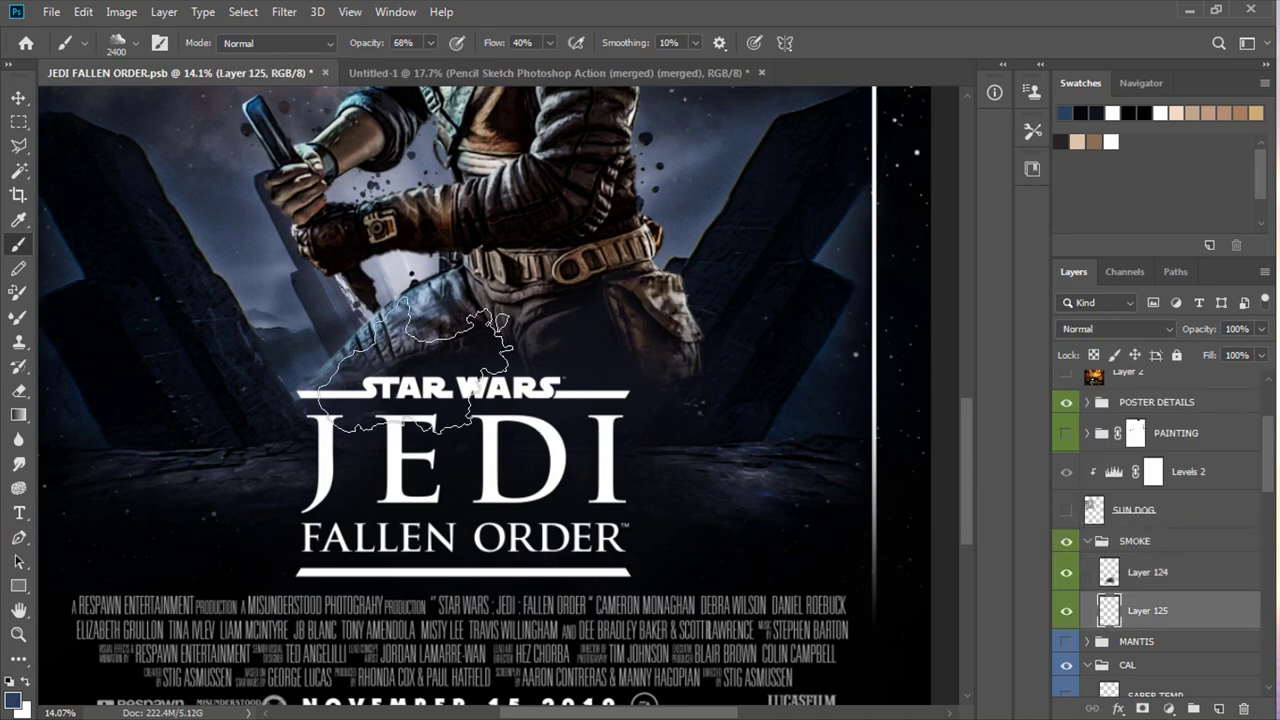
Paint dark smoke around and below the JEDI title, reducing the brush to 1300
scroll(365, 490, down, 2)
scroll(362, 492, up, 2)
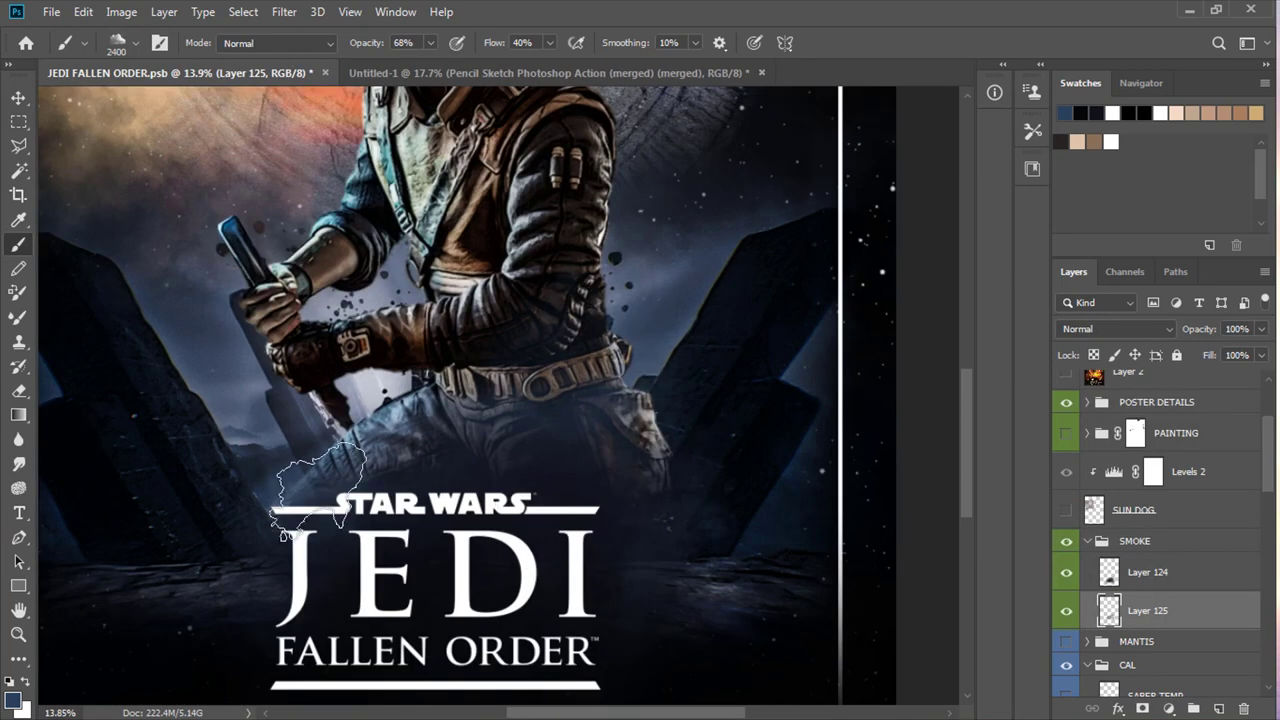
scroll(362, 492, down, 2)
key(alt+bracketright)
scroll(450, 600, up, 2)
key(bracketleft)
key(bracketleft)
key(bracketleft)
scroll(573, 481, up, 2)
key(bracketleft)
key(bracketleft)
key(bracketleft)
scroll(470, 430, right, 3)
scroll(520, 400, left, 4)
scroll(520, 400, up, 1)
scroll(514, 562, left, 5)
key(alt+bracketleft)
scroll(514, 563, down, 4)
scroll(512, 400, down, 1)
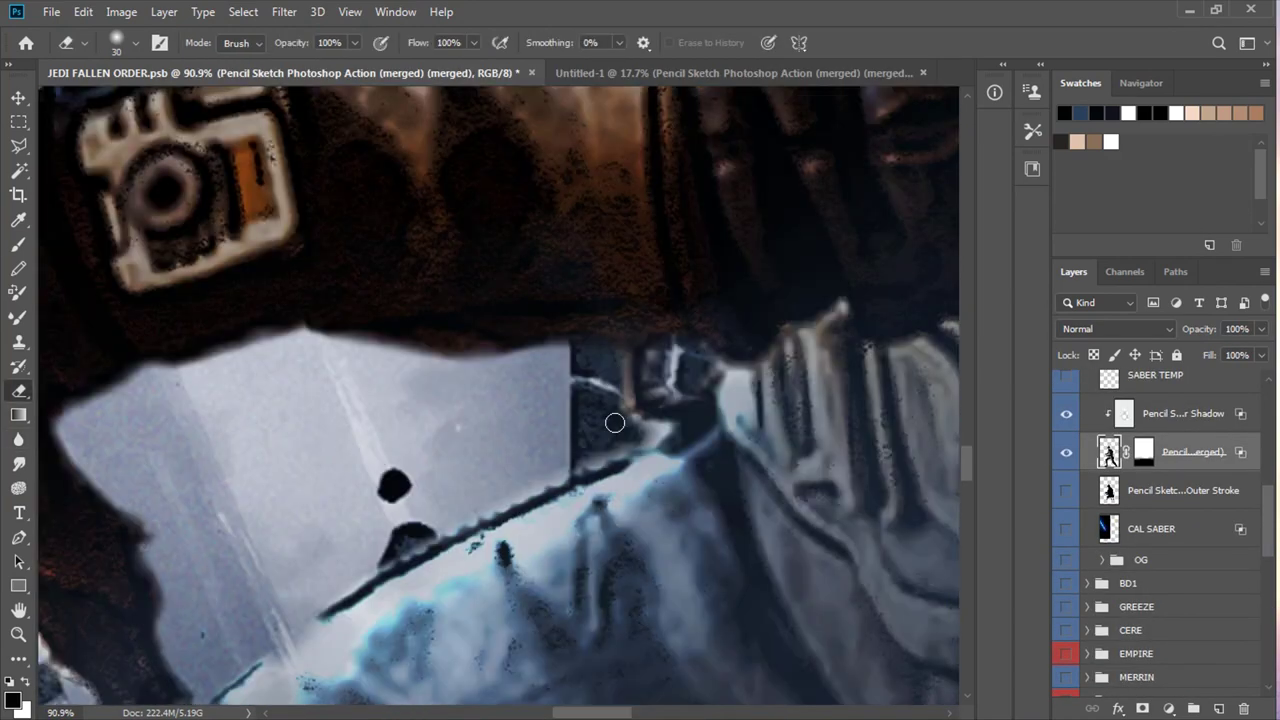
Set the Outer Stroke layer's stroke style position to Inside
drag(838, 330, 357, 380)
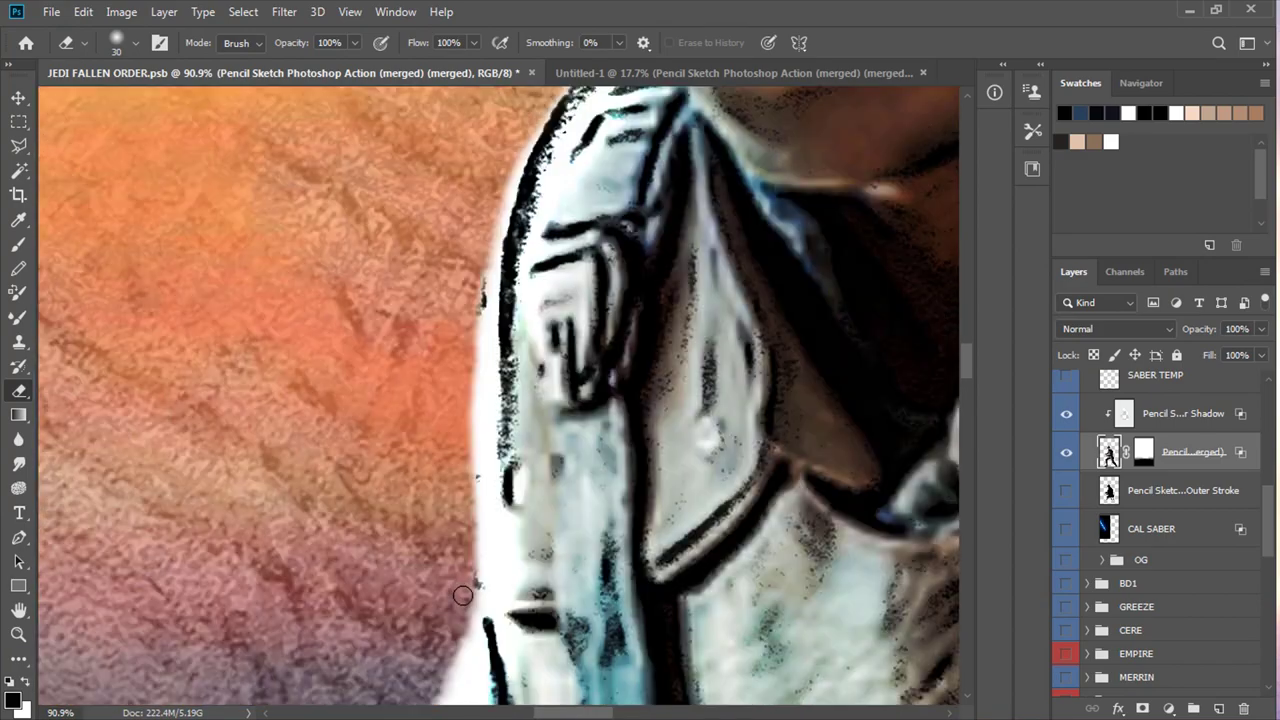
click(1155, 492)
double_click(1155, 492)
click(575, 308)
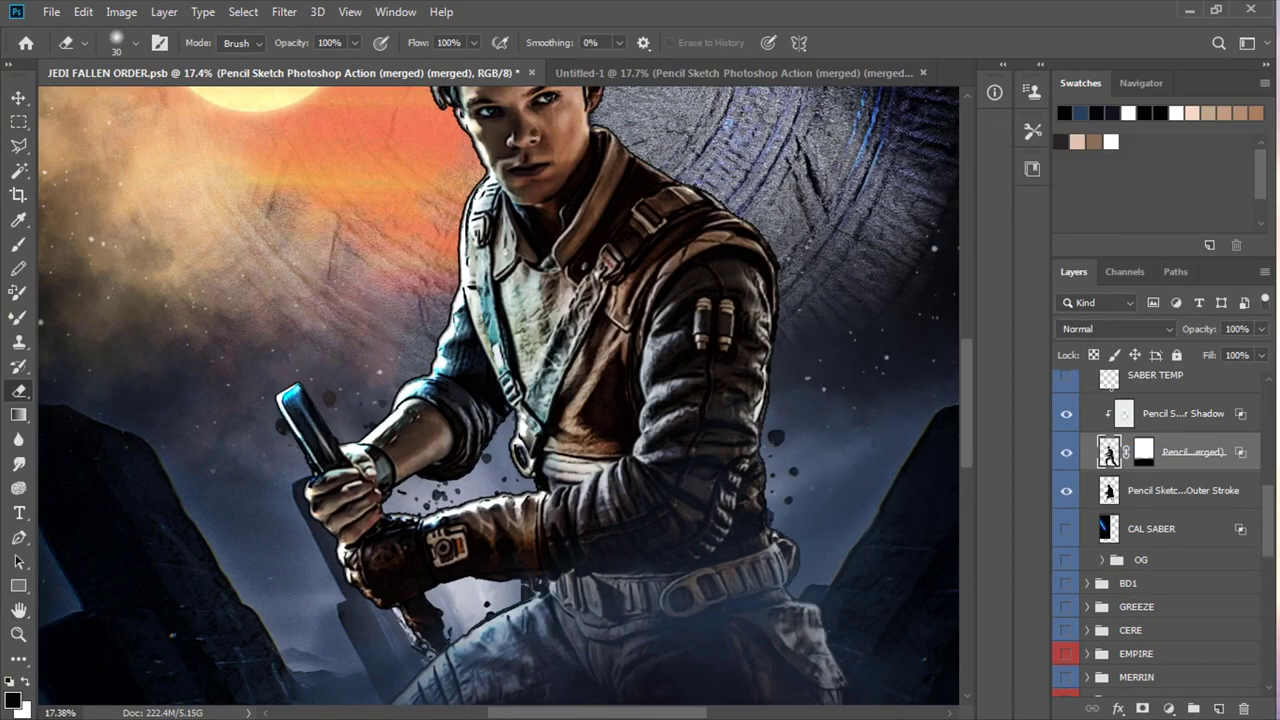
Apply a 4-pixel Gaussian Blur to the Outer Stroke layer
click(284, 11)
click(510, 330)
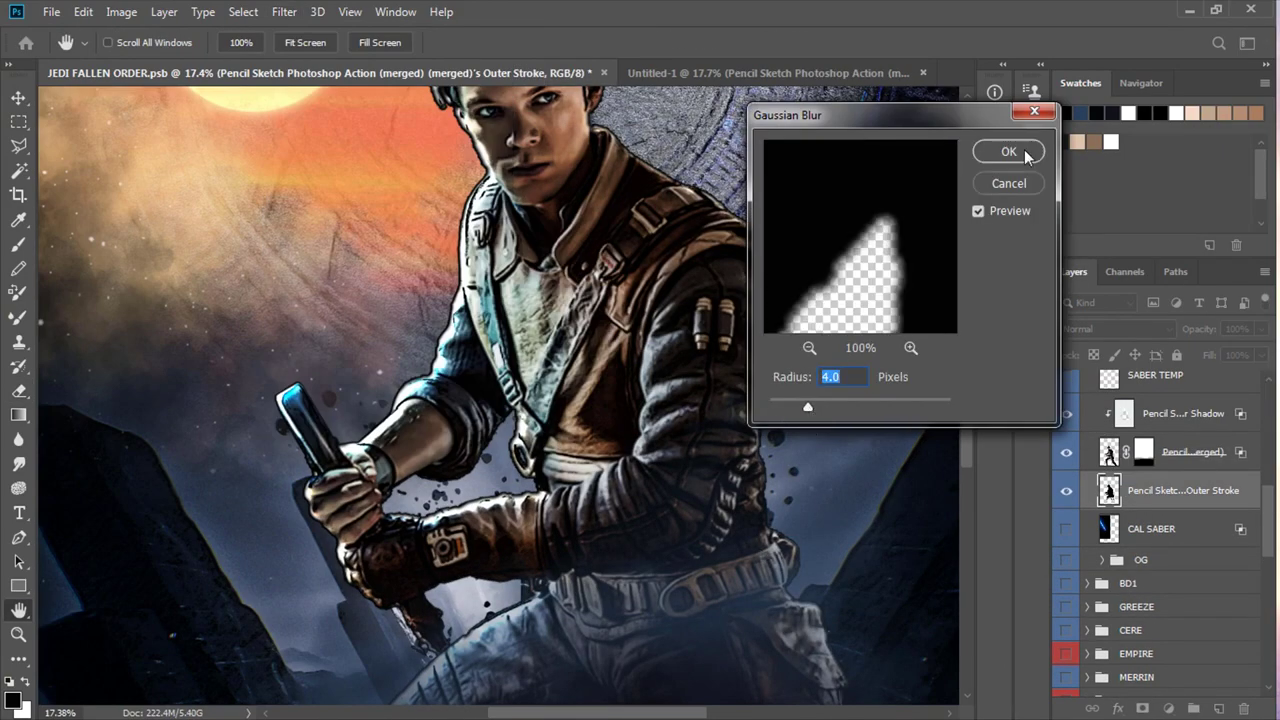
click(1005, 150)
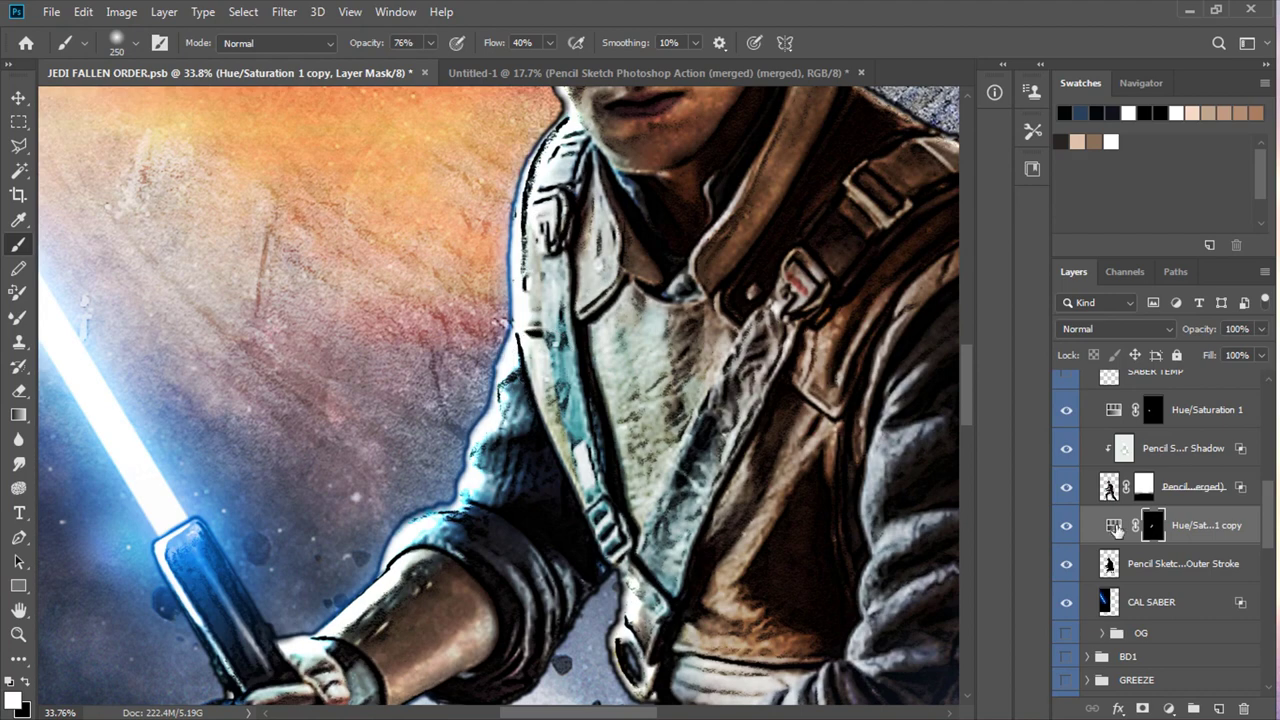
Move the Hue/Saturation copy below the outer stroke and set brush opacity to 88%
drag(1118, 530, 1118, 570)
drag(430, 42, 443, 70)
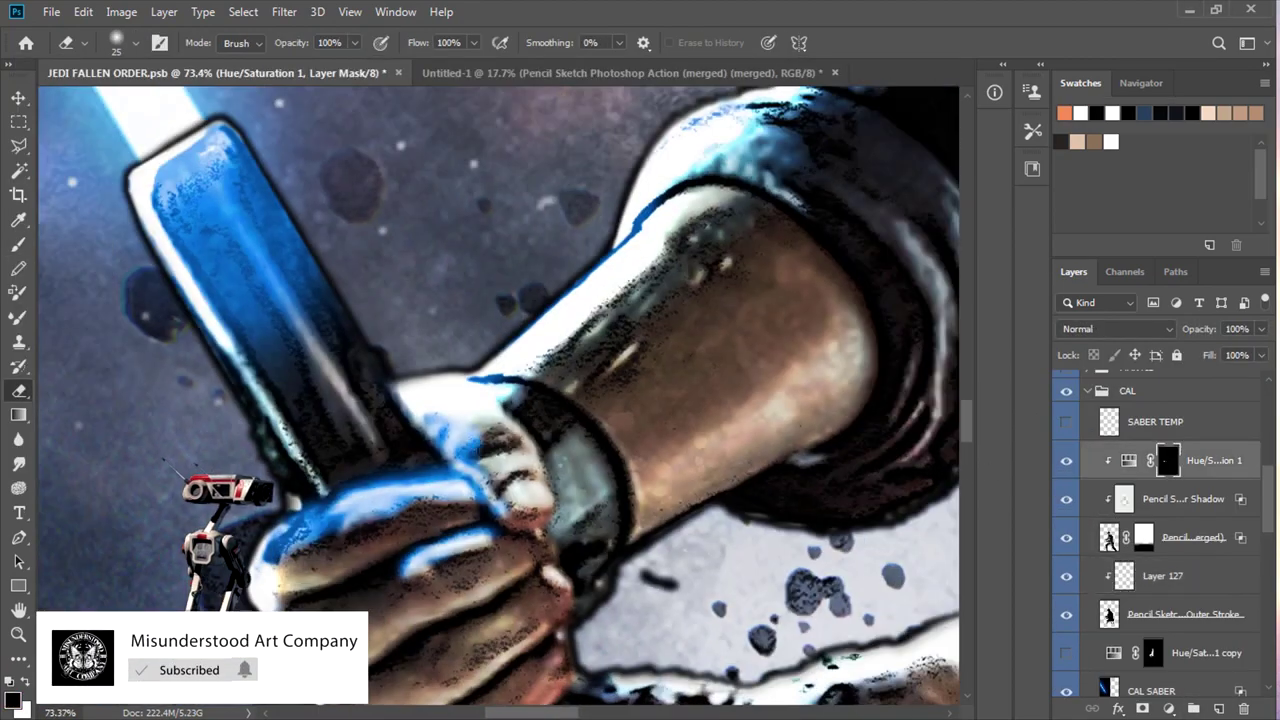
key(x)
Paint a blue glow along Cal's sleeve edge with a smaller brush
key(bracketleft)
key(bracketleft)
key(bracketleft)
drag(663, 221, 607, 267)
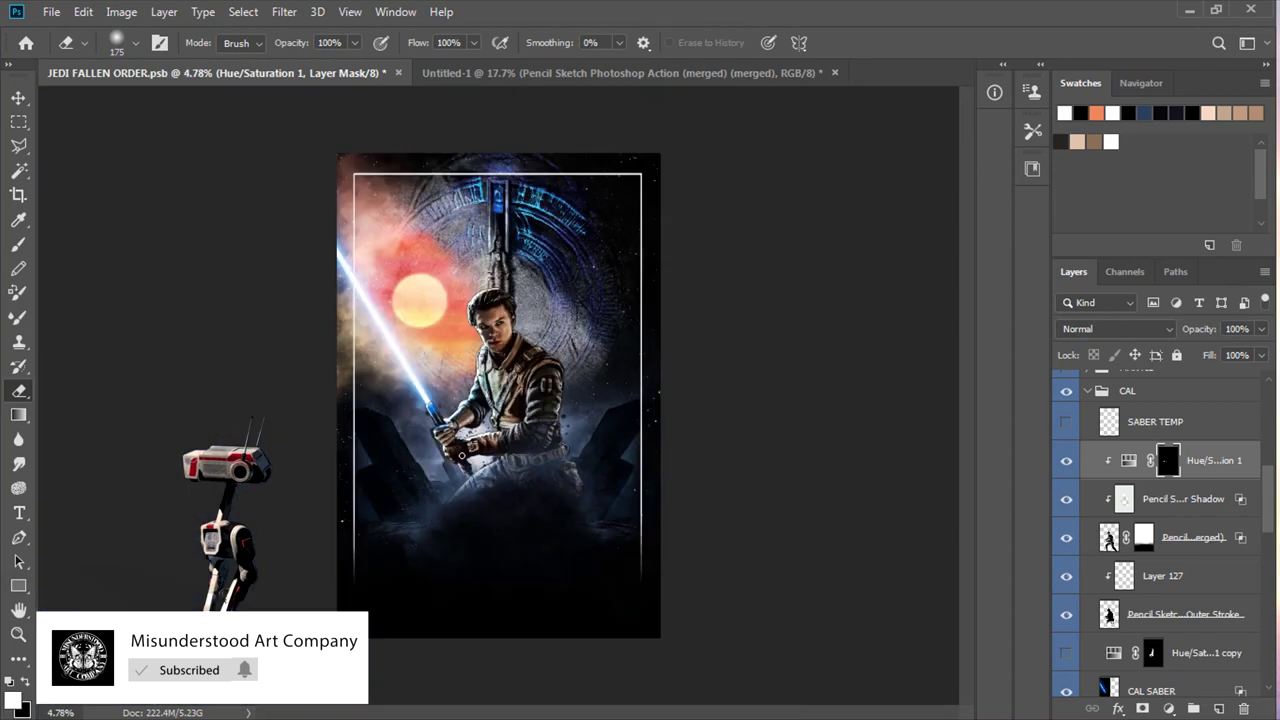
scroll(592, 443, up, 5)
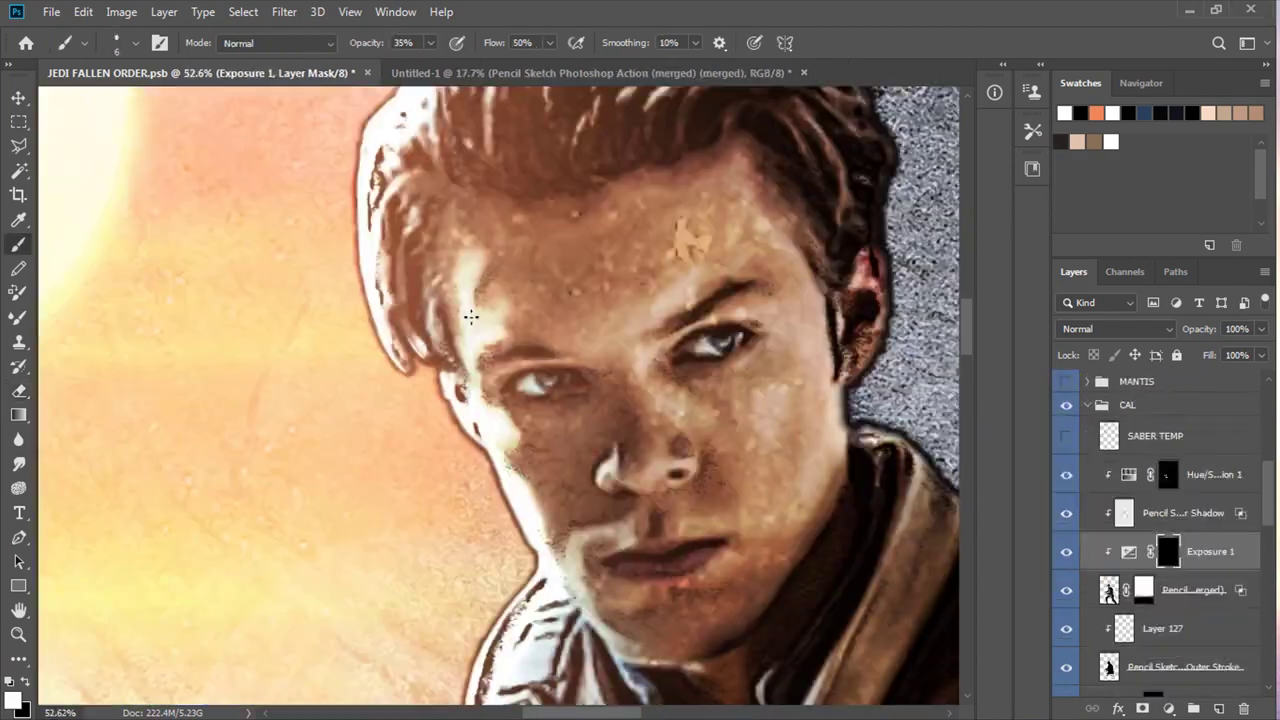
scroll(470, 317, up, 5)
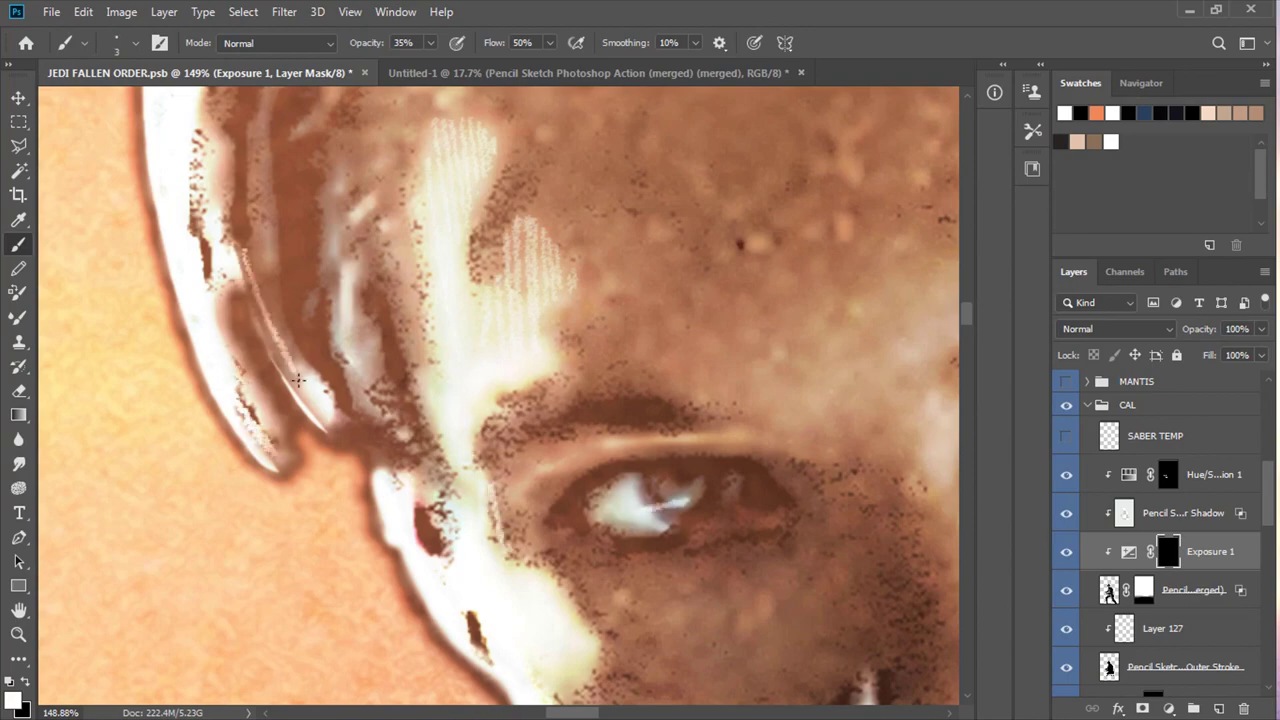
Fit the poster in view and brush light streaks into Cal's hair and nose at 35% opacity
scroll(340, 430, down, 3)
scroll(450, 375, right, 2)
scroll(431, 468, down, 3)
scroll(450, 380, right, 2)
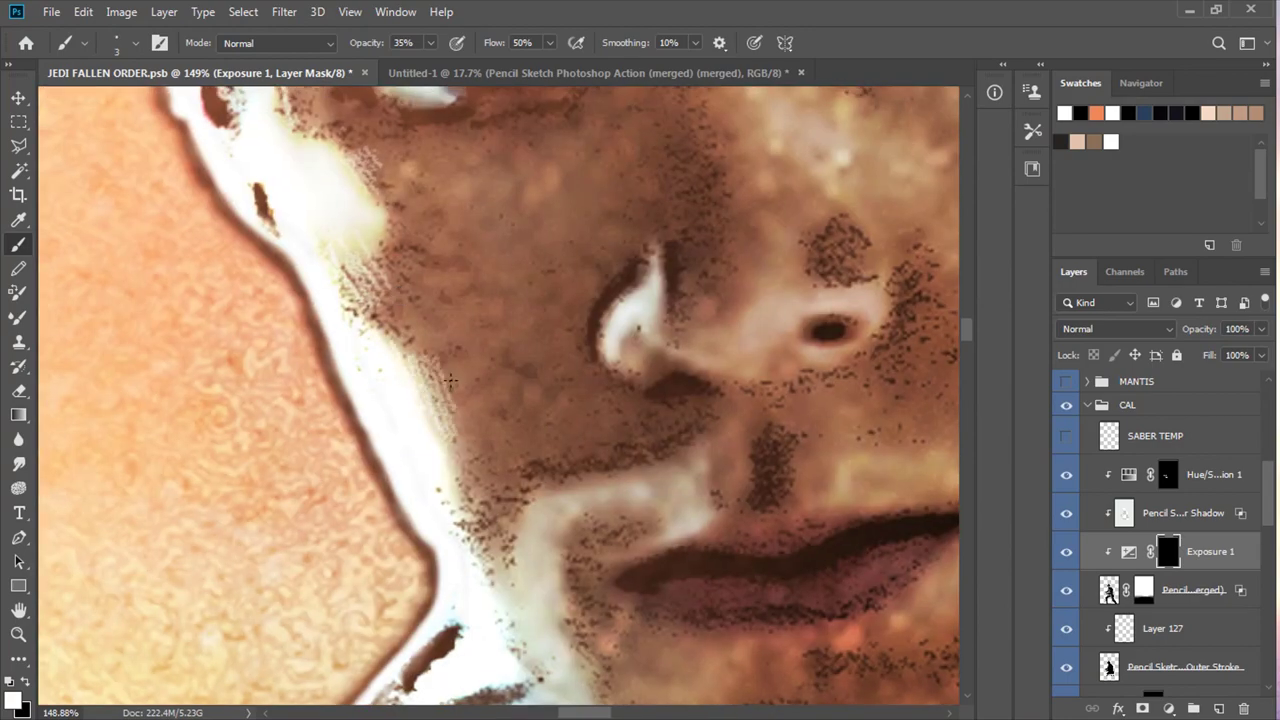
scroll(537, 553, down, 3)
scroll(509, 586, right, 2)
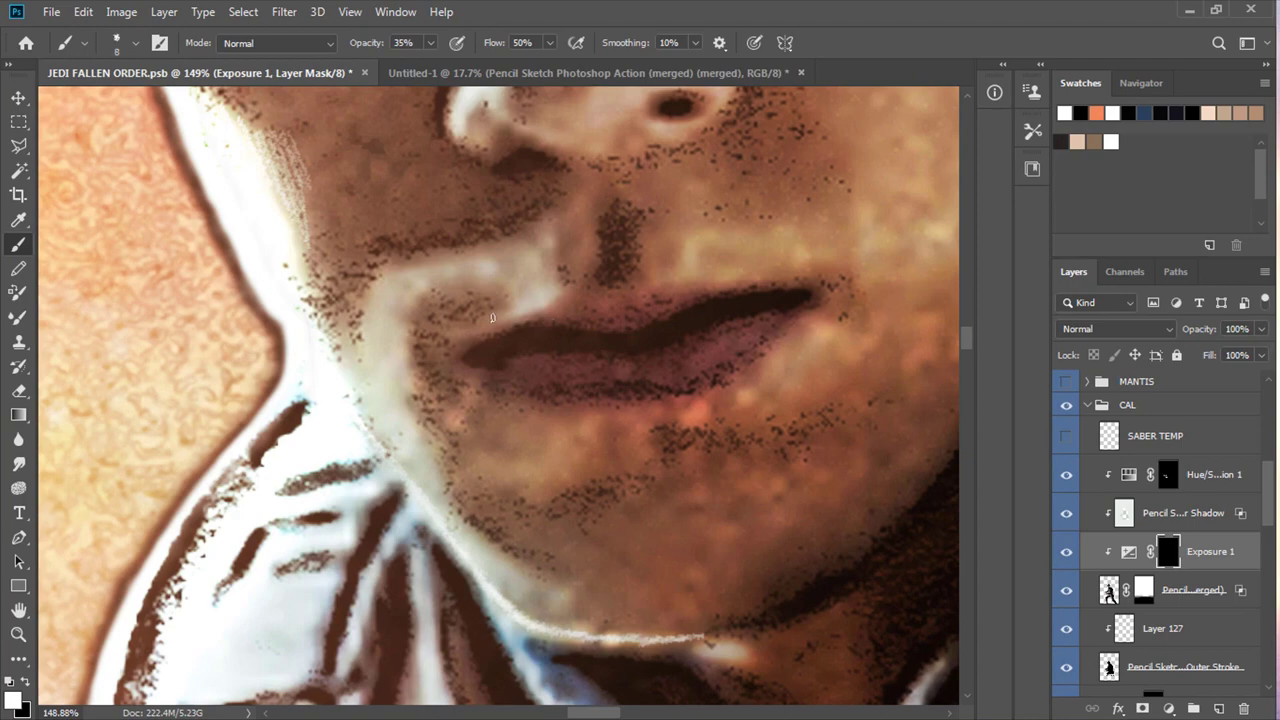
scroll(410, 355, up, 2)
key(ctrl+0)
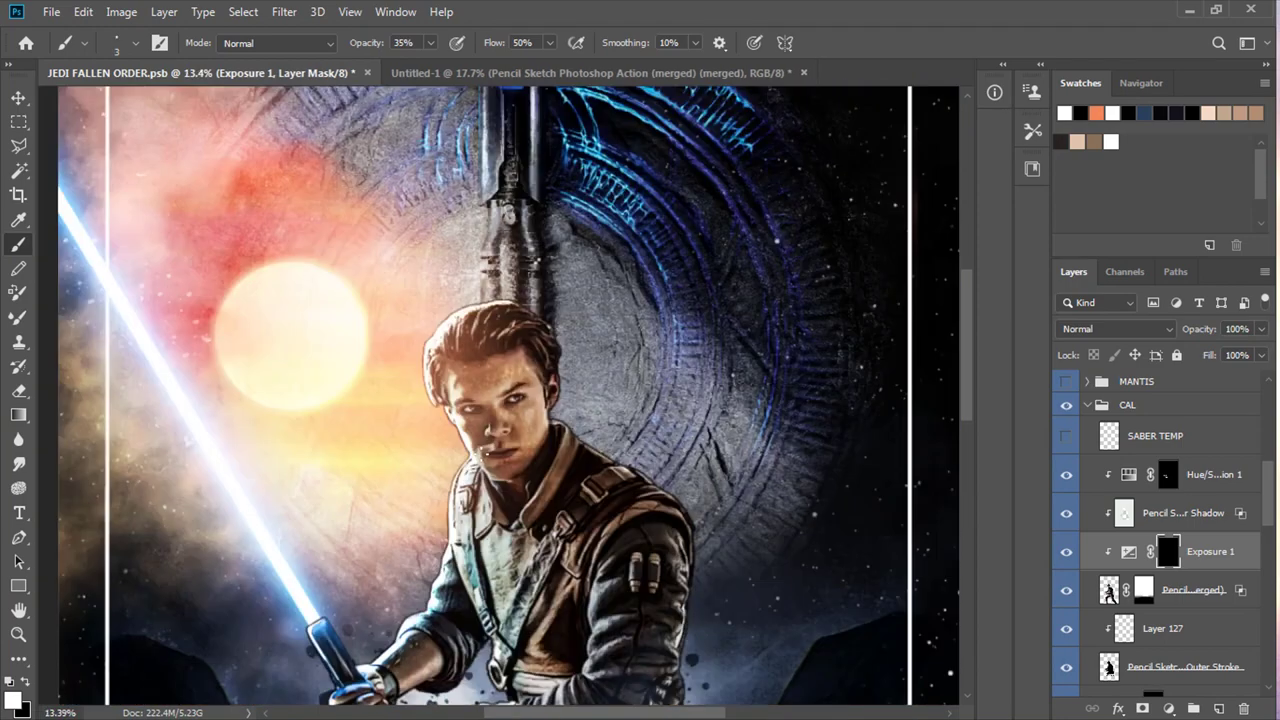
scroll(410, 355, up, 5)
scroll(267, 282, up, 3)
scroll(418, 241, left, 2)
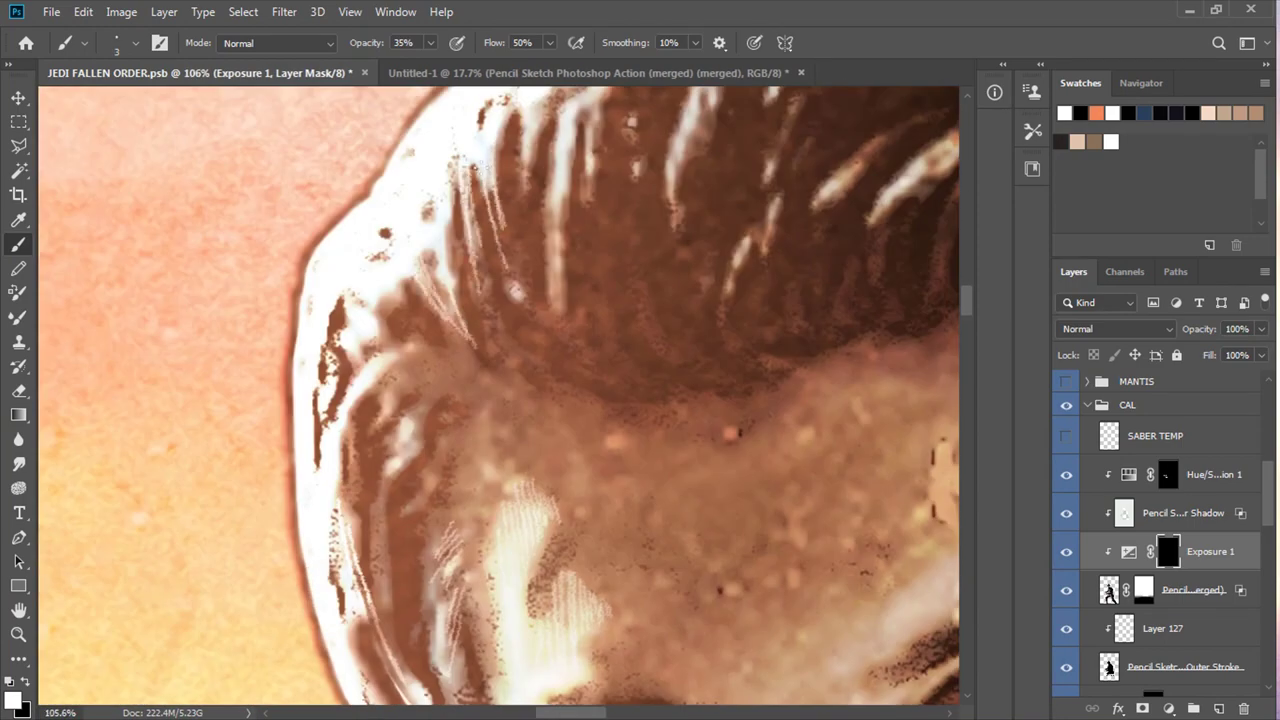
scroll(585, 275, up, 2)
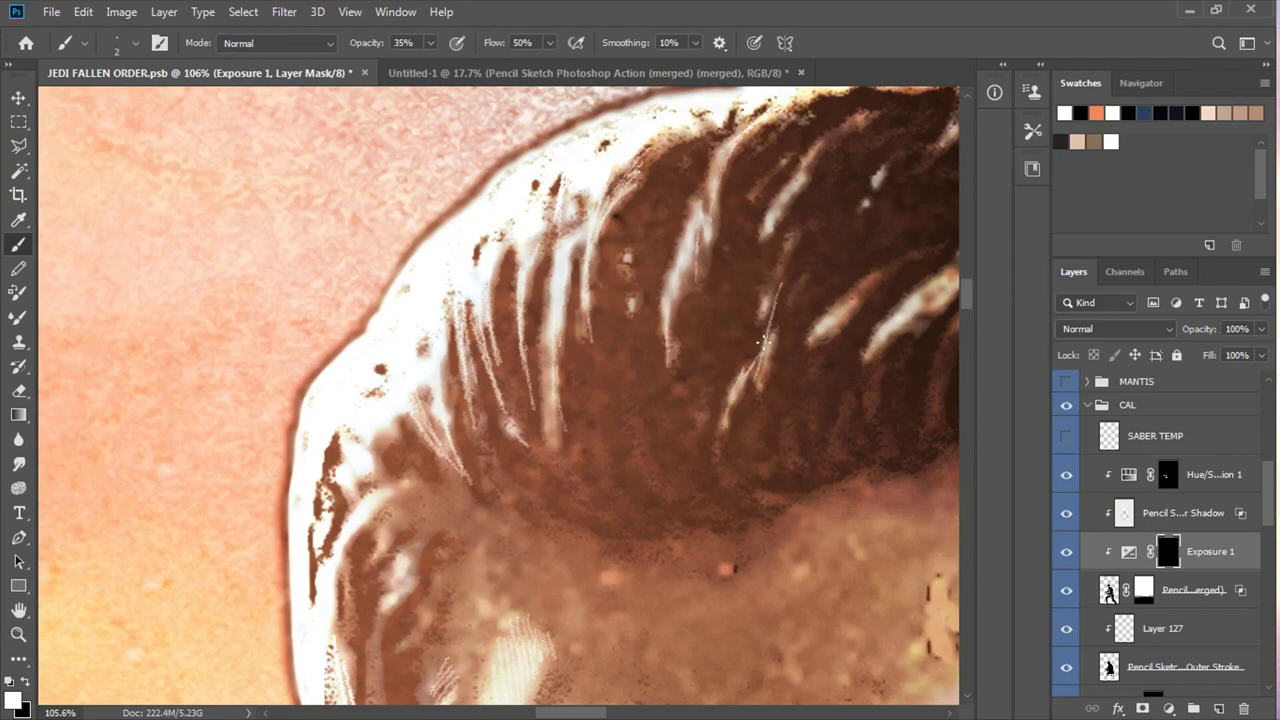
scroll(688, 493, up, 2)
scroll(432, 540, down, 2)
scroll(432, 540, left, 2)
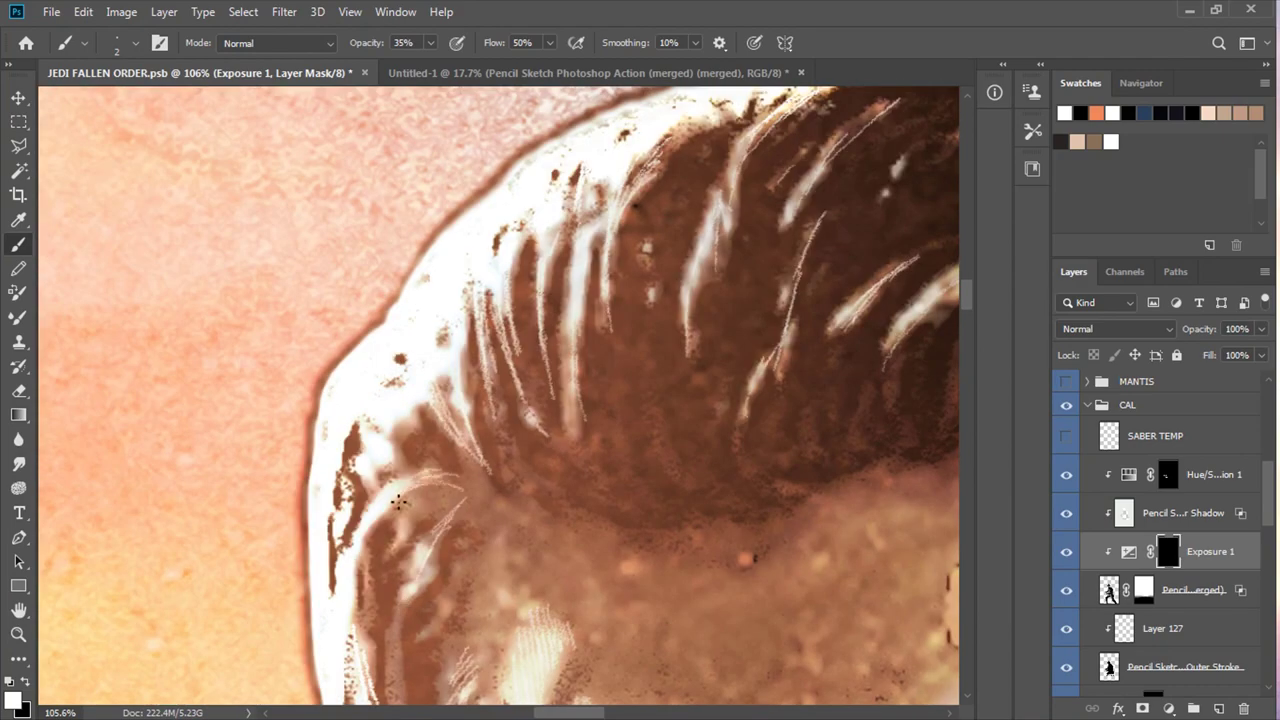
scroll(436, 398, up, 3)
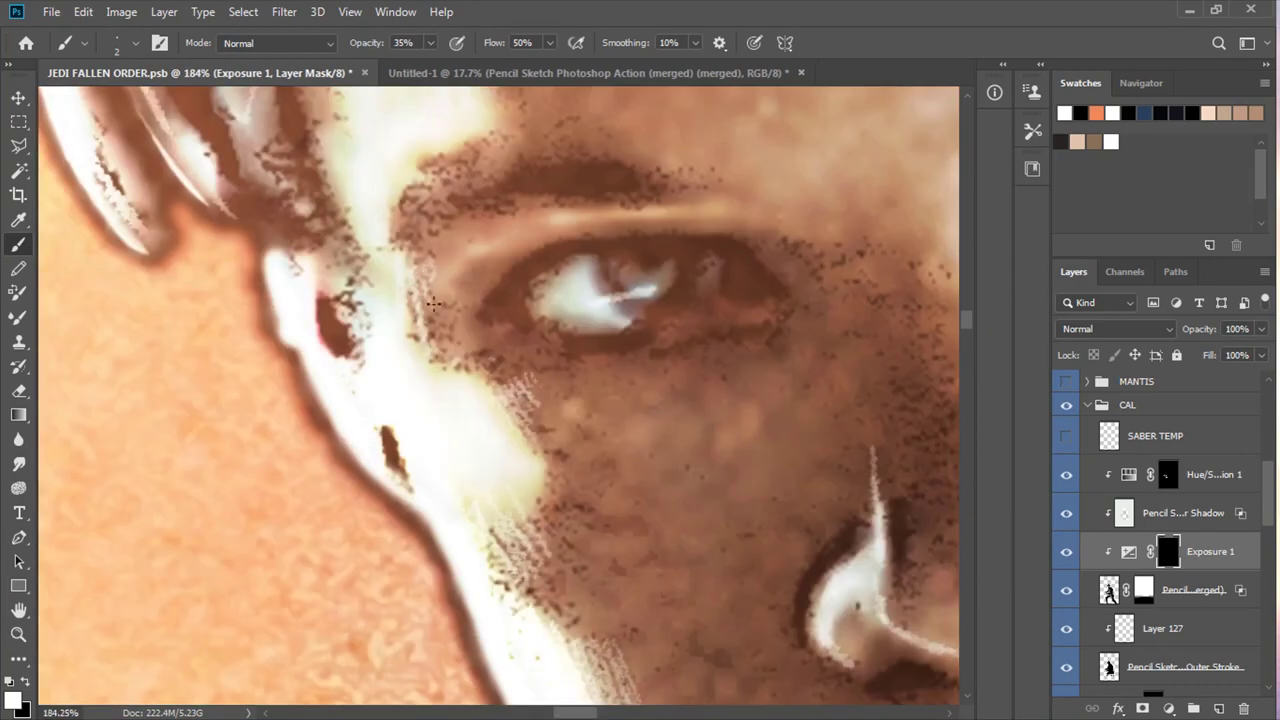
scroll(696, 213, down, 2)
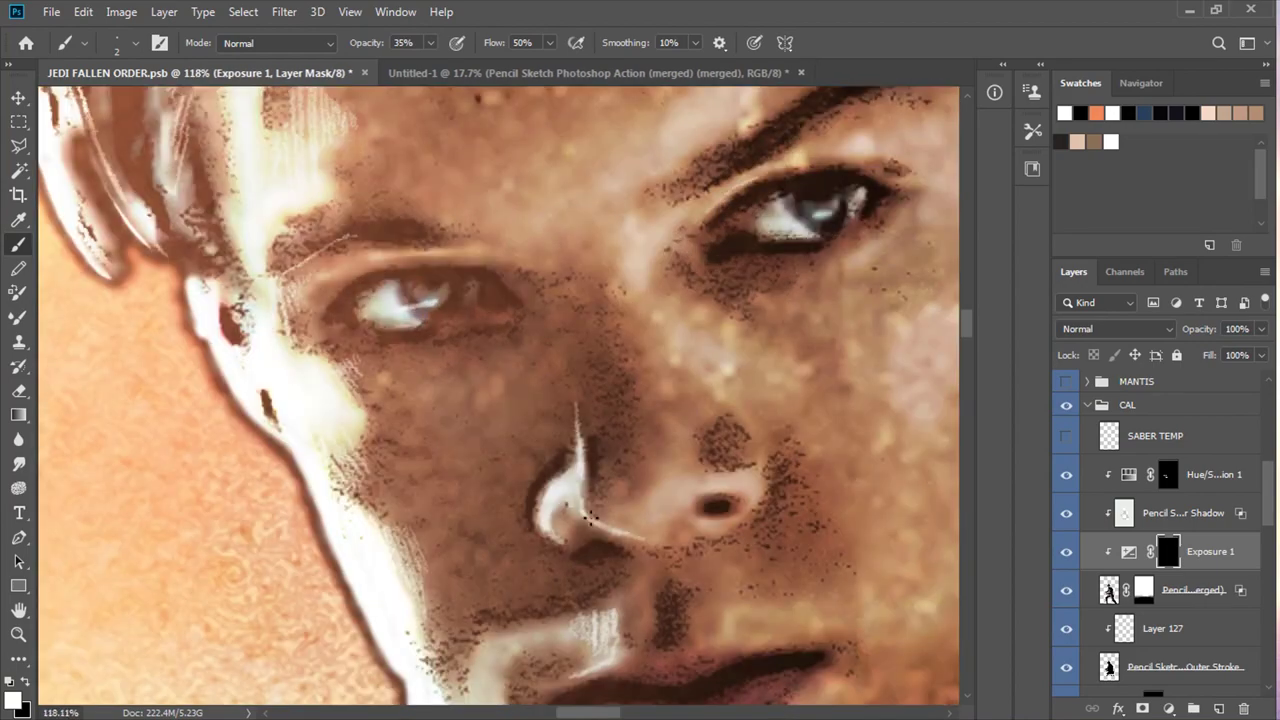
scroll(539, 634, down, 2)
scroll(540, 600, down, 3)
scroll(550, 500, up, 3)
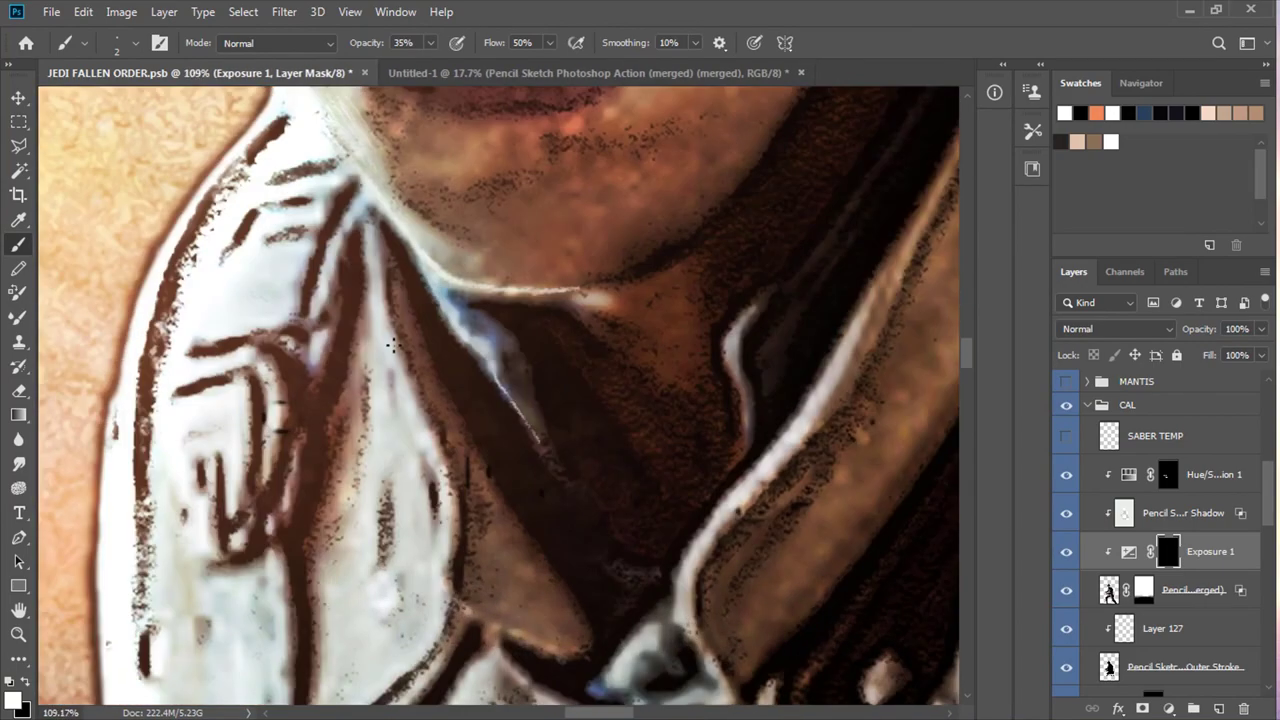
scroll(280, 570, down, 3)
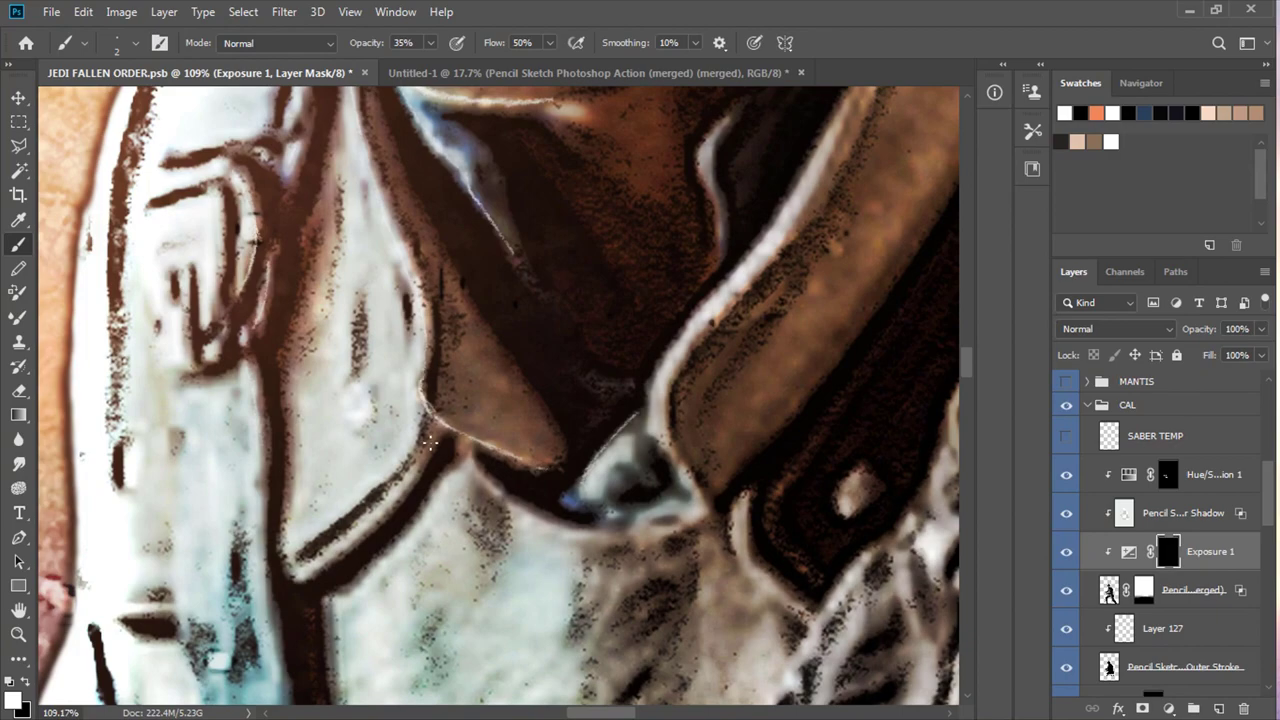
scroll(280, 570, right, 2)
scroll(583, 292, down, 2)
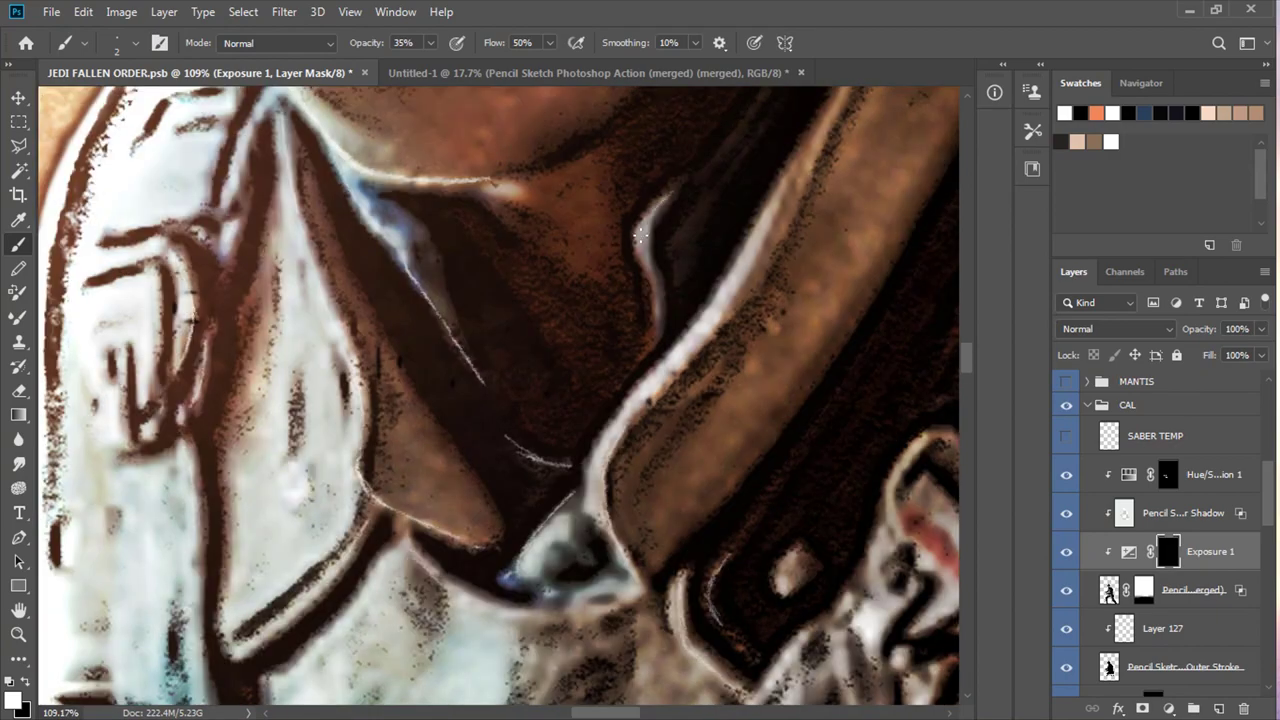
scroll(520, 300, up, 1)
scroll(450, 320, down, 3)
With a slightly larger brush at 10% opacity, paint faint streaks along Cal's neck, jaw and collar
key(bracketright)
key(bracketright)
key(bracketright)
scroll(360, 343, up, 4)
key(1)
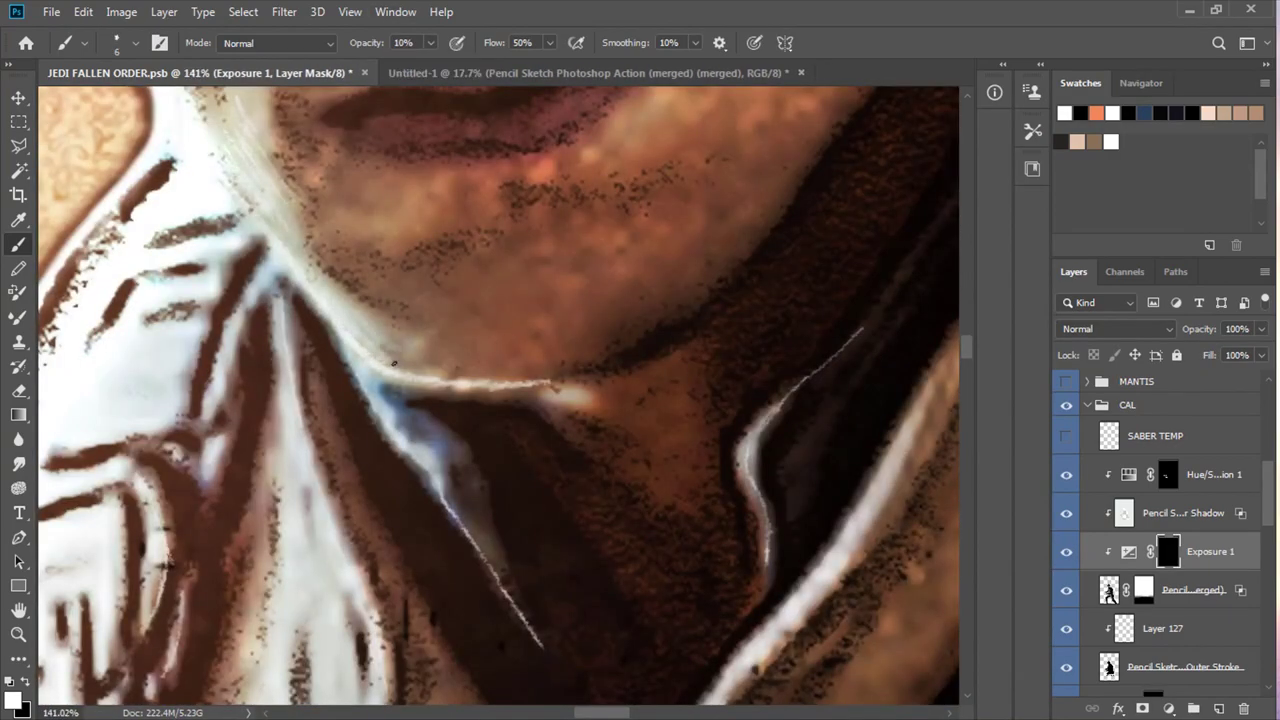
scroll(403, 374, up, 3)
scroll(472, 238, up, 2)
scroll(300, 295, up, 2)
scroll(300, 295, left, 1)
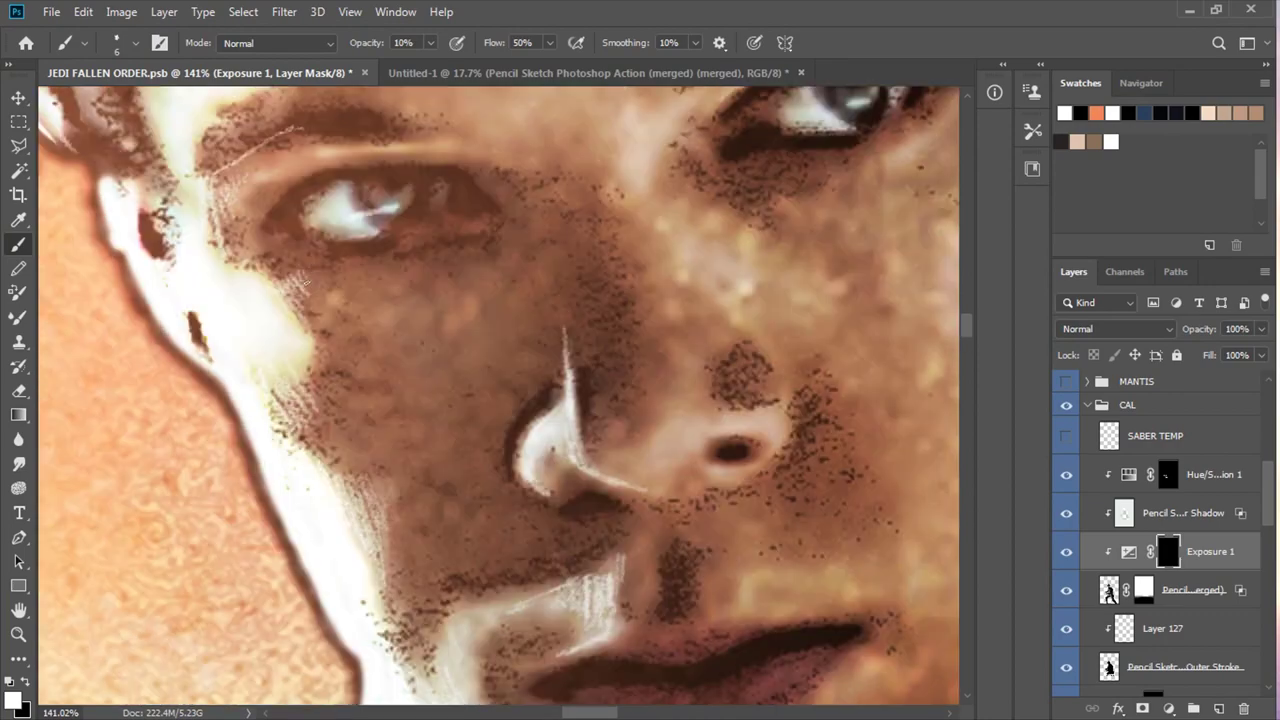
scroll(310, 280, up, 1)
scroll(330, 250, up, 2)
scroll(330, 250, up, 2)
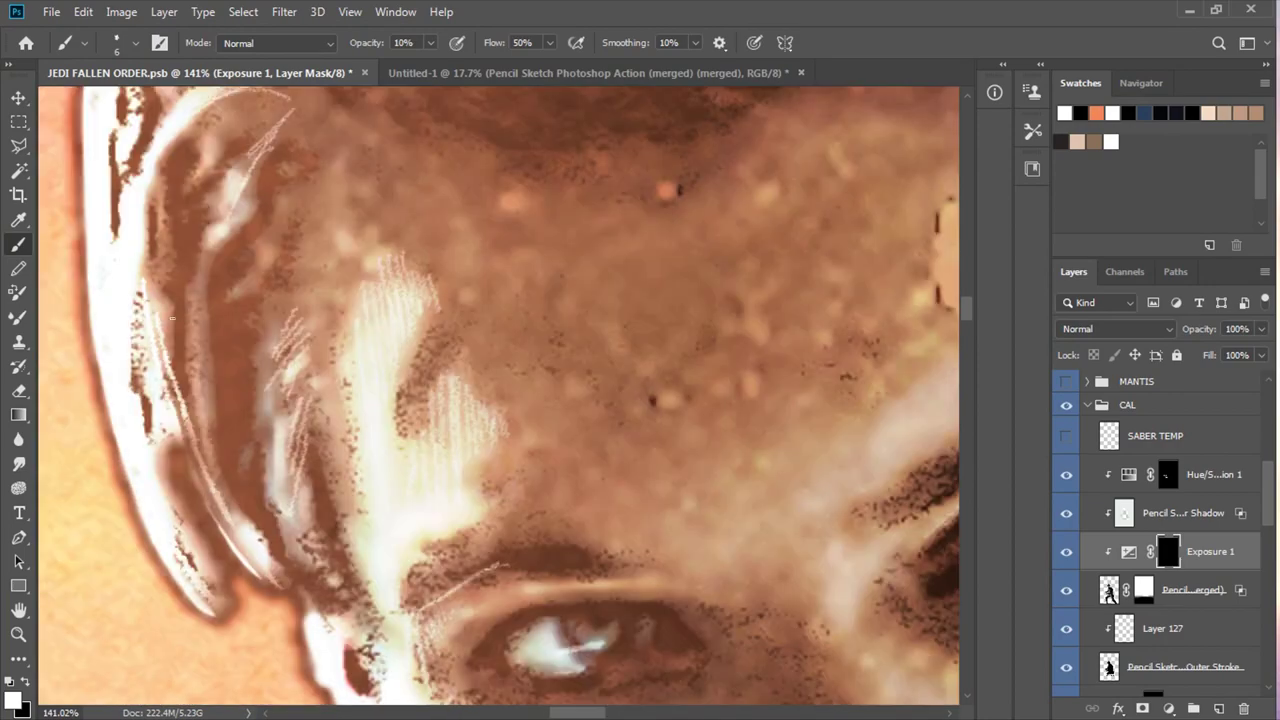
scroll(400, 400, down, 4)
scroll(447, 447, up, 3)
scroll(640, 590, down, 3)
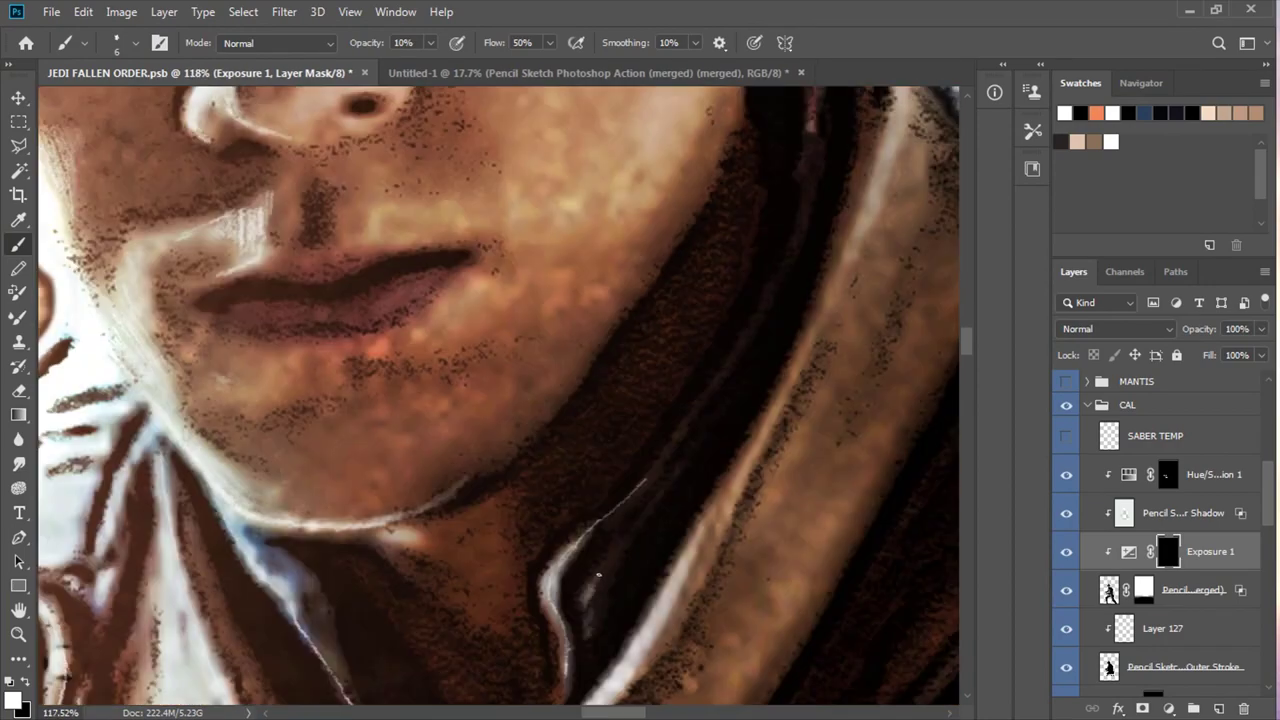
scroll(610, 550, down, 3)
scroll(600, 500, up, 2)
scroll(567, 417, down, 5)
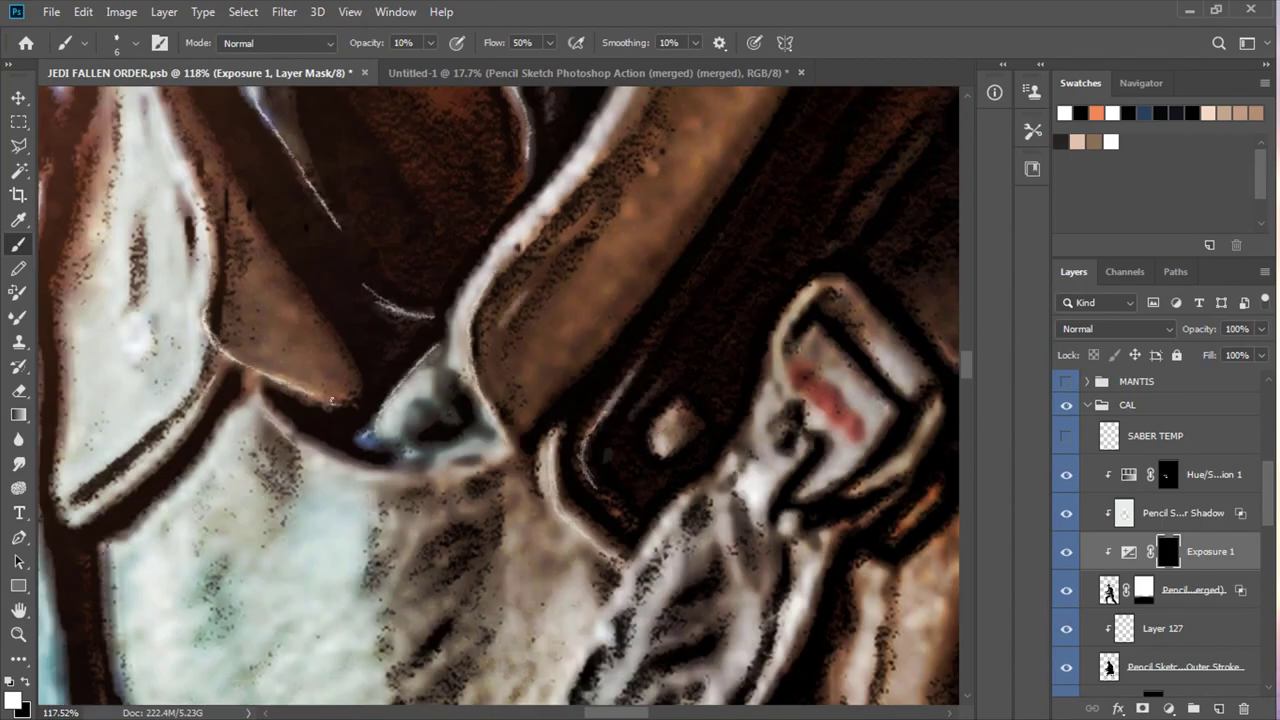
scroll(518, 337, down, 2)
scroll(518, 337, down, 2)
scroll(518, 337, down, 2)
scroll(518, 337, up, 3)
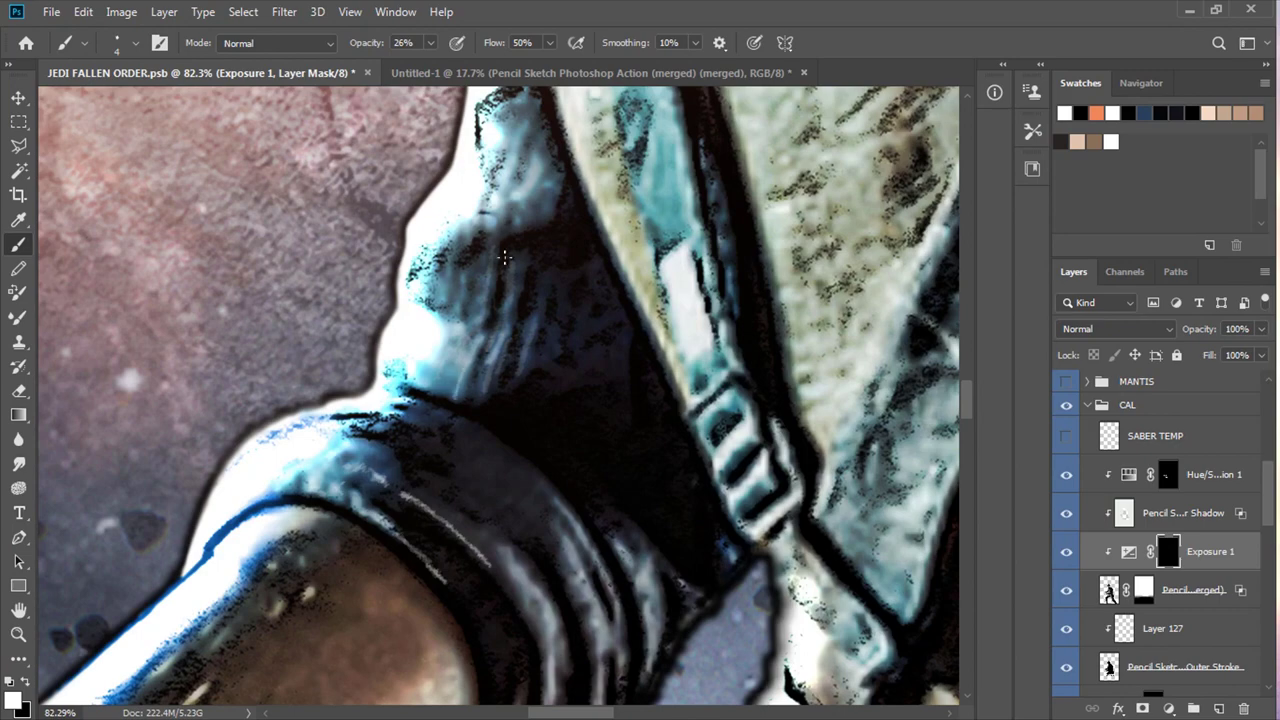
Paint faint highlight strokes along the folds of Cal's sleeve in the Exposure 1 mask
scroll(622, 523, down, 3)
scroll(563, 592, down, 2)
scroll(634, 497, left, 2)
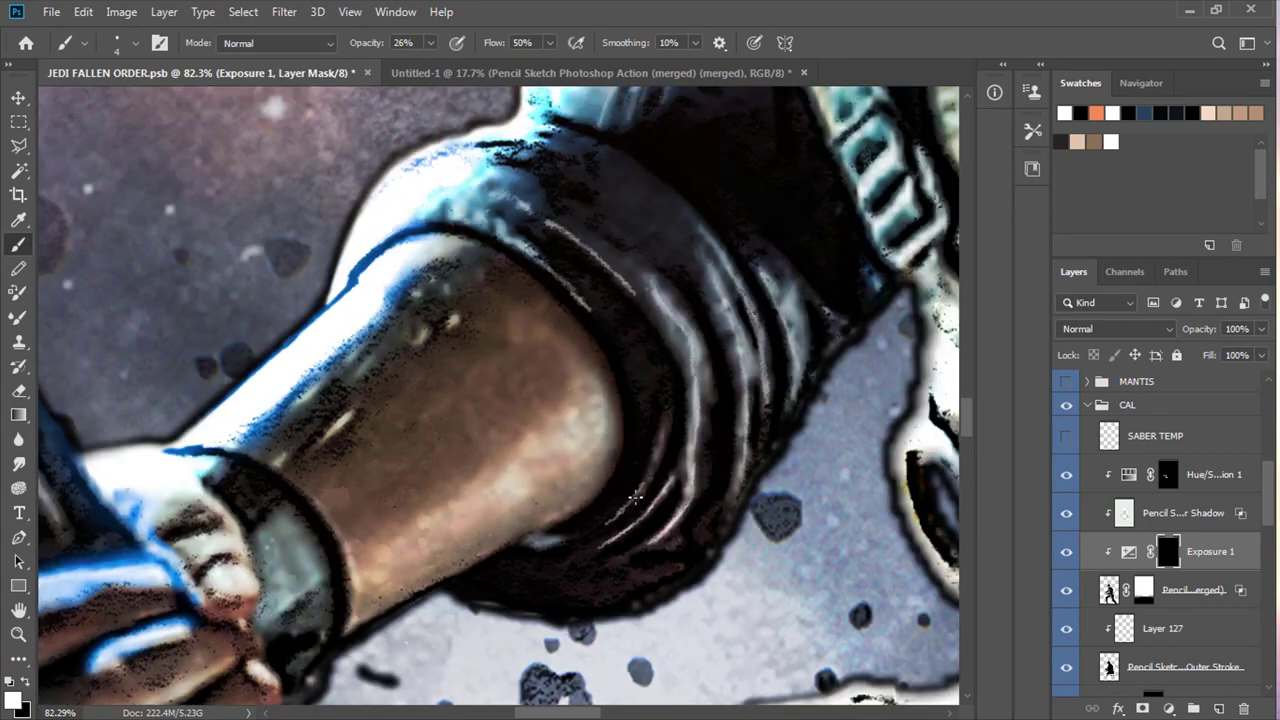
scroll(713, 545, right, 2)
scroll(331, 406, right, 3)
scroll(331, 406, down, 2)
scroll(331, 406, up, 1)
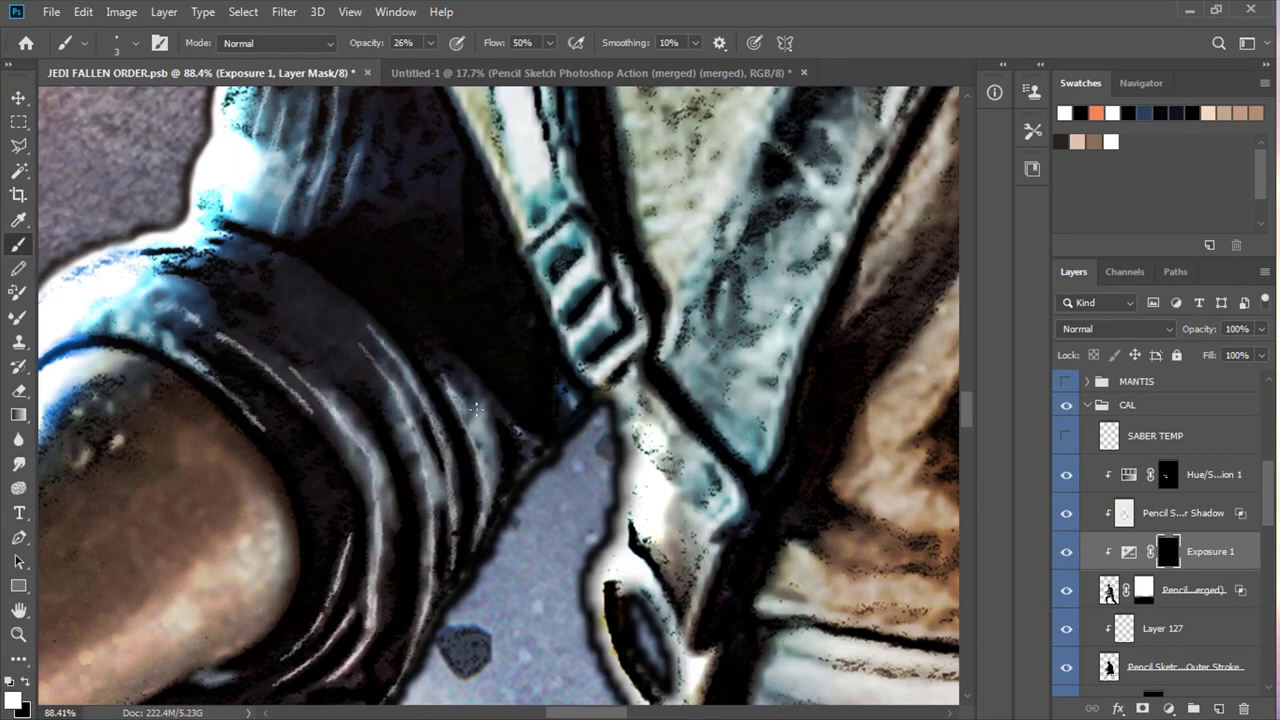
drag(751, 645, 386, 398)
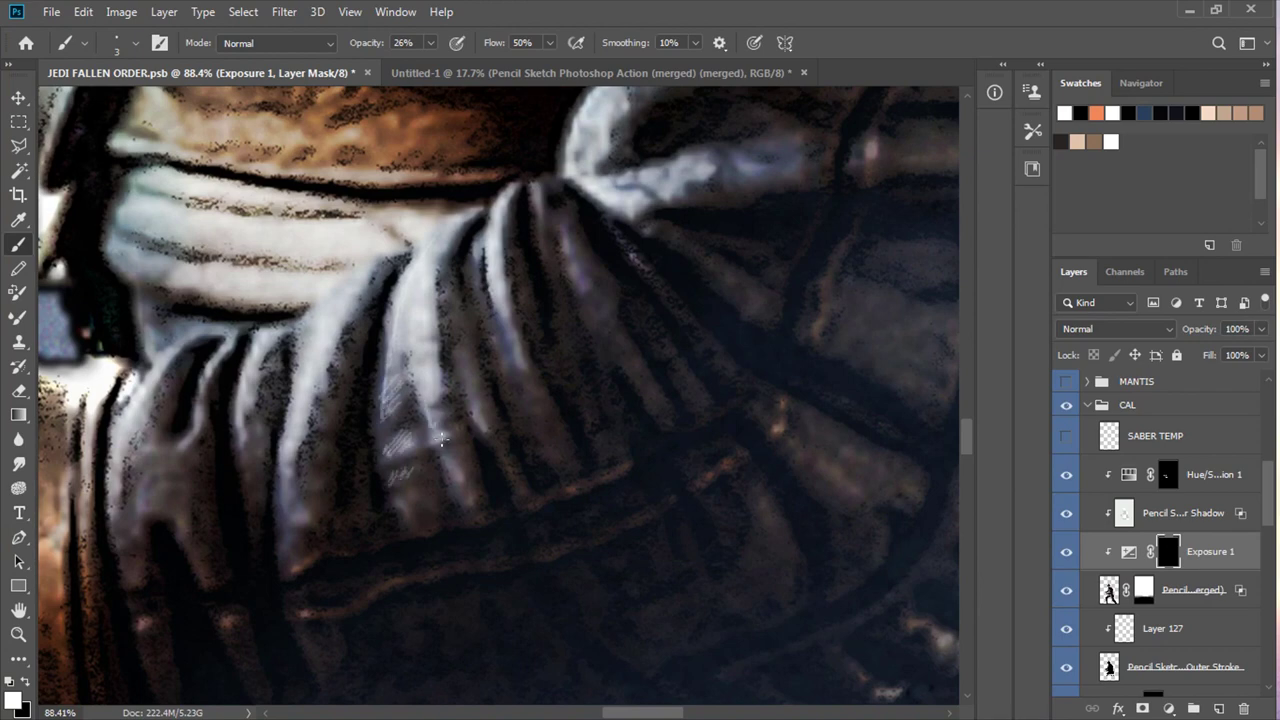
scroll(340, 340, down, 1)
scroll(340, 340, left, 3)
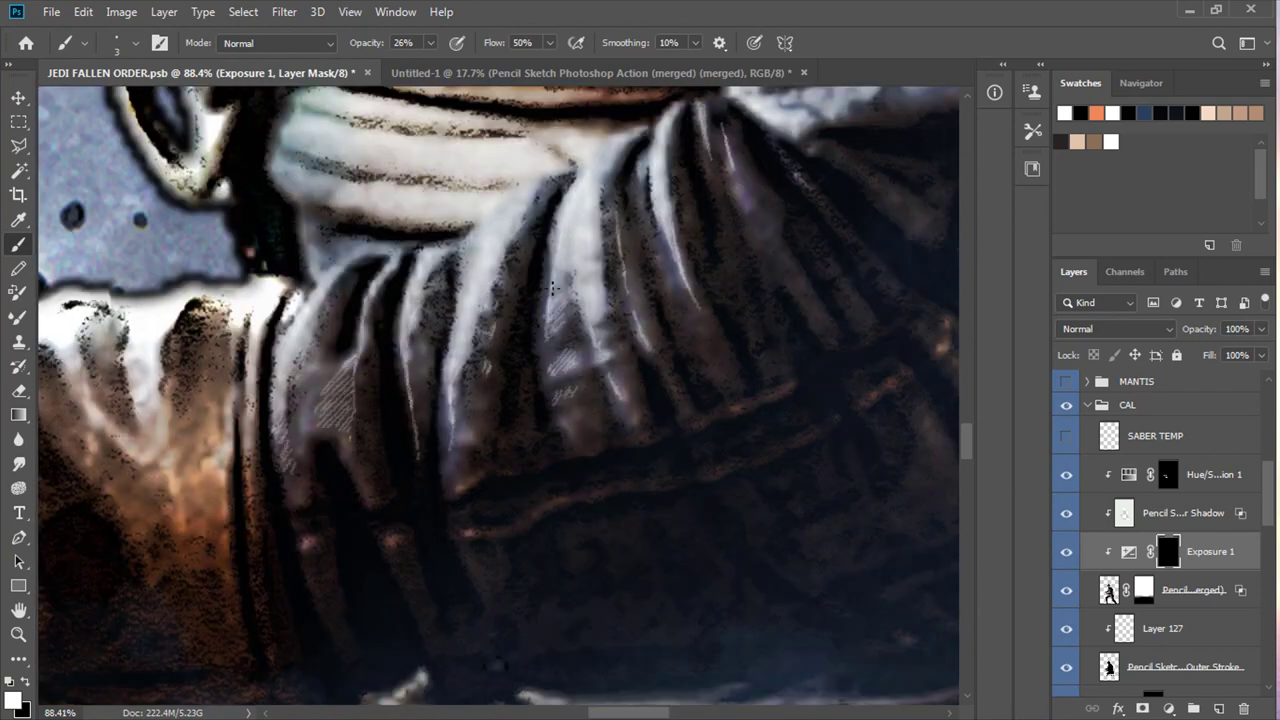
scroll(229, 345, left, 4)
scroll(237, 443, left, 8)
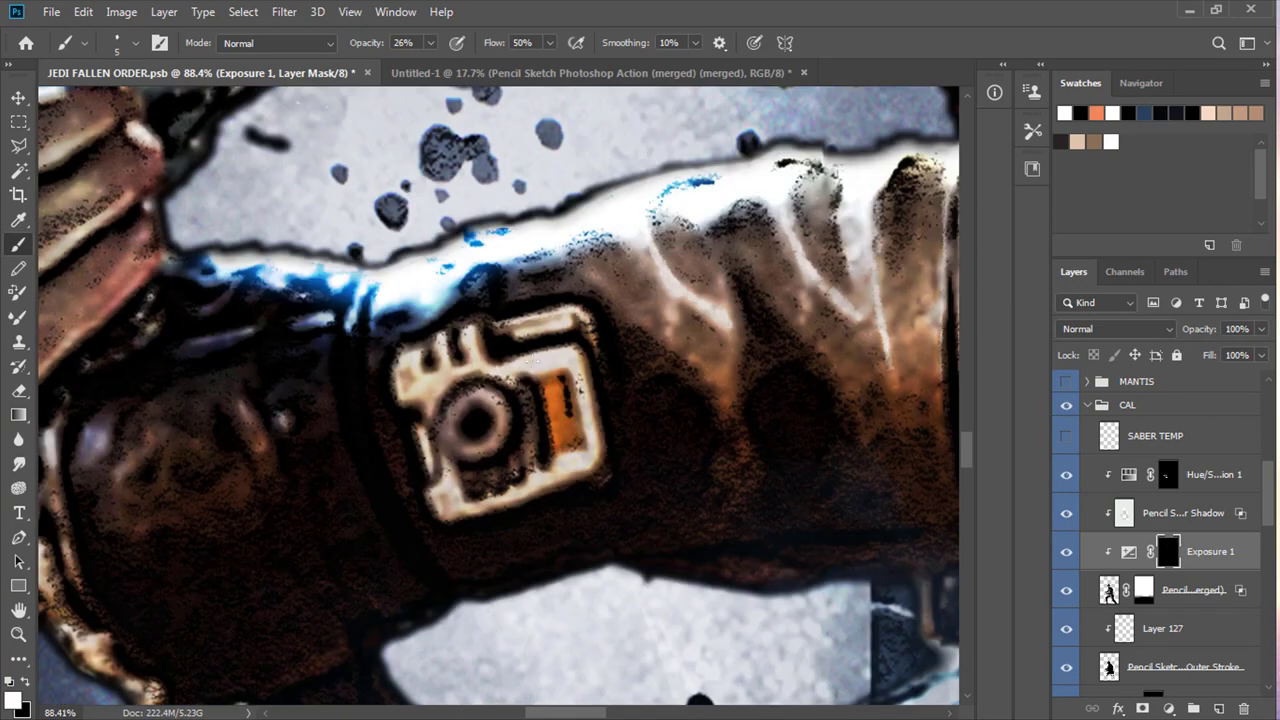
scroll(360, 325, left, 4)
scroll(400, 305, up, 3)
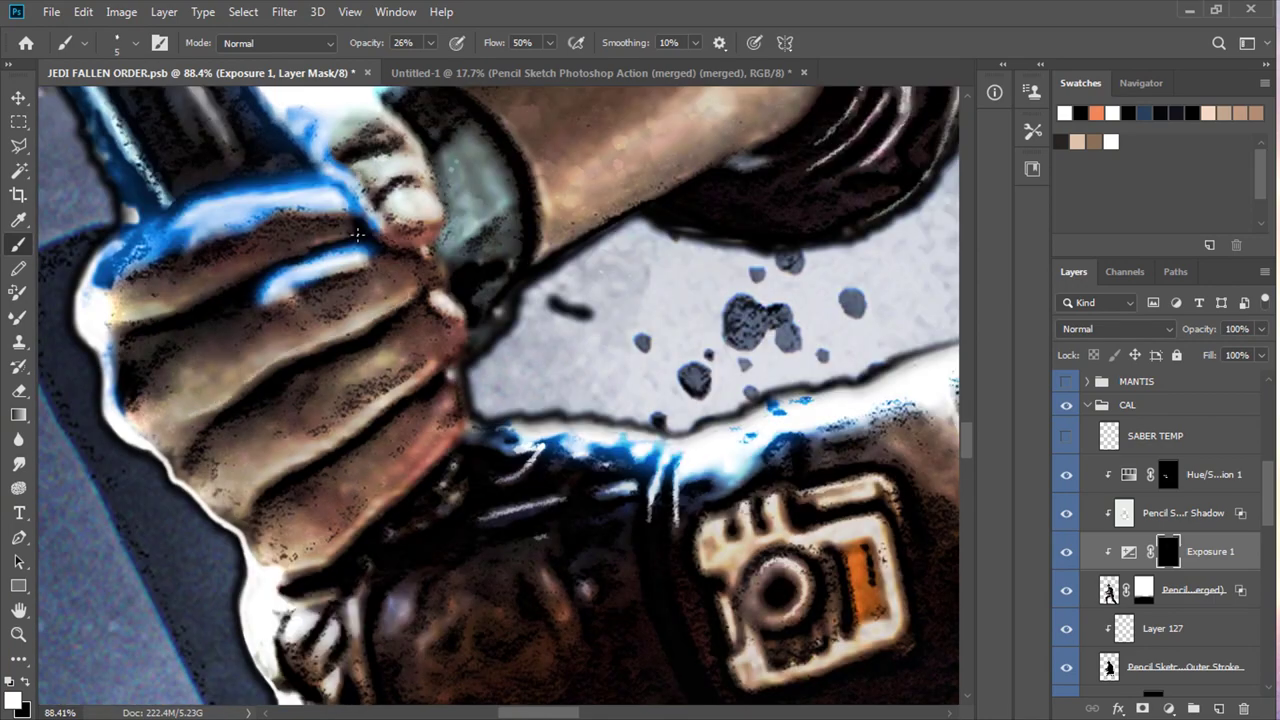
scroll(441, 485, down, 4)
scroll(441, 485, left, 2)
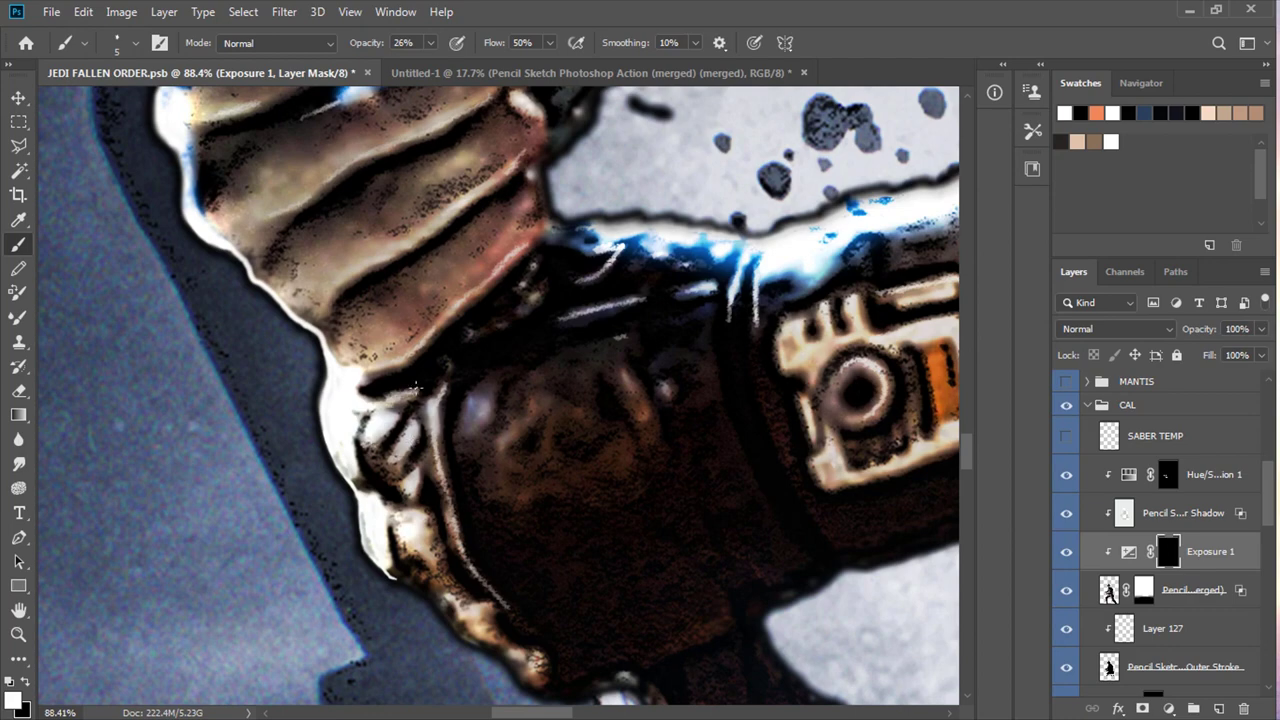
scroll(511, 436, down, 2)
Trace pale highlights over the shoulder folds, then show the original colour poster for comparison
scroll(511, 436, right, 3)
scroll(409, 551, down, 3)
scroll(409, 551, right, 3)
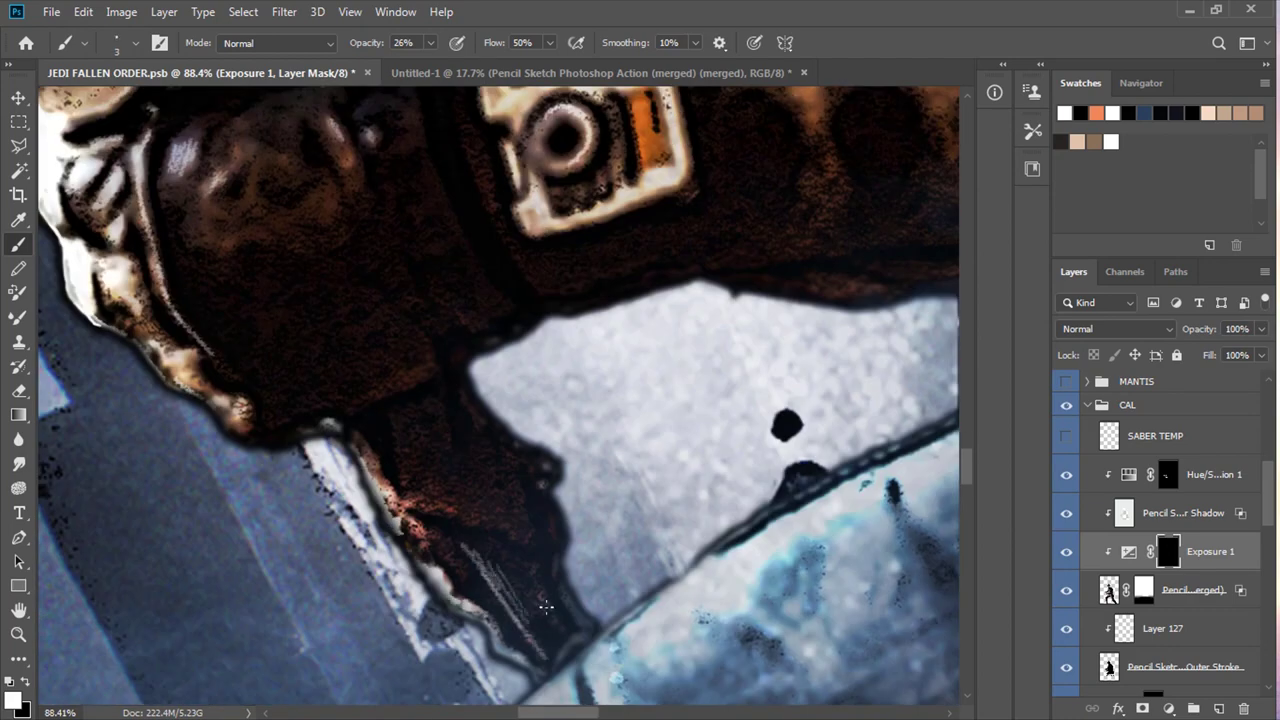
scroll(563, 583, up, 1)
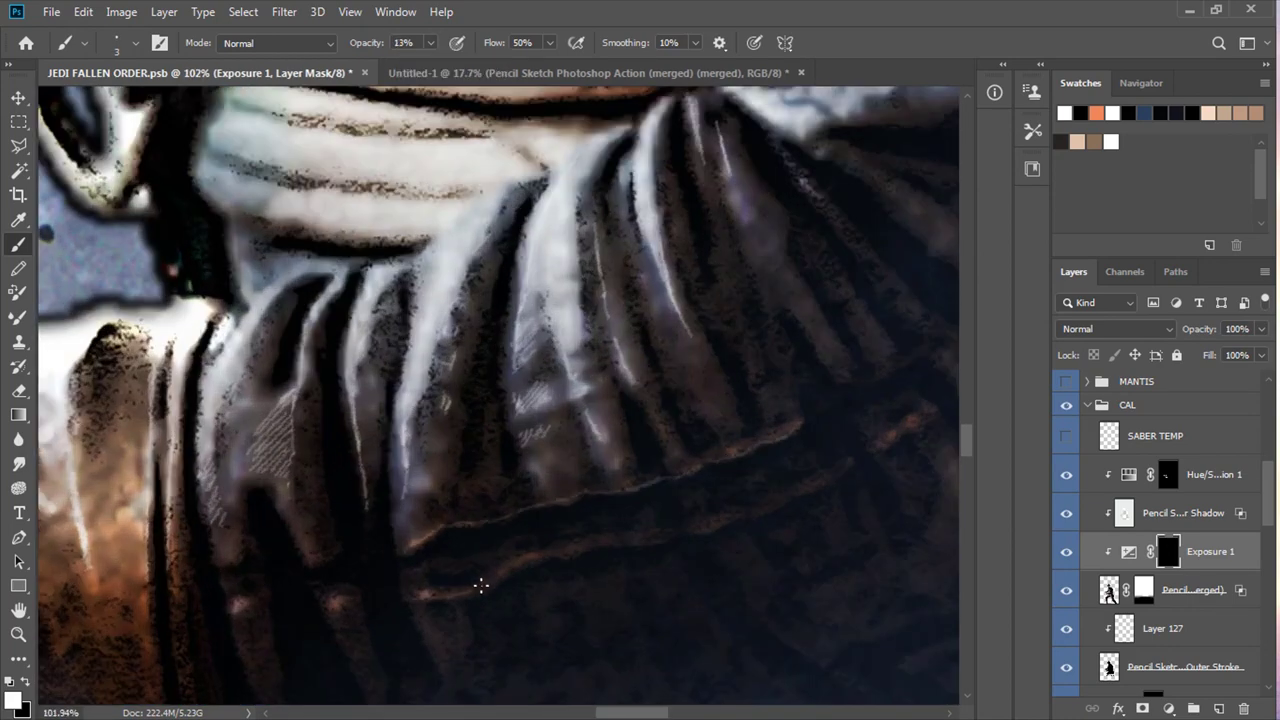
scroll(677, 449, up, 3)
scroll(614, 491, right, 3)
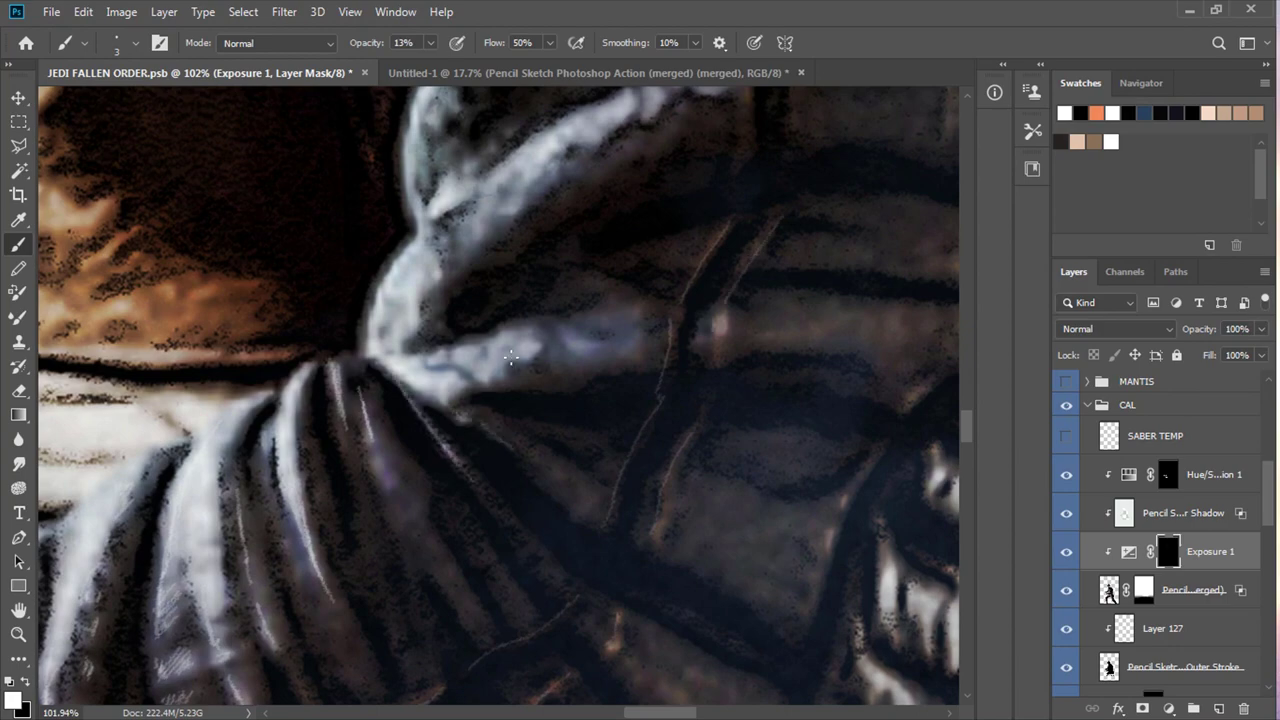
scroll(505, 212, up, 3)
scroll(487, 277, right, 3)
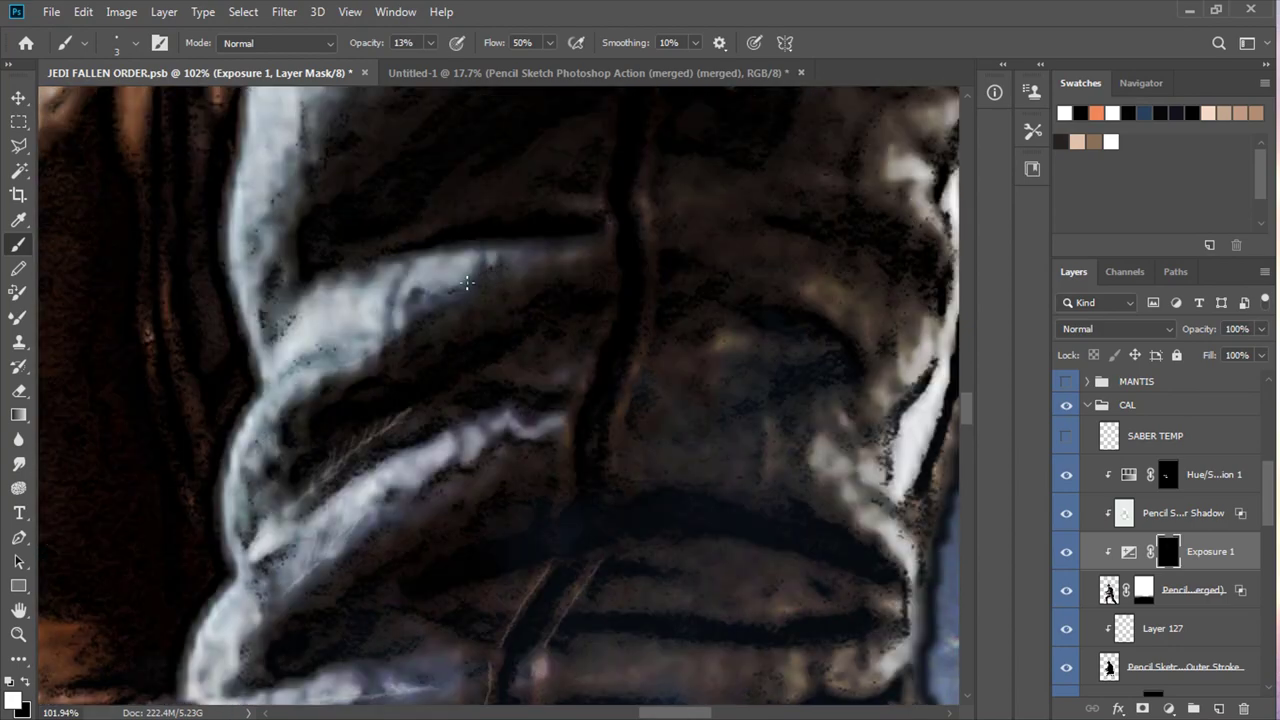
scroll(649, 270, up, 3)
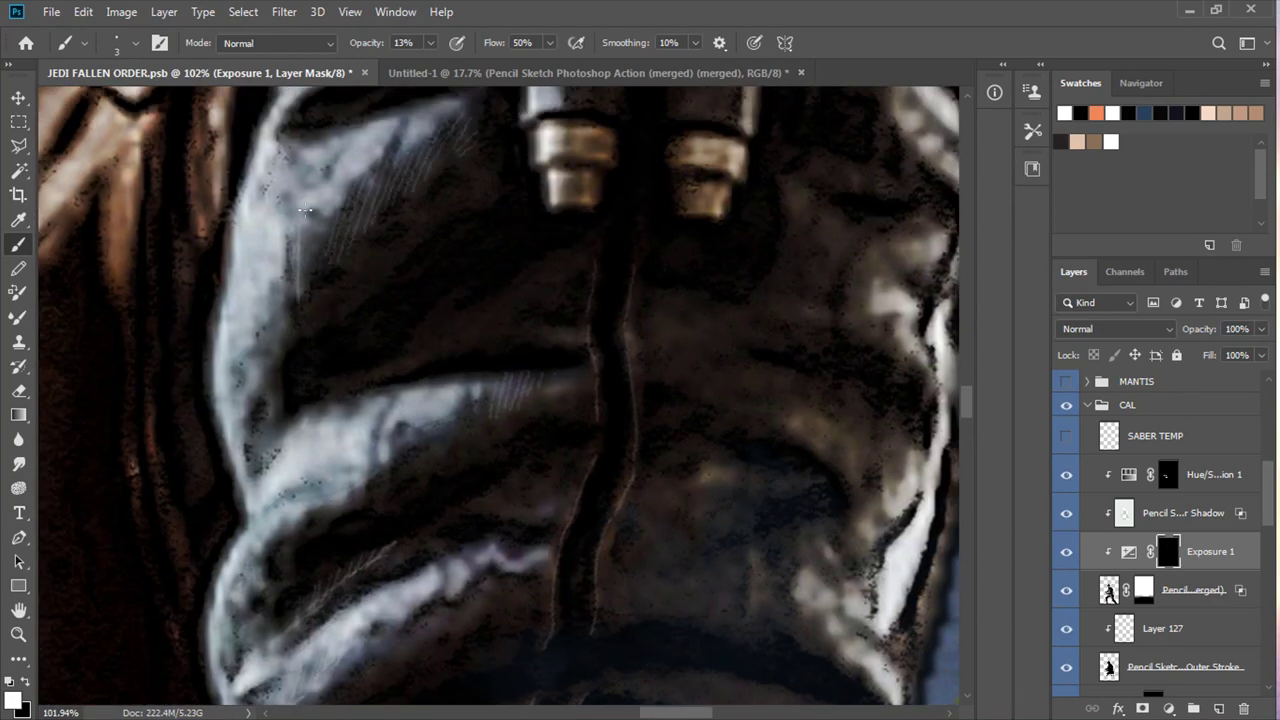
scroll(320, 225, up, 4)
scroll(672, 376, down, 6)
scroll(127, 474, up, 6)
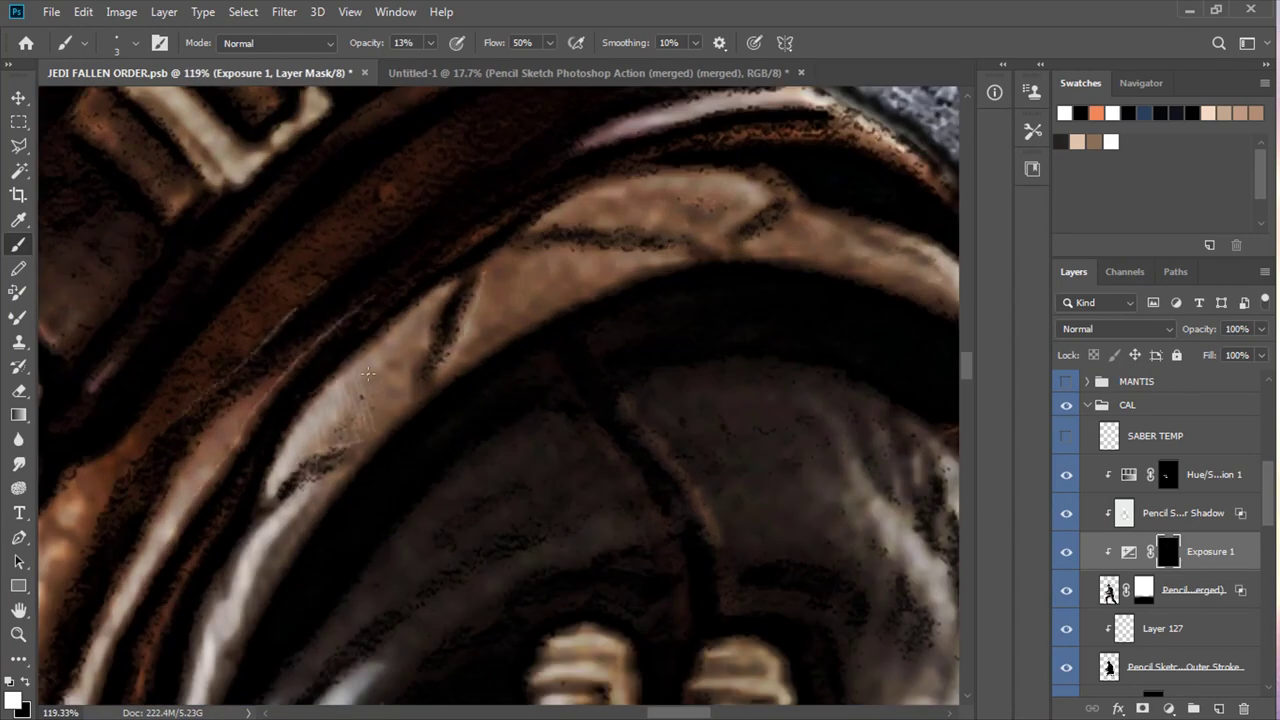
scroll(249, 424, down, 8)
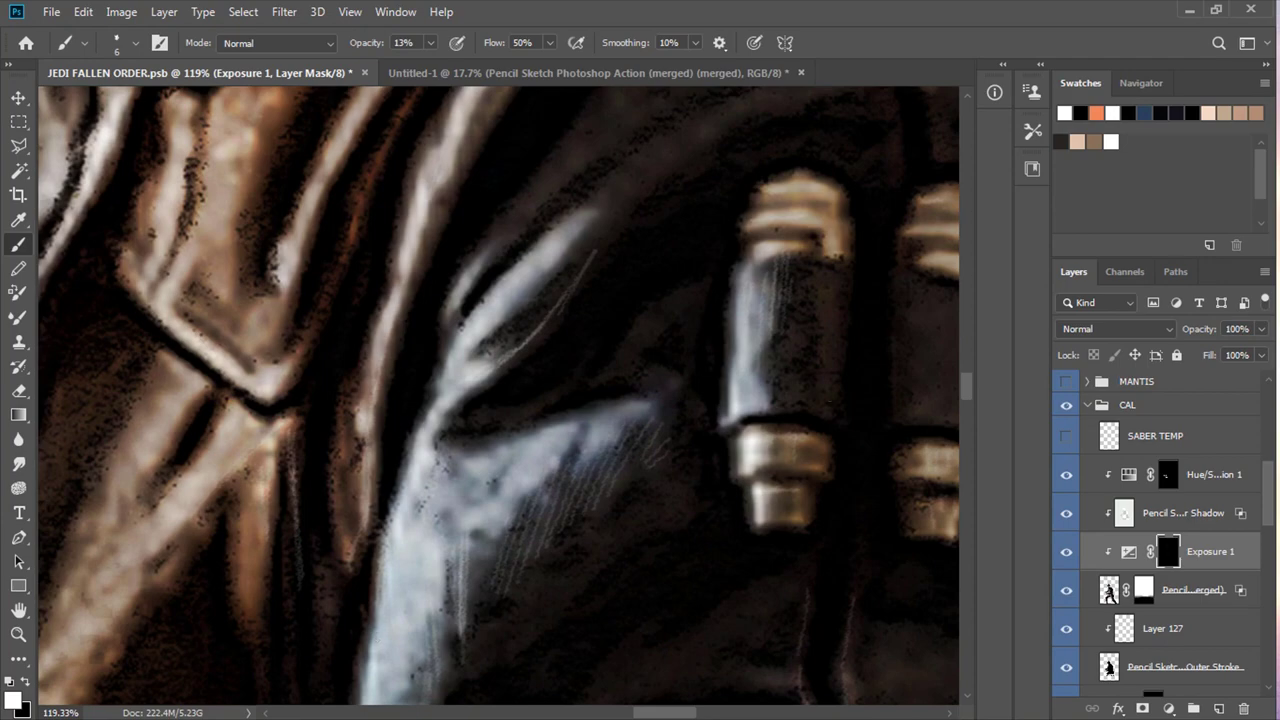
scroll(500, 400, down, 10)
scroll(1160, 500, up, 5)
click(1066, 389)
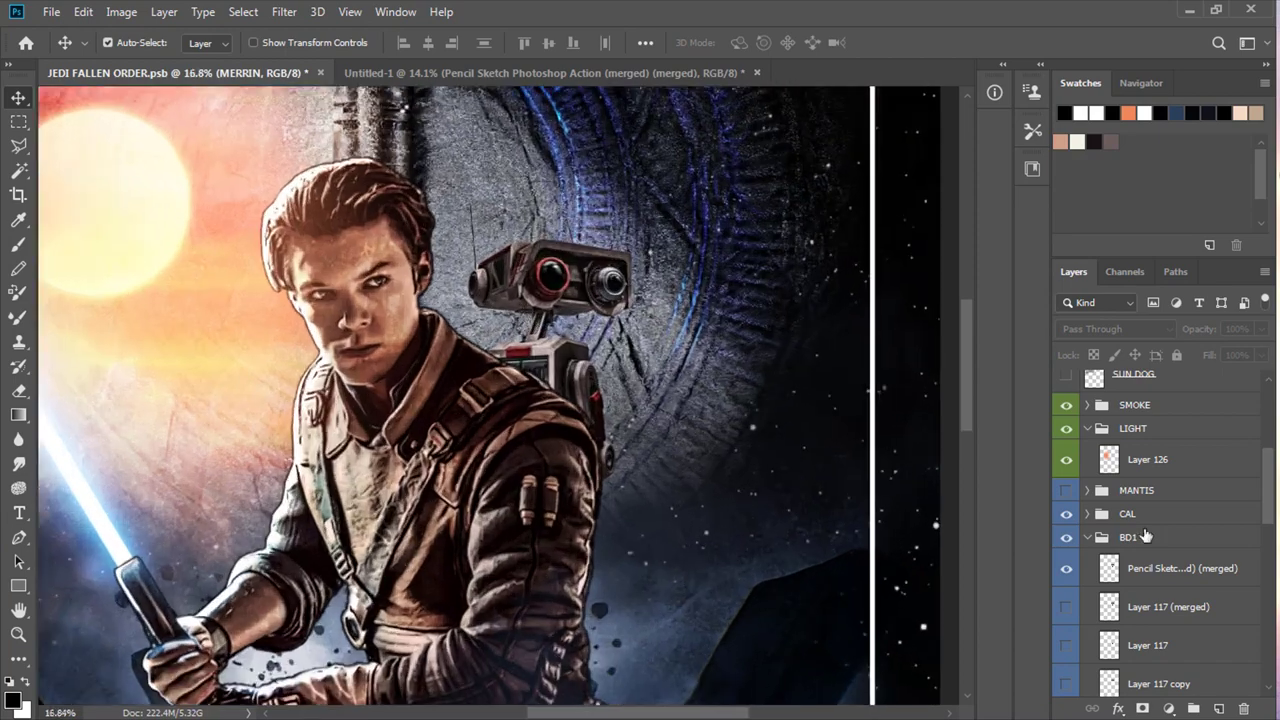
Hide the colour reference and give the BD1 sketch layer a 17 px black Stroke
click(1160, 599)
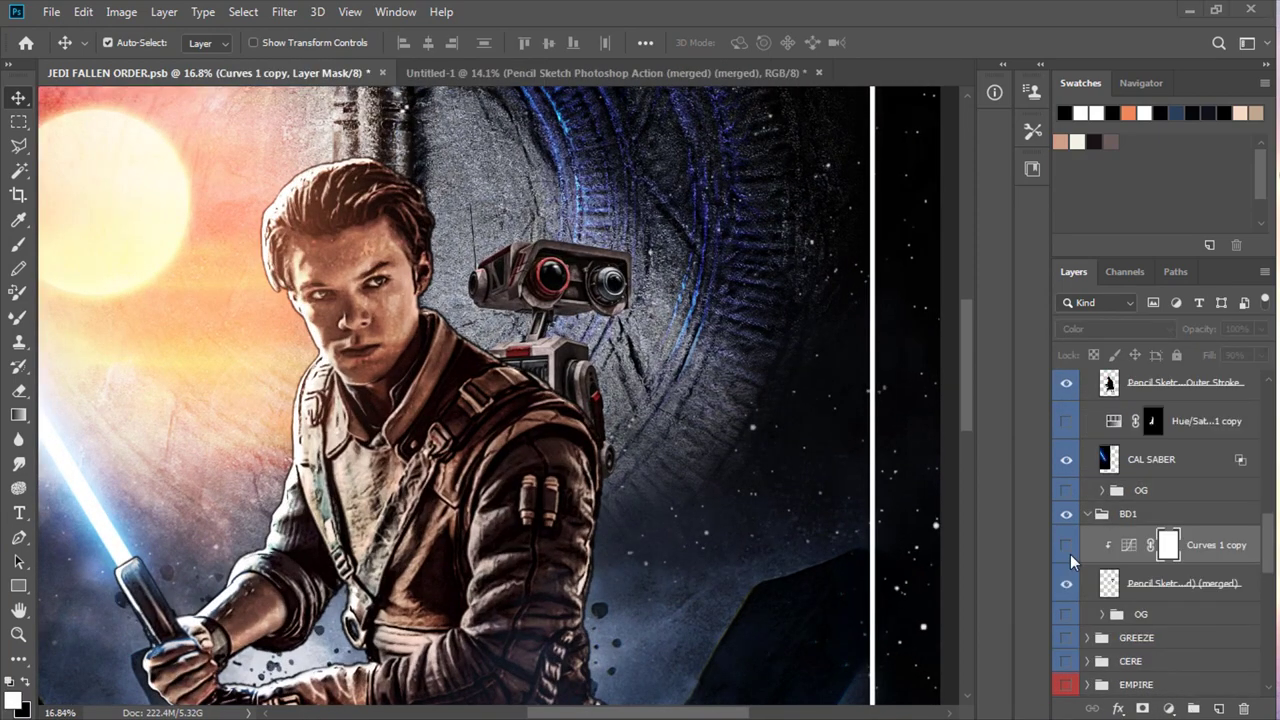
double_click(1094, 588)
click(577, 307)
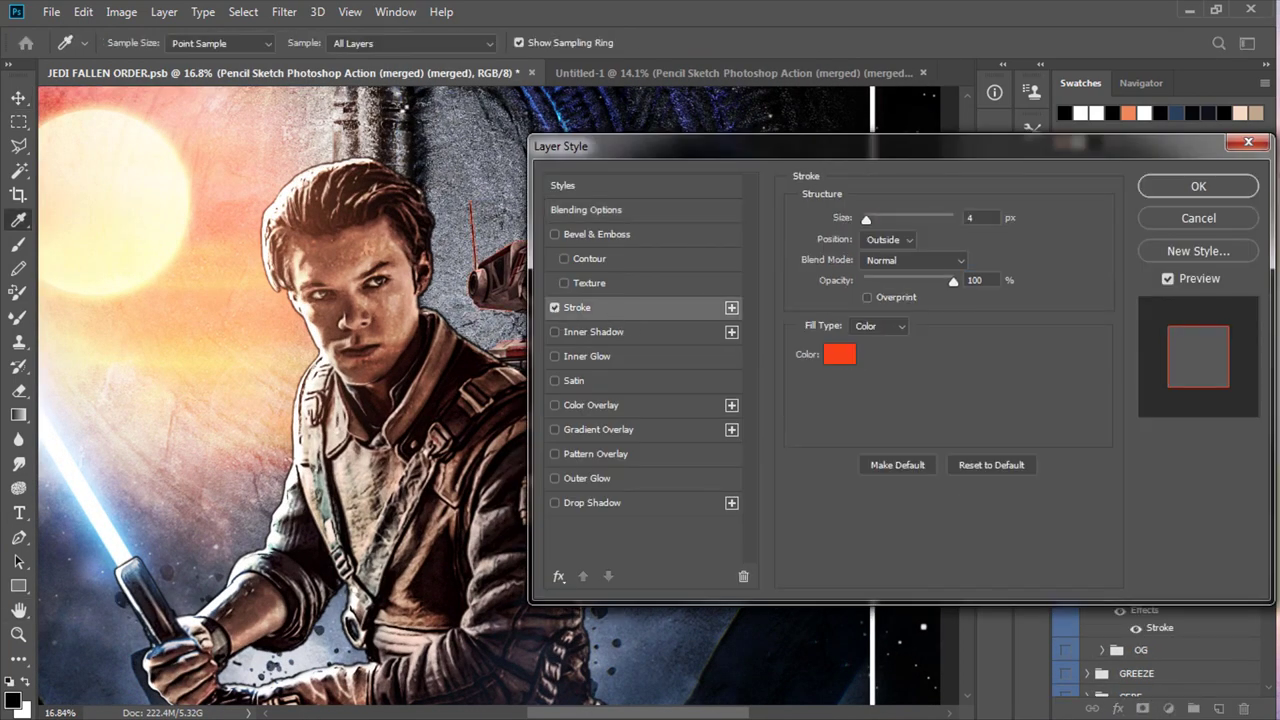
drag(835, 157, 1007, 159)
scroll(1155, 220, up, 13)
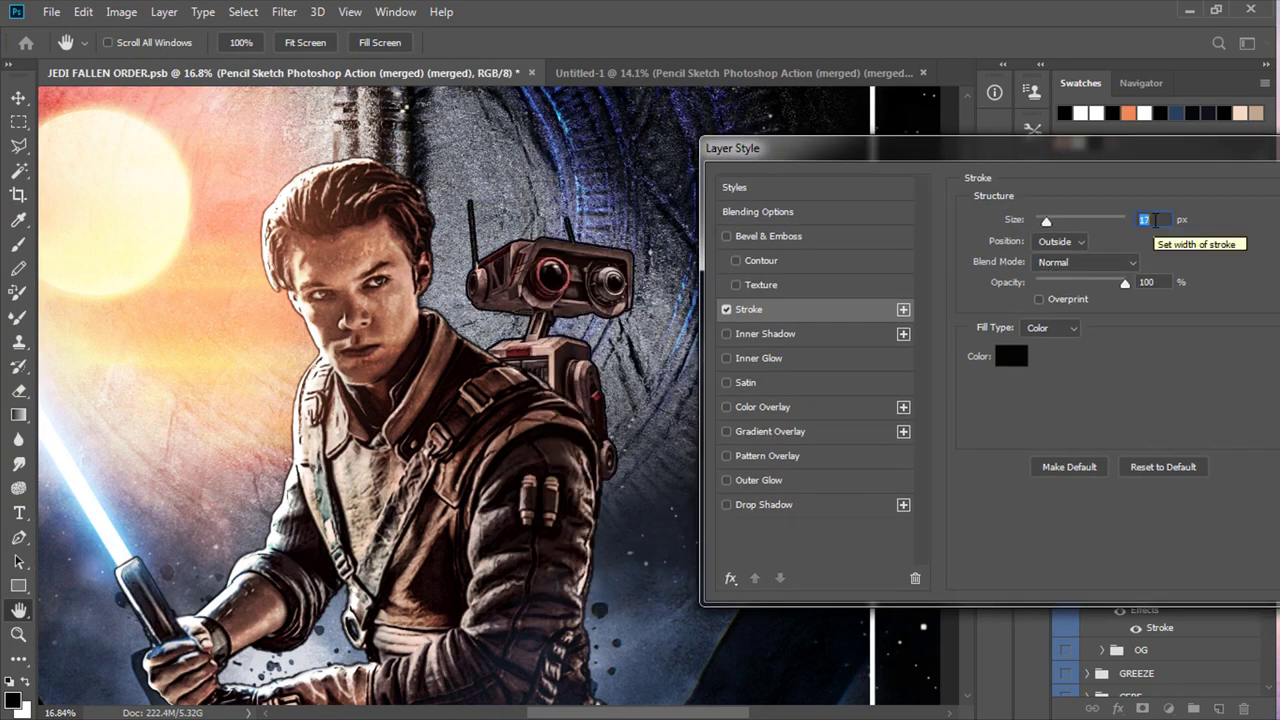
key(Return)
Soften the separated outline layer with a Gaussian Blur
click(284, 12)
click(560, 297)
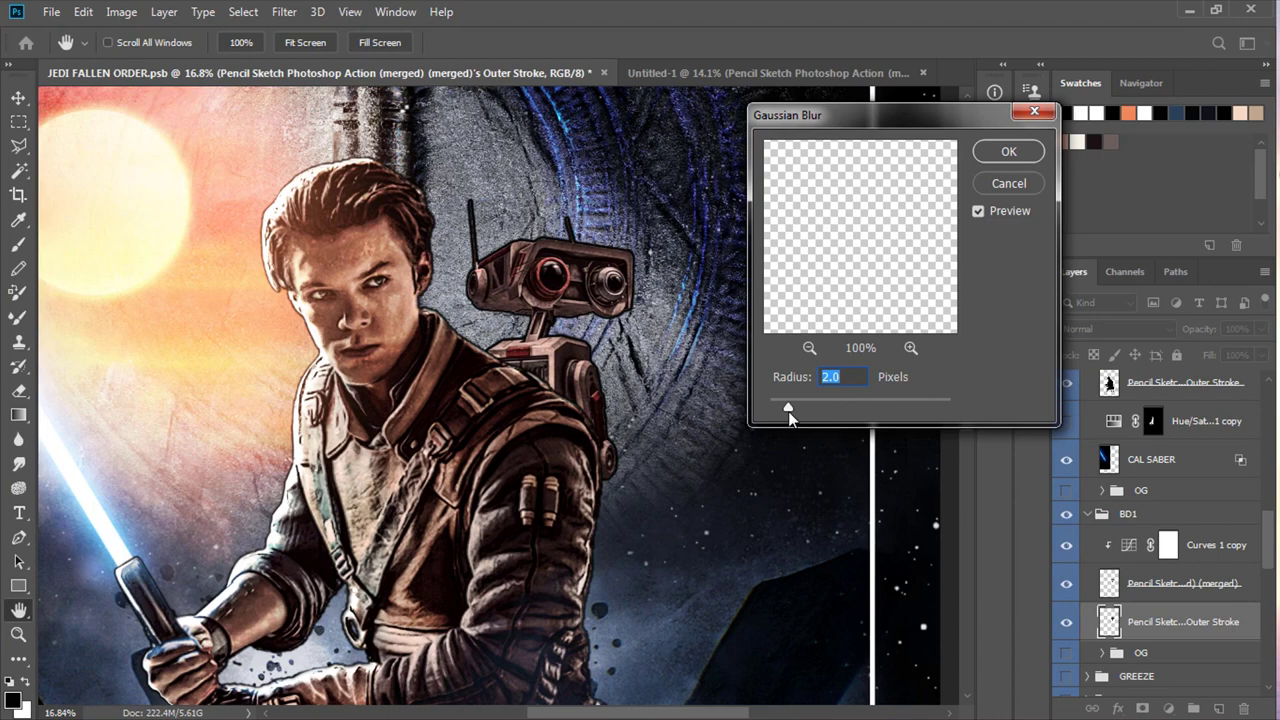
key(Return)
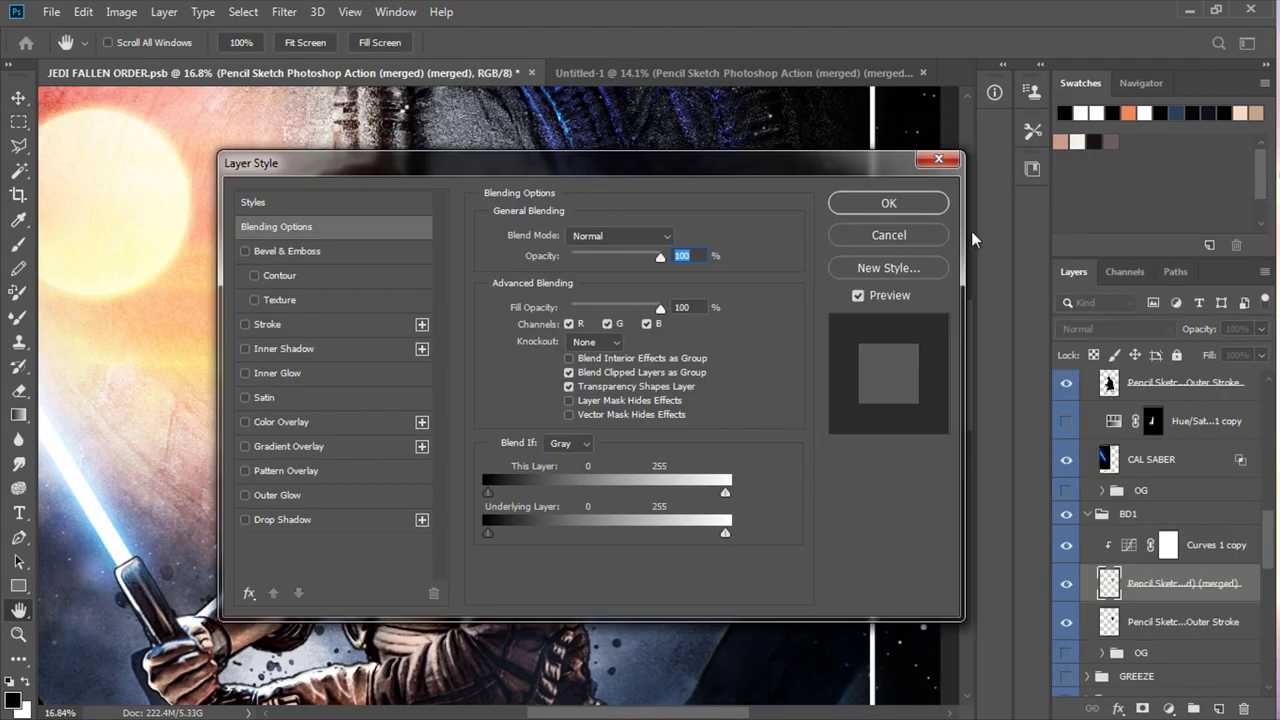
Add a Color Dodge Inner Shadow (67%, 22 px) and split it onto its own layer
click(1000, 316)
click(1000, 420)
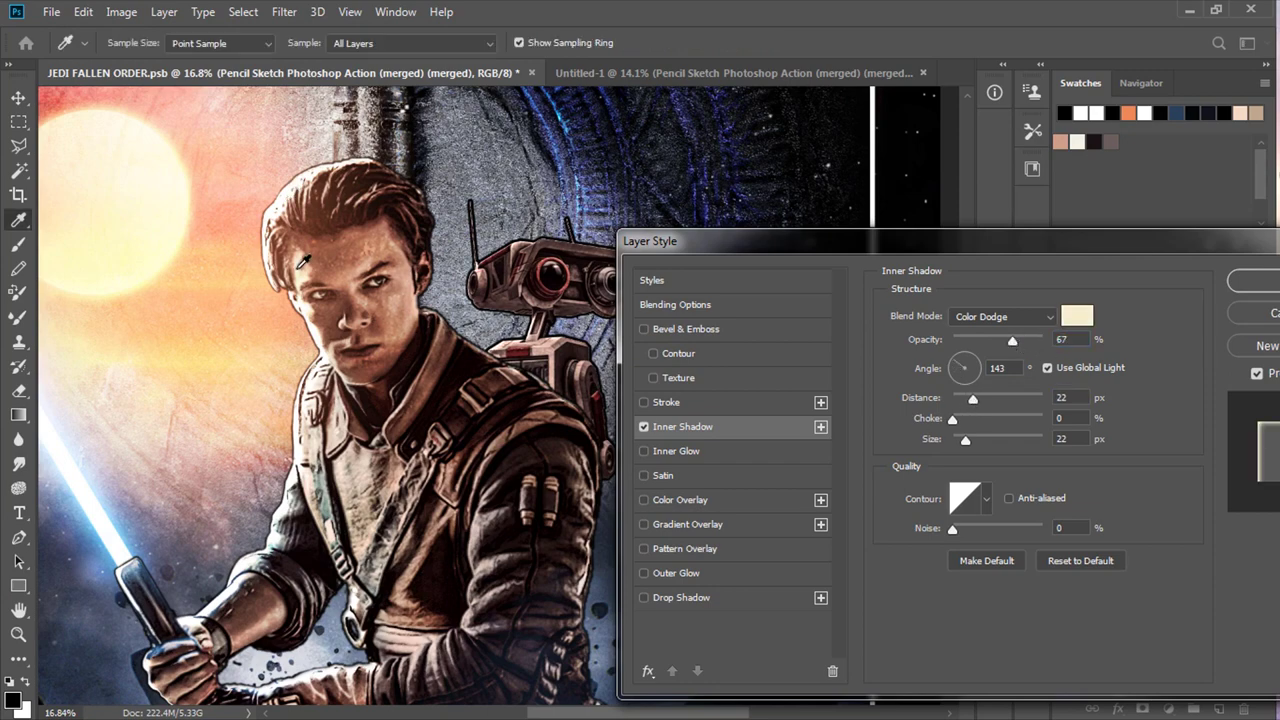
click(1240, 281)
right_click(1122, 278)
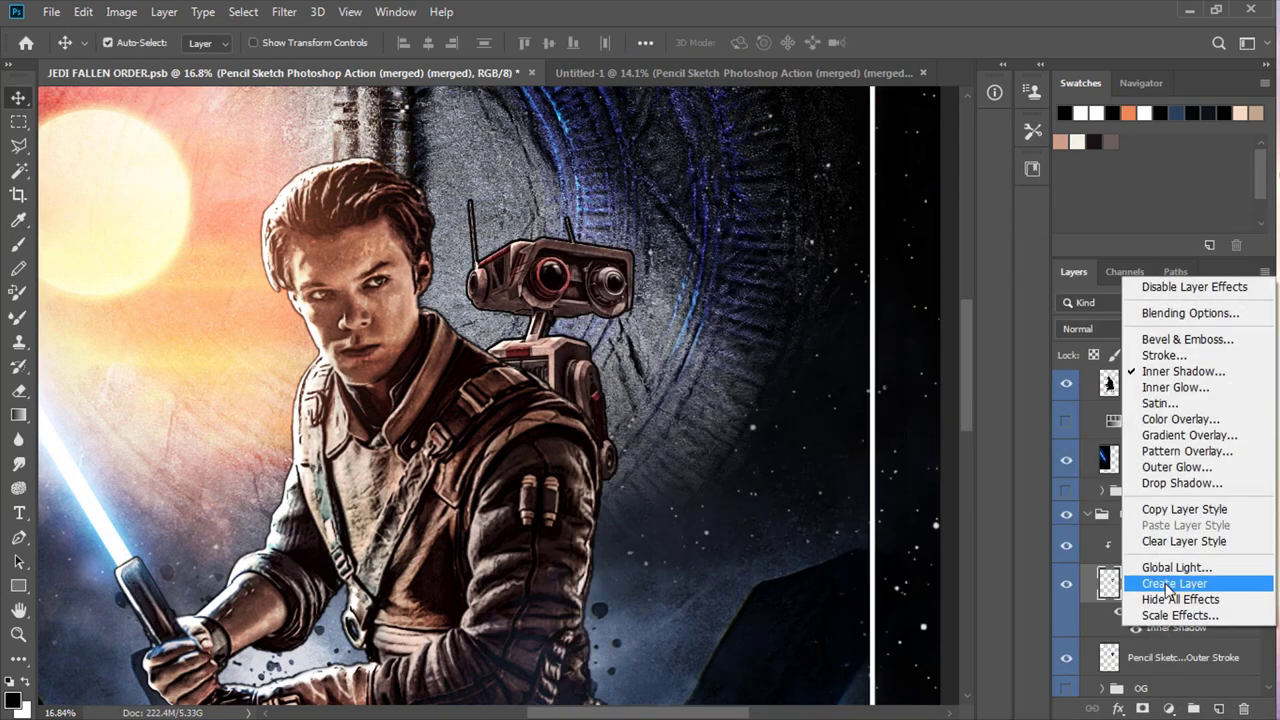
click(1160, 600)
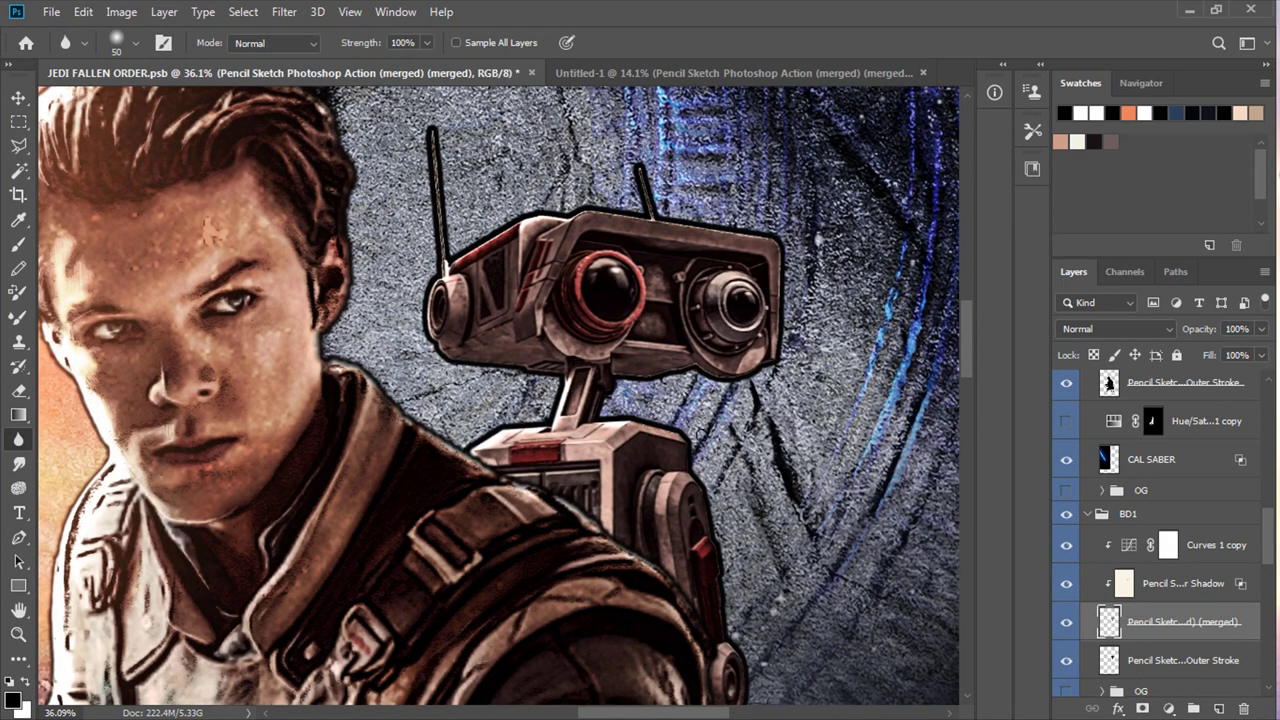
scroll(739, 663, down, 3)
scroll(736, 379, up, 4)
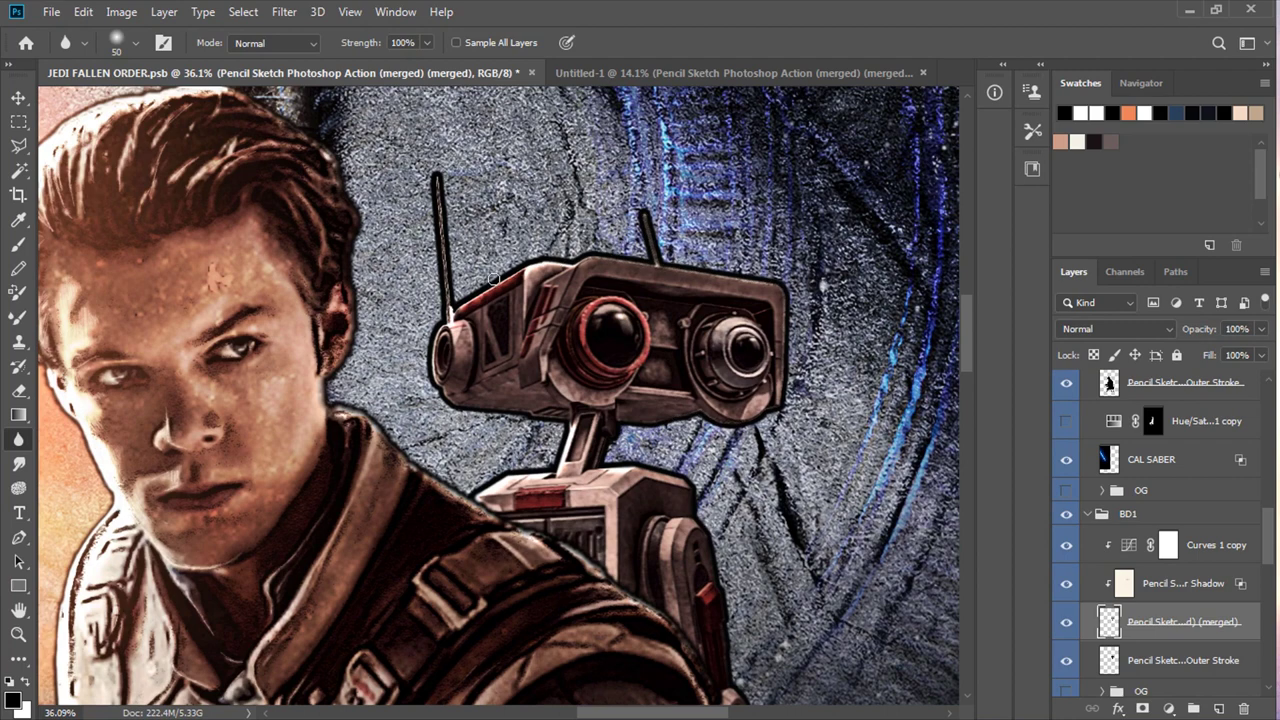
click(1169, 708)
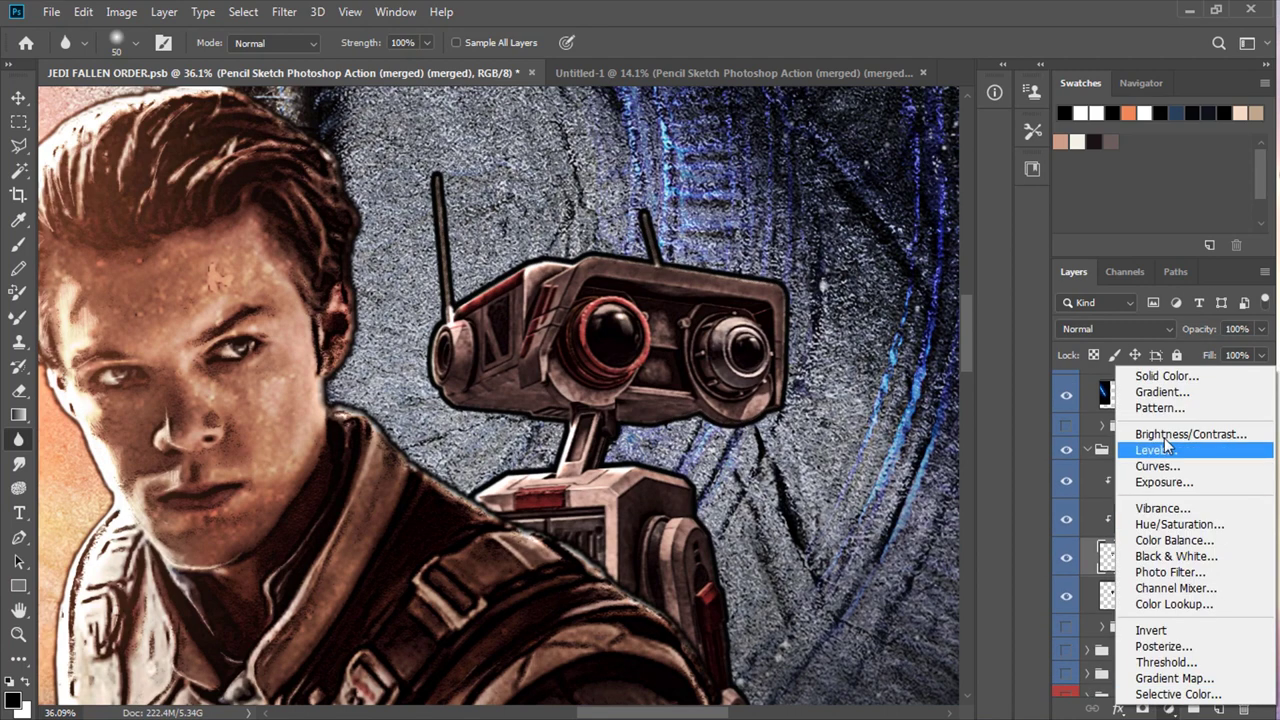
Add an inverted Brightness/Contrast adjustment and paint it over the robot's head underside and body at 35% opacity, 40% flow
click(1160, 434)
key(ctrl+i)
key(b)
key(3)
key(5)
key(shift+4)
key(bracketright)
key(bracketright)
key(bracketright)
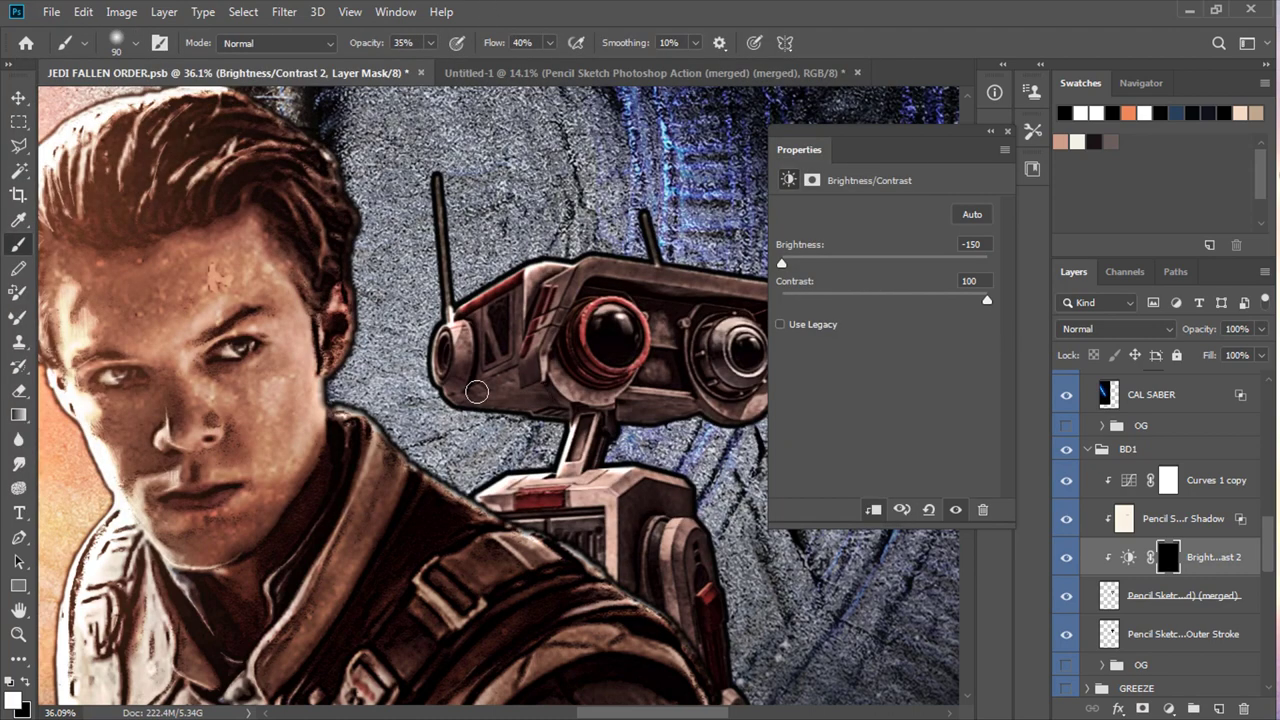
key(bracketright)
drag(476, 391, 650, 405)
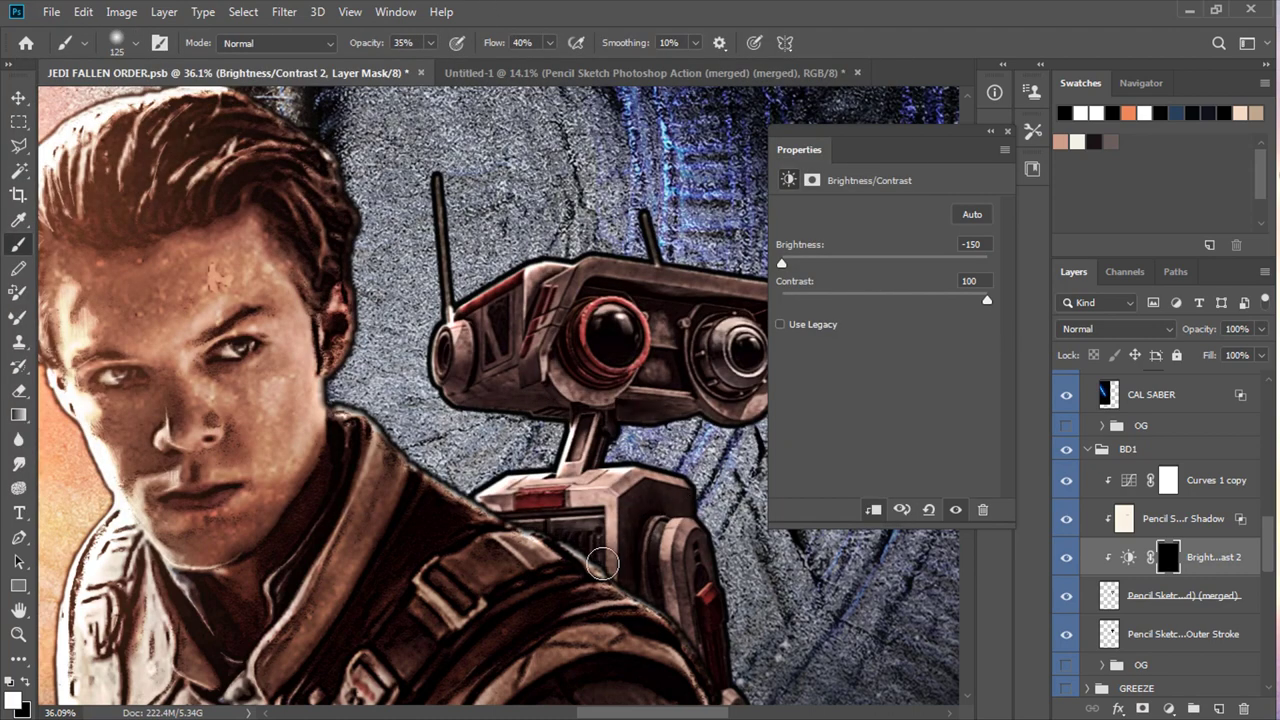
drag(603, 565, 560, 500)
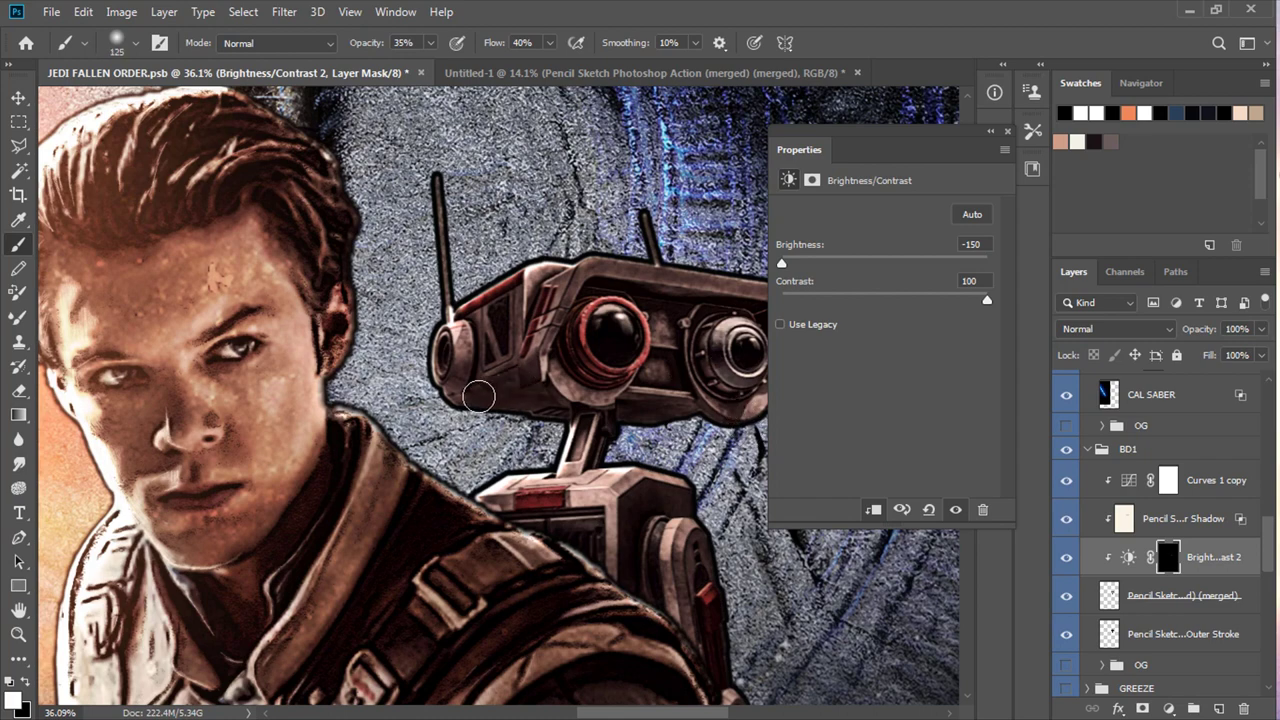
Add an Exposure adjustment with an inverted mask and brighten the robot's left antenna
key(bracketright)
scroll(651, 376, right, 3)
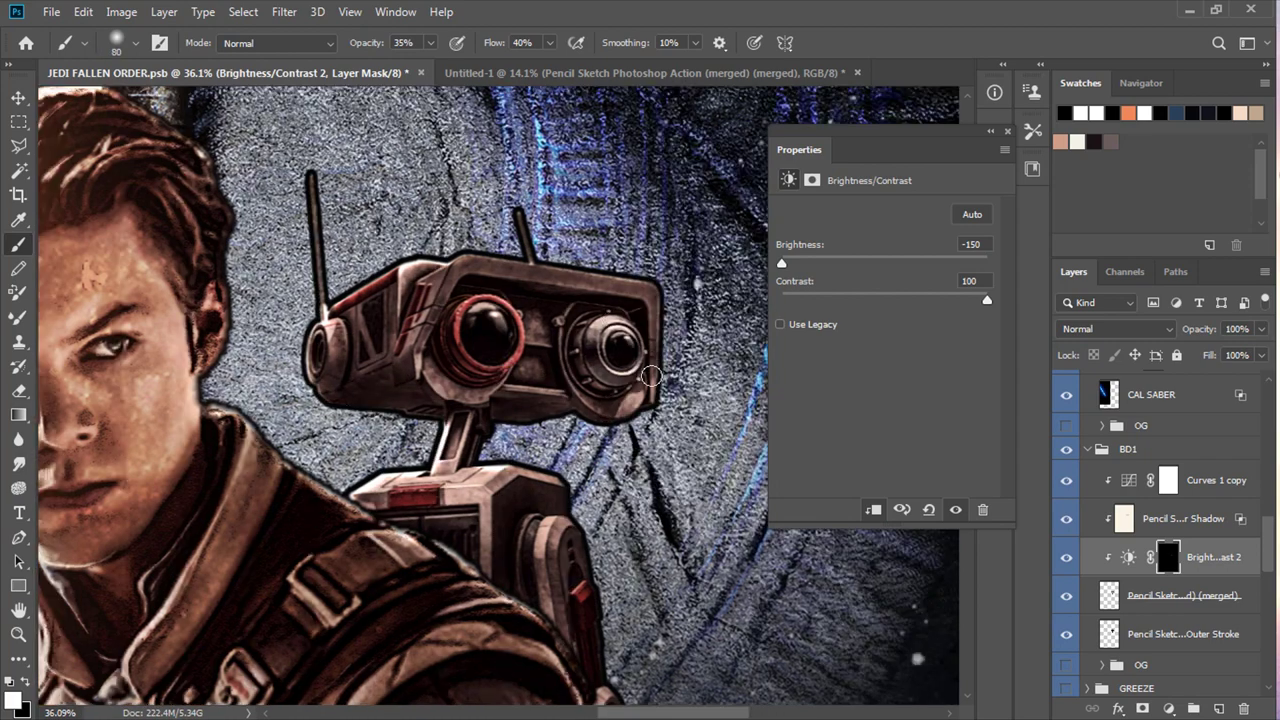
scroll(516, 374, down, 5)
scroll(516, 374, up, 4)
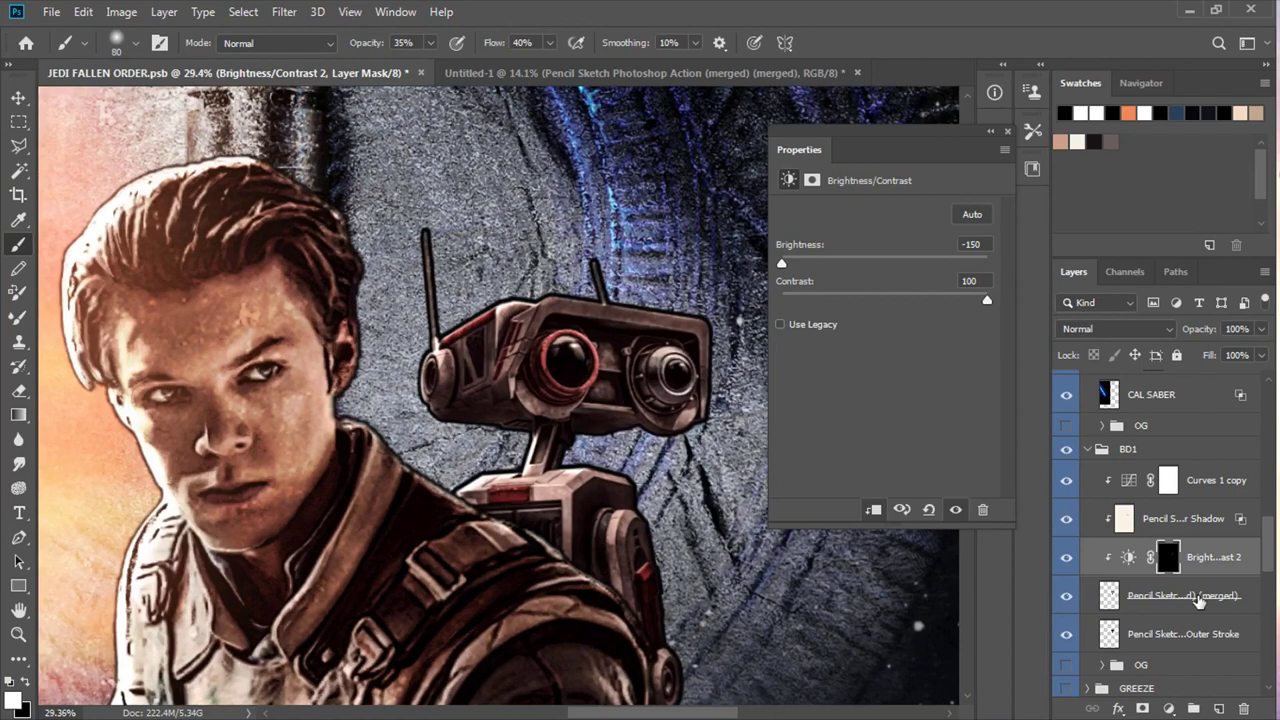
click(1168, 708)
click(1164, 480)
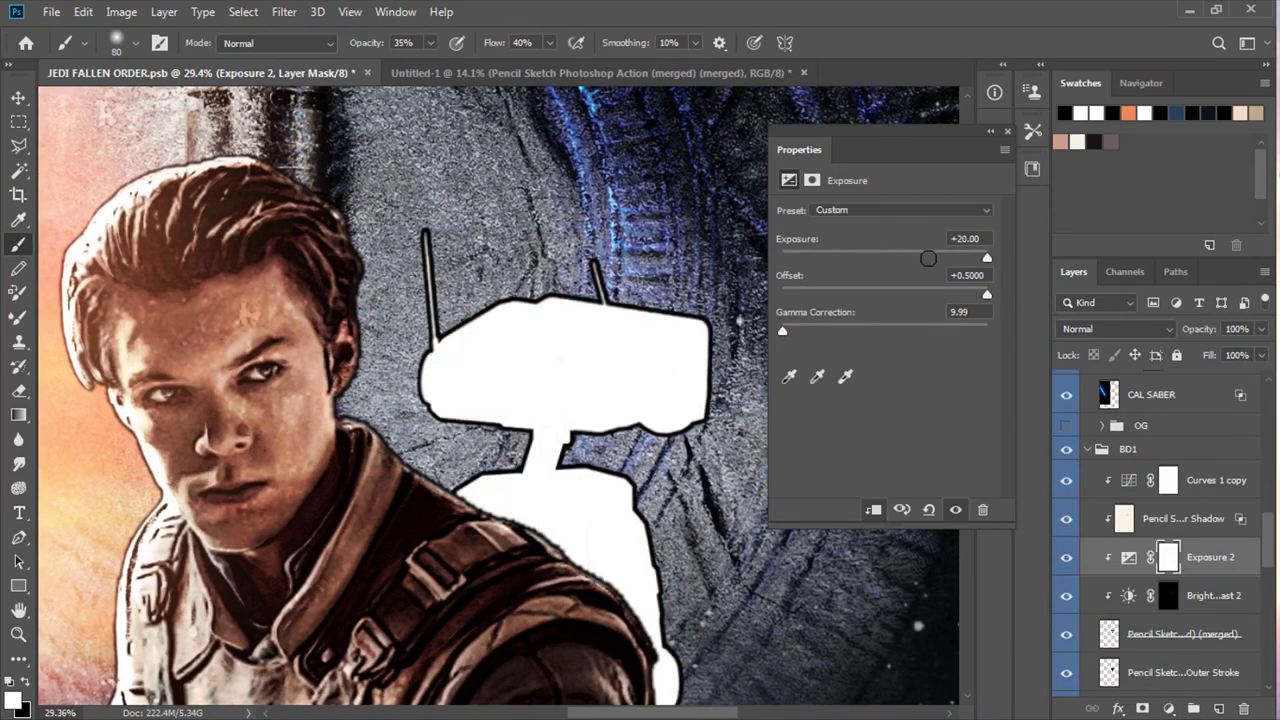
key(ctrl+i)
scroll(472, 297, up, 5)
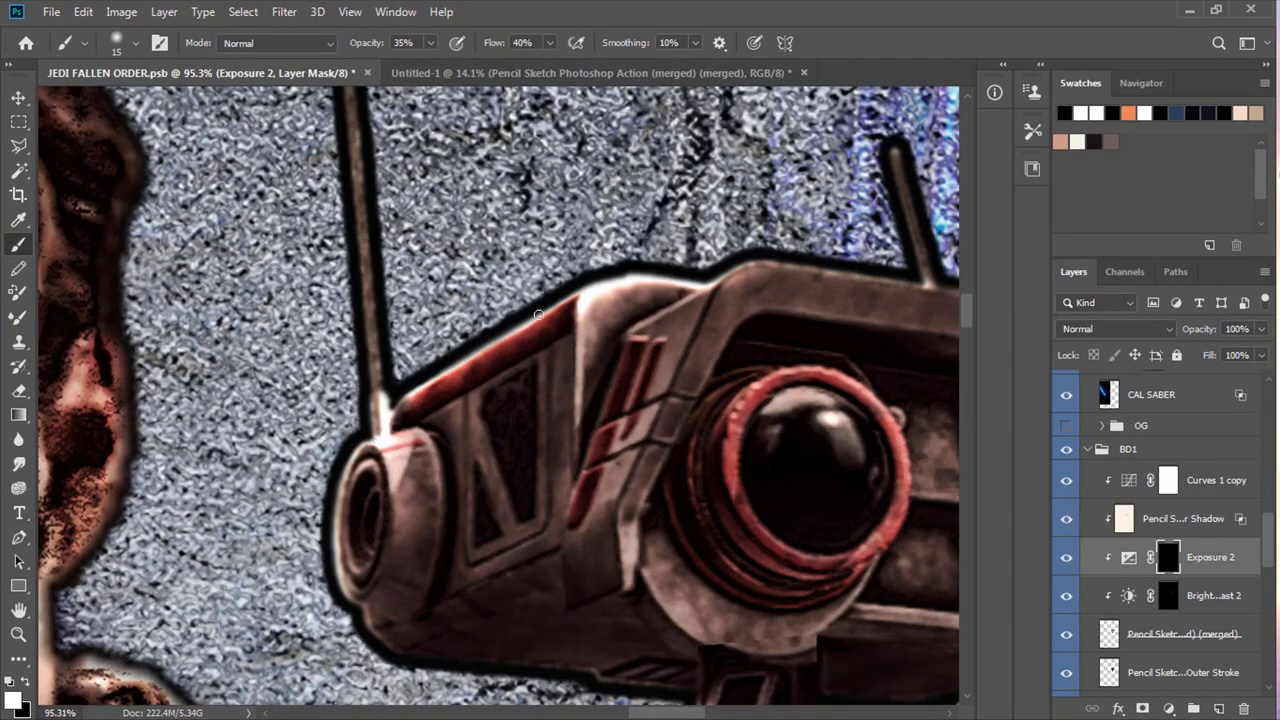
key(bracketleft)
key(bracketleft)
key(bracketleft)
scroll(800, 272, right, 5)
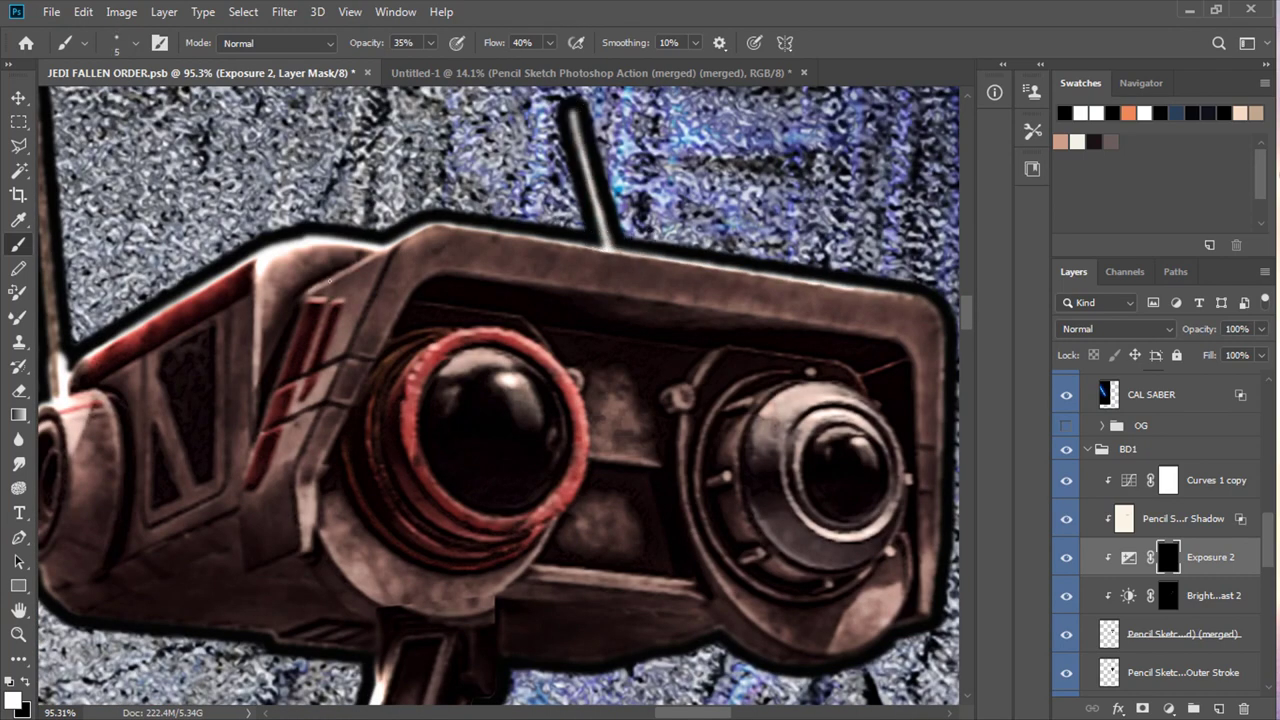
drag(110, 292, 320, 402)
key(bracketright)
key(bracketright)
key(bracketright)
mouse_move(232, 130)
mouse_down()
mouse_move(262, 470)
mouse_move(98, 319)
mouse_up()
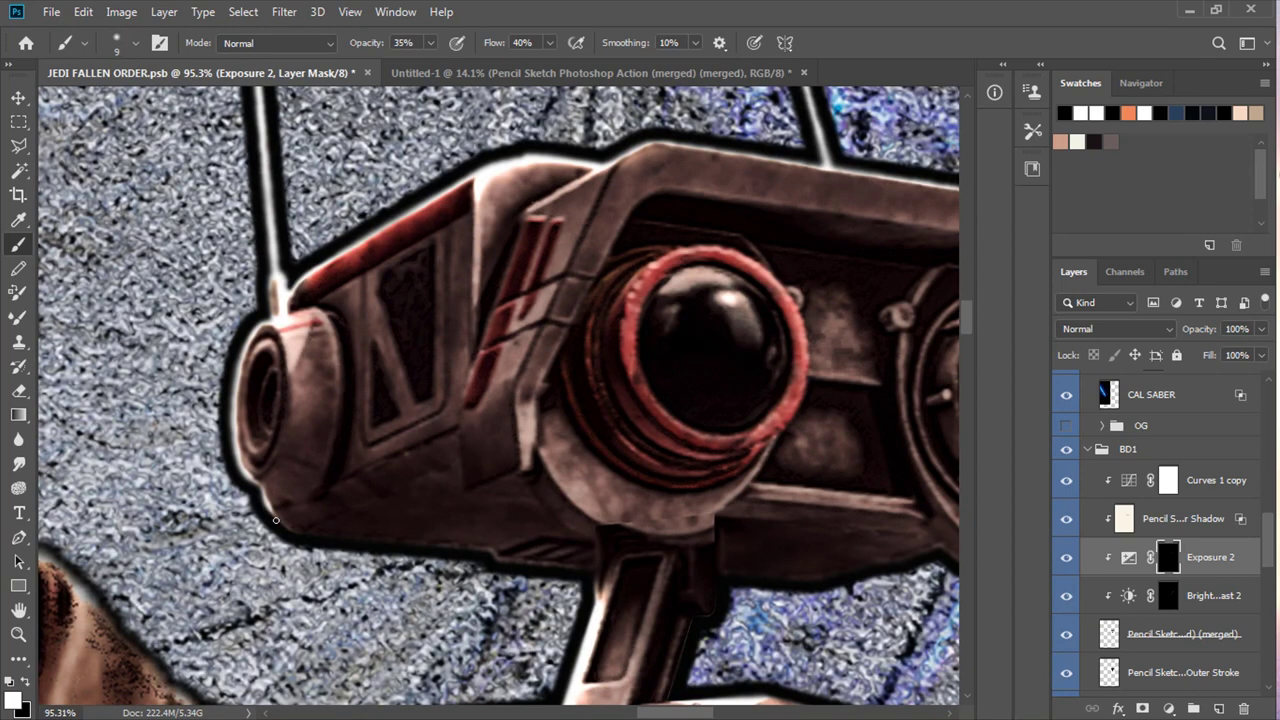
Brighten the highlights on the droid's eye lenses through the Exposure 2 mask
drag(413, 363, 395, 454)
key(bracketright)
key(bracketright)
drag(530, 377, 533, 371)
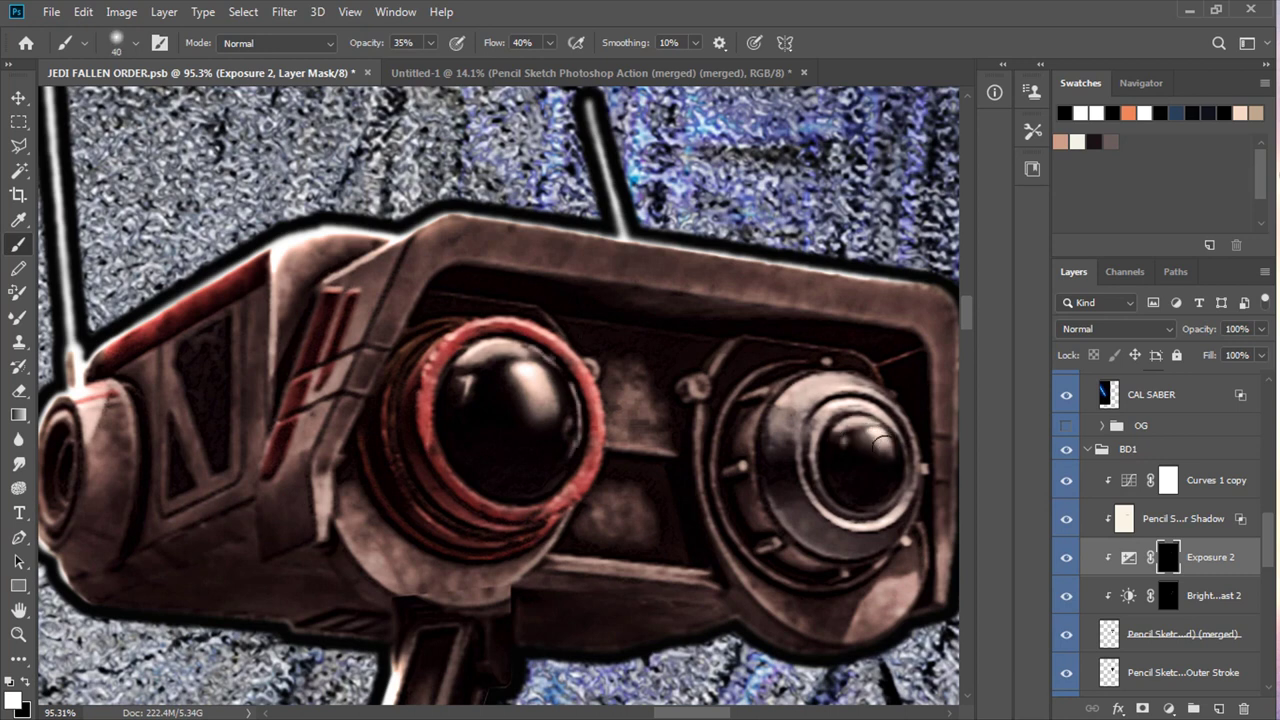
key(bracketright)
key(bracketright)
key(bracketright)
drag(532, 410, 518, 373)
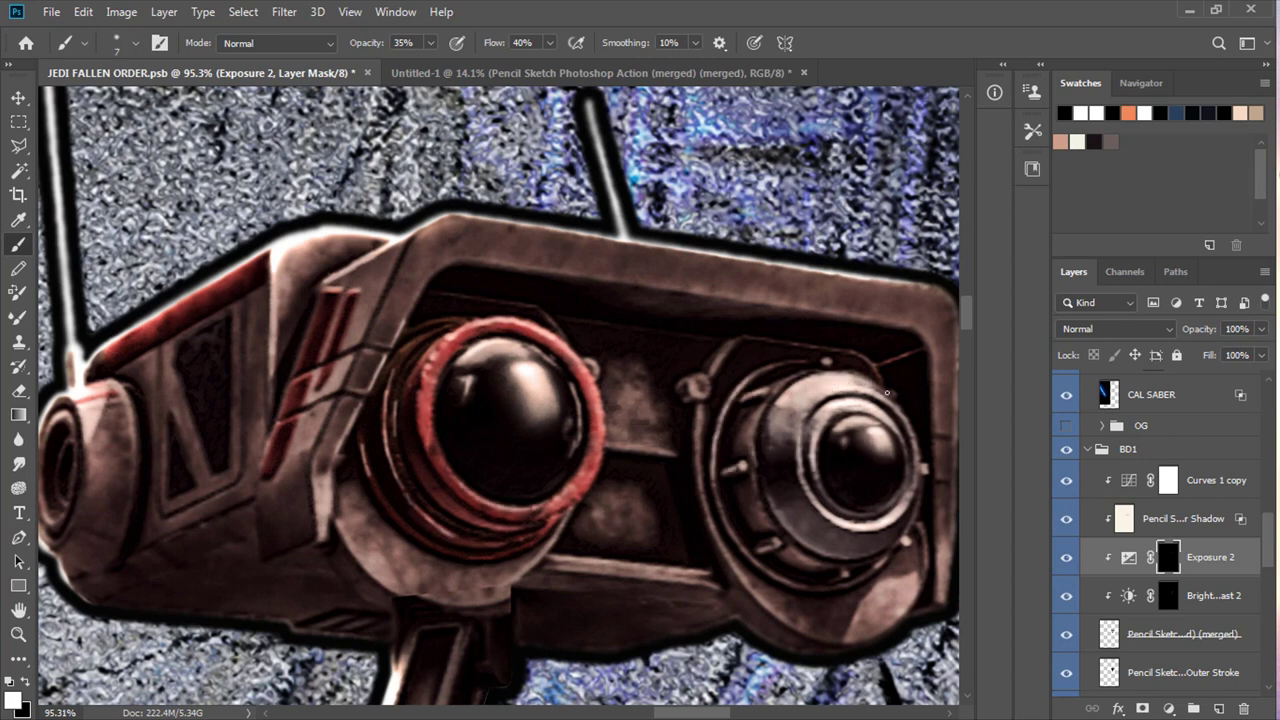
drag(899, 598, 709, 573)
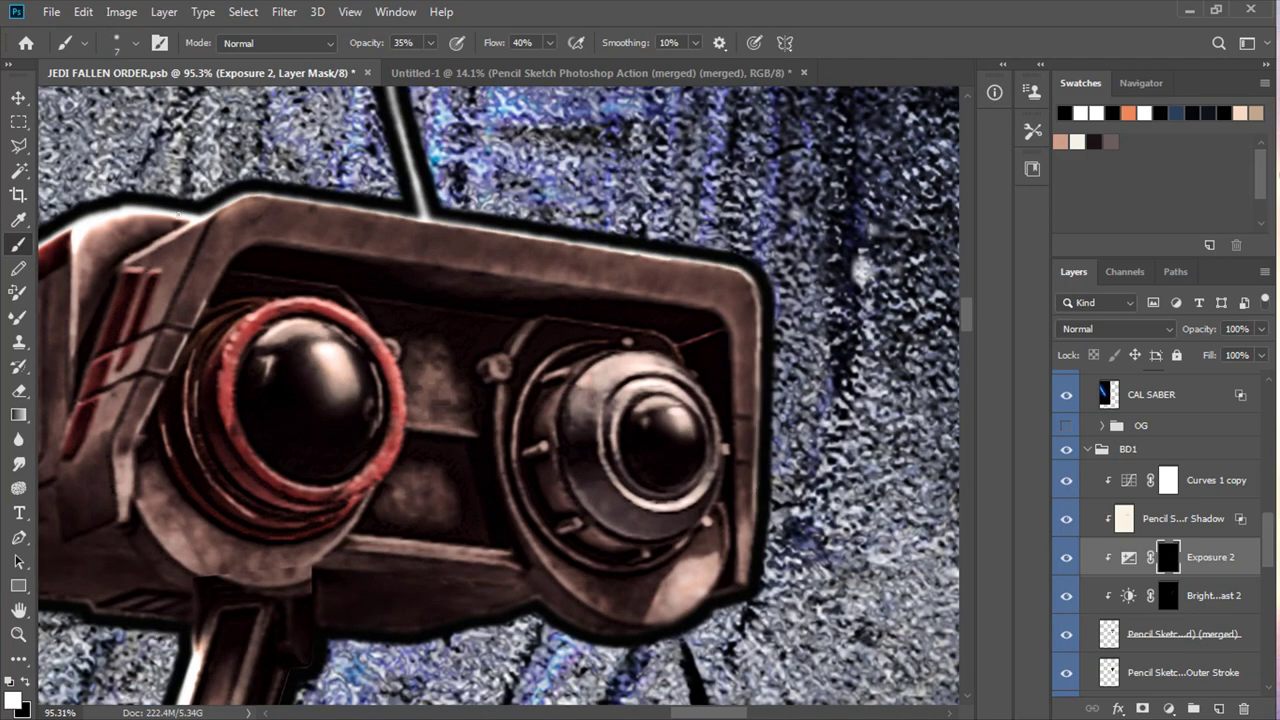
scroll(355, 355, down, 5)
scroll(425, 590, up, 5)
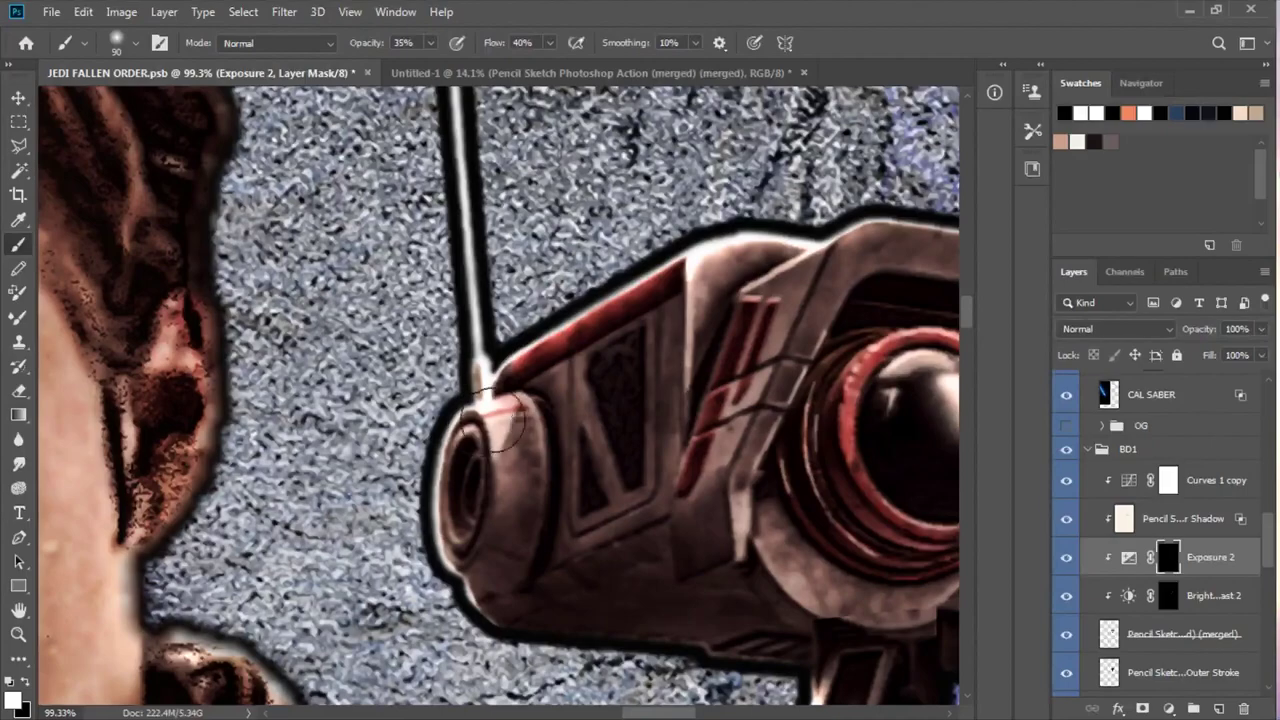
scroll(423, 590, down, 5)
scroll(600, 450, up, 5)
key(bracketleft)
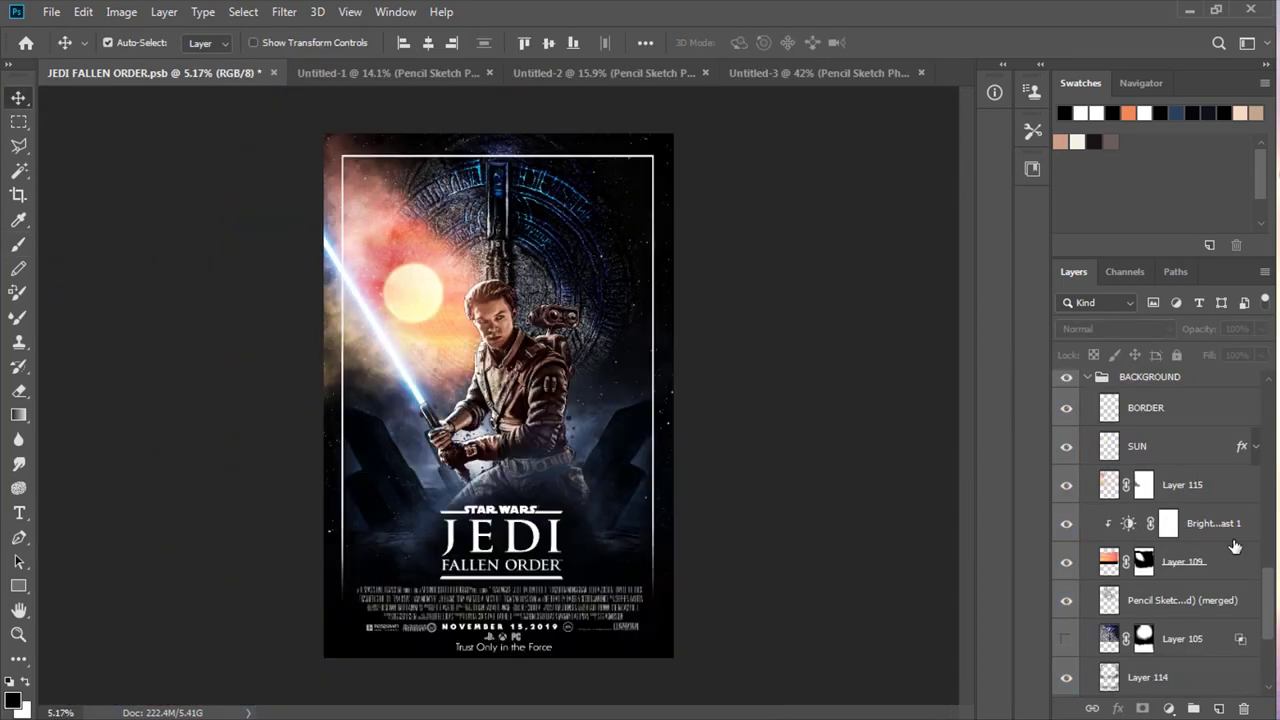
Mask the Pencil Sketch layer and stamp debris into it with the Debris 01 brush at 50%
click(1066, 407)
click(1142, 708)
key(b)
right_click(112, 387)
double_click(112, 387)
key(5)
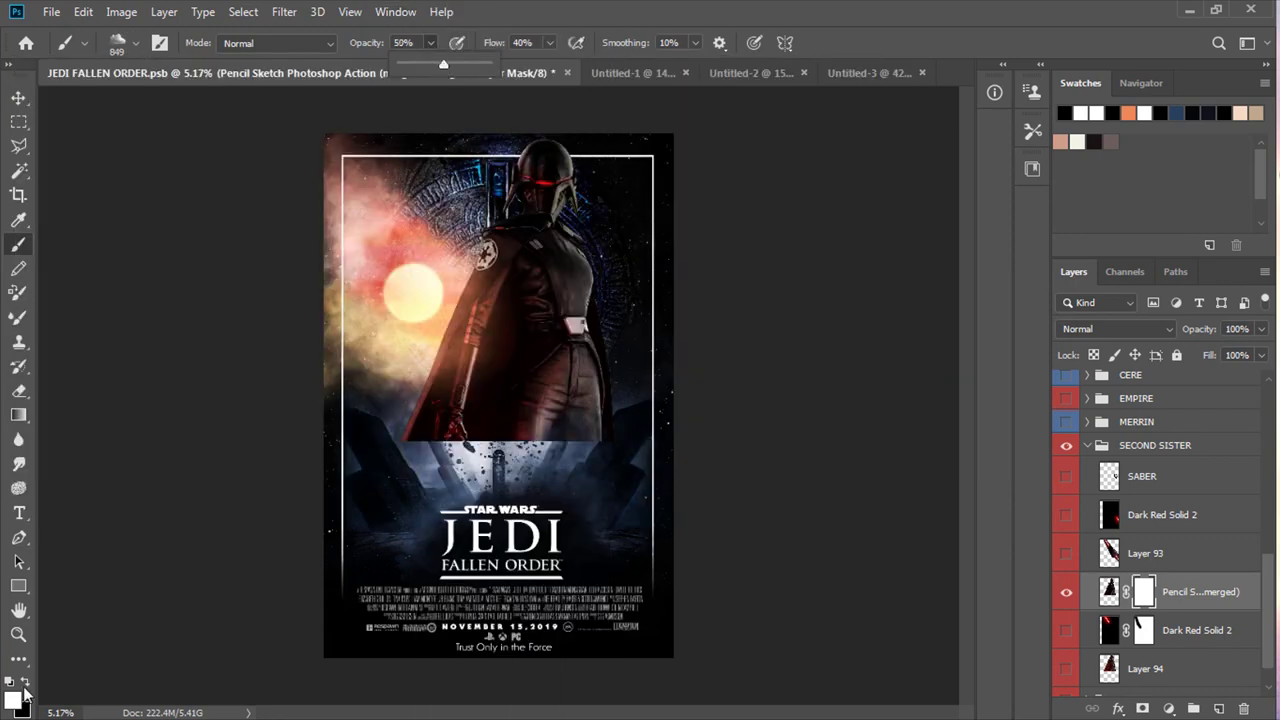
scroll(450, 410, up, 2)
click(425, 420)
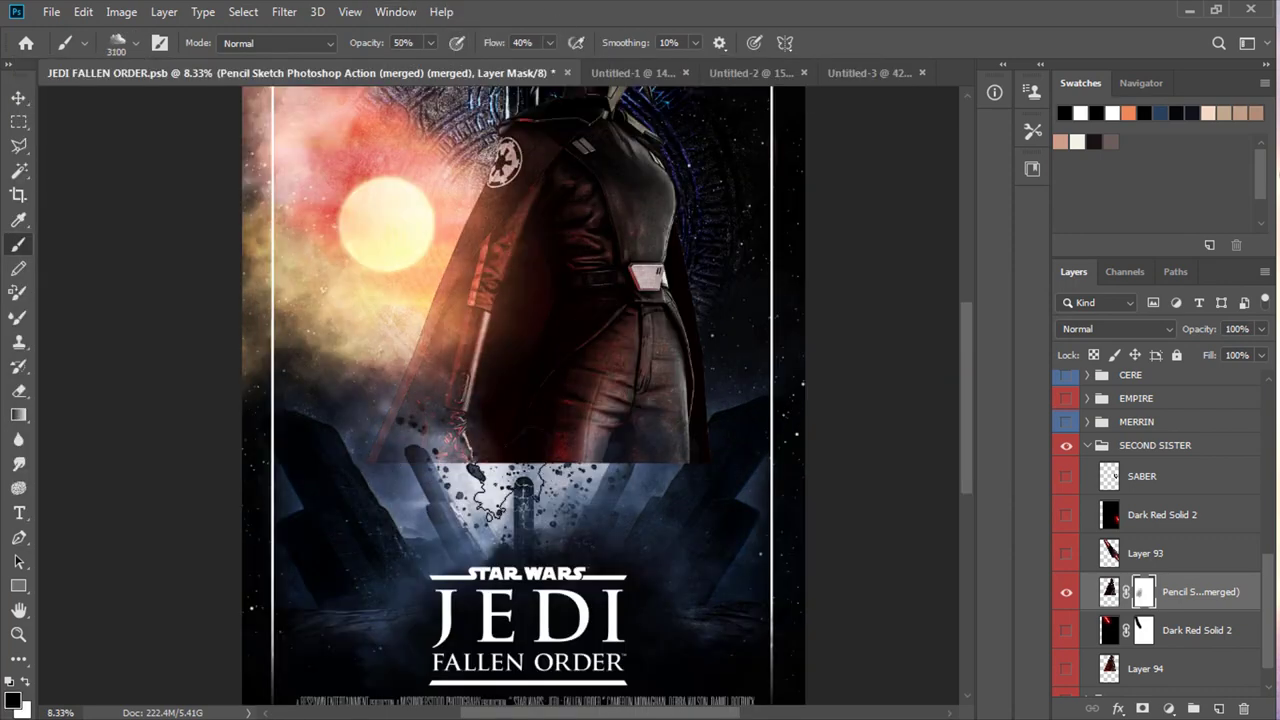
Show the CAL group again and set the brush to 800 px, then shrink it to 600
scroll(1099, 440, up, 3)
click(1066, 420)
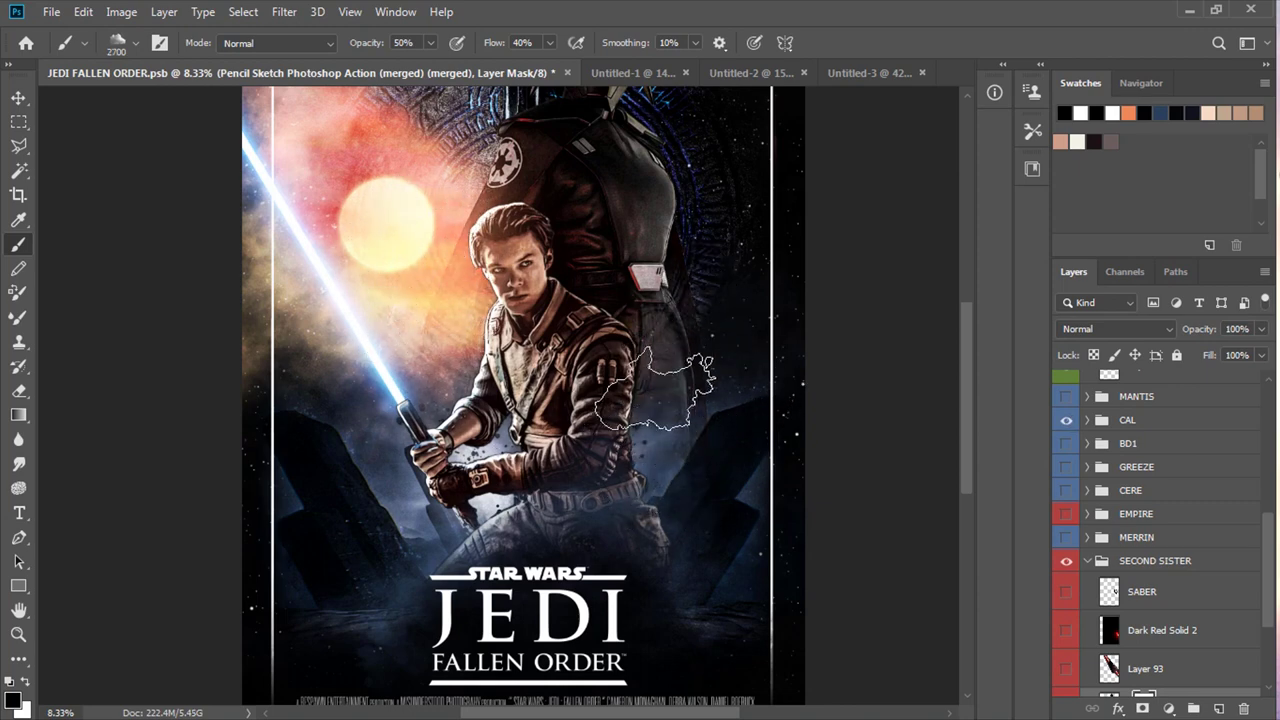
scroll(600, 425, down, 1)
right_click(143, 257)
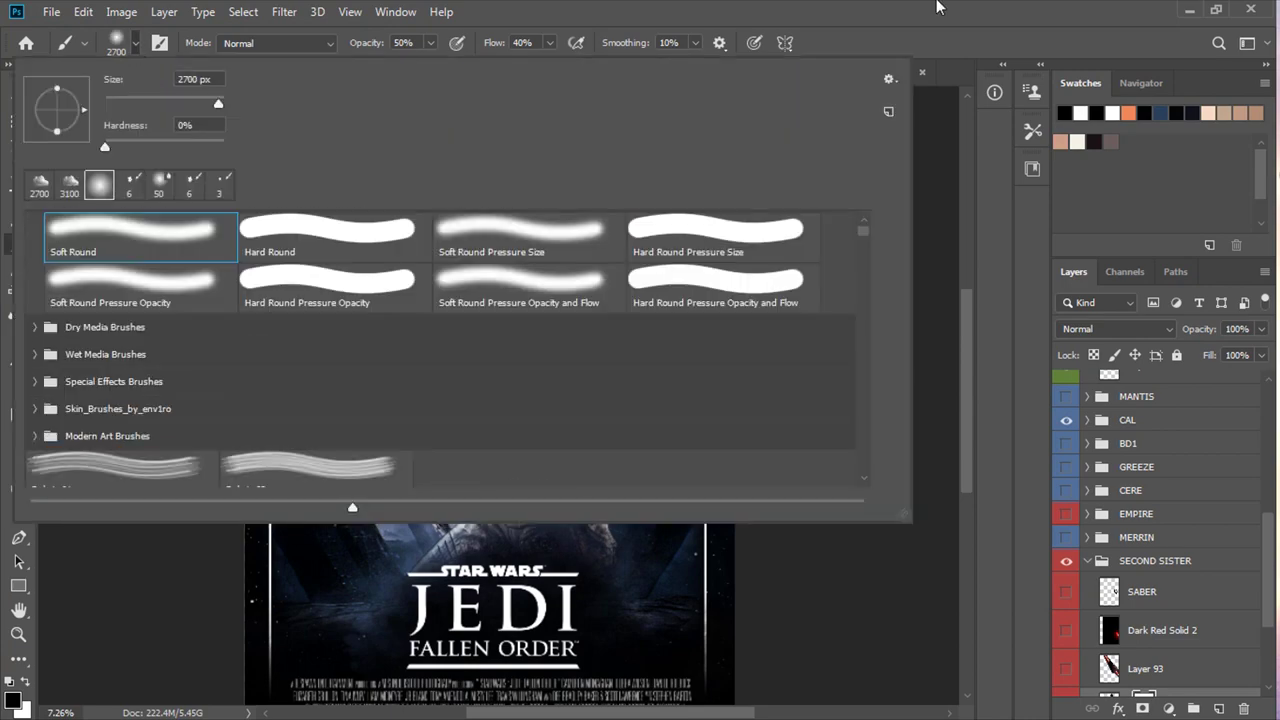
text(800)
key(Return)
scroll(530, 387, up, 3)
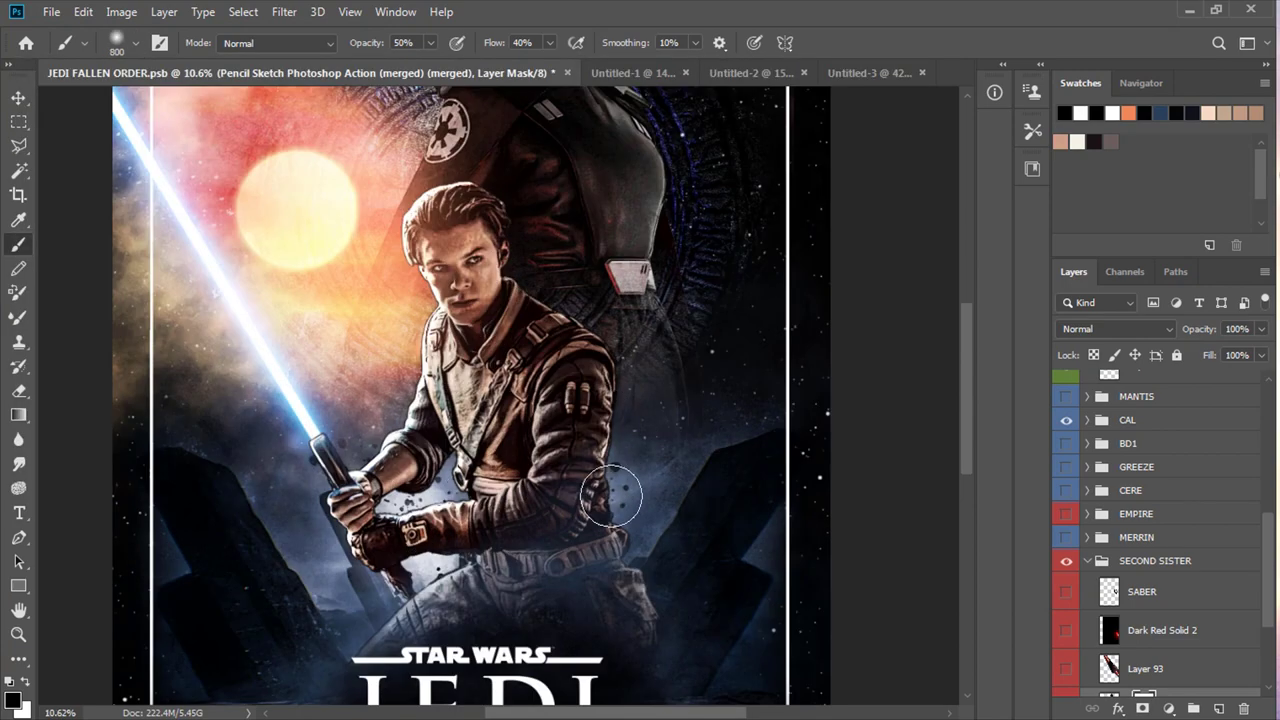
scroll(536, 370, down, 1)
scroll(532, 347, down, 2)
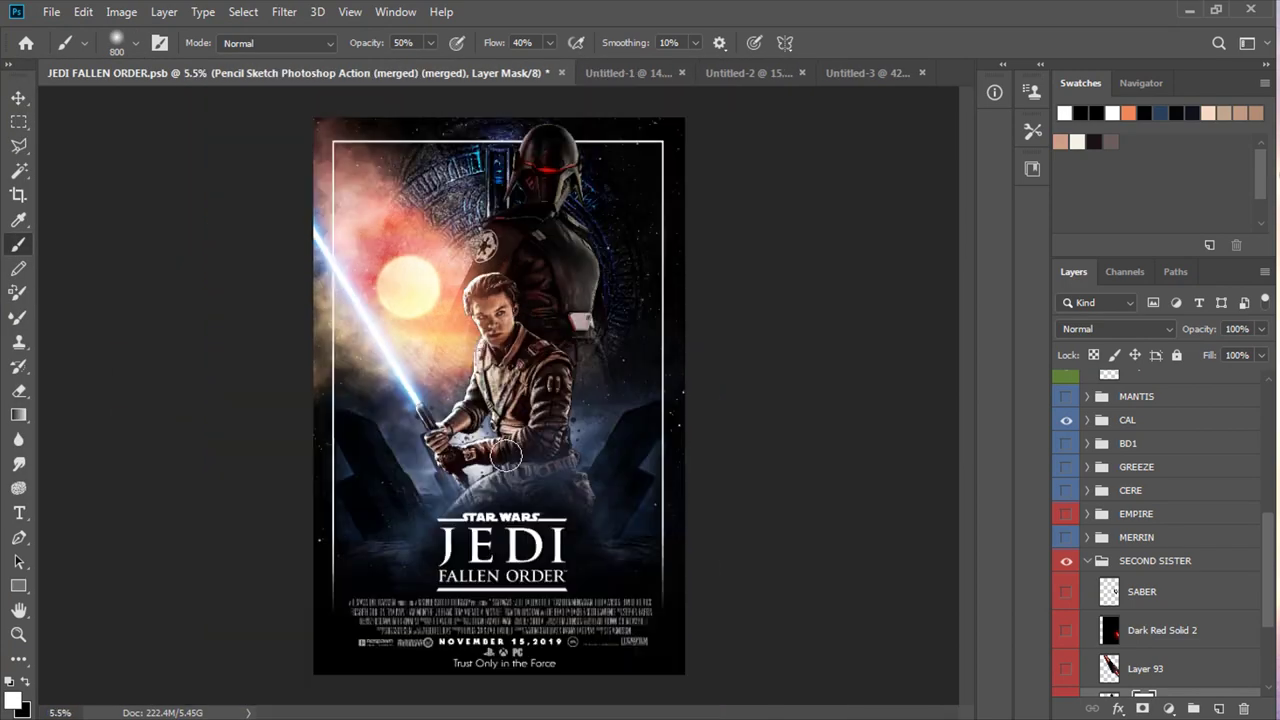
scroll(557, 286, up, 5)
key(bracketleft)
key(bracketleft)
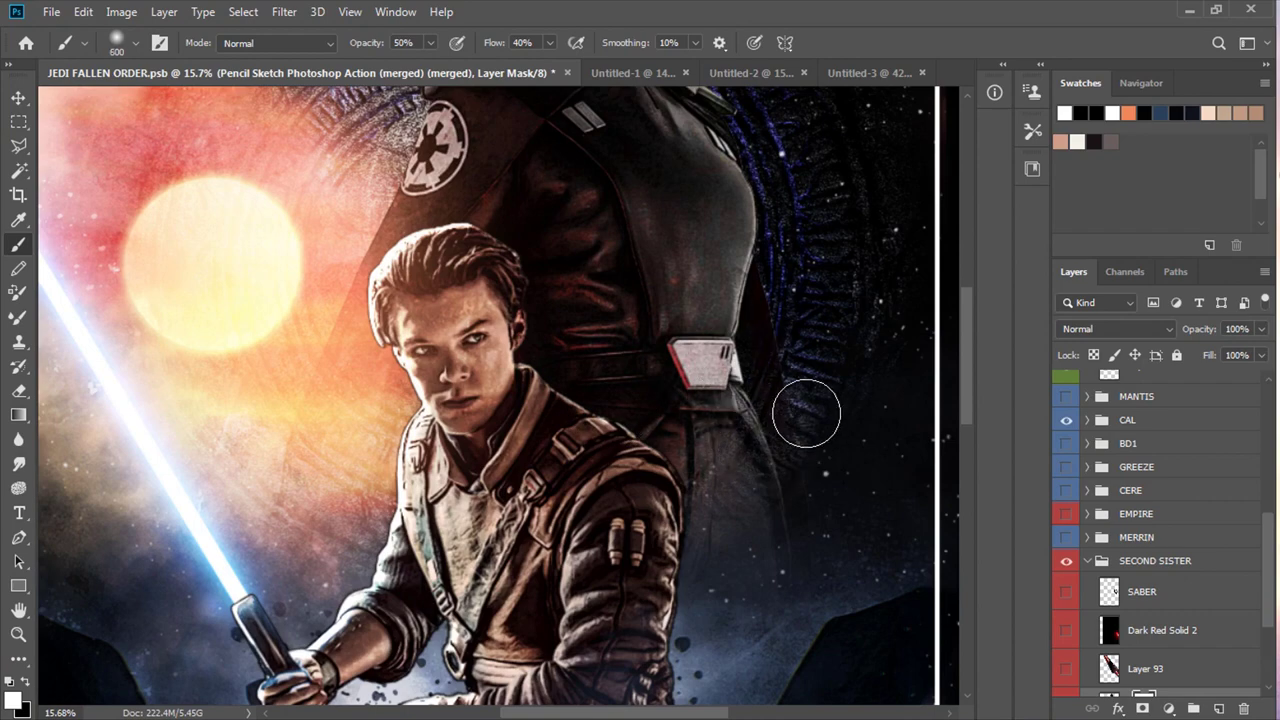
Blur the helmet and shoulder edges, then select the outer stroke layer for erasing
scroll(797, 453, down, 3)
scroll(600, 450, up, 3)
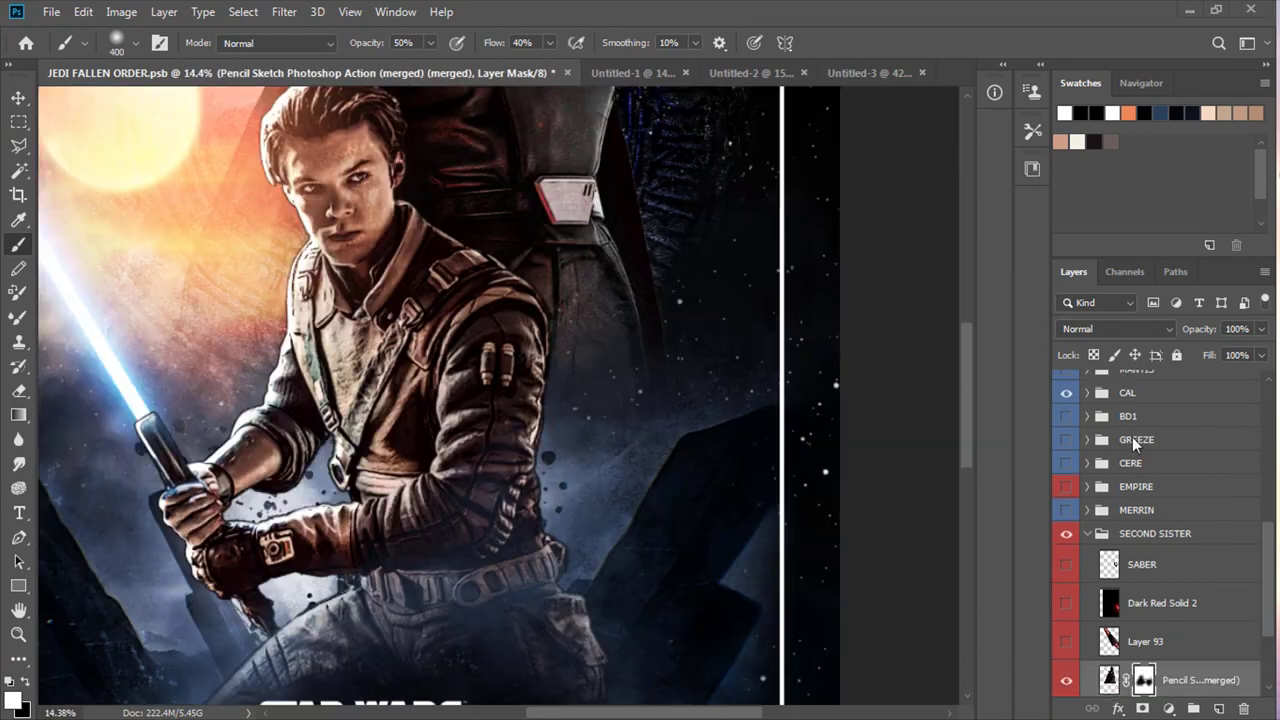
scroll(1095, 433, down, 2)
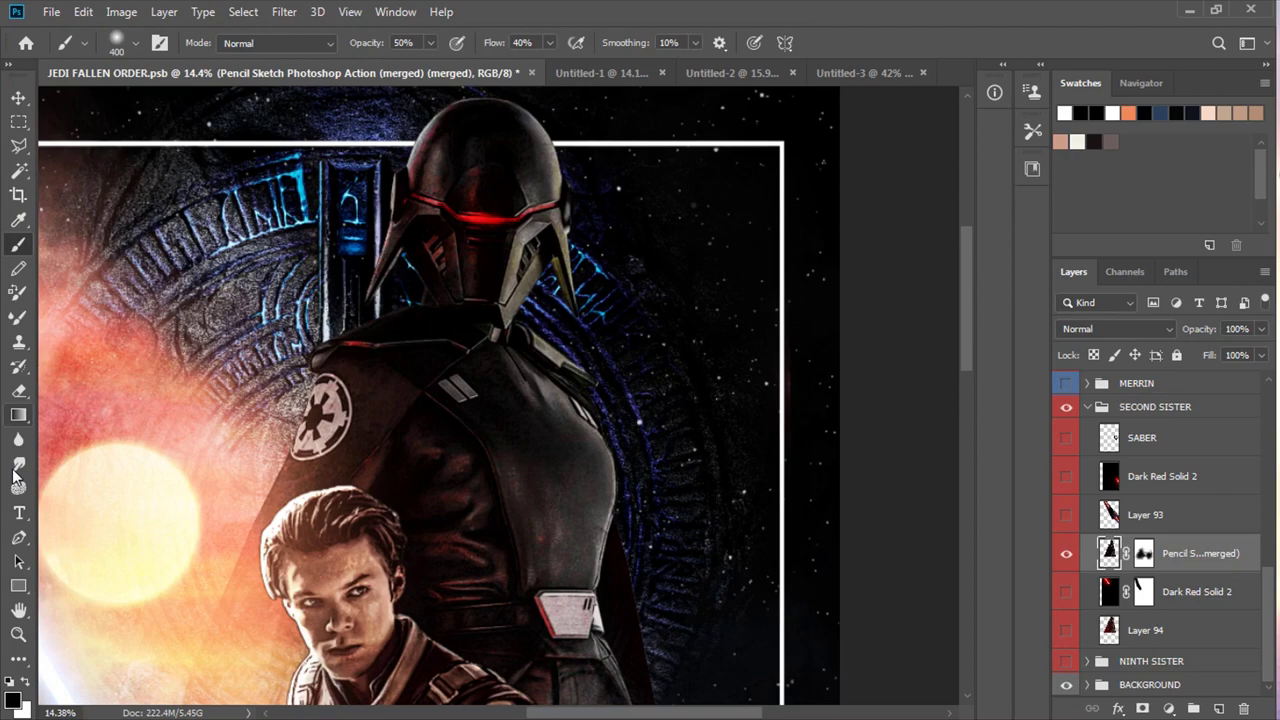
click(18, 439)
scroll(202, 591, up, 3)
scroll(372, 294, up, 3)
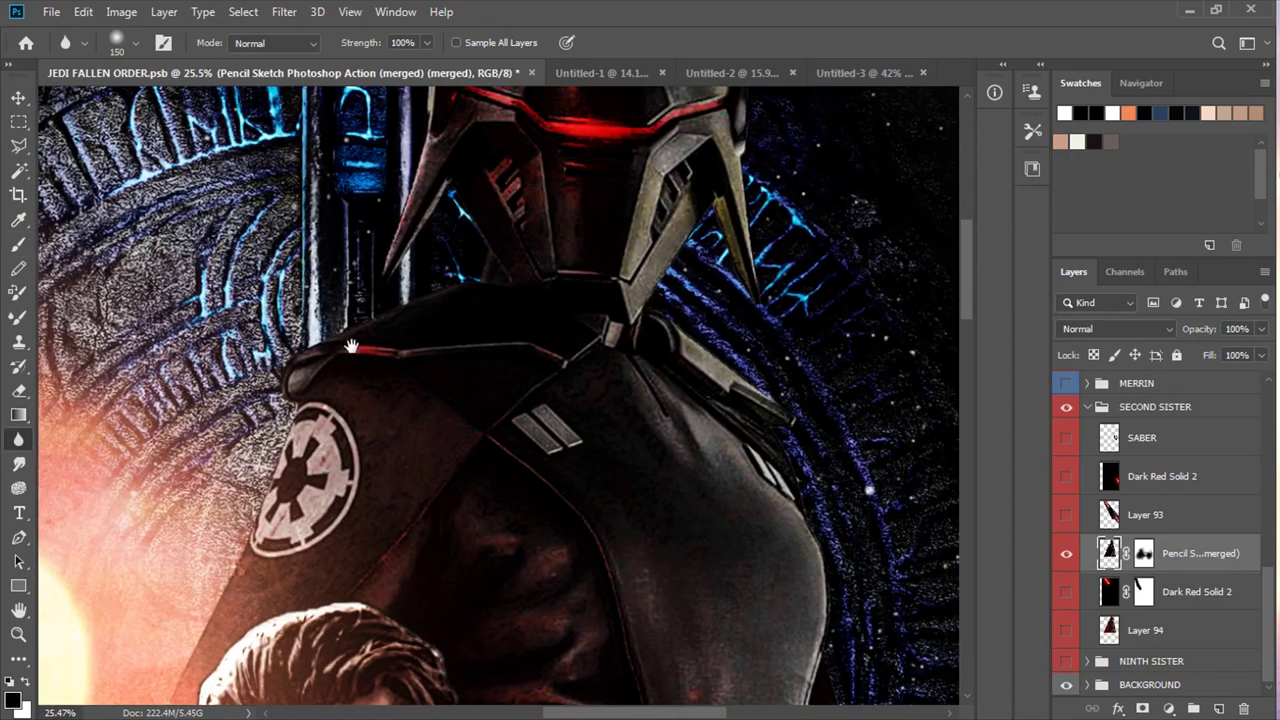
scroll(349, 223, up, 2)
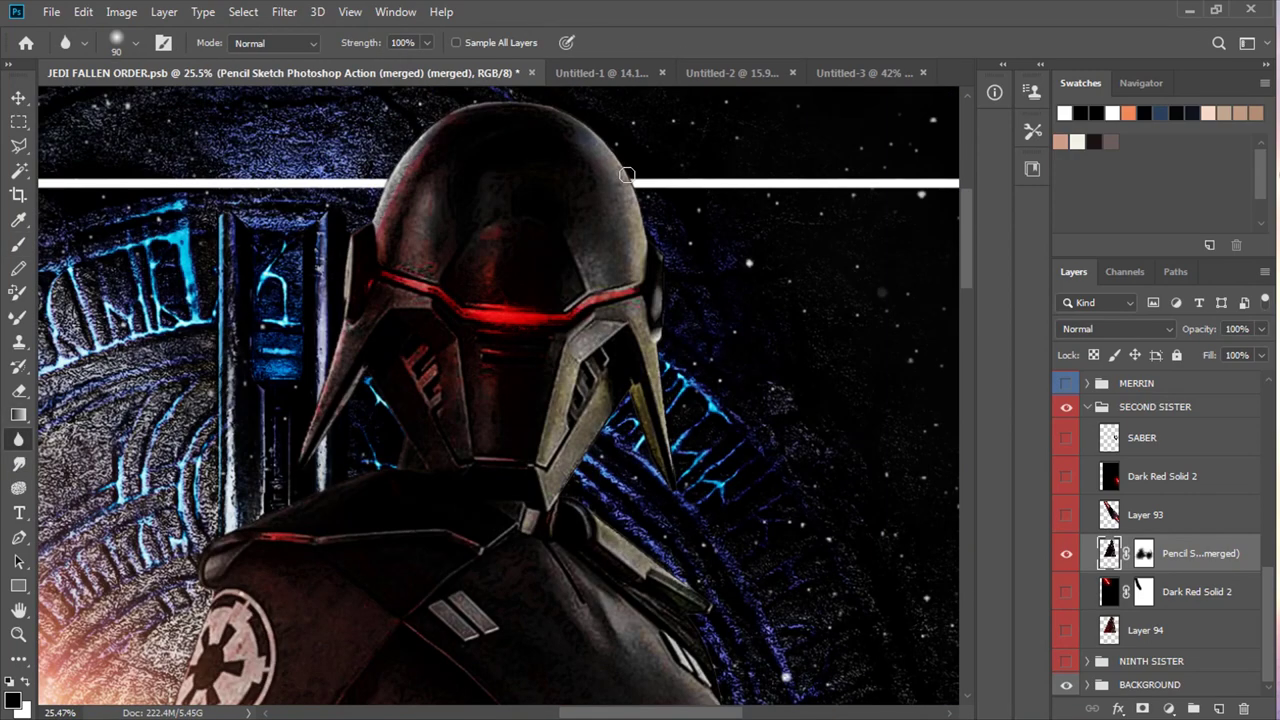
scroll(689, 619, down, 5)
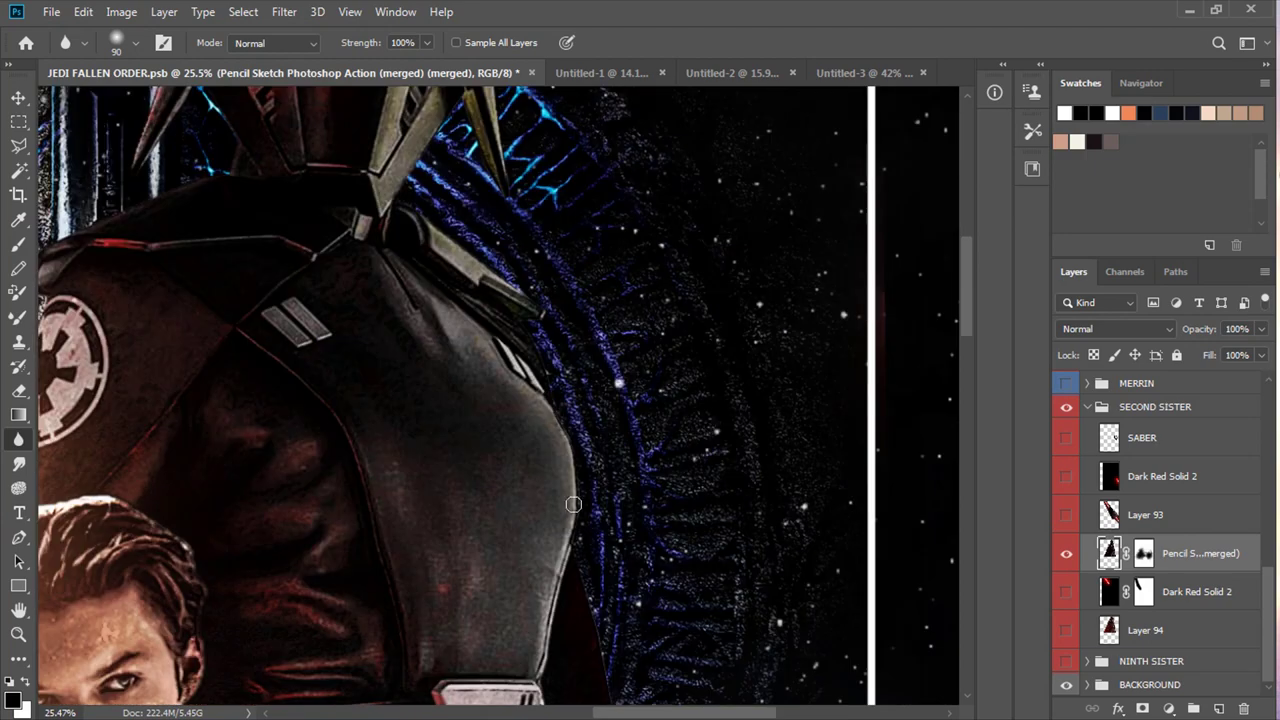
scroll(532, 460, down, 5)
scroll(532, 417, down, 3)
scroll(478, 192, up, 3)
scroll(478, 192, up, 3)
scroll(559, 297, left, 3)
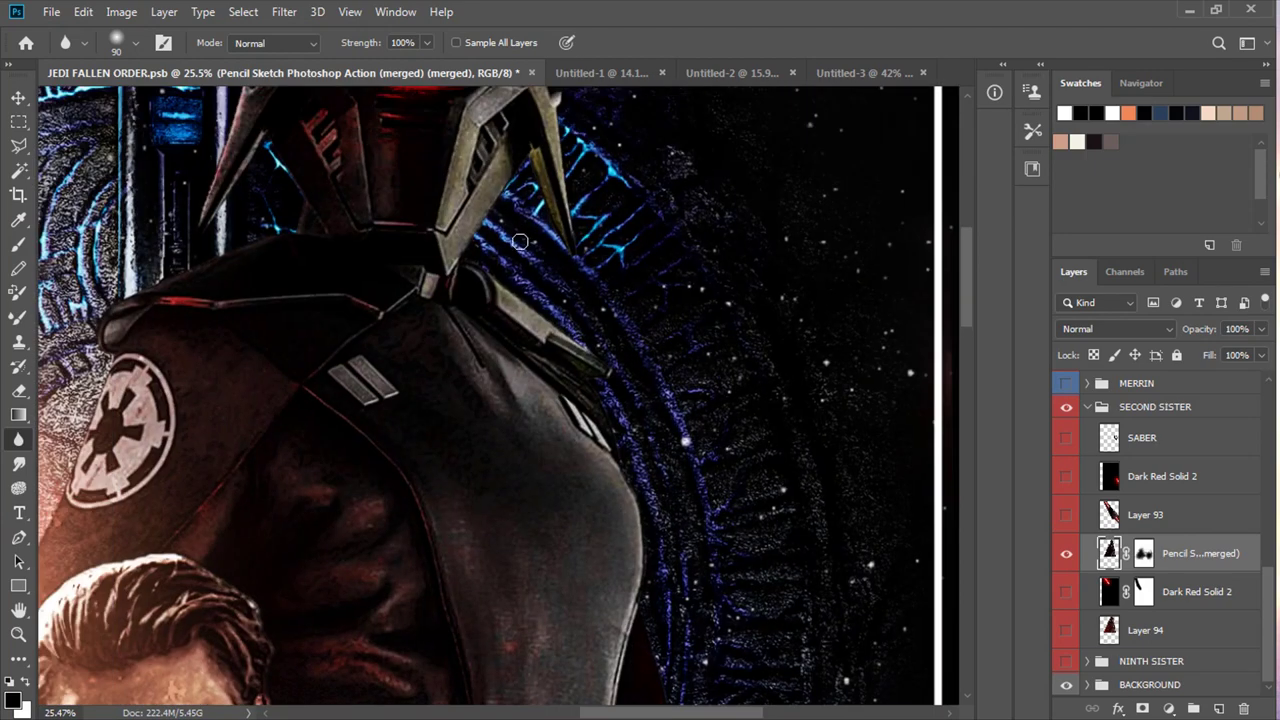
scroll(557, 237, up, 2)
scroll(380, 164, up, 3)
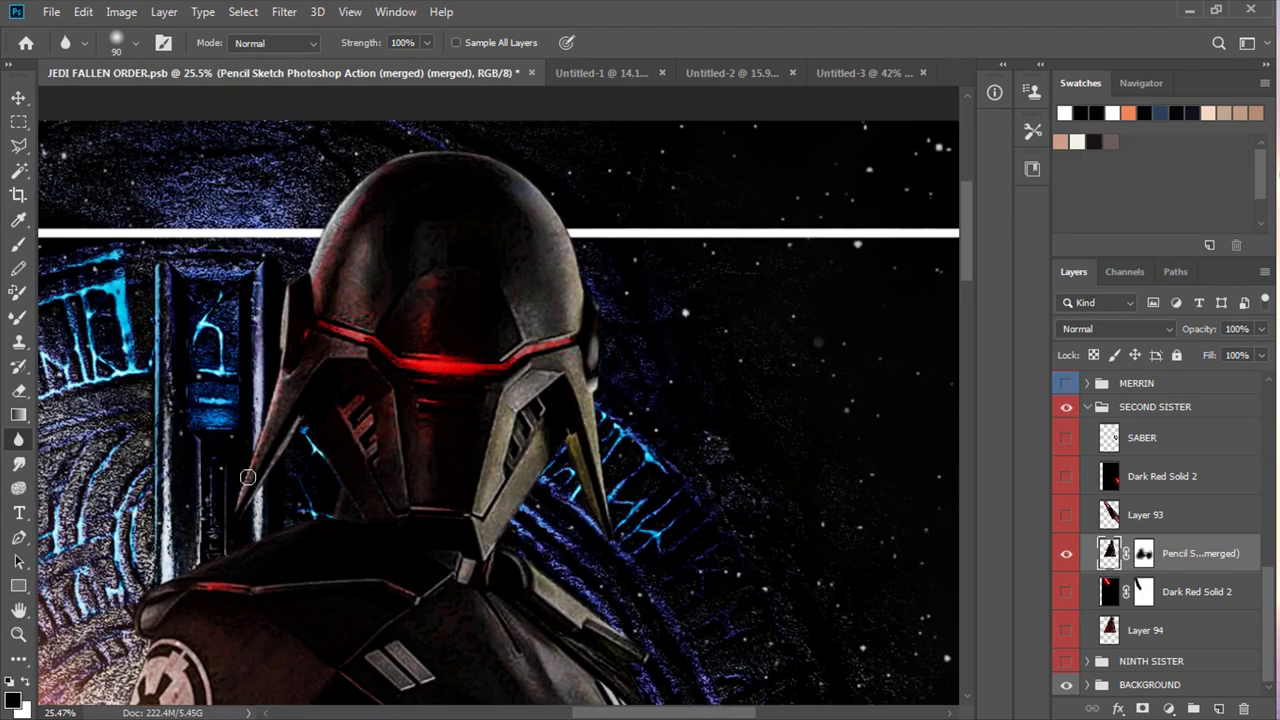
scroll(193, 569, down, 3)
scroll(193, 569, down, 5)
scroll(1099, 493, up, 5)
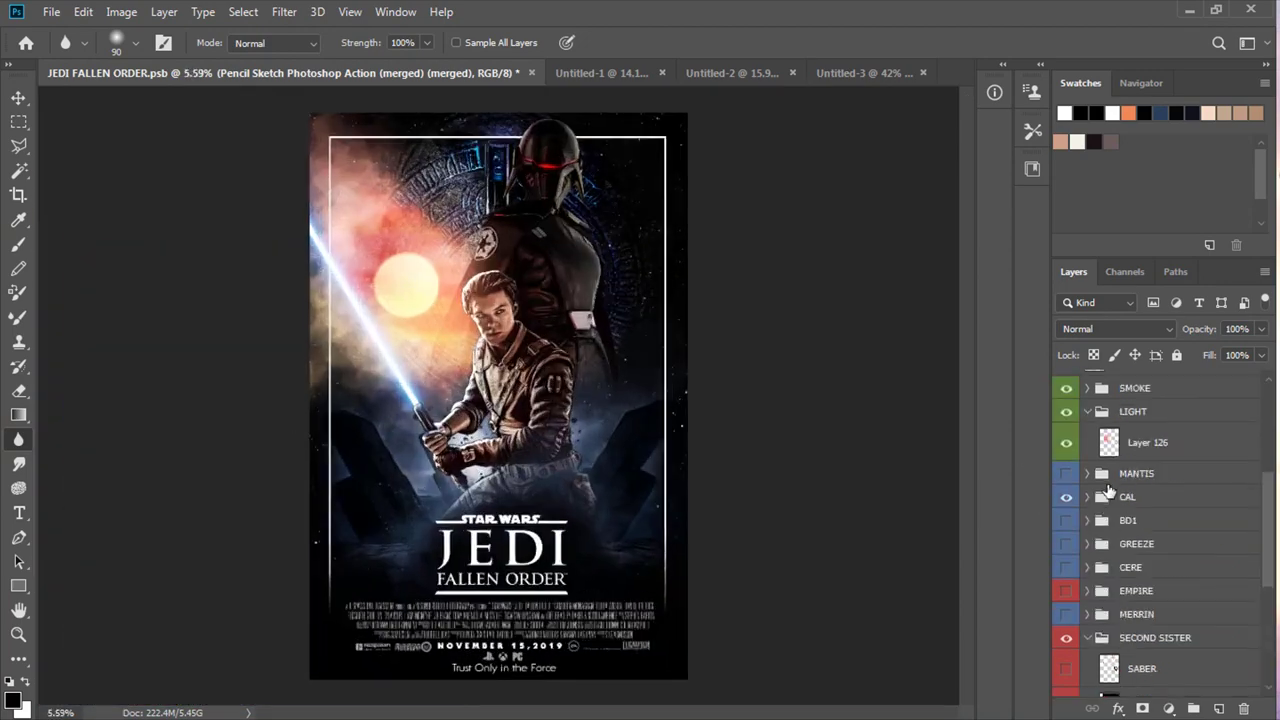
scroll(537, 229, up, 2)
scroll(537, 229, up, 1)
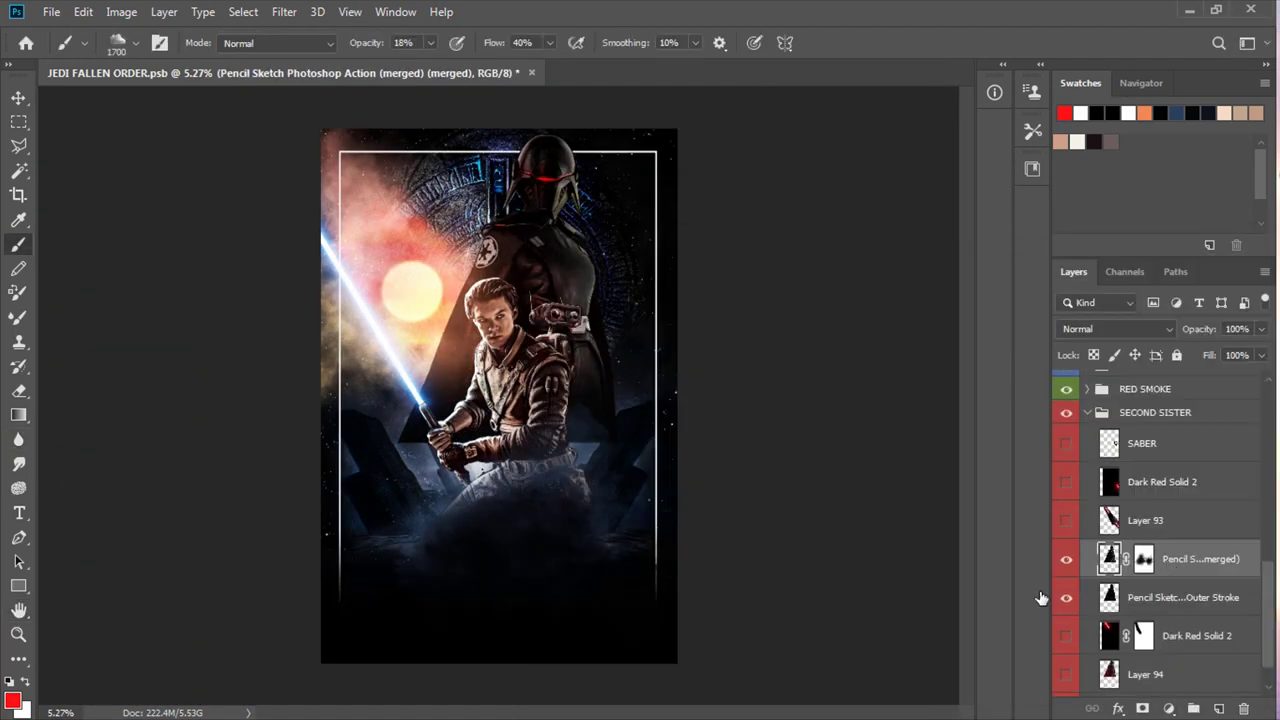
click(1183, 597)
key(e)
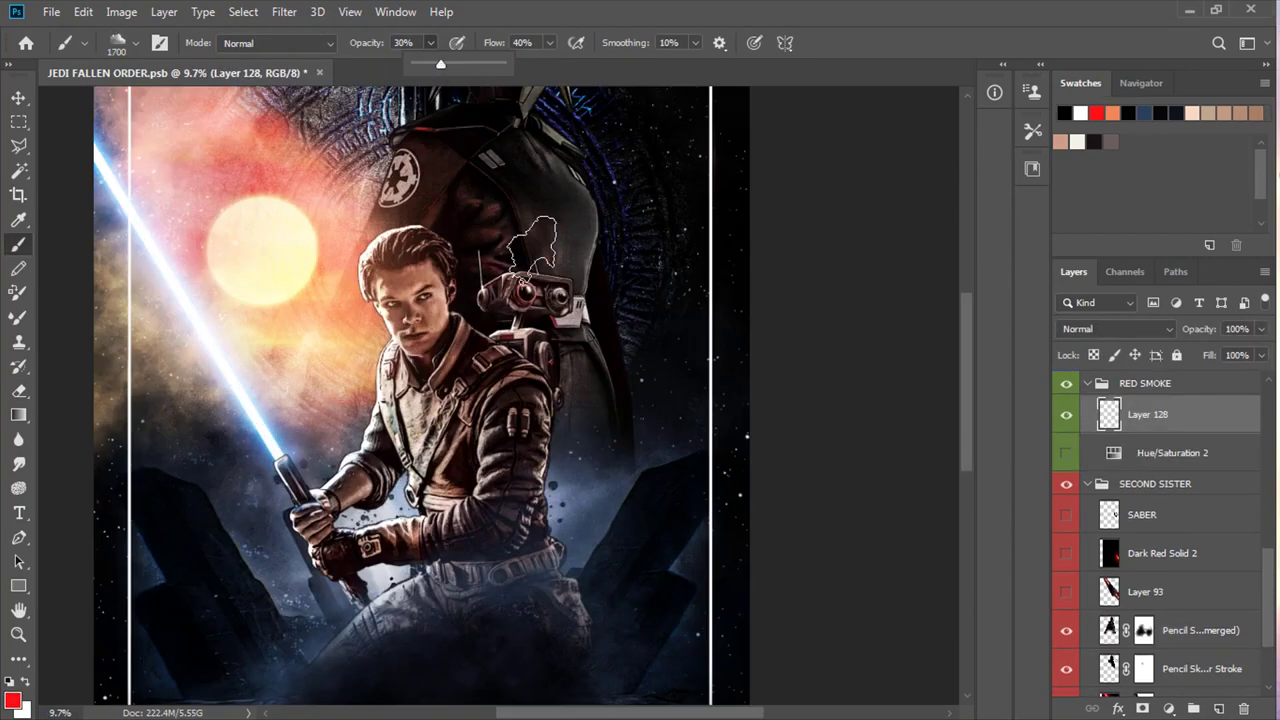
Paint red smoke beside the droid and scale it up across the poster
mouse_move(540, 330)
mouse_down()
mouse_move(614, 428)
mouse_move(666, 449)
mouse_up()
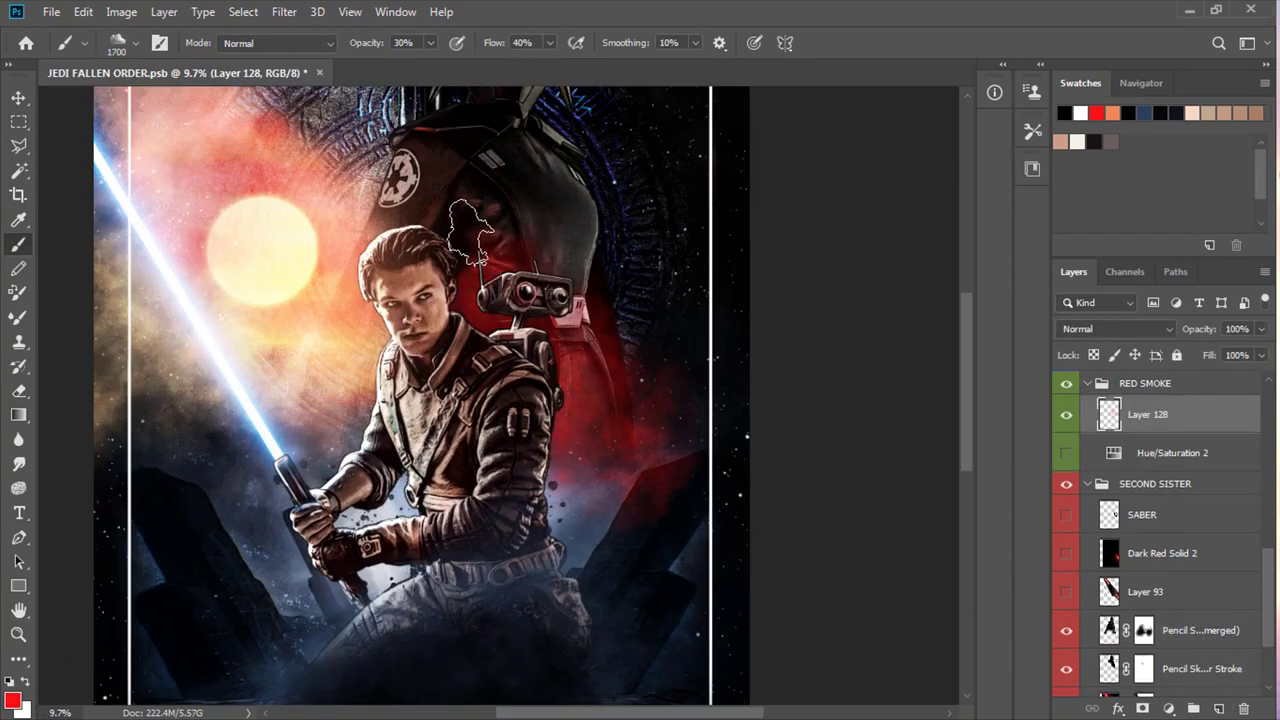
scroll(585, 330, up, 5)
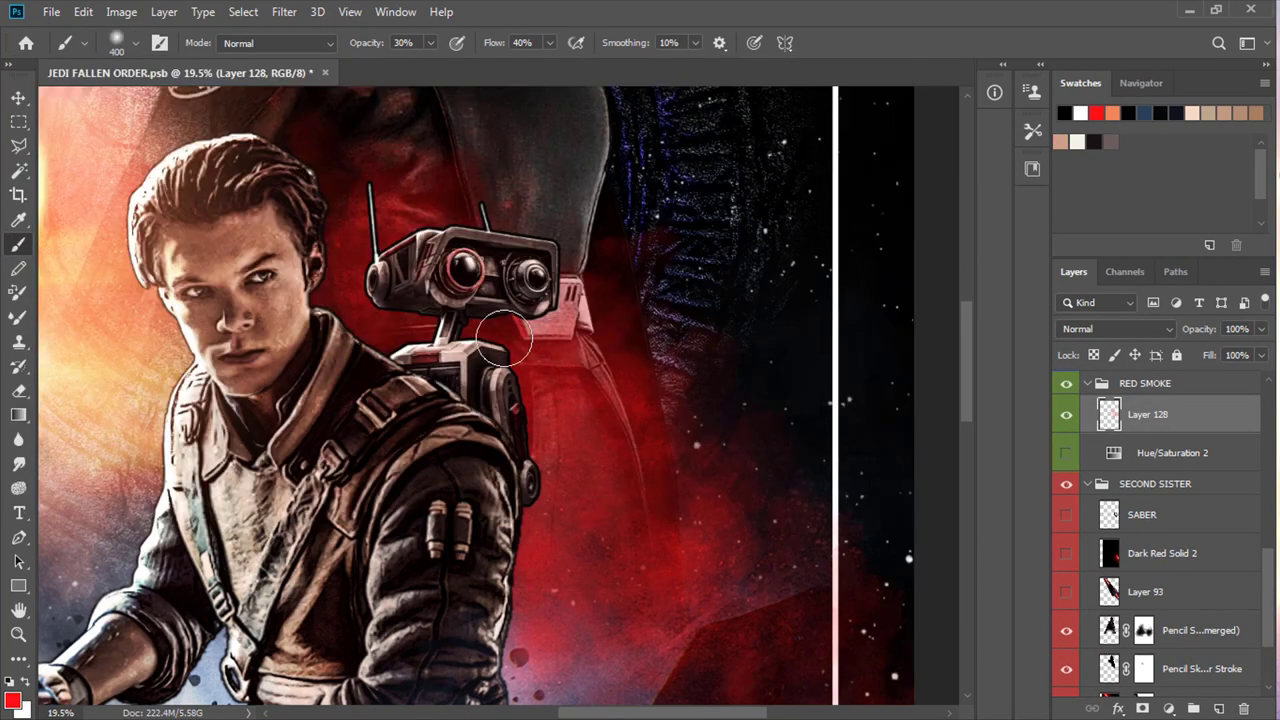
key(ctrl+t)
key(ctrl+0)
drag(449, 586, 410, 588)
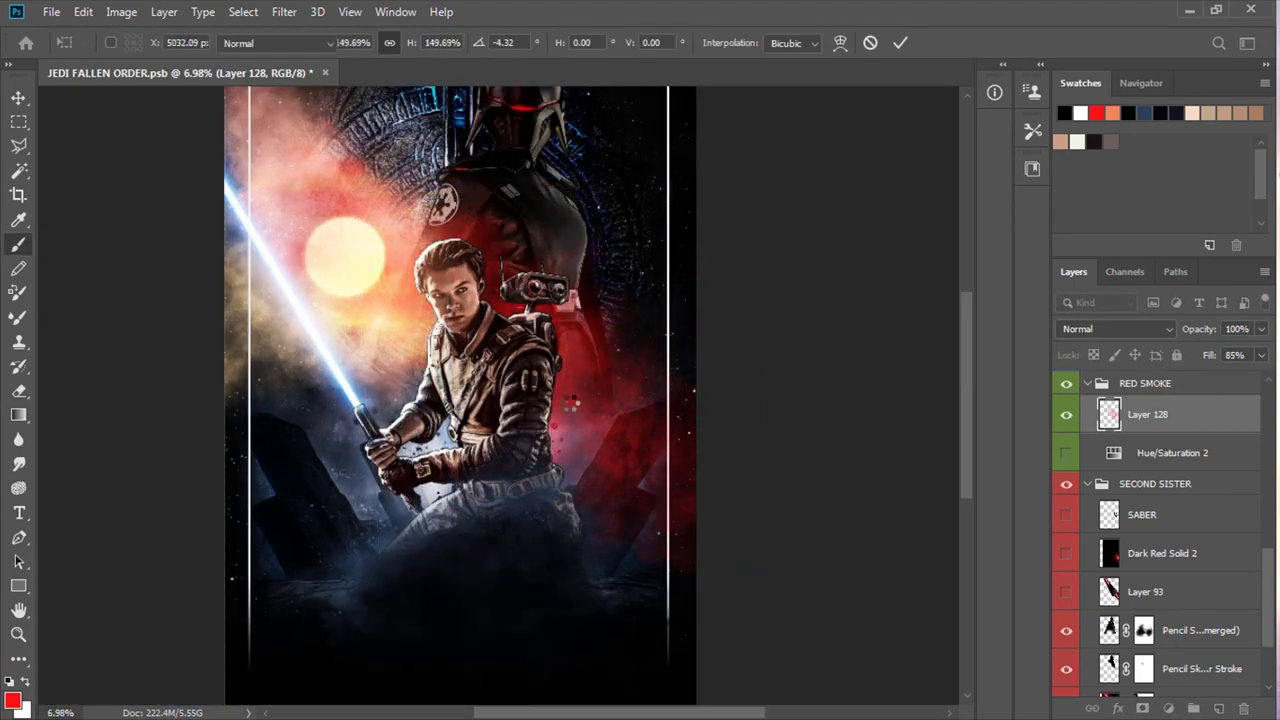
Add an Inner Shadow layer style and a Brightness/Contrast adjustment layer
scroll(540, 300, up, 3)
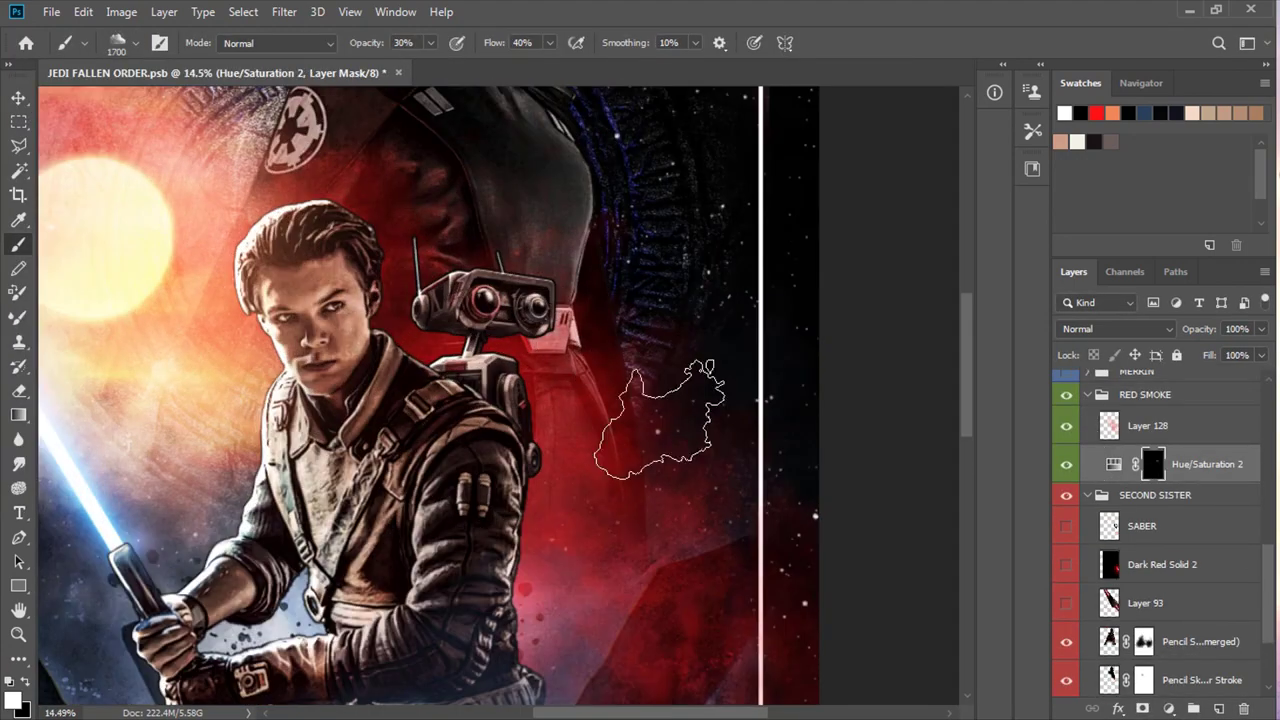
scroll(630, 415, down, 3)
scroll(614, 443, up, 3)
scroll(430, 285, down, 2)
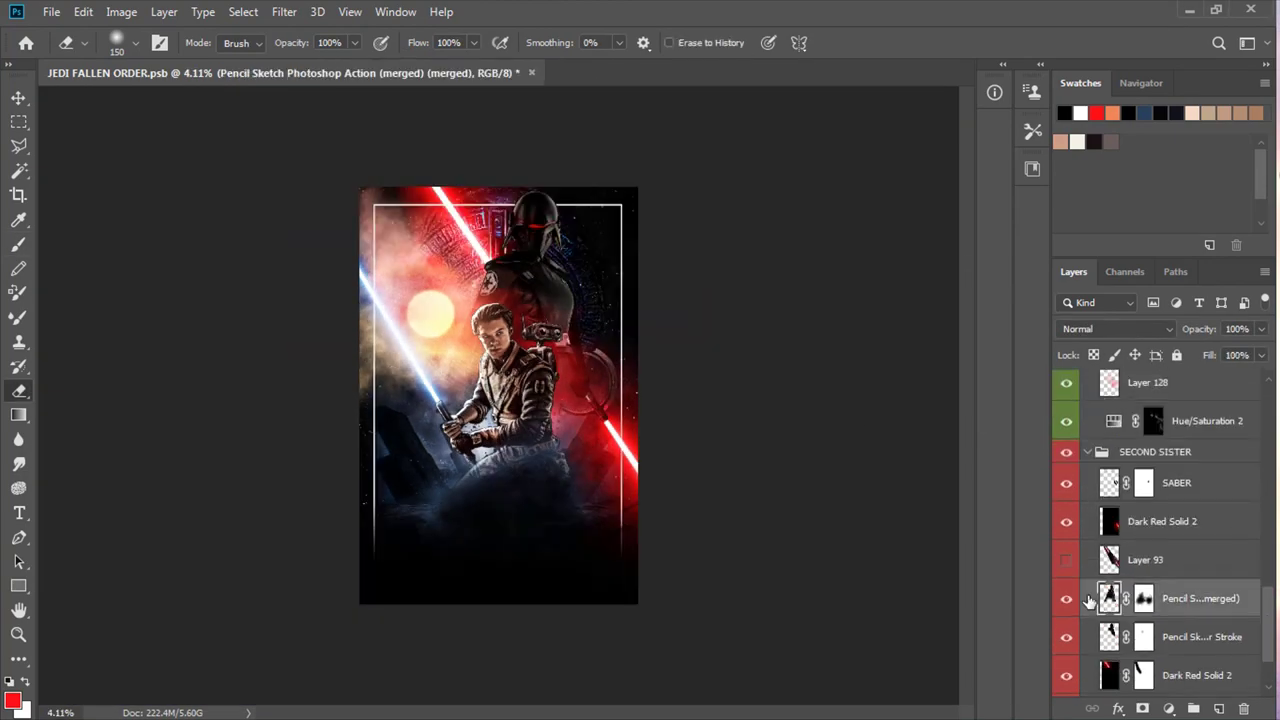
double_click(1090, 600)
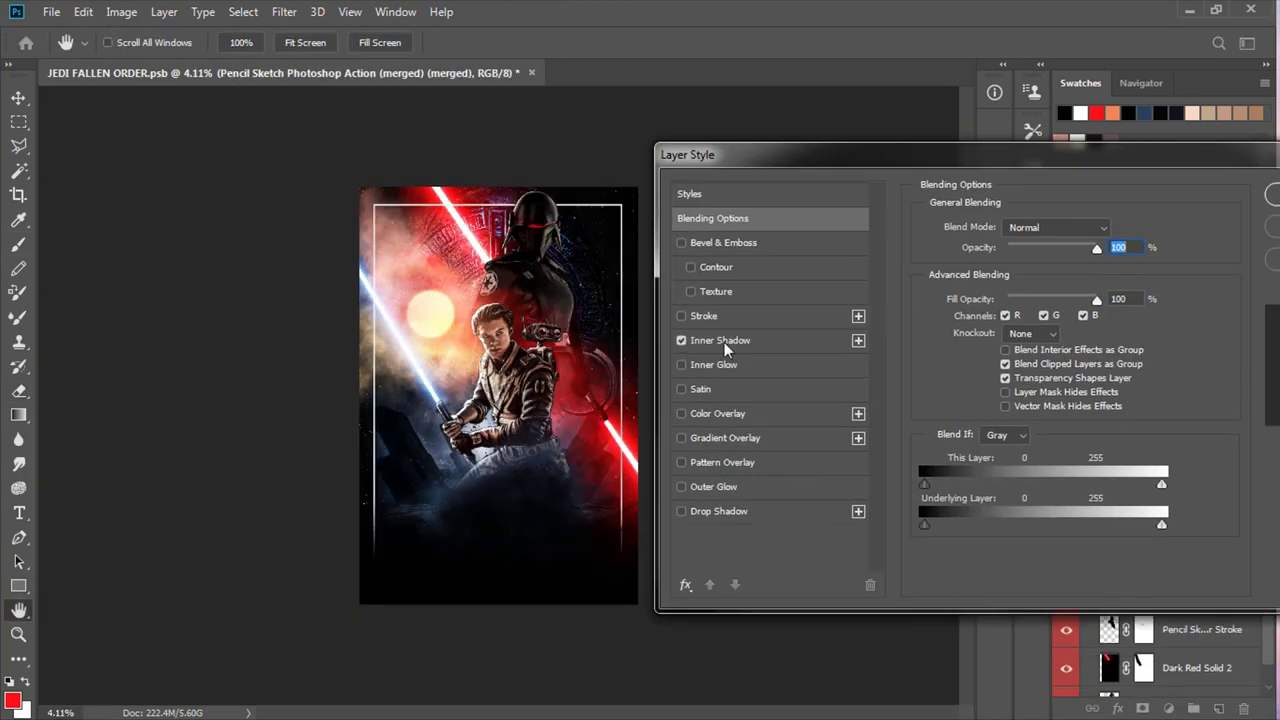
click(720, 340)
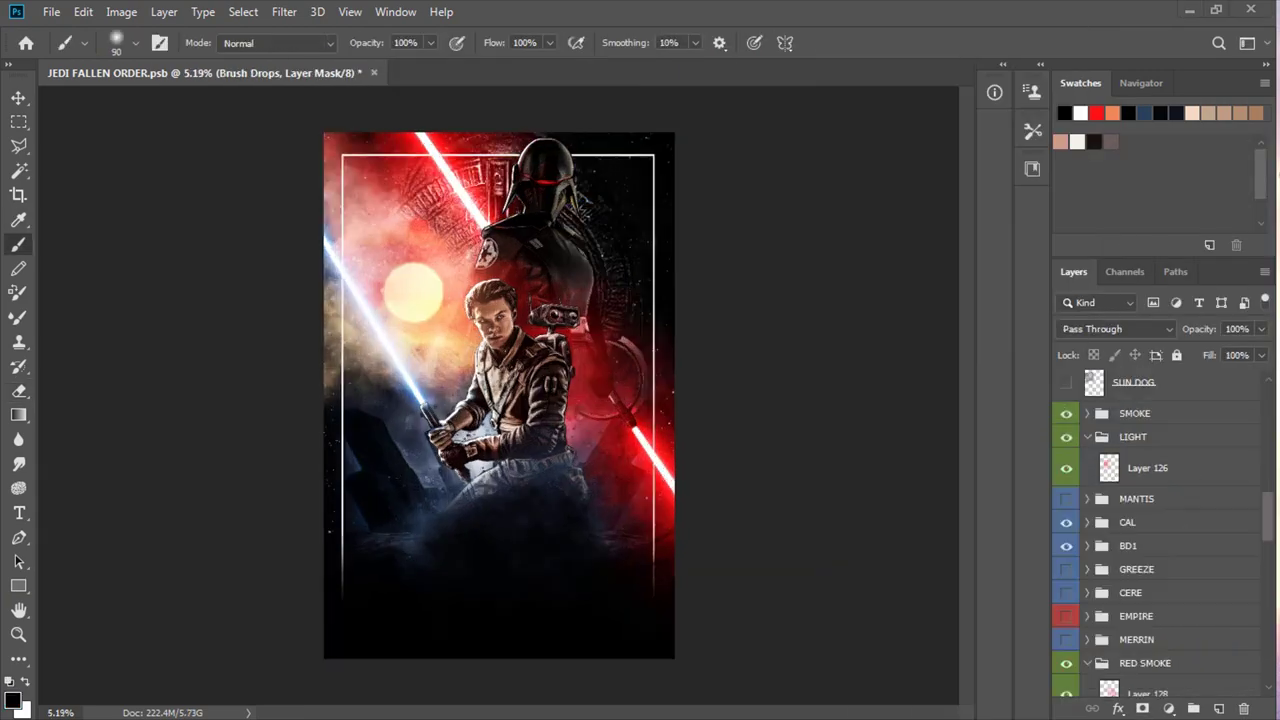
click(1190, 433)
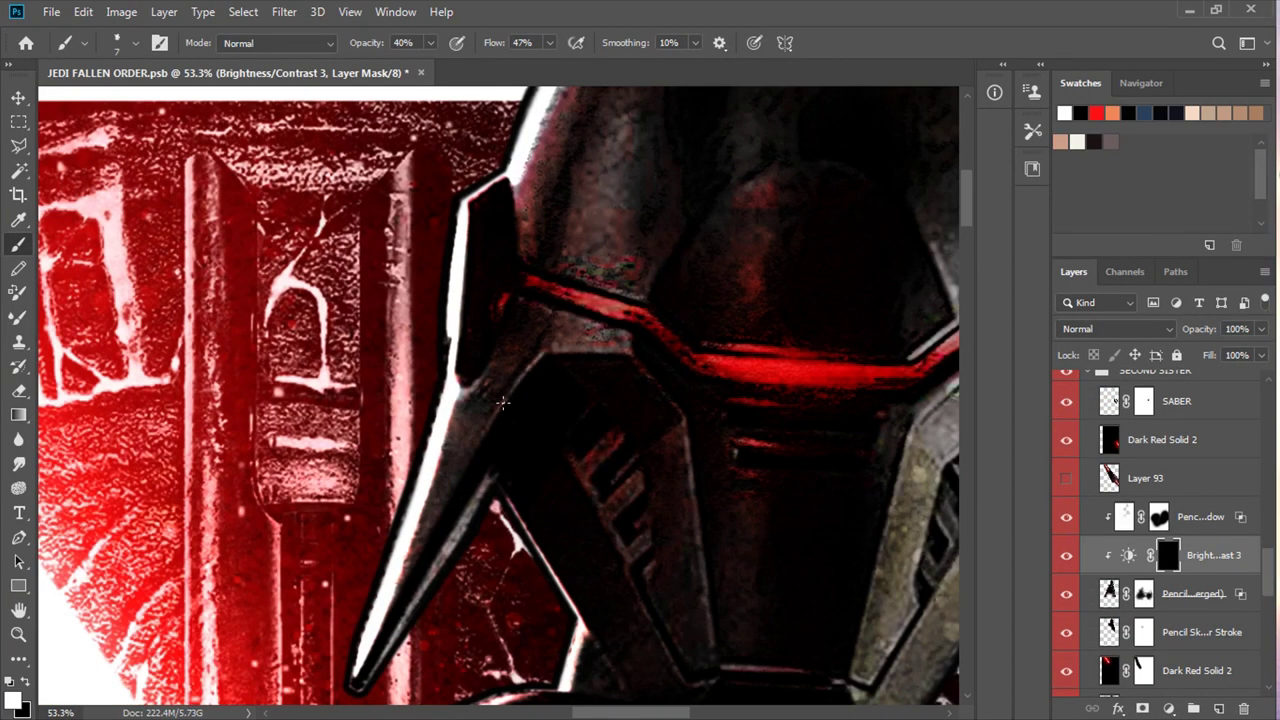
Brighten the lightsaber hilt and the helmet edge by painting on the adjustment masks
scroll(549, 332, down, 3)
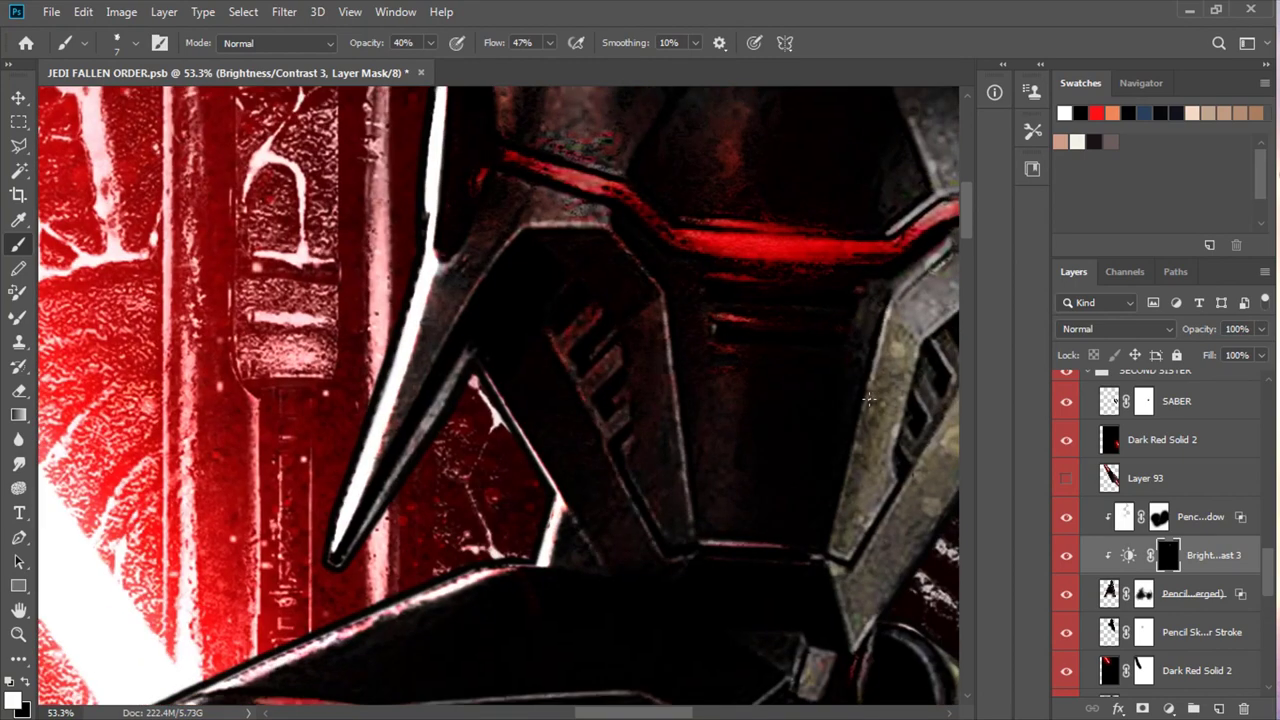
scroll(893, 487, up, 2)
scroll(519, 550, up, 3)
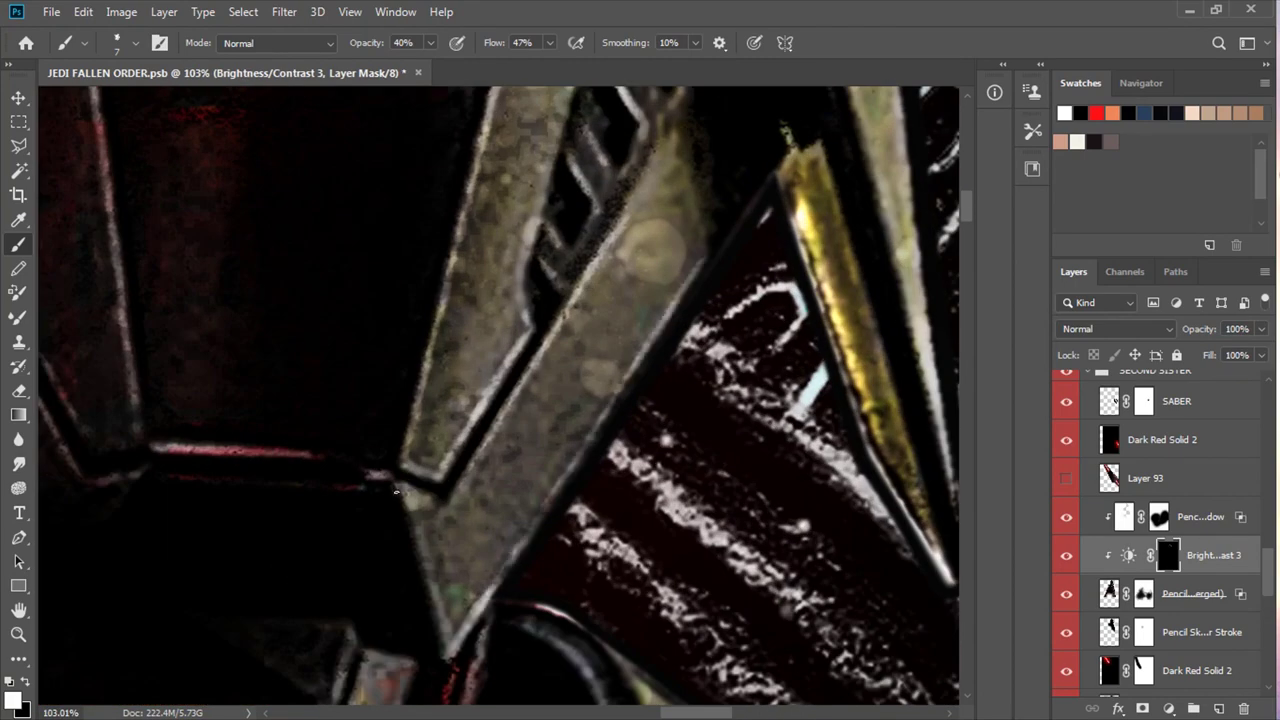
scroll(336, 482, down, 2)
scroll(397, 600, down, 1)
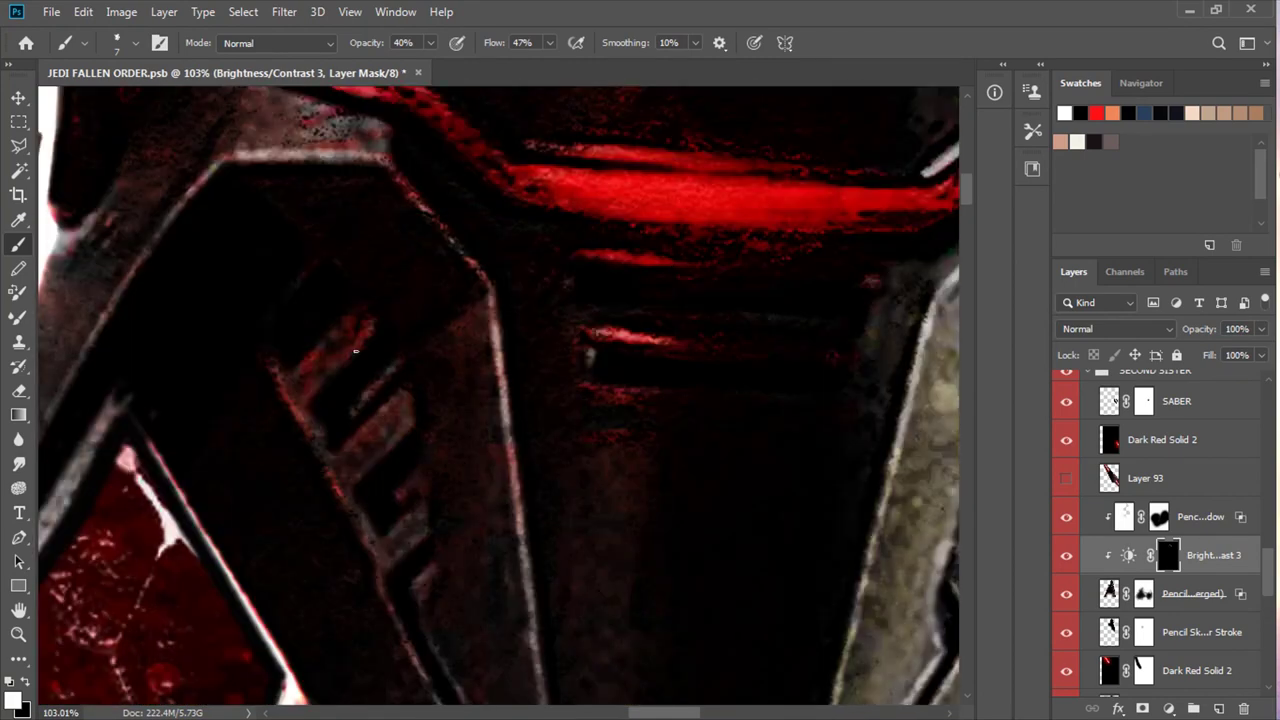
scroll(397, 651, down, 3)
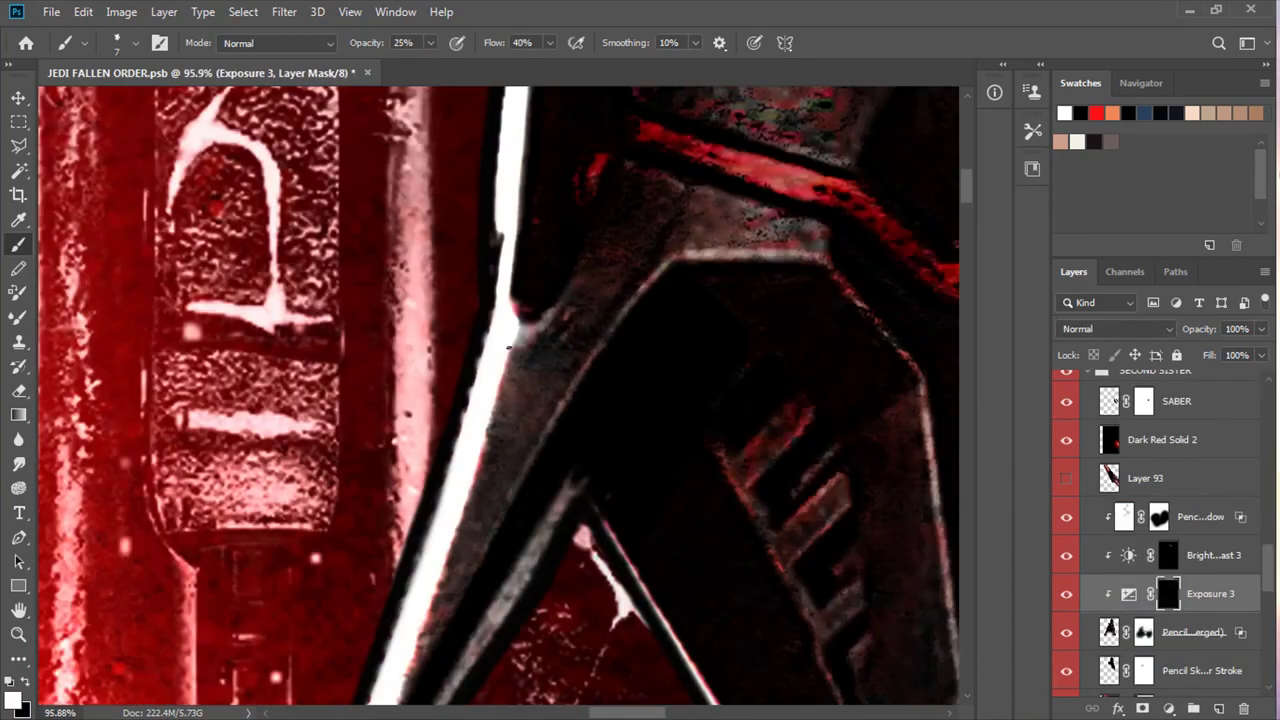
scroll(596, 302, down, 3)
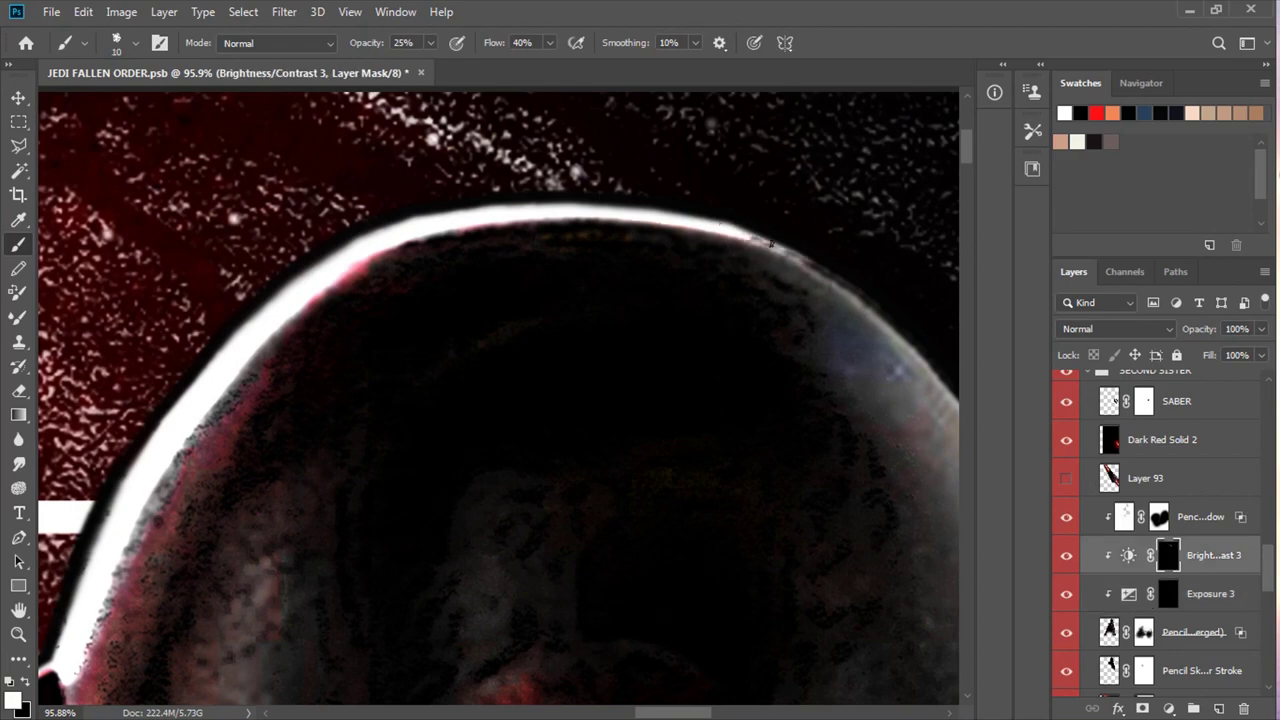
scroll(723, 225, down, 5)
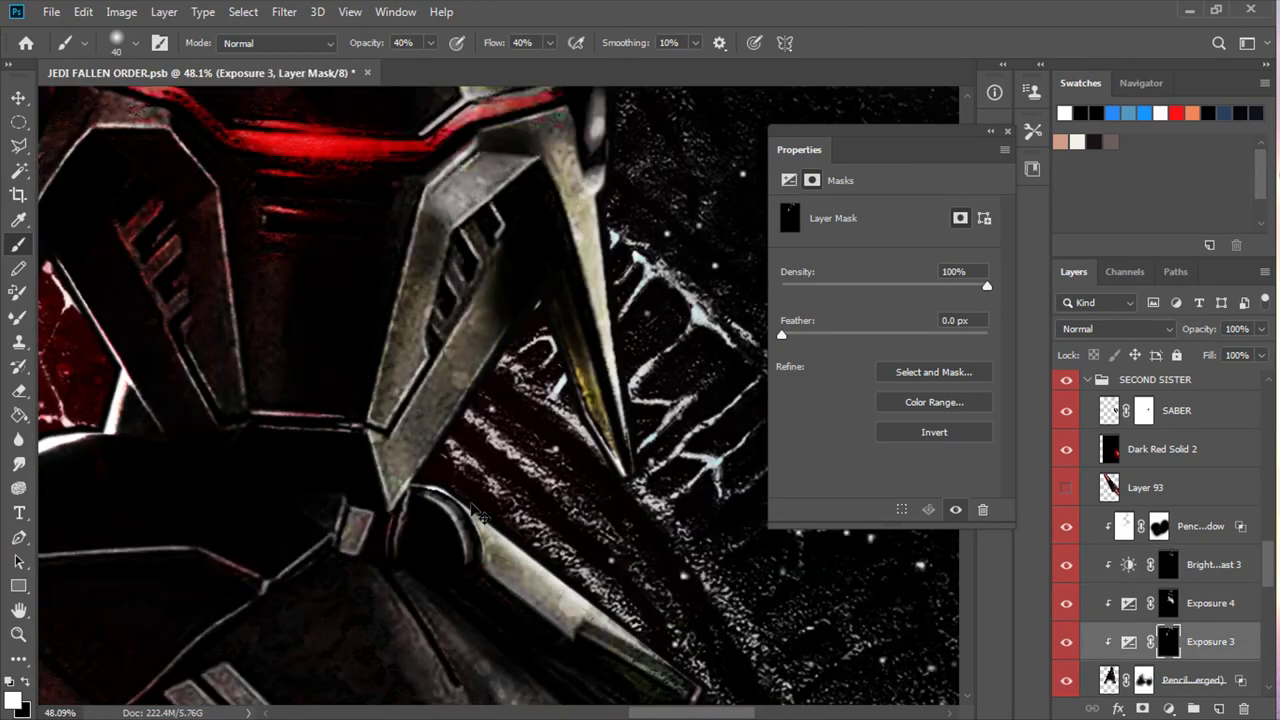
drag(478, 512, 538, 575)
drag(639, 369, 600, 185)
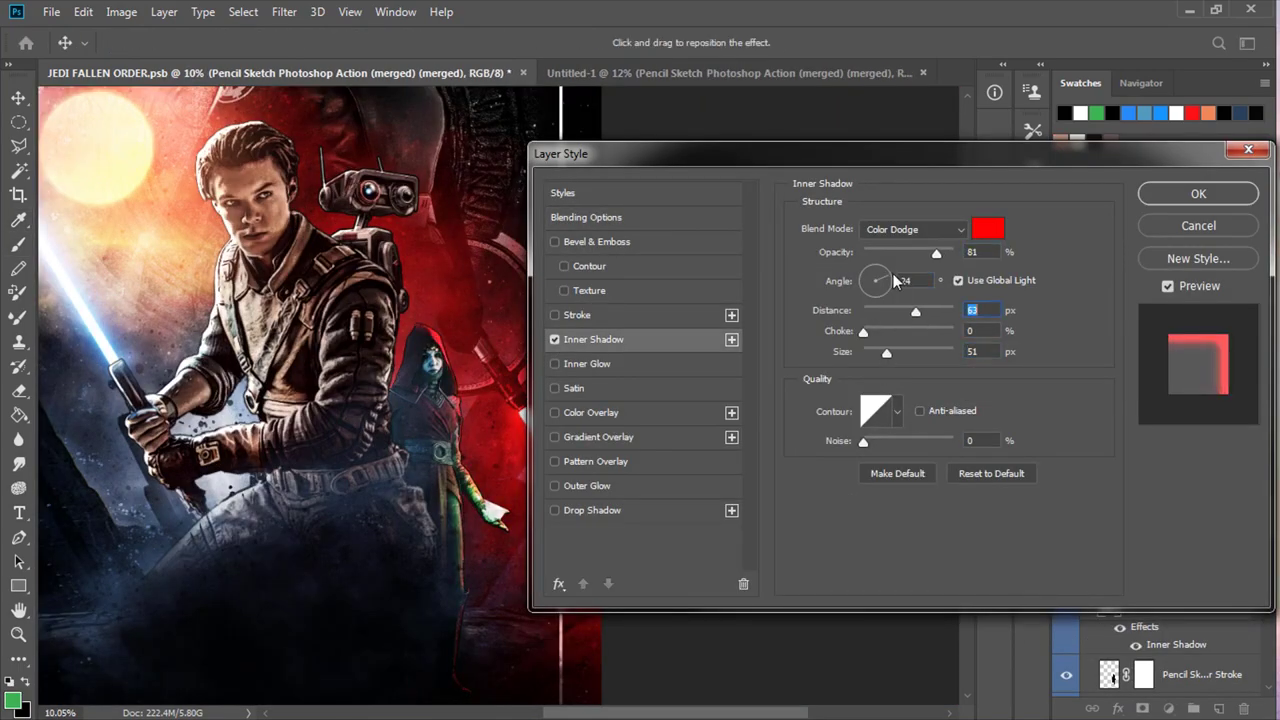
Confirm the red inner shadow and reshape the Hue/Saturation 3 glow mask around the hand
click(1196, 194)
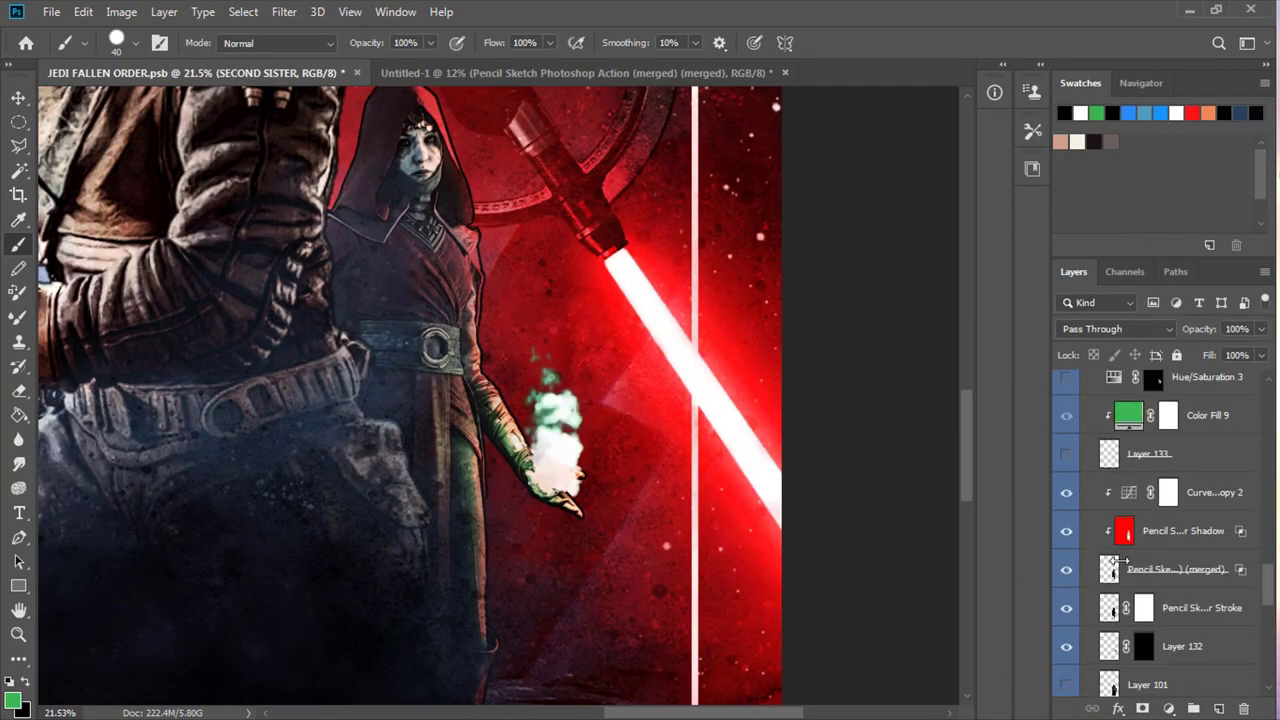
click(1067, 516)
click(1152, 516)
key(ctrl+t)
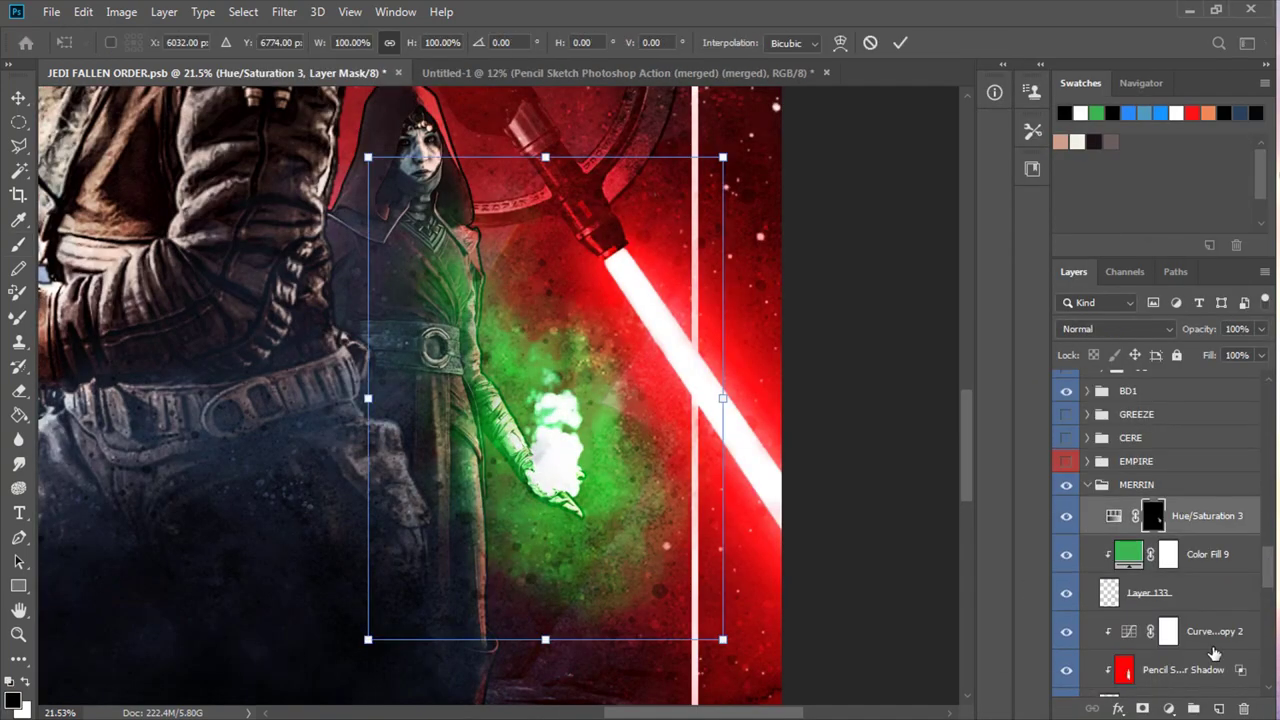
drag(571, 400, 557, 463)
key(Return)
Duplicate Hue/Saturation 3, delete the copy's mask, clip it to the figure and add a black mask
key(ctrl+j)
right_click(1210, 509)
click(1000, 332)
drag(1190, 446, 1190, 545)
alt+click(1143, 710)
Paint the green tint along the arm and sleeve with a 30% opacity, 30% flow white brush
scroll(492, 527, up, 3)
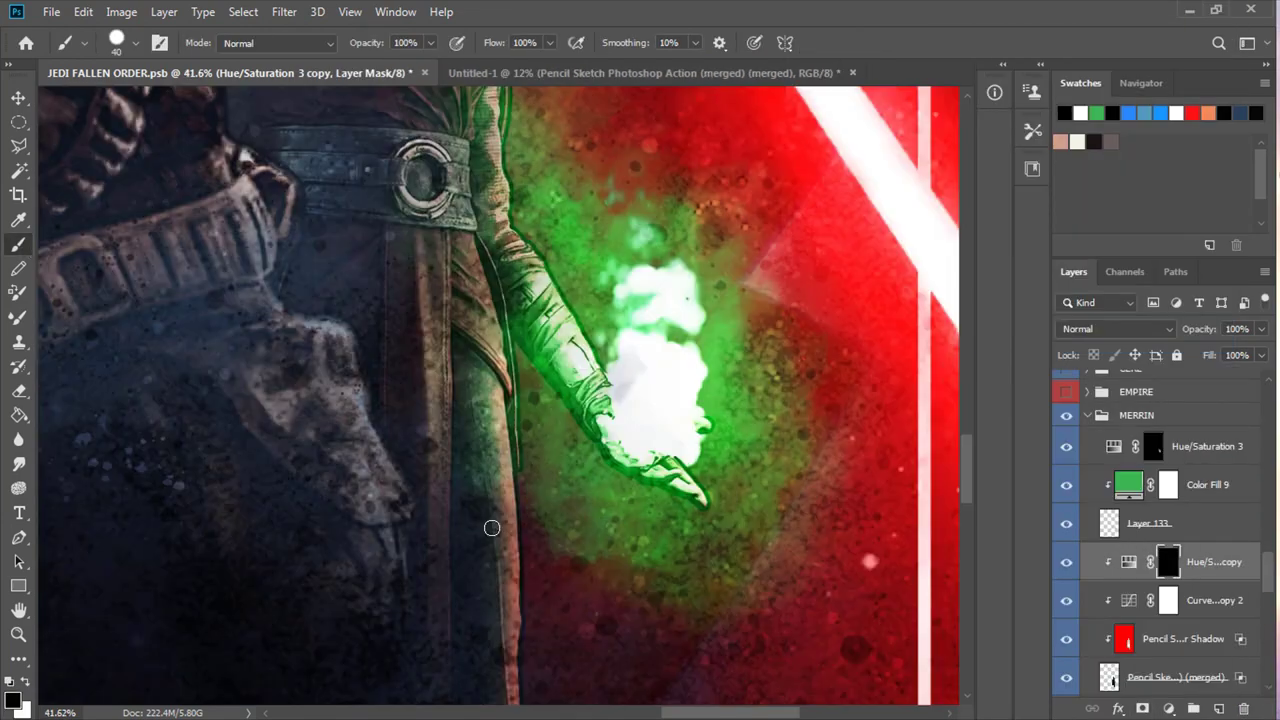
key(3)
key(shift+3)
key(x)
key(bracketright)
key(bracketright)
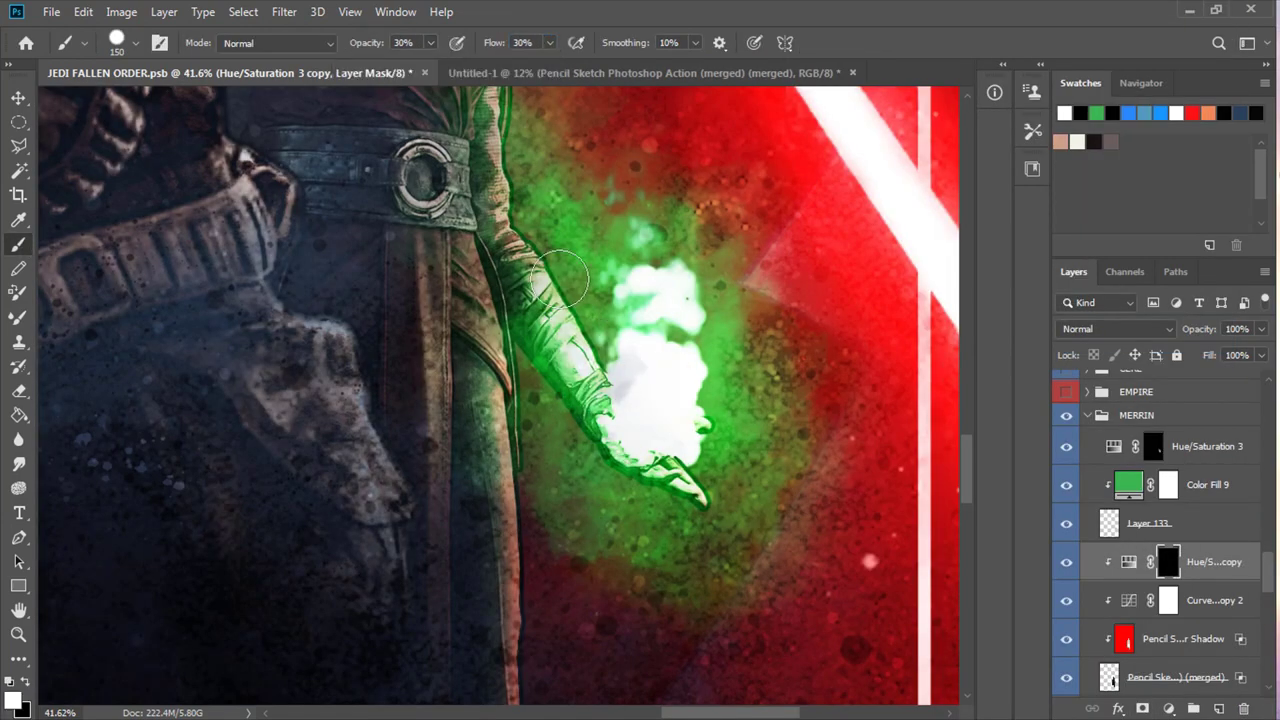
drag(505, 200, 519, 453)
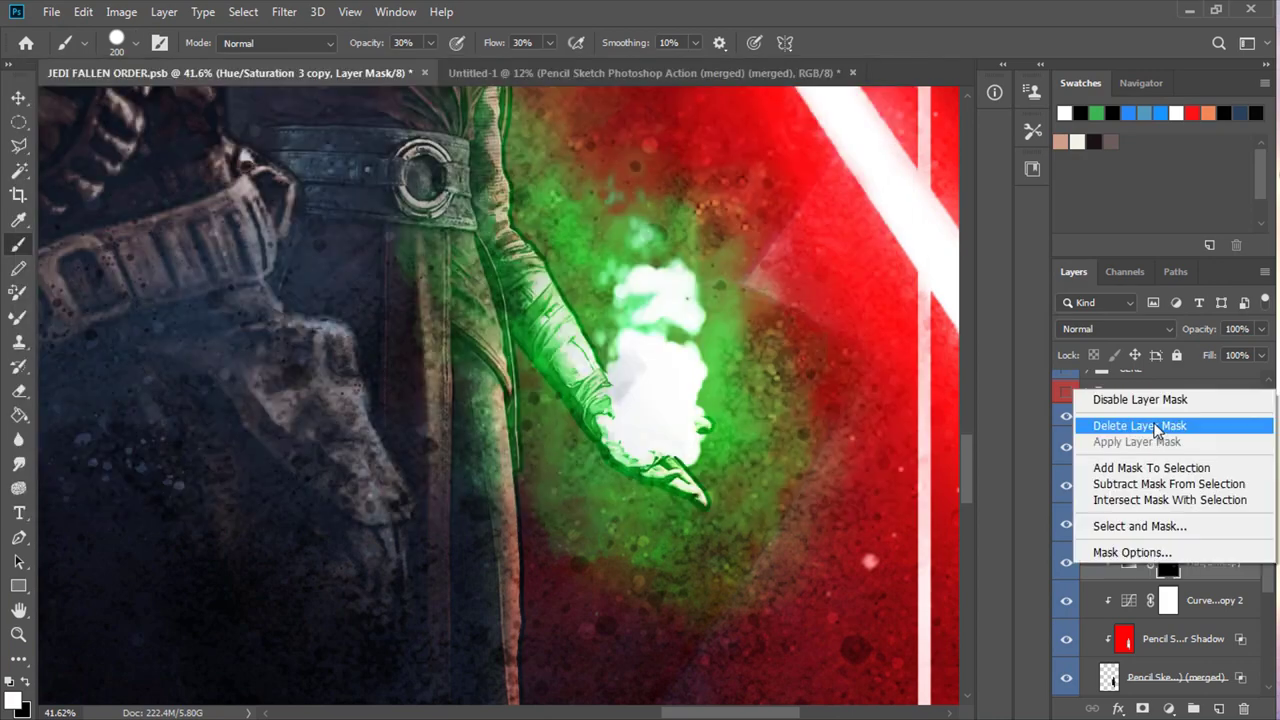
click(117, 43)
drag(150, 105, 100, 105)
scroll(494, 236, up, 3)
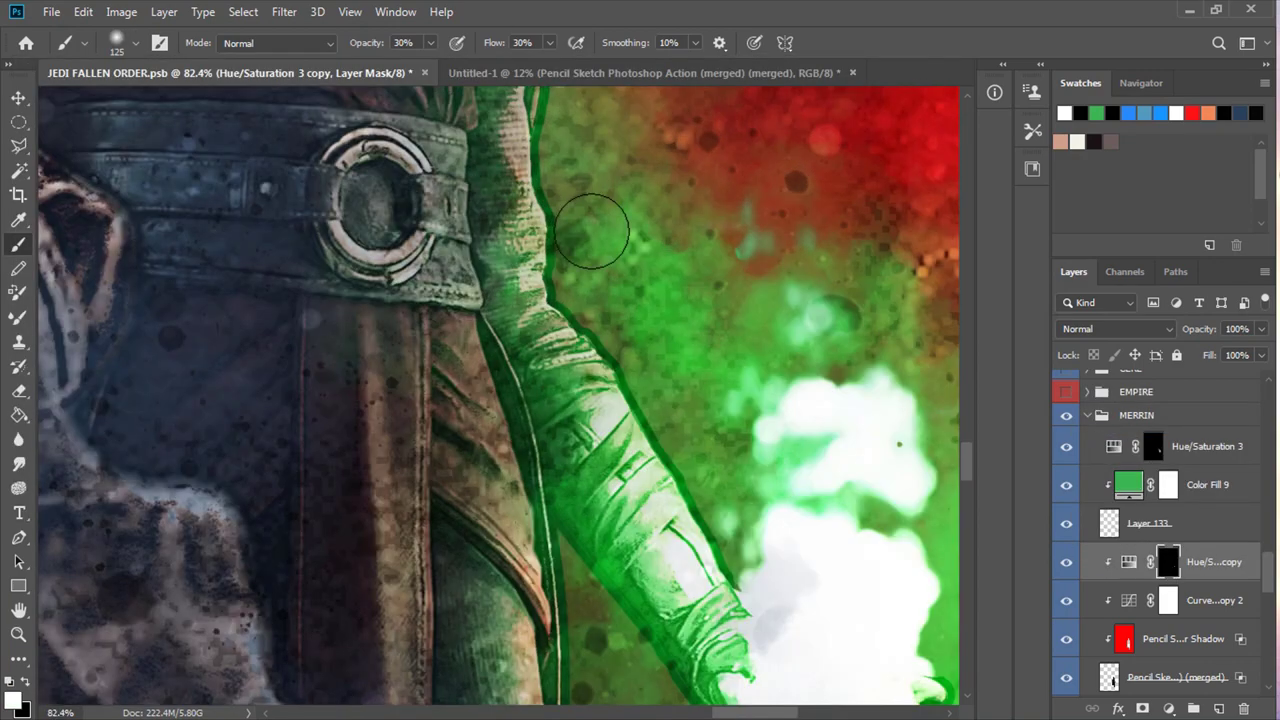
key(bracketright)
key(bracketright)
drag(549, 229, 540, 610)
Resize the brush between 100 and 175 px and zoom out to review the scene
scroll(429, 423, down, 3)
scroll(400, 414, down, 2)
key(bracketleft)
key(bracketleft)
key(bracketleft)
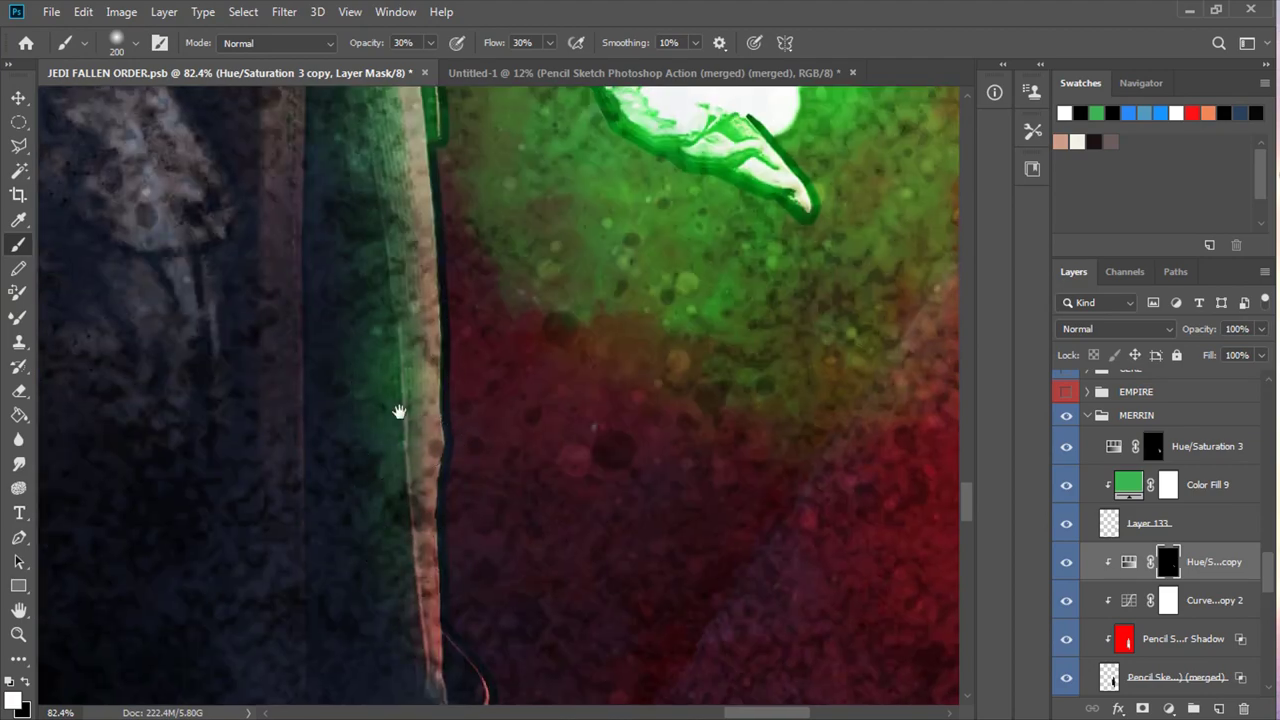
scroll(400, 414, up, 2)
scroll(349, 280, up, 2)
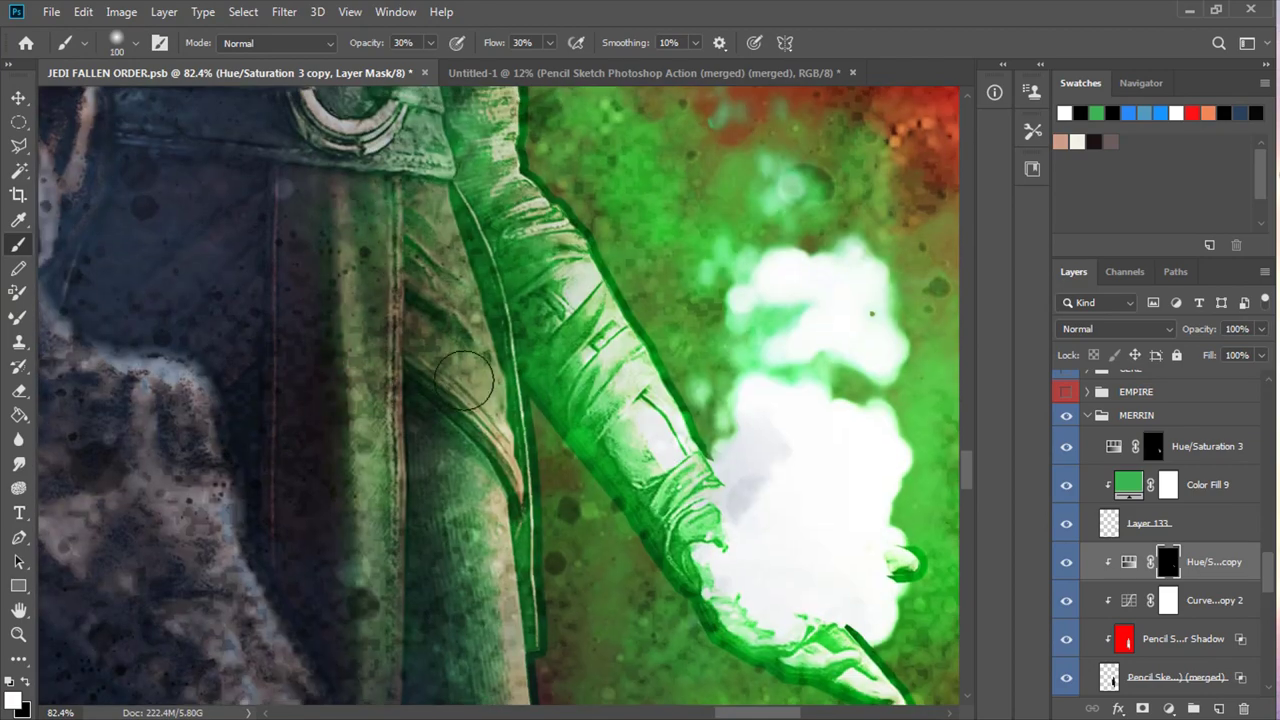
scroll(420, 400, up, 2)
key(bracketright)
key(bracketright)
key(bracketright)
scroll(447, 546, up, 3)
scroll(447, 546, down, 5)
key(bracketright)
key(bracketright)
key(bracketright)
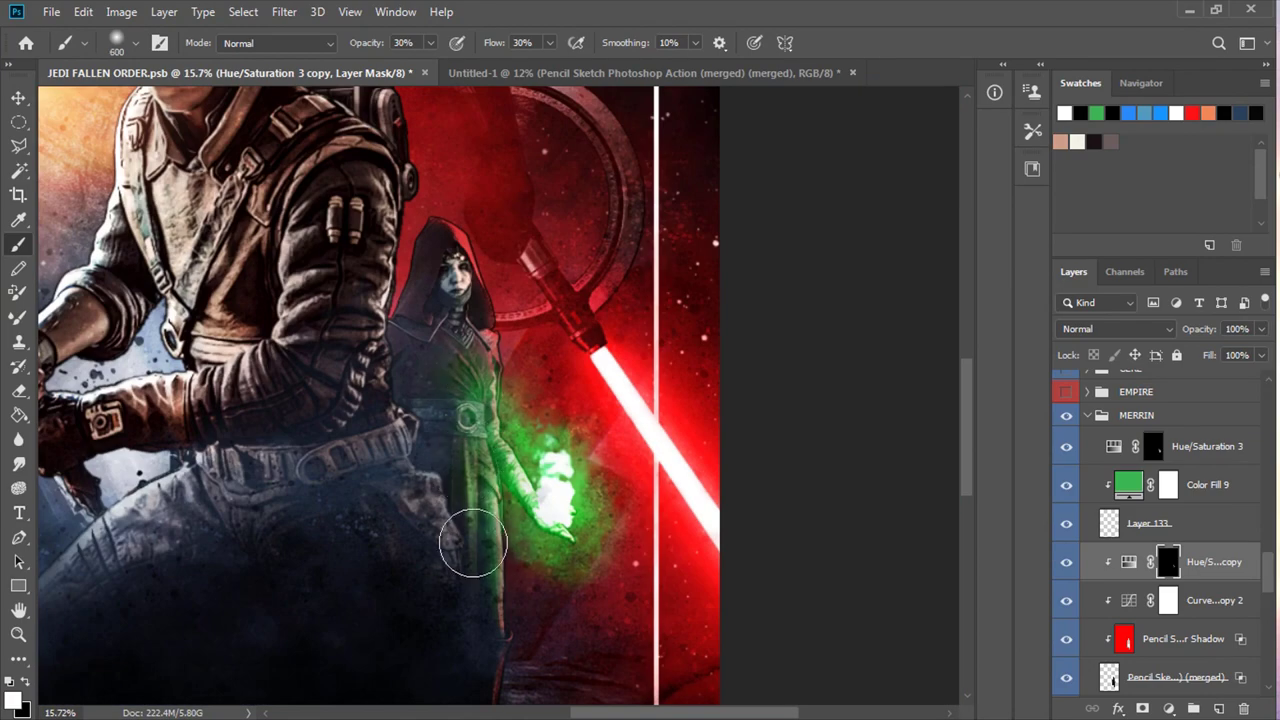
scroll(486, 567, up, 1)
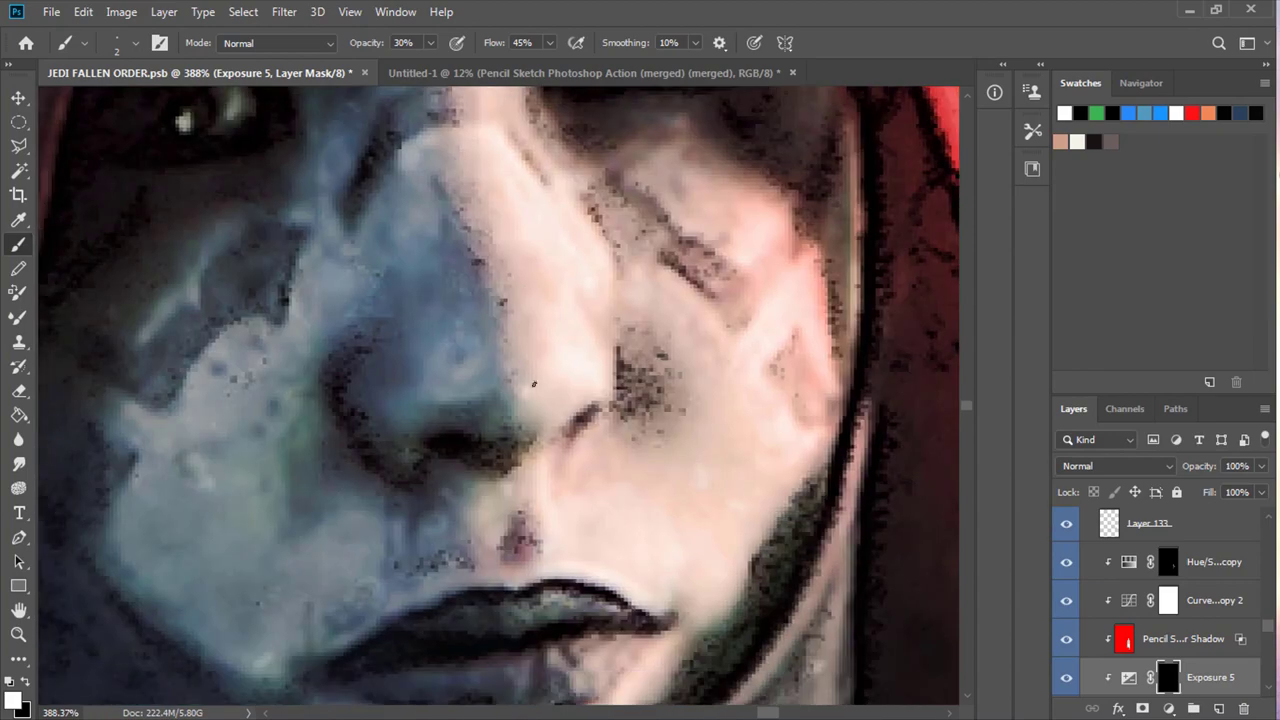
Brighten the chin with light brush strokes on the adjustment mask
drag(565, 640, 565, 500)
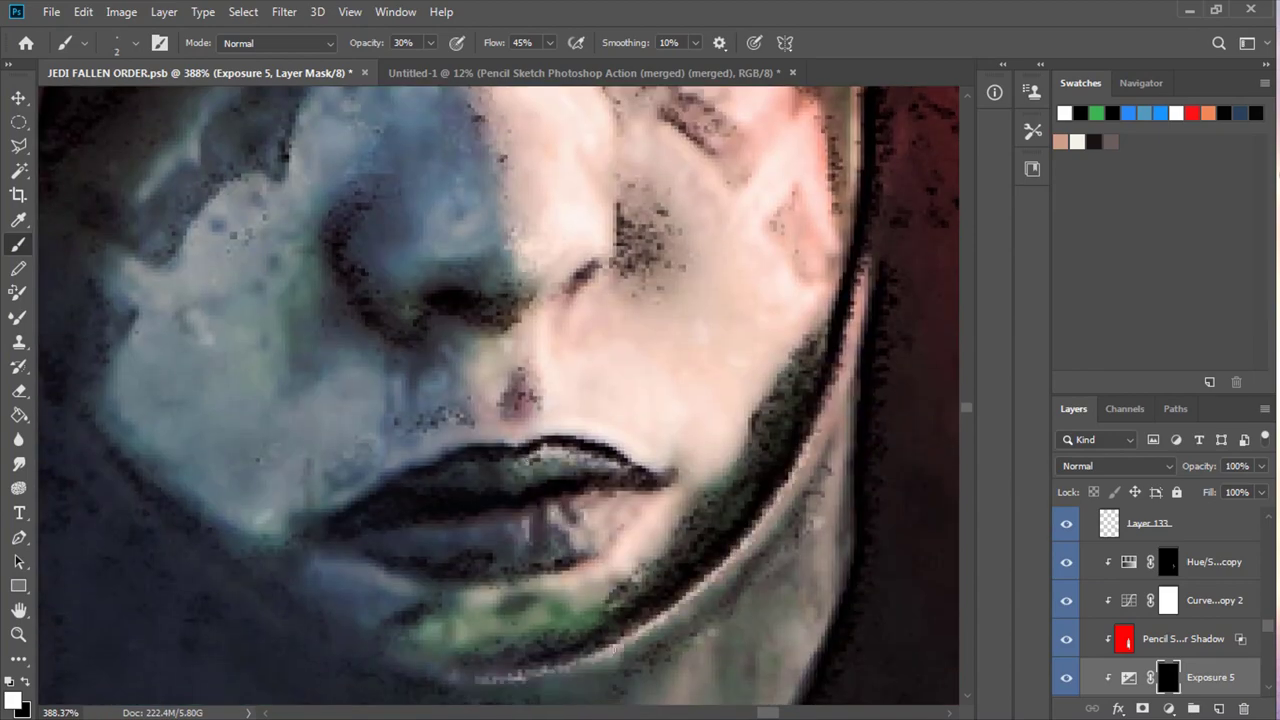
scroll(749, 251, down, 5)
scroll(749, 251, down, 5)
drag(540, 390, 670, 460)
drag(452, 571, 585, 565)
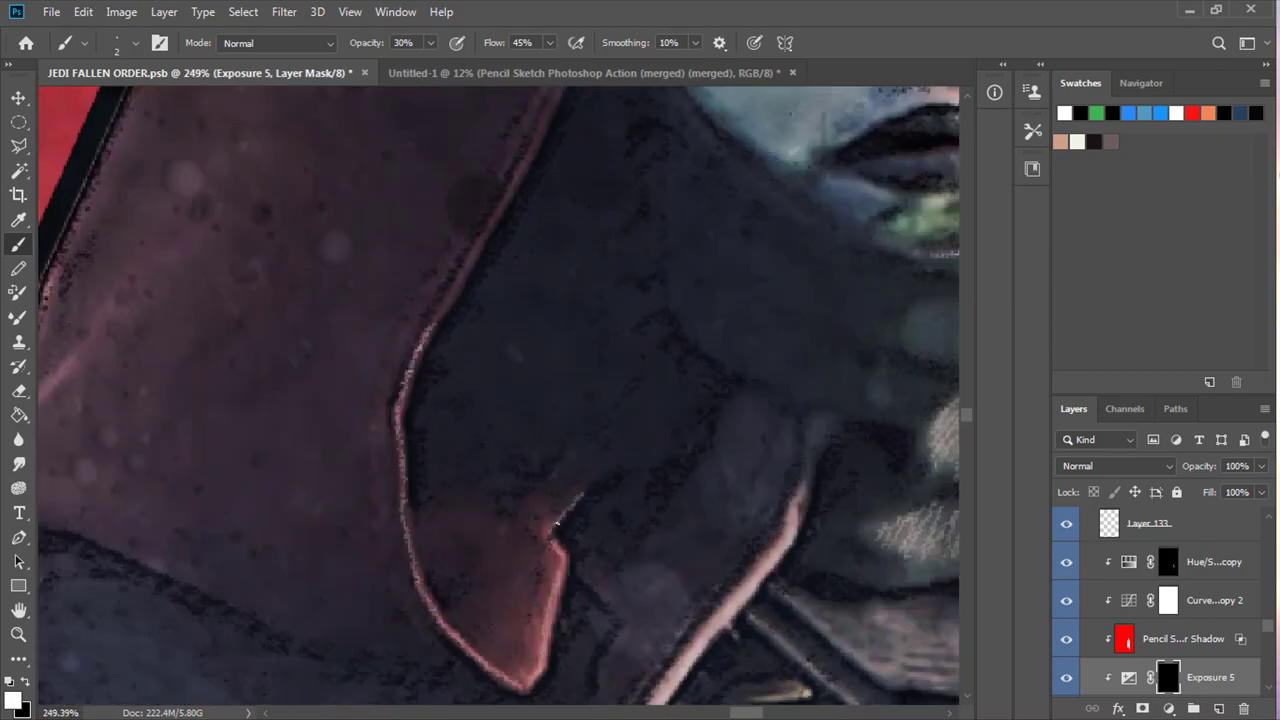
scroll(557, 522, up, 3)
scroll(530, 450, up, 3)
scroll(505, 370, up, 3)
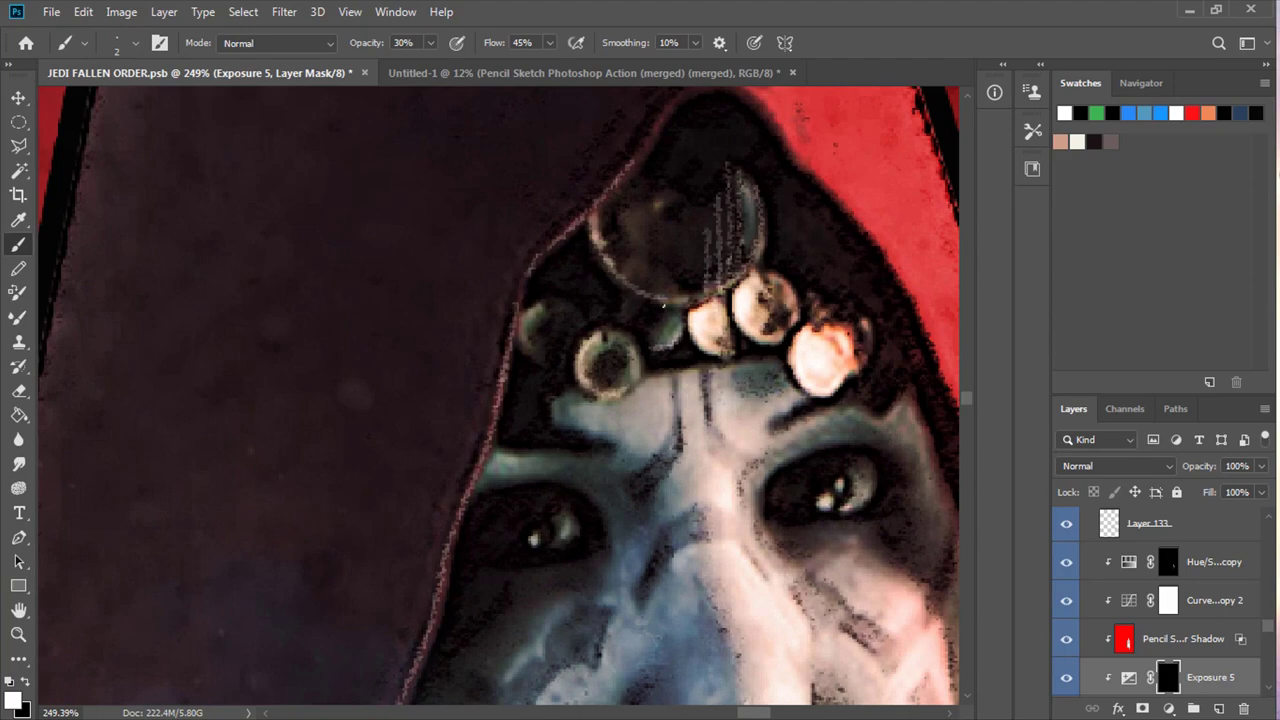
scroll(580, 240, up, 3)
scroll(605, 255, up, 2)
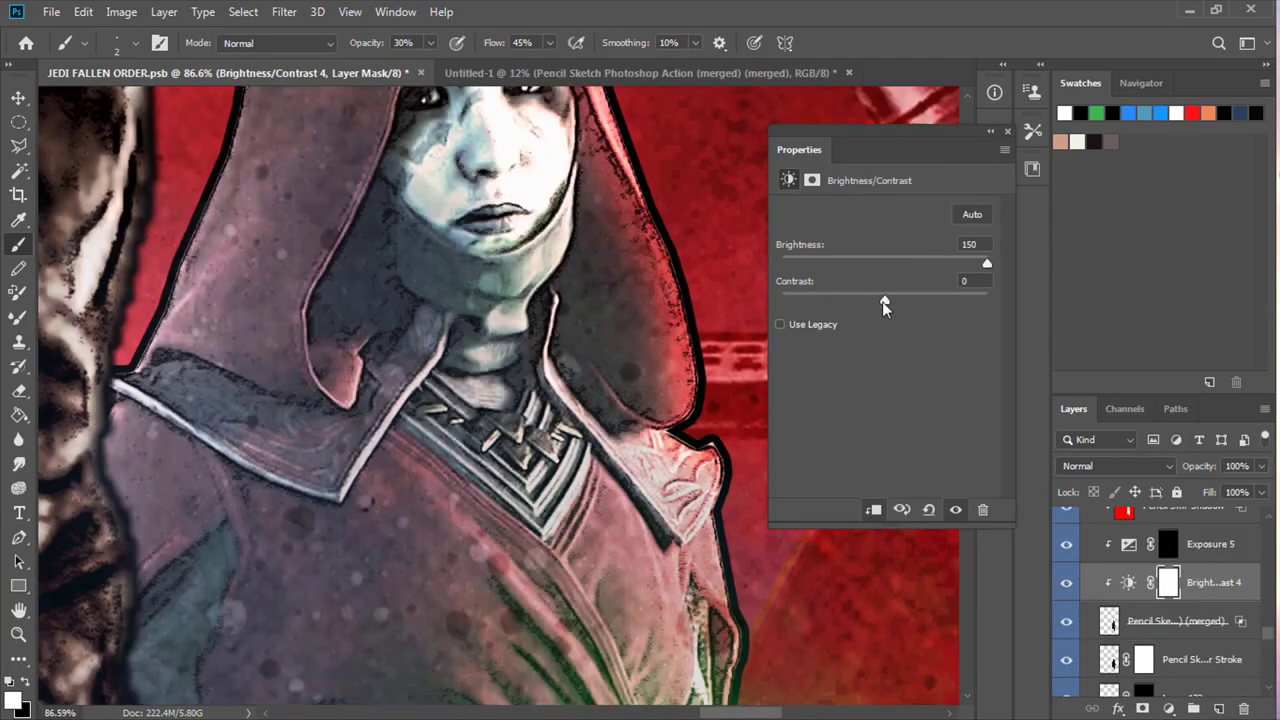
Invert the new Brightness/Contrast mask to black and brighten the green sleeve edge
drag(429, 64, 447, 68)
key(ctrl+i)
scroll(731, 596, down, 5)
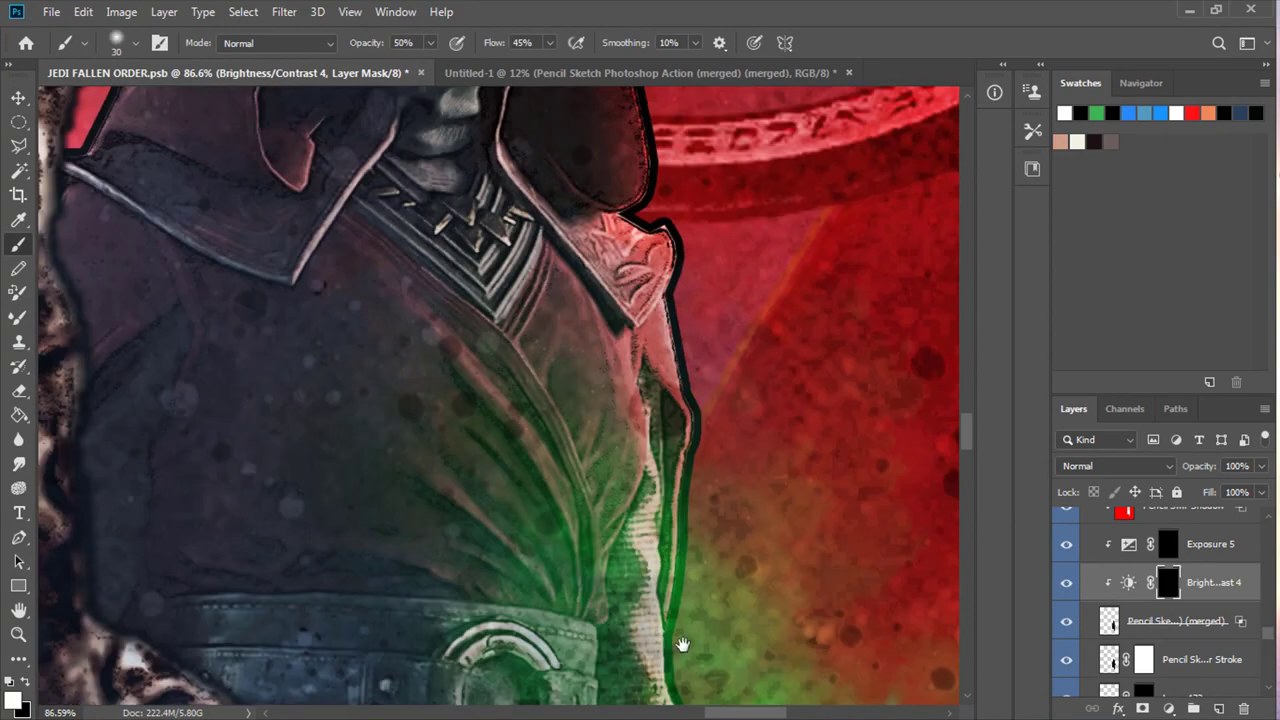
scroll(715, 605, down, 5)
key(bracketleft)
drag(646, 390, 628, 268)
key(bracketleft)
key(bracketleft)
key(bracketleft)
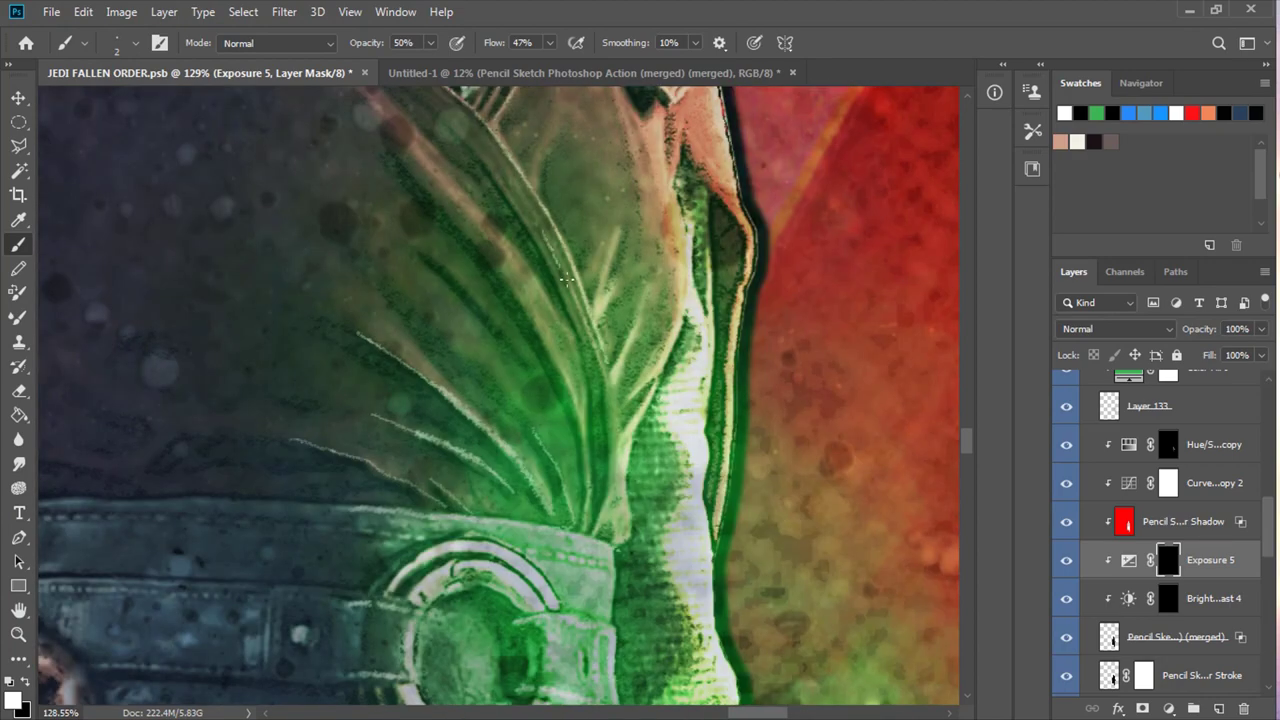
Pan around and fit the whole poster in view to review it
scroll(565, 375, up, 3)
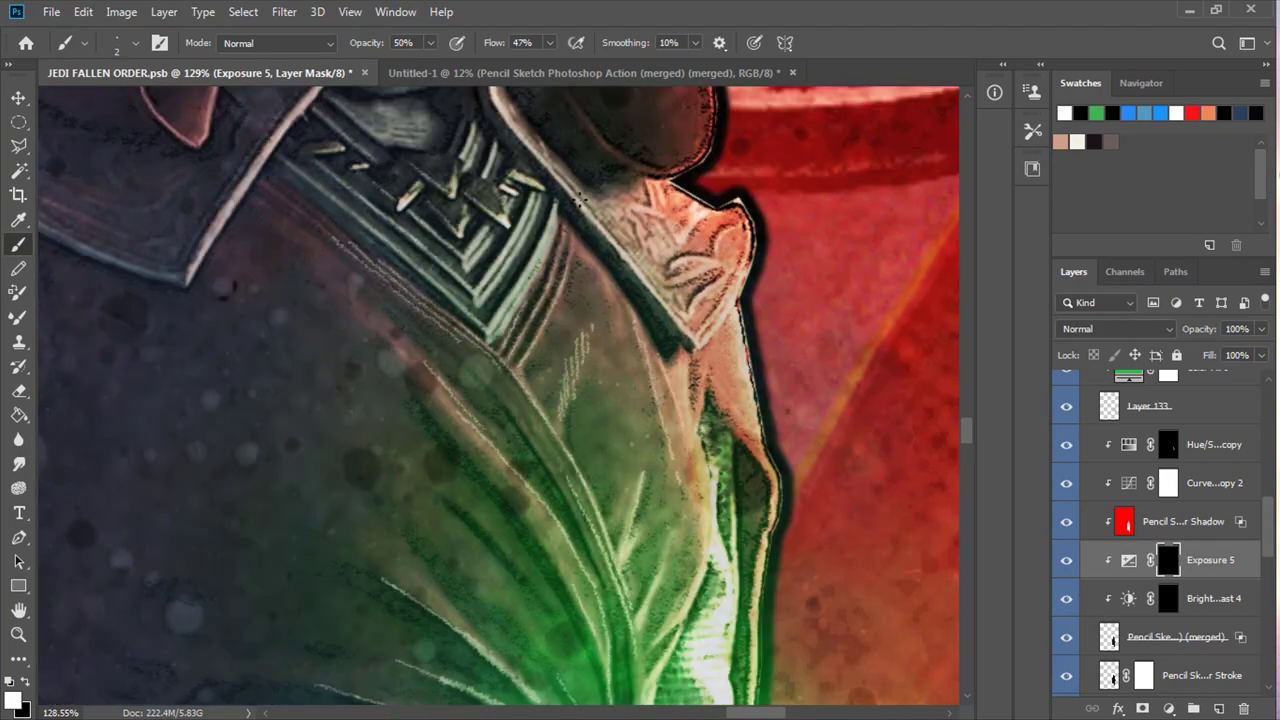
scroll(560, 405, up, 3)
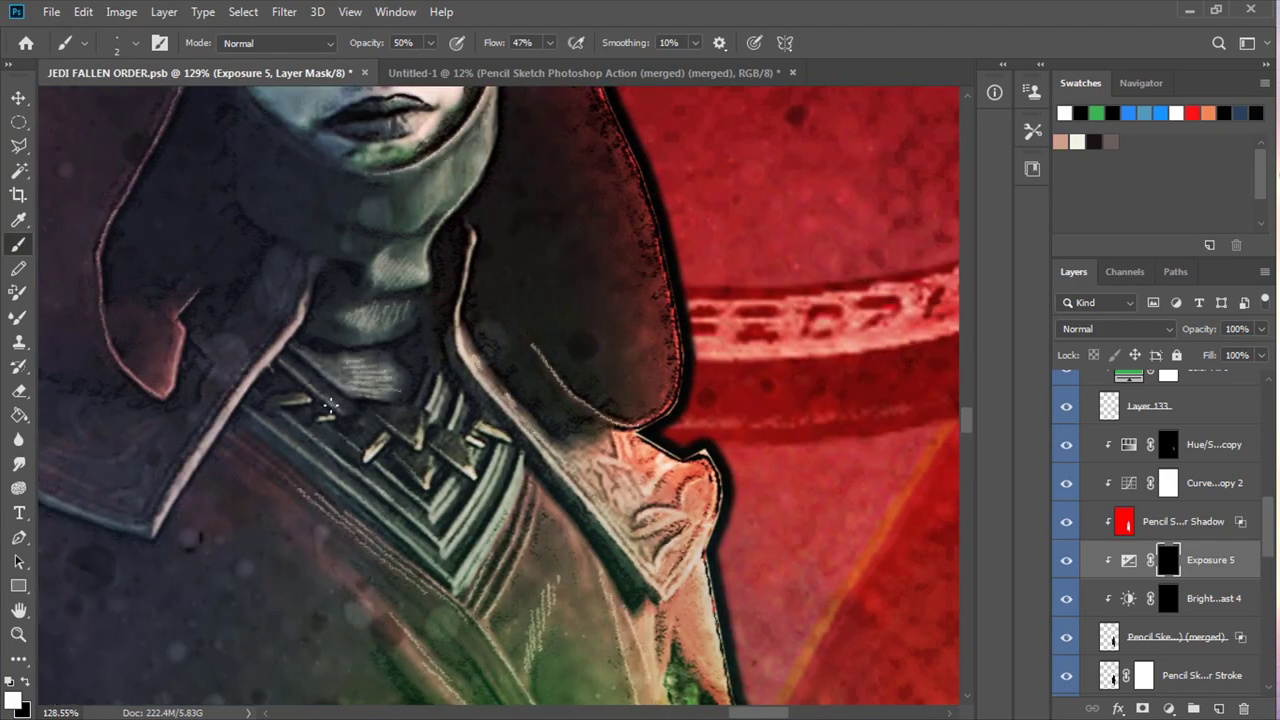
scroll(459, 594, left, 5)
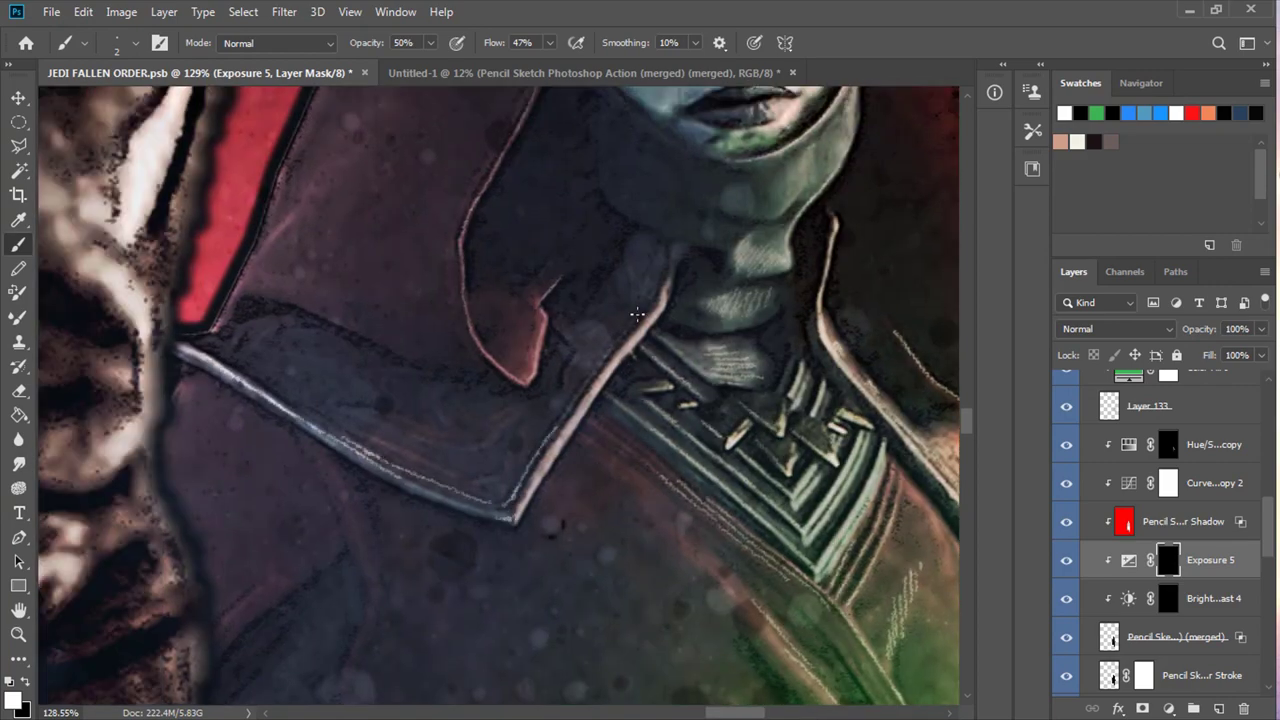
scroll(637, 314, right, 4)
scroll(637, 314, up, 5)
scroll(477, 283, up, 2)
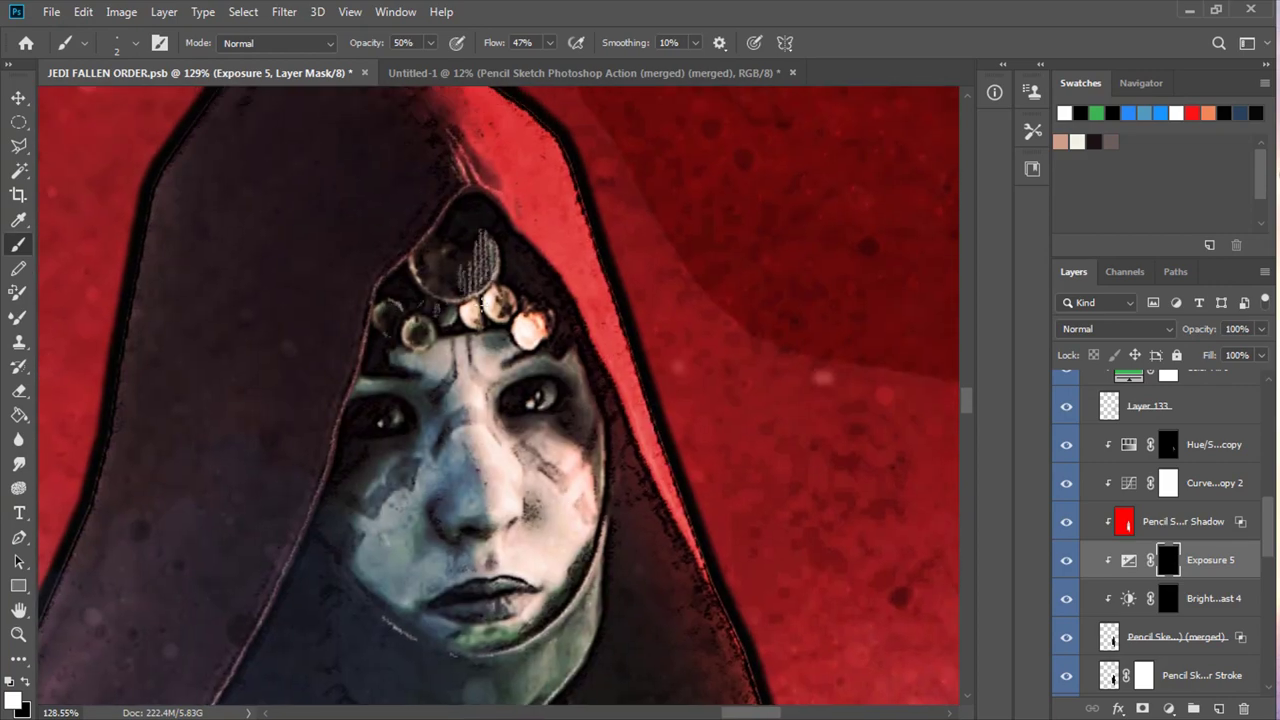
key(ctrl+0)
scroll(454, 406, up, 5)
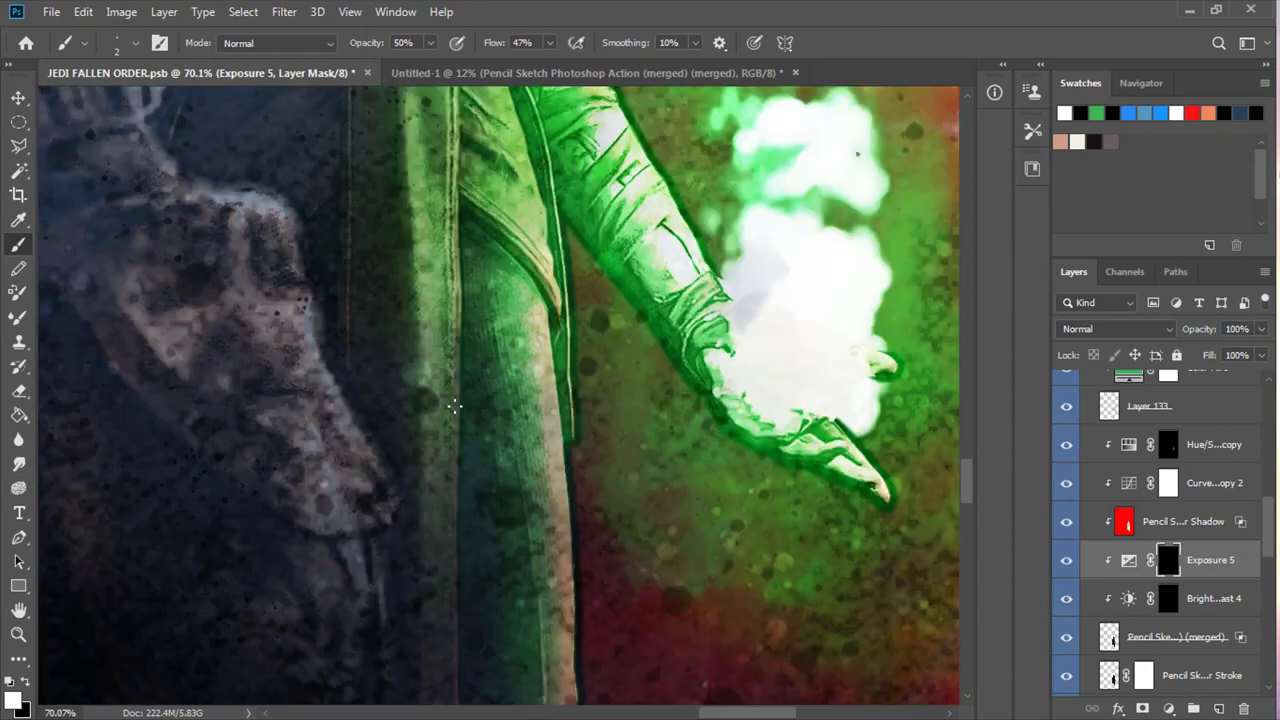
scroll(528, 500, down, 5)
scroll(420, 562, down, 3)
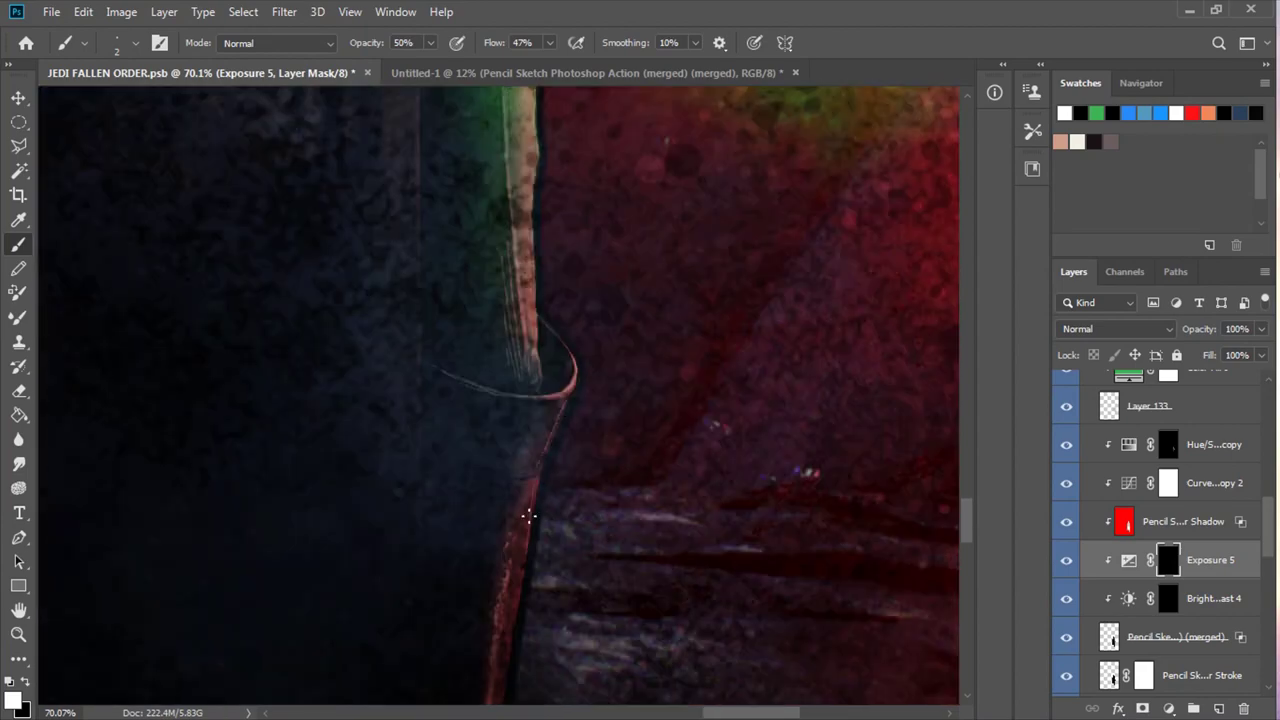
key(ctrl+0)
scroll(494, 314, up, 10)
scroll(508, 434, up, 2)
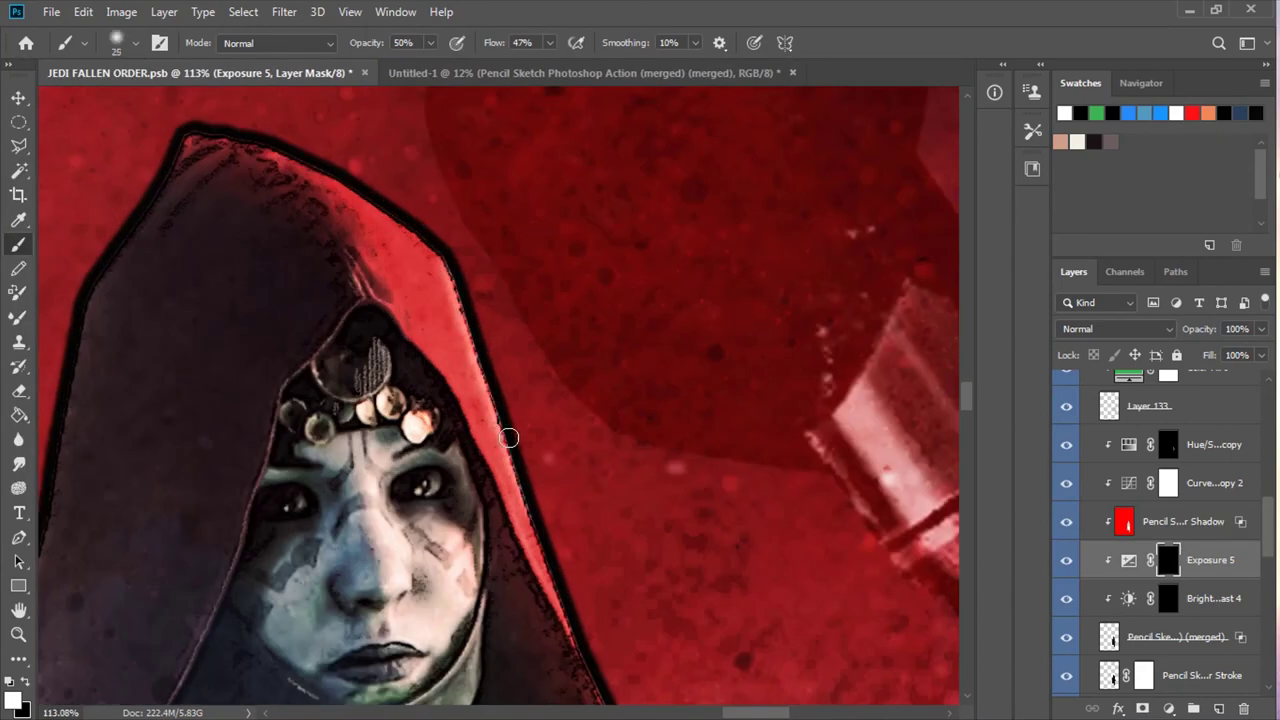
Blur the hooded figure's edges and close the layer effect changes
click(18, 440)
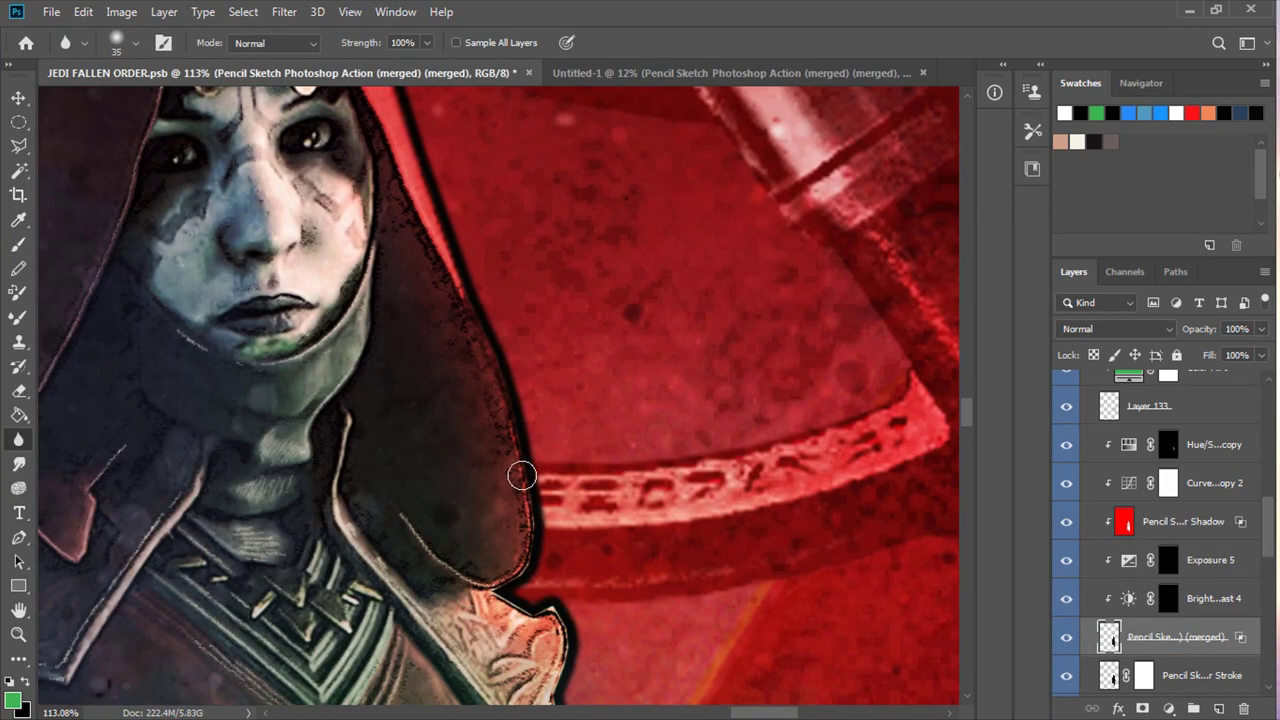
scroll(523, 471, down, 3)
scroll(543, 314, up, 3)
scroll(407, 337, left, 5)
scroll(407, 337, down, 5)
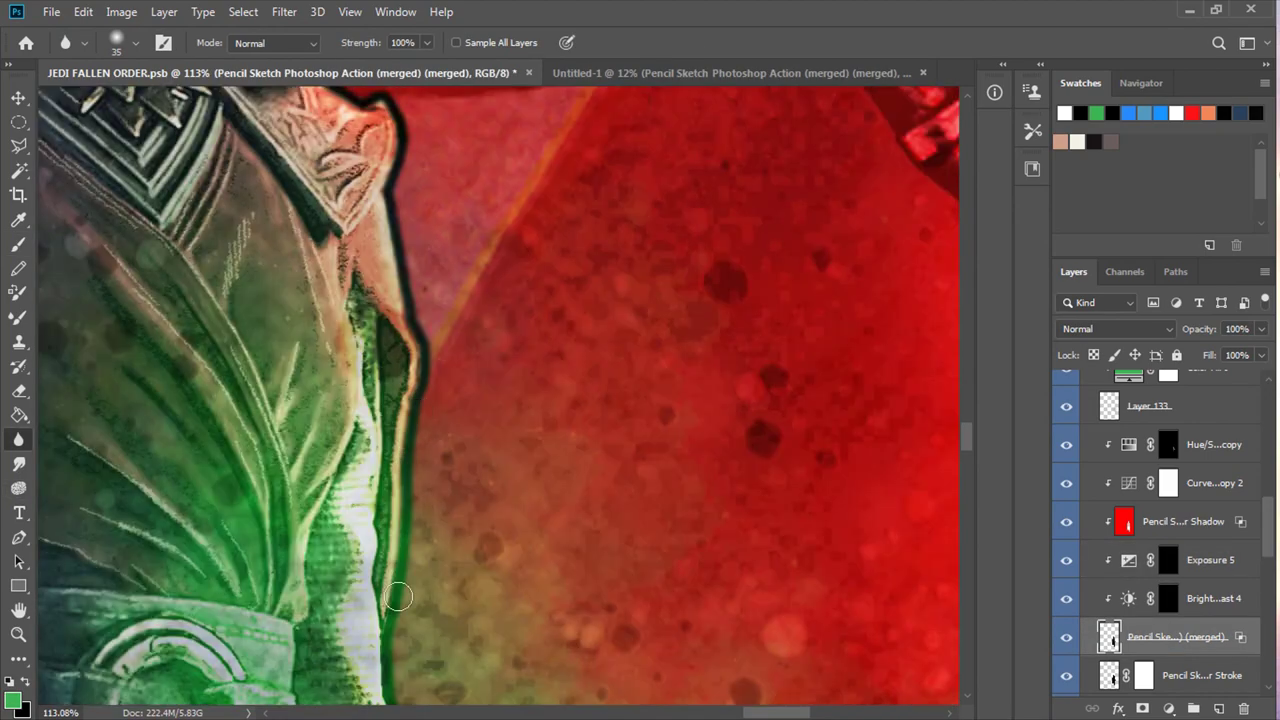
scroll(573, 475, right, 5)
scroll(198, 292, down, 5)
scroll(434, 309, down, 5)
scroll(480, 586, down, 5)
scroll(549, 300, down, 12)
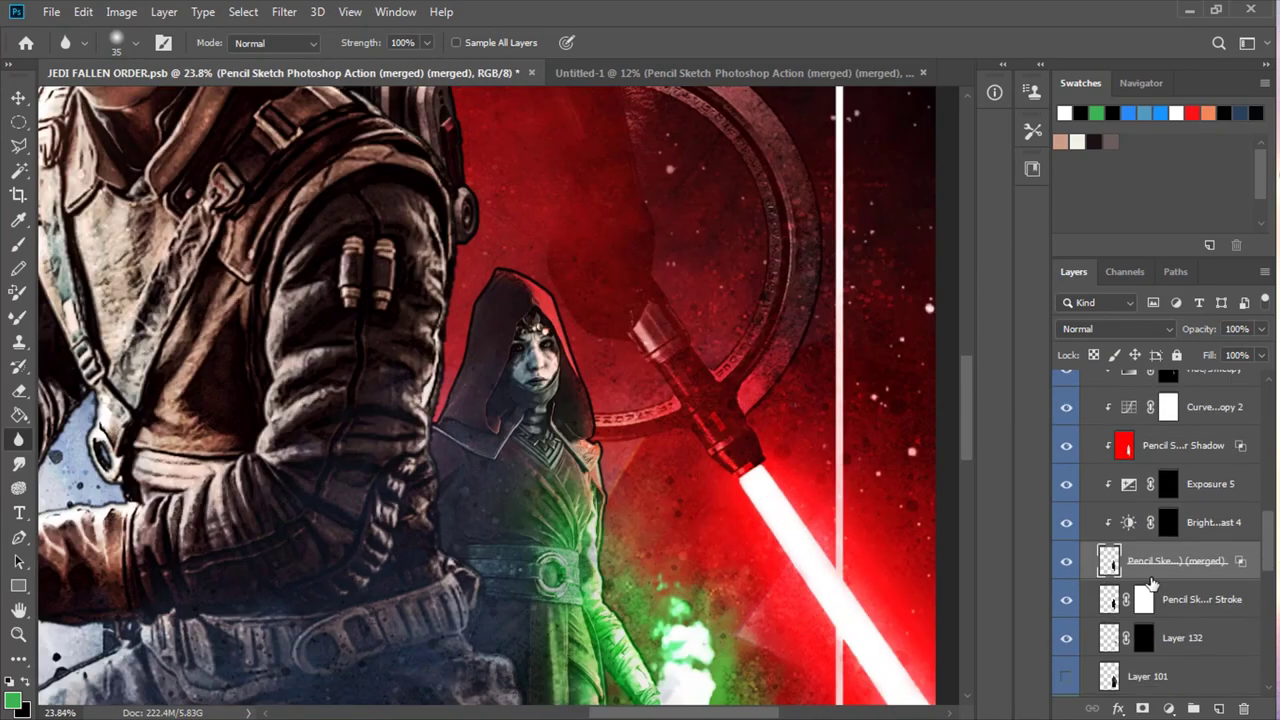
key(Escape)
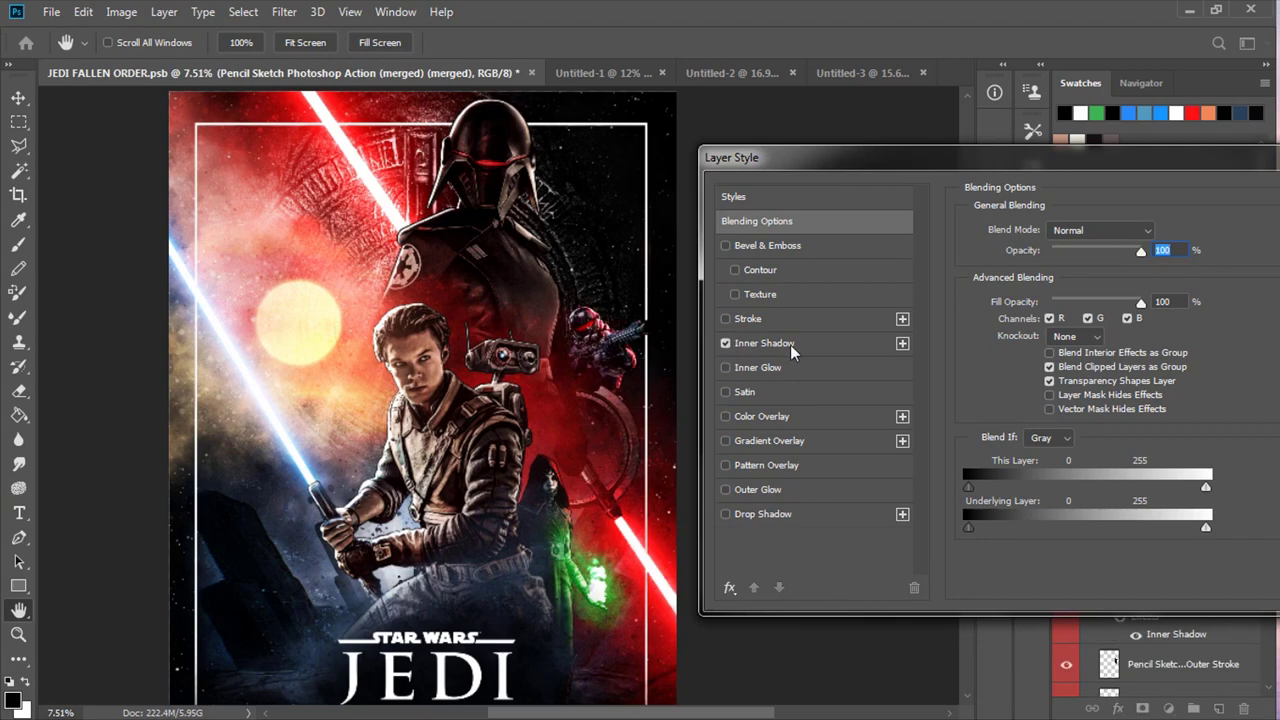
Review the Inner Shadow settings and reopen the sketch layer's layer effects
click(790, 344)
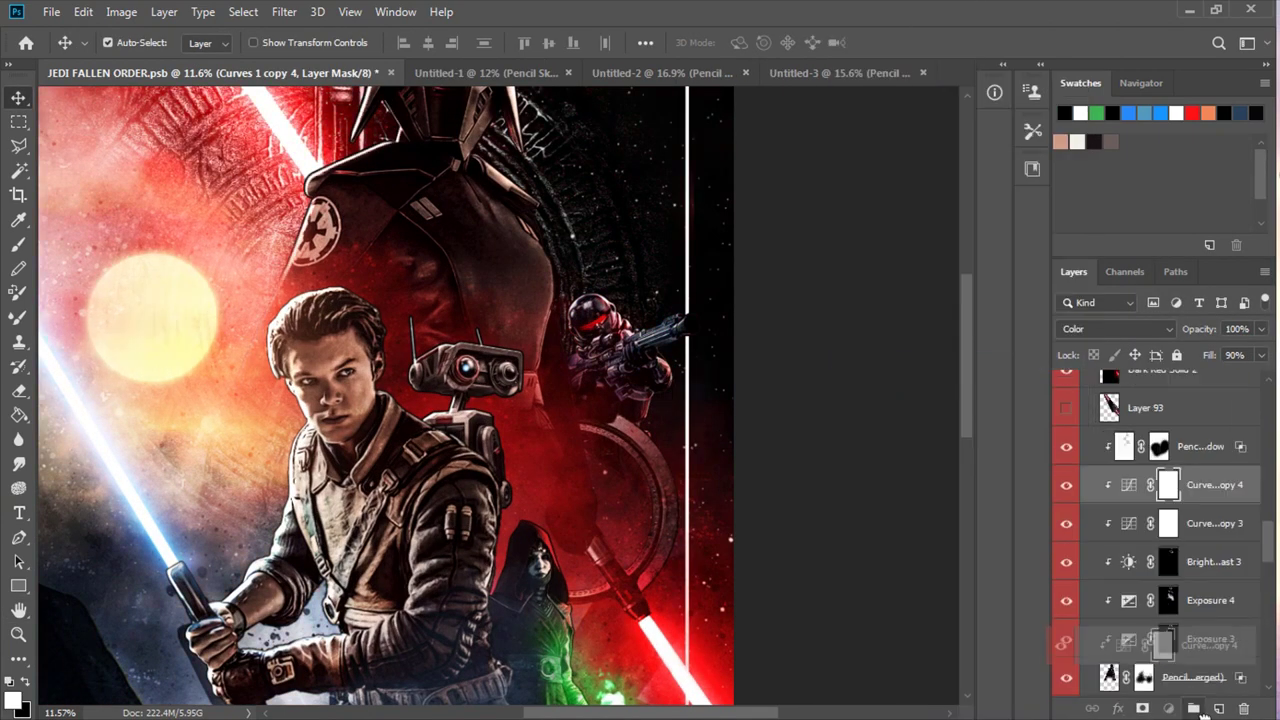
scroll(1068, 392, up, 3)
double_click(1150, 625)
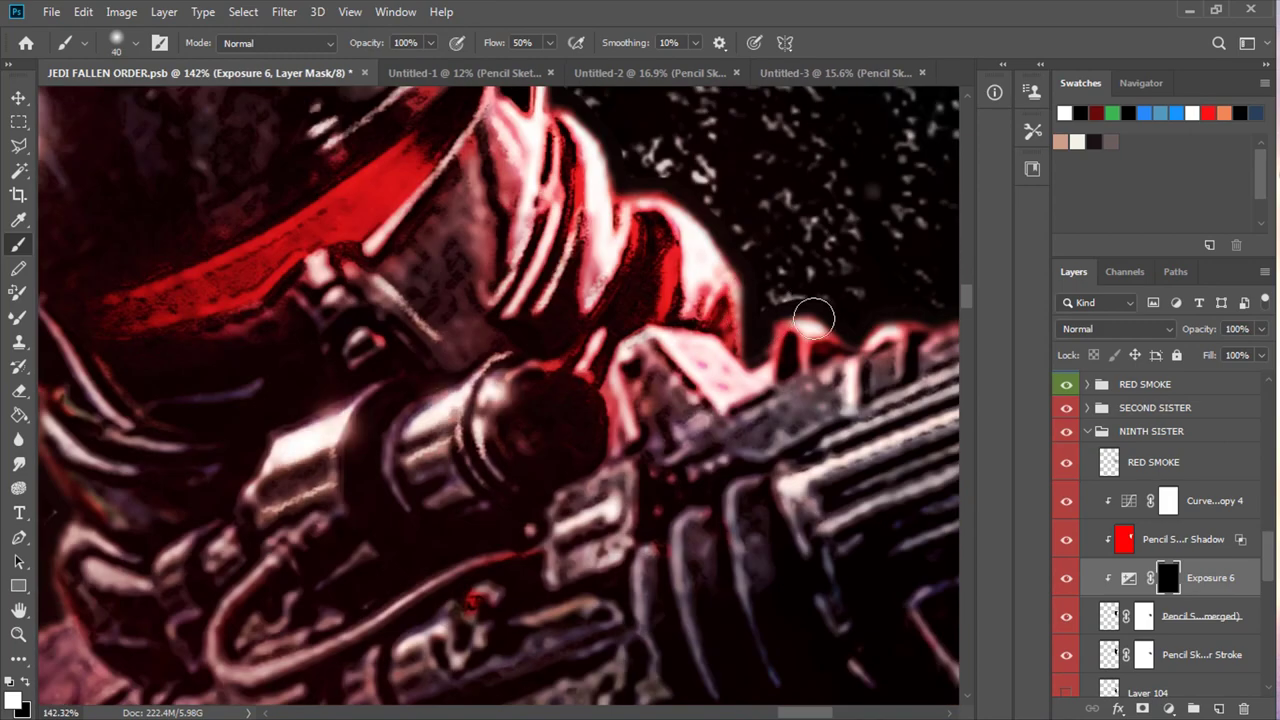
Paint faint highlights on the trooper's glove, scope, helmet and red rim edge
drag(288, 452, 711, 237)
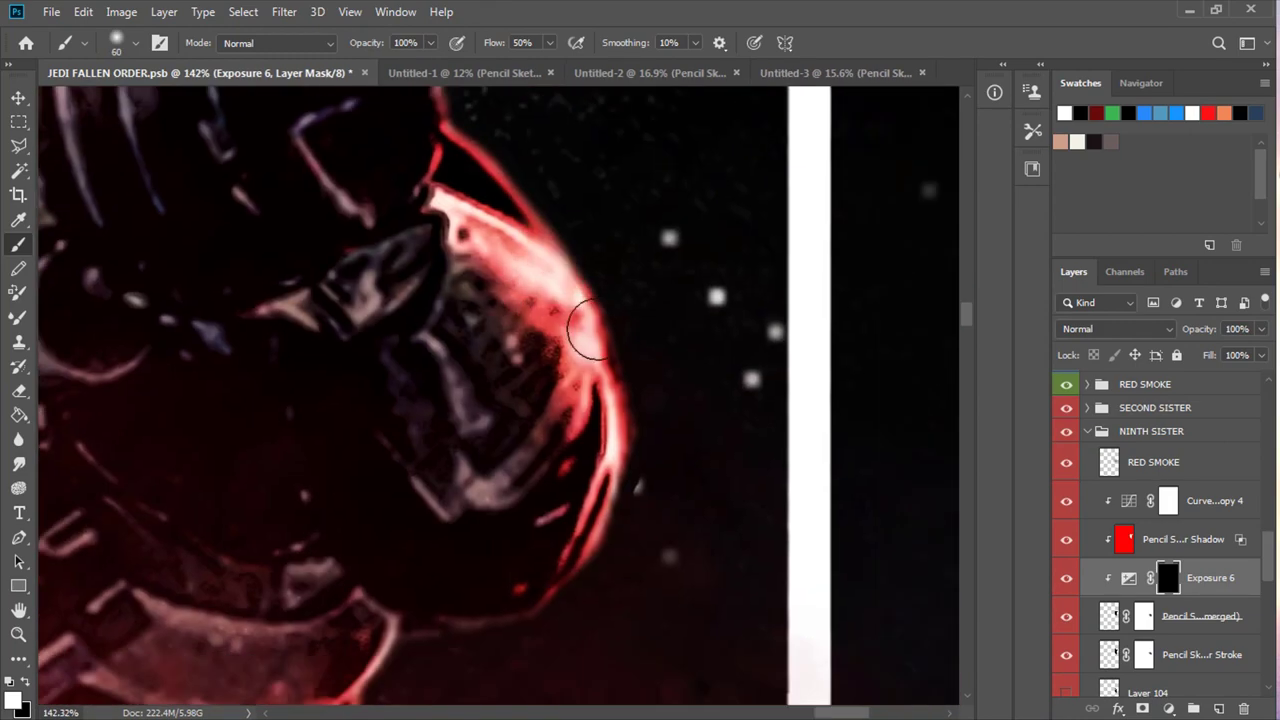
drag(586, 323, 453, 632)
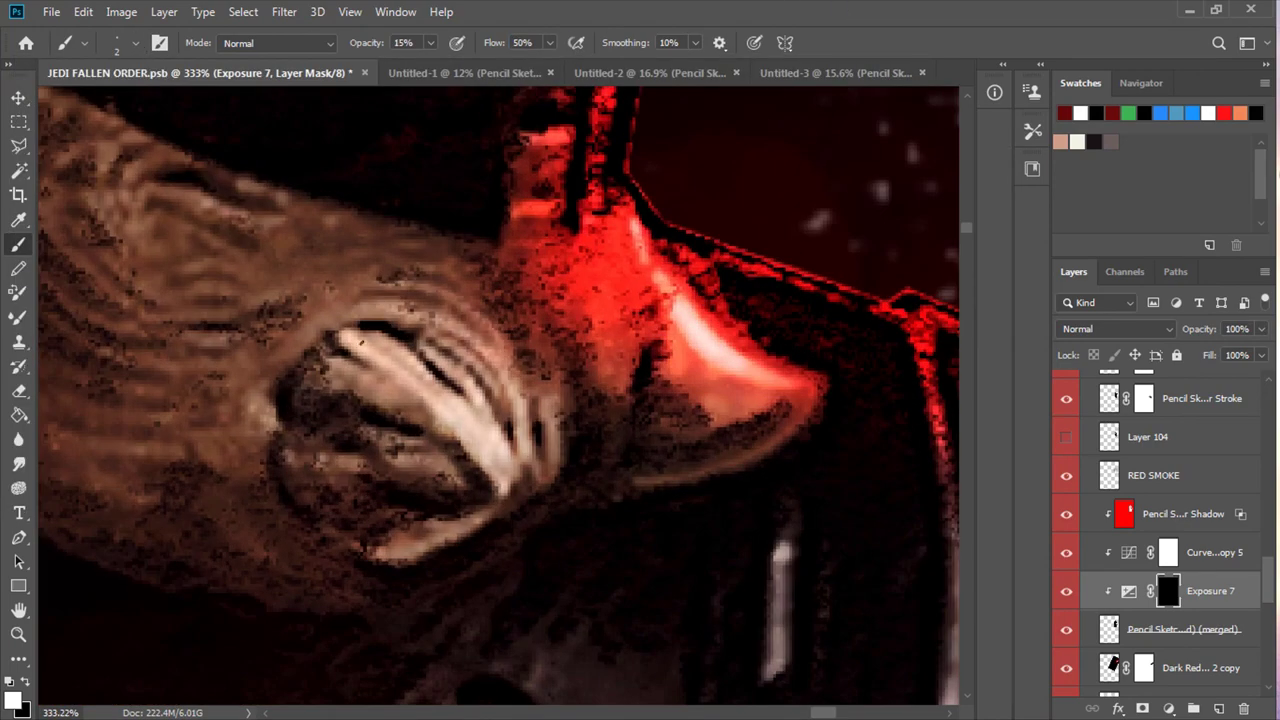
scroll(648, 258, up, 5)
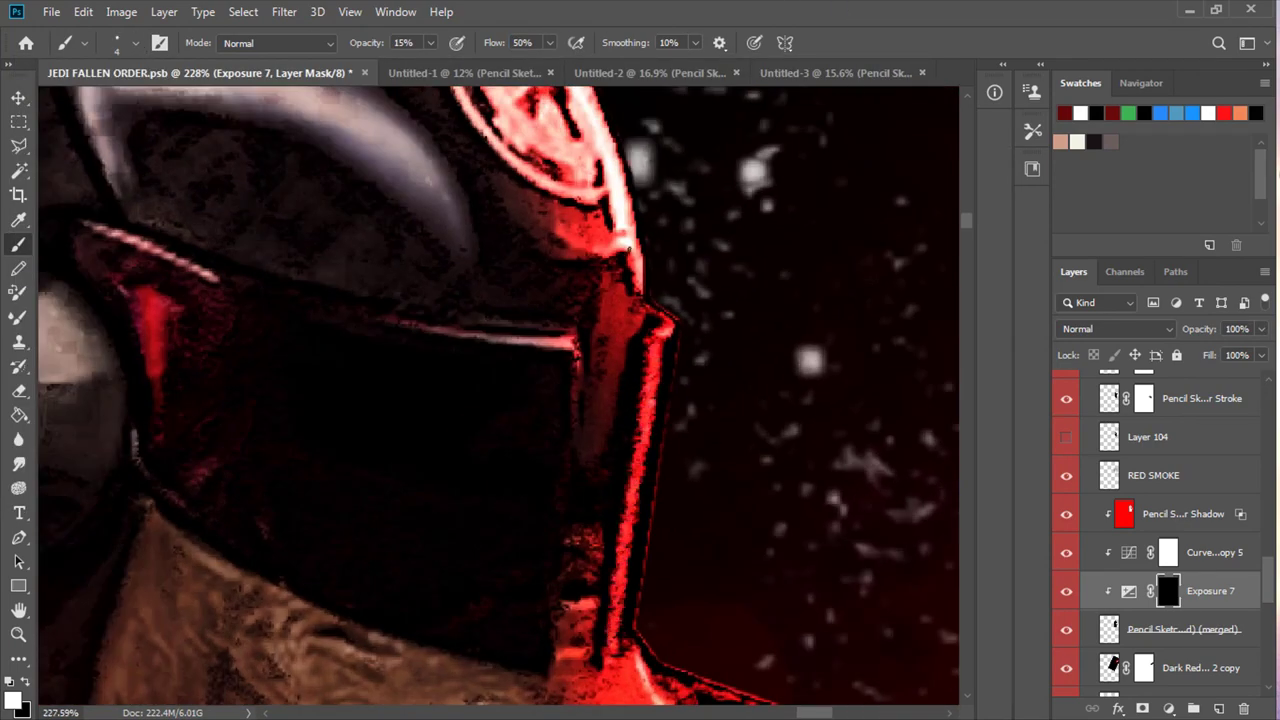
drag(625, 237, 755, 377)
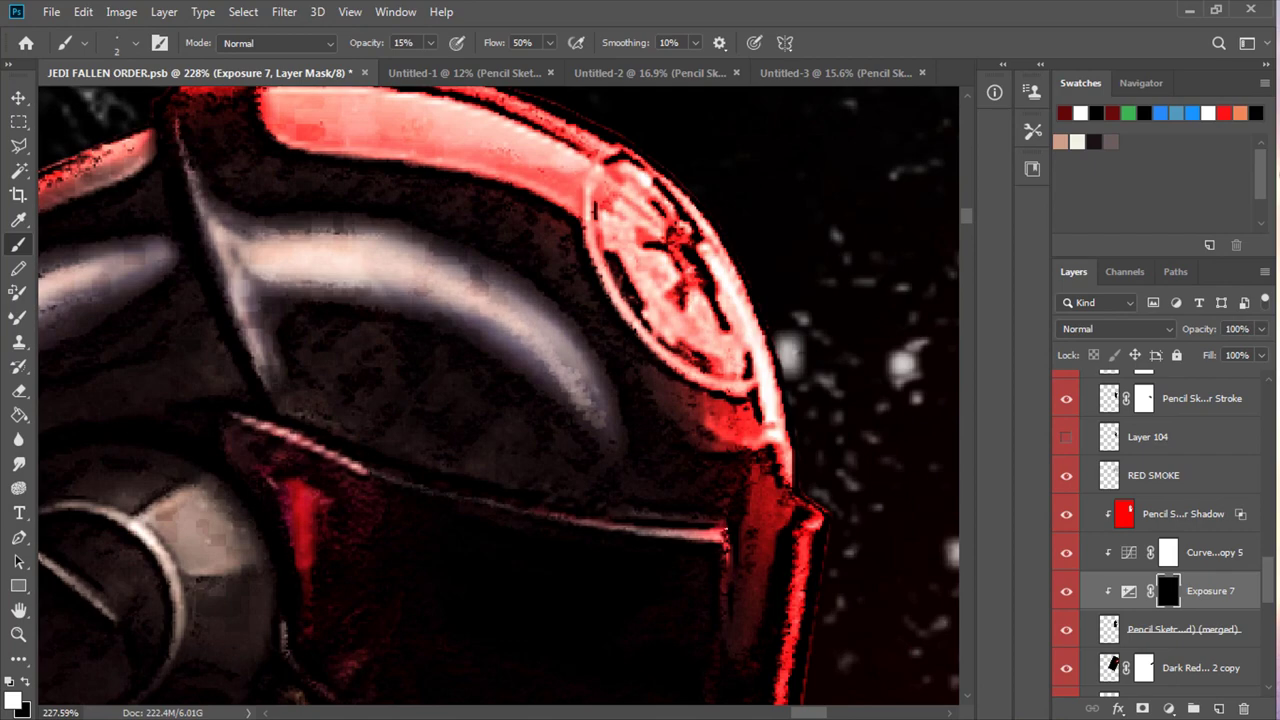
Lighten a small patch of the troopers' armour through the Exposure mask
scroll(500, 400, down, 3)
scroll(500, 400, left, 3)
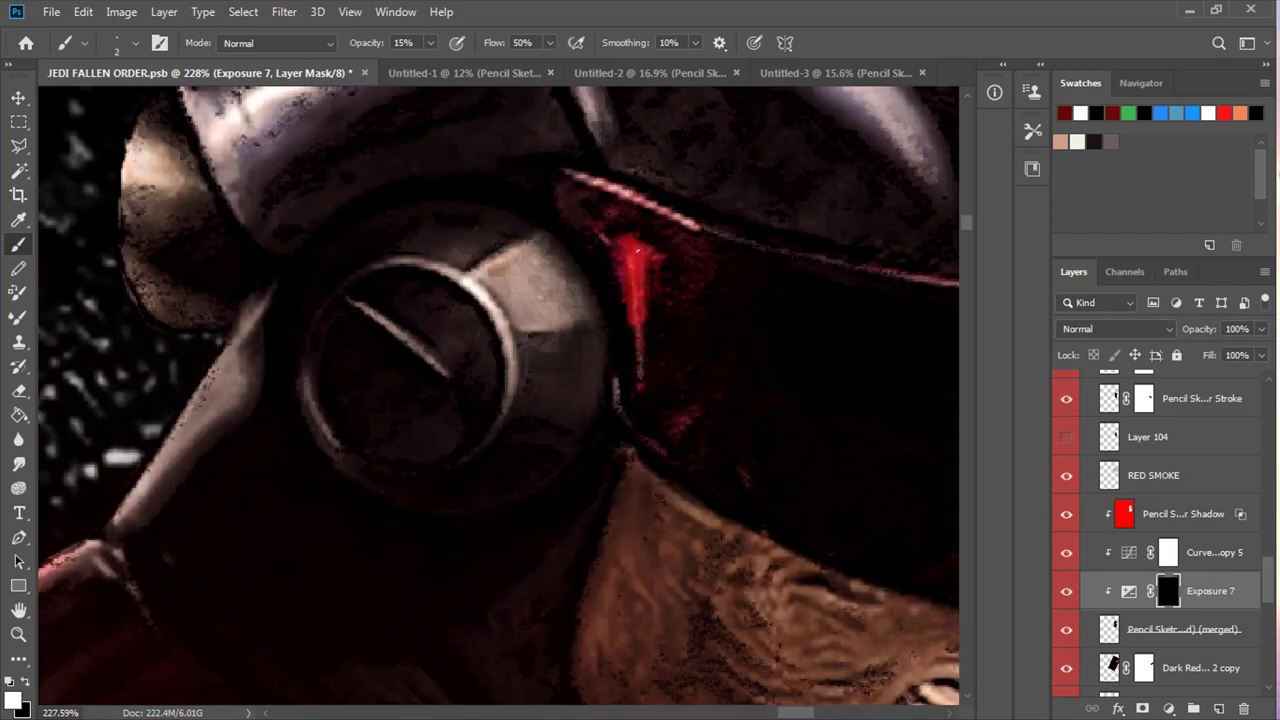
scroll(640, 378, up, 5)
scroll(384, 403, right, 5)
scroll(500, 400, left, 5)
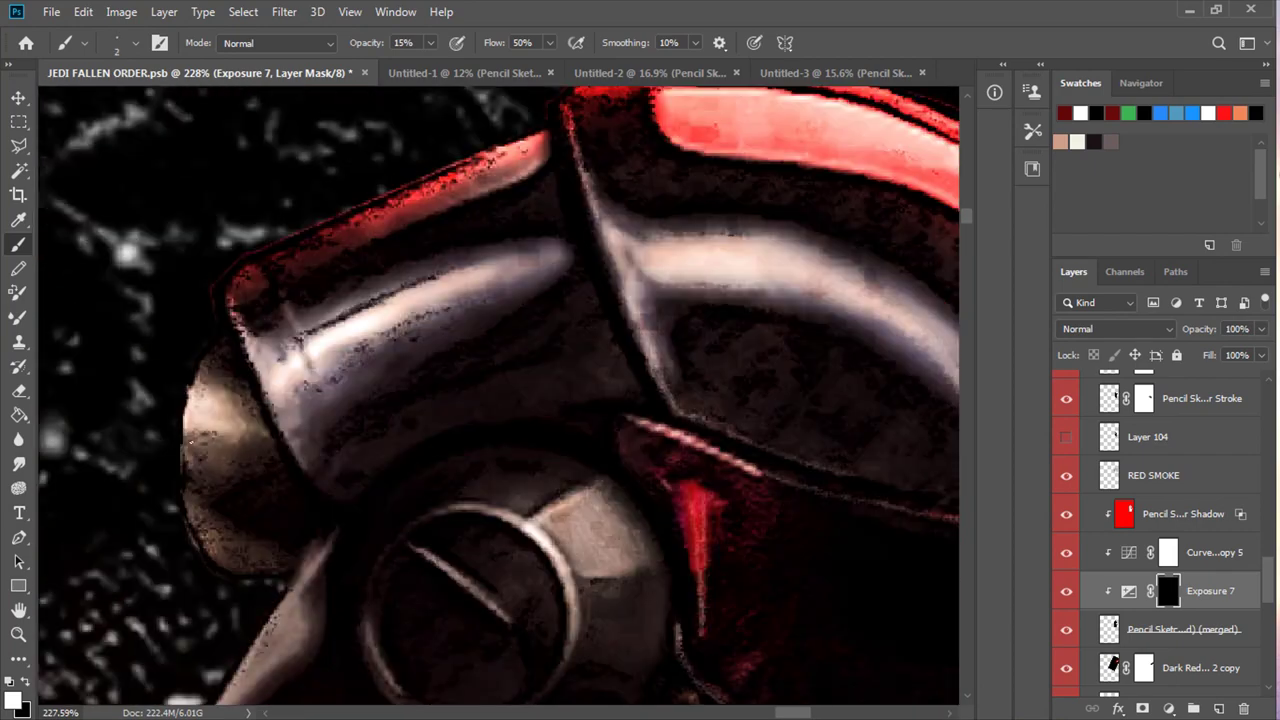
scroll(371, 588, down, 3)
scroll(459, 329, down, 5)
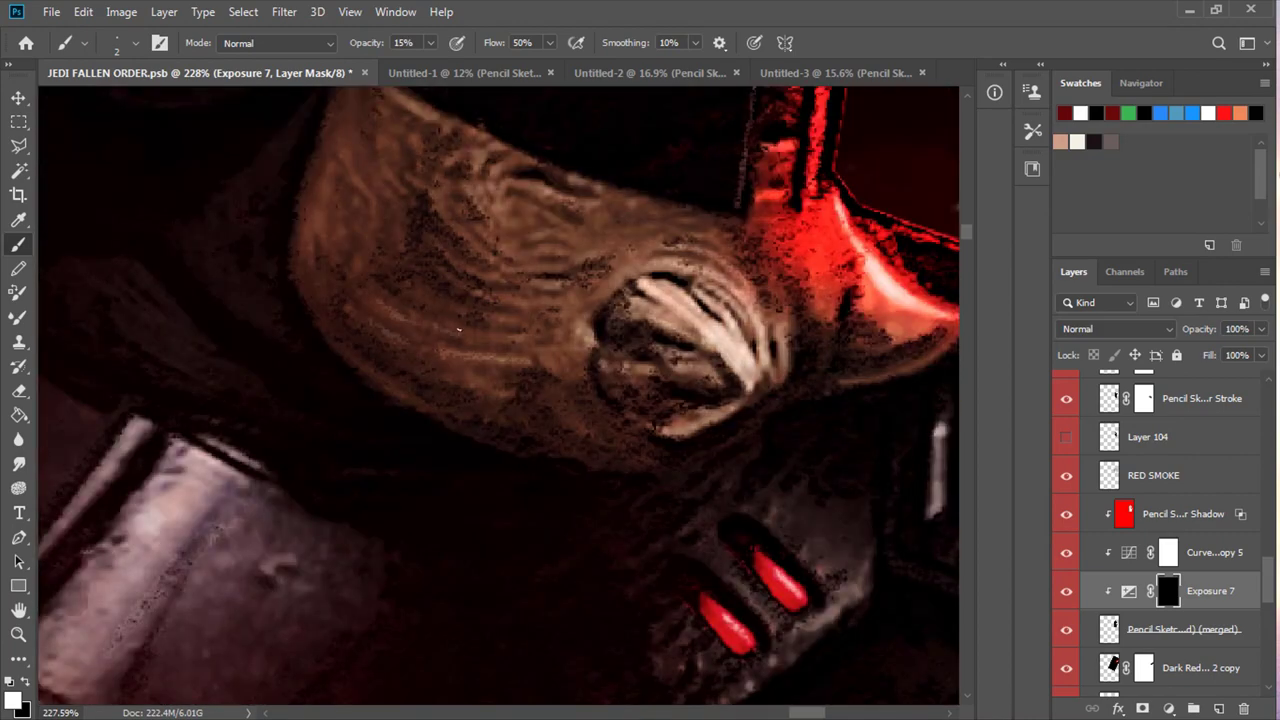
scroll(471, 219, down, 5)
scroll(450, 300, up, 5)
scroll(420, 380, down, 5)
drag(600, 405, 330, 425)
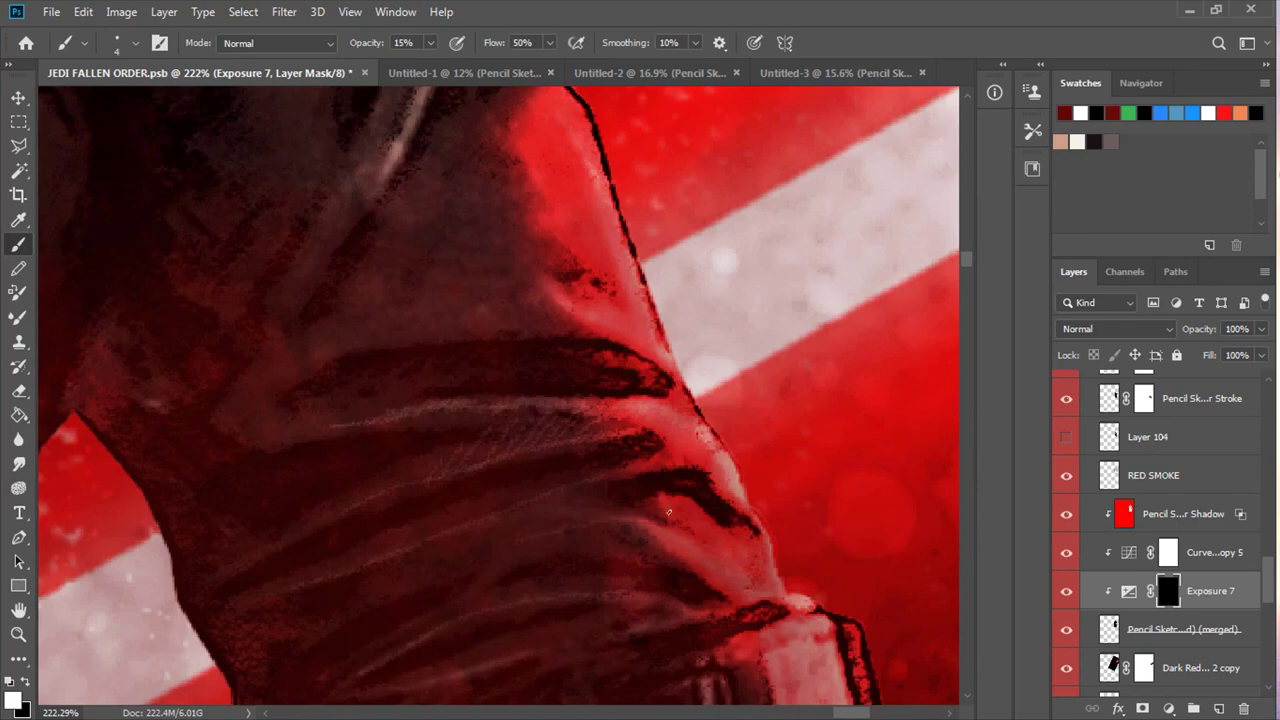
Review the brightened troopers and open the trooper sketch's layer effects
scroll(549, 291, down, 5)
scroll(531, 403, right, 5)
scroll(494, 594, left, 3)
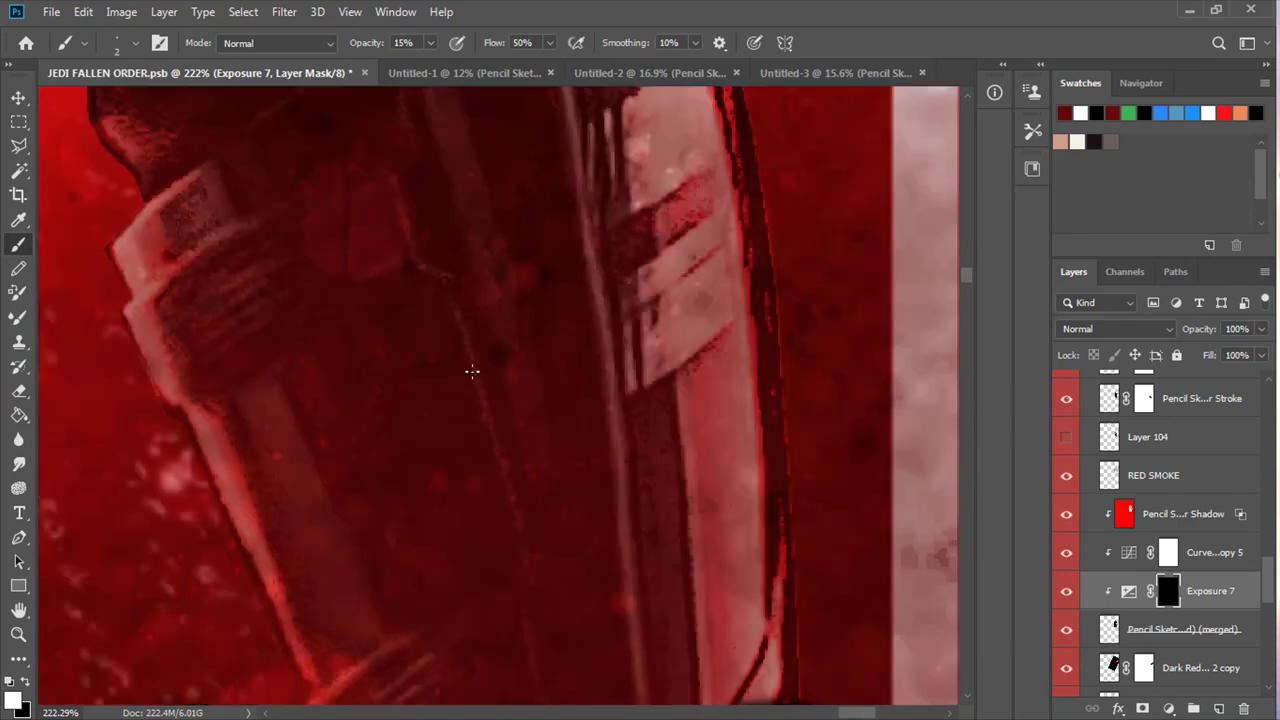
scroll(474, 369, down, 5)
scroll(416, 345, up, 5)
scroll(418, 284, down, 3)
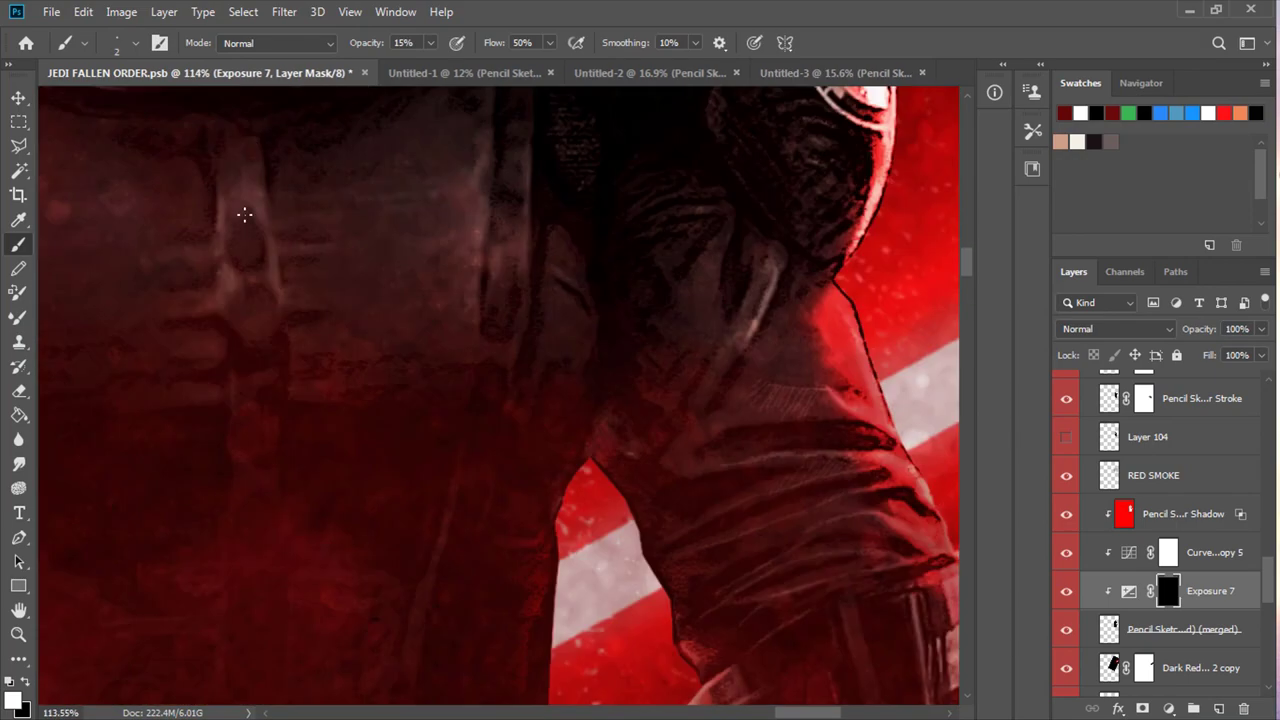
scroll(470, 267, left, 5)
scroll(470, 267, down, 1)
scroll(685, 430, up, 4)
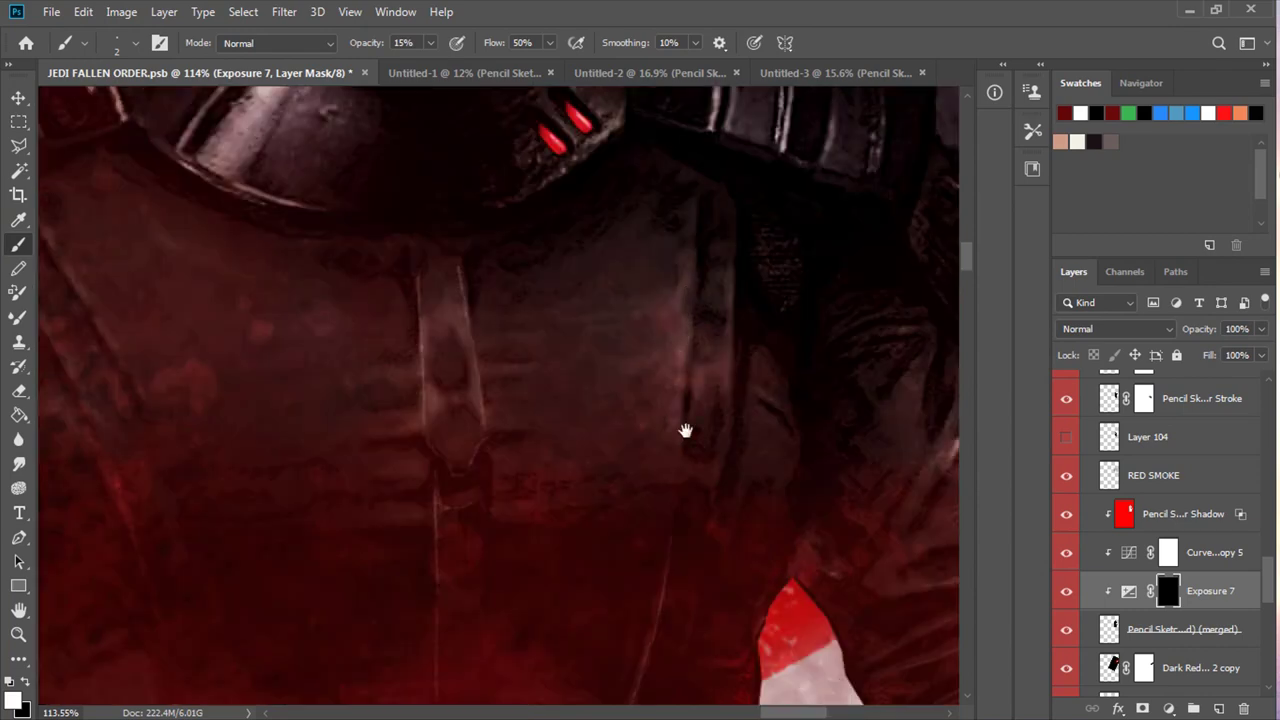
scroll(331, 168, left, 6)
scroll(331, 168, down, 2)
scroll(560, 357, down, 5)
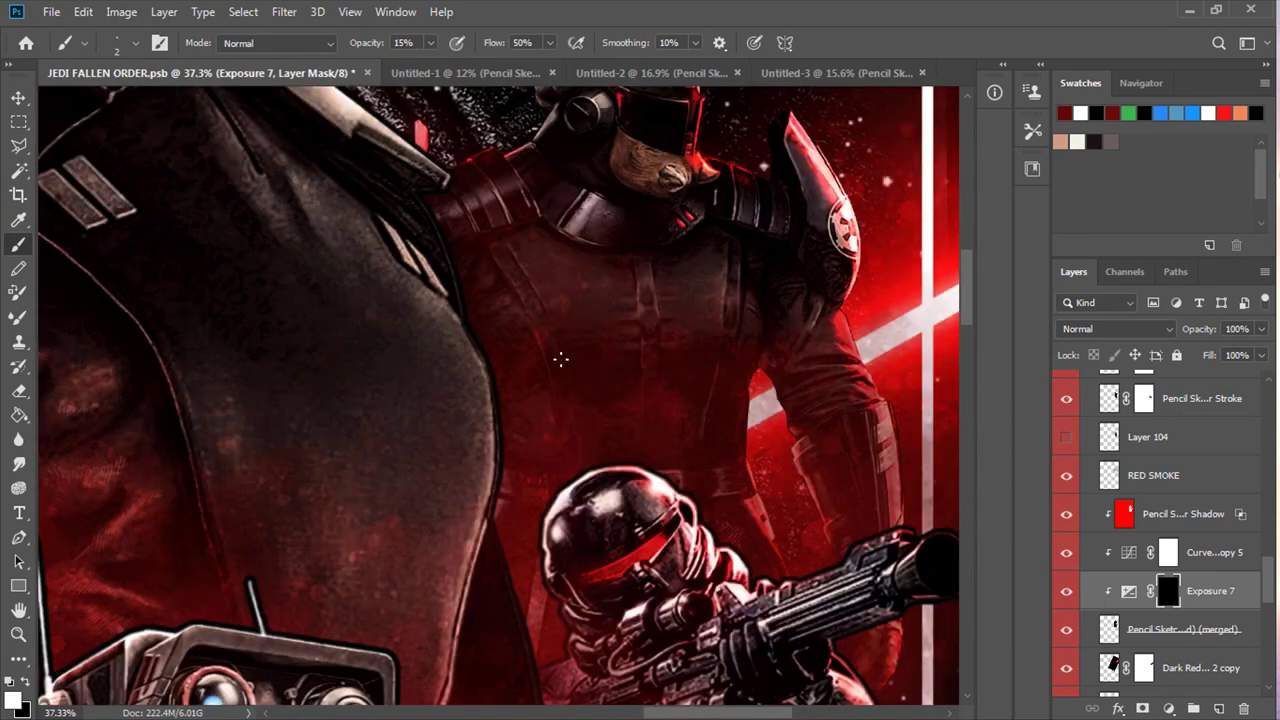
scroll(494, 220, up, 5)
scroll(548, 325, up, 2)
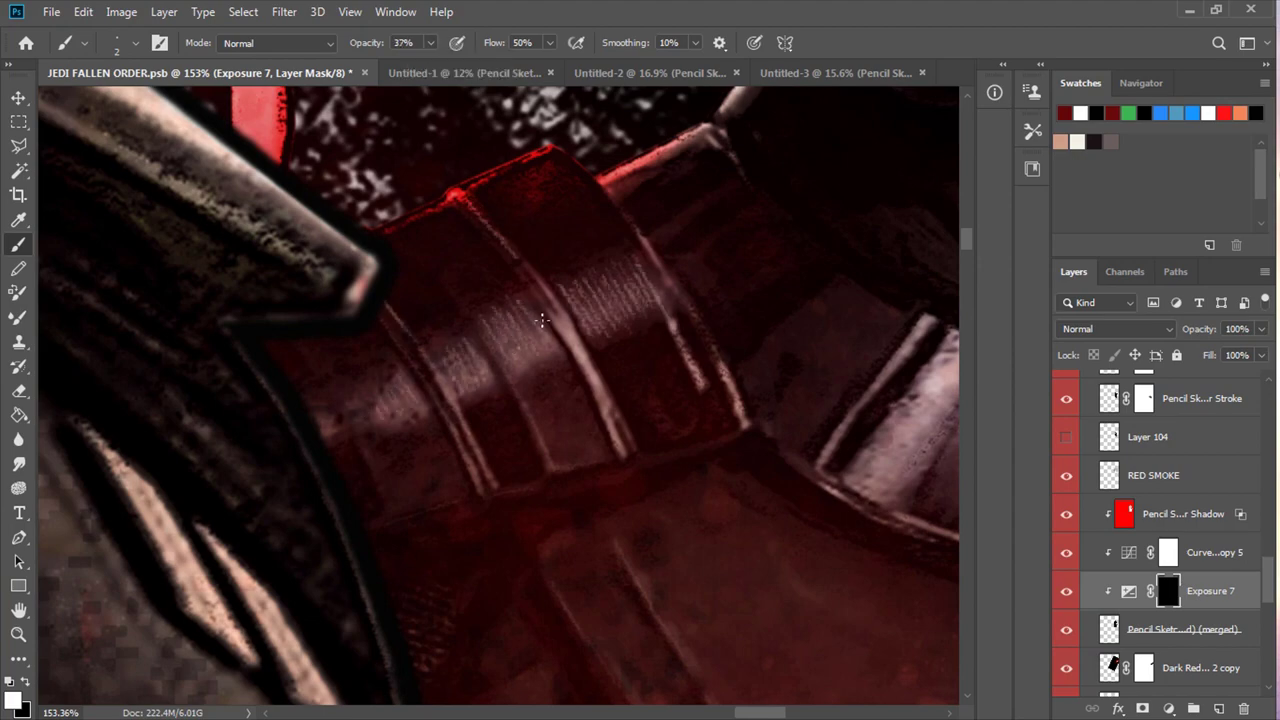
scroll(429, 373, up, 3)
scroll(480, 320, up, 5)
scroll(553, 256, up, 3)
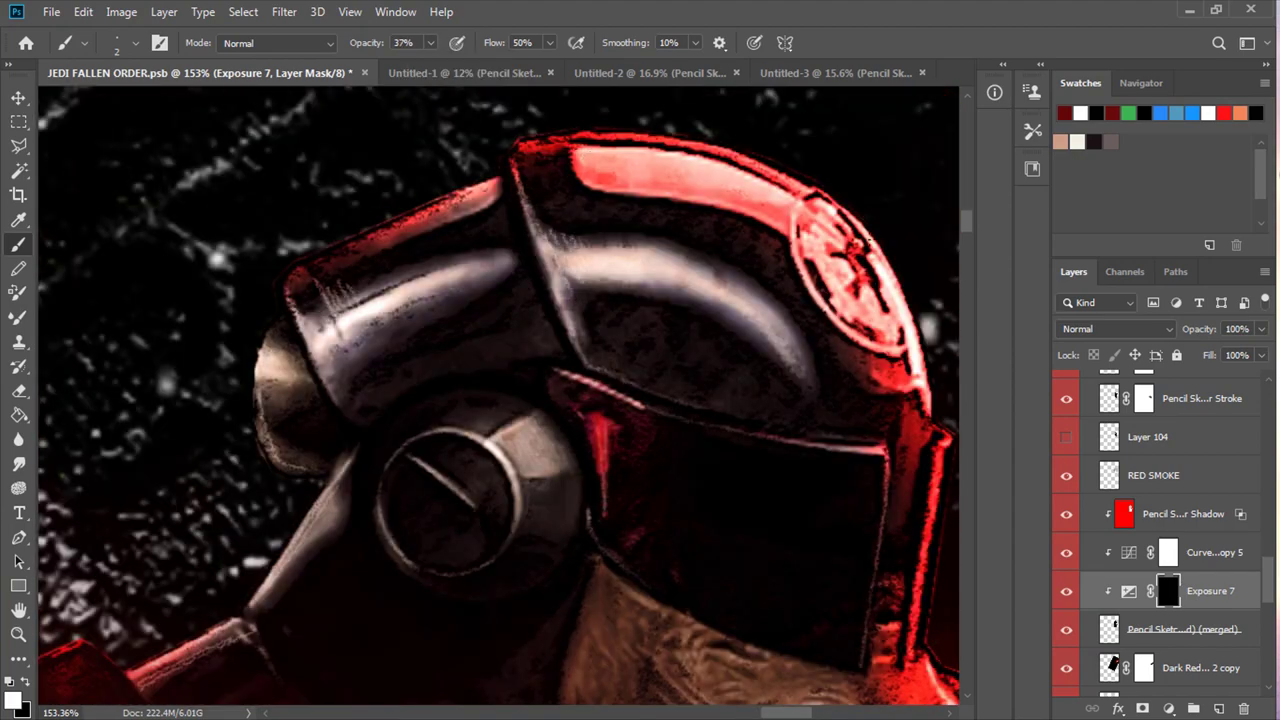
scroll(778, 350, down, 4)
scroll(758, 500, right, 3)
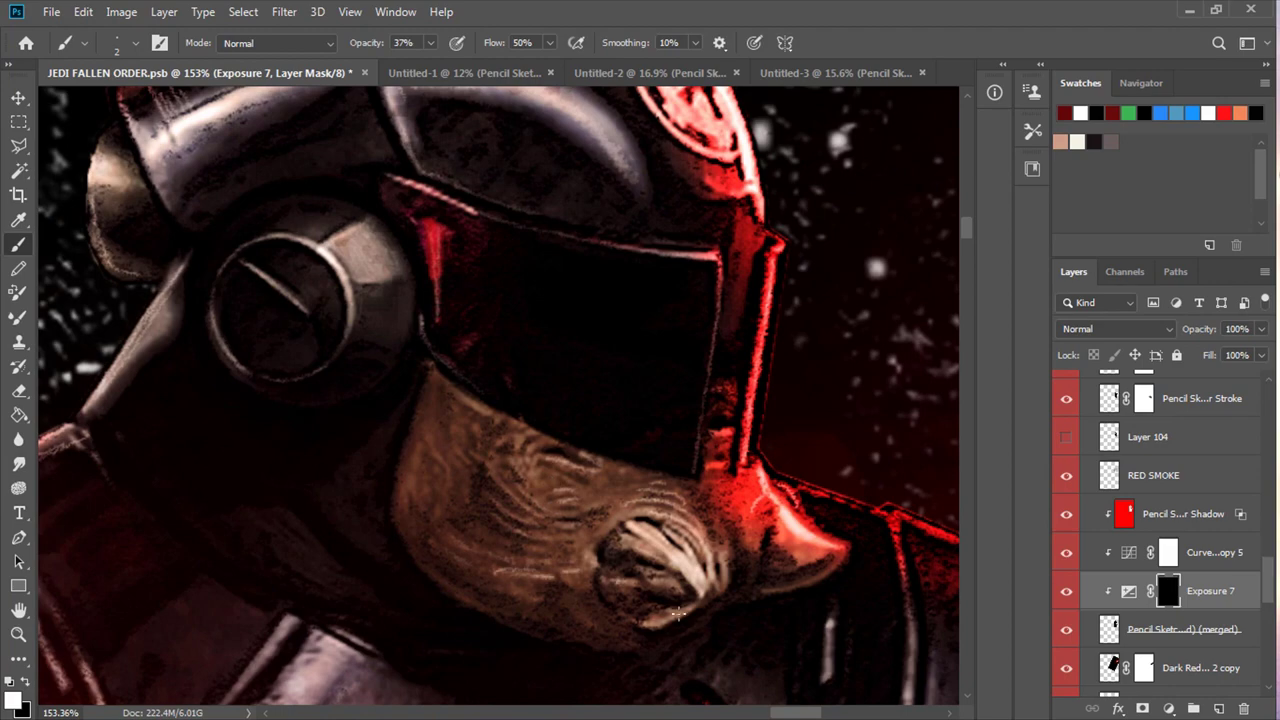
scroll(744, 555, down, 5)
scroll(700, 540, up, 3)
double_click(1185, 629)
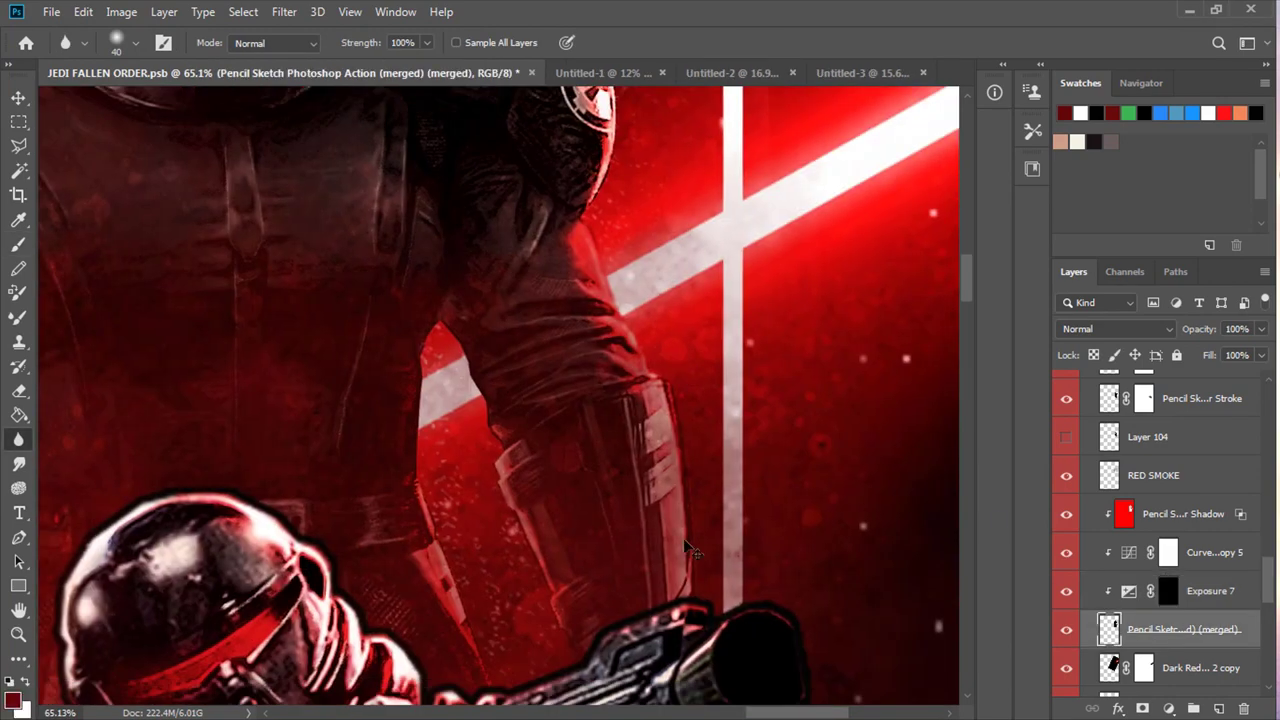
Return to editing the trooper sketch layer
drag(694, 545, 535, 400)
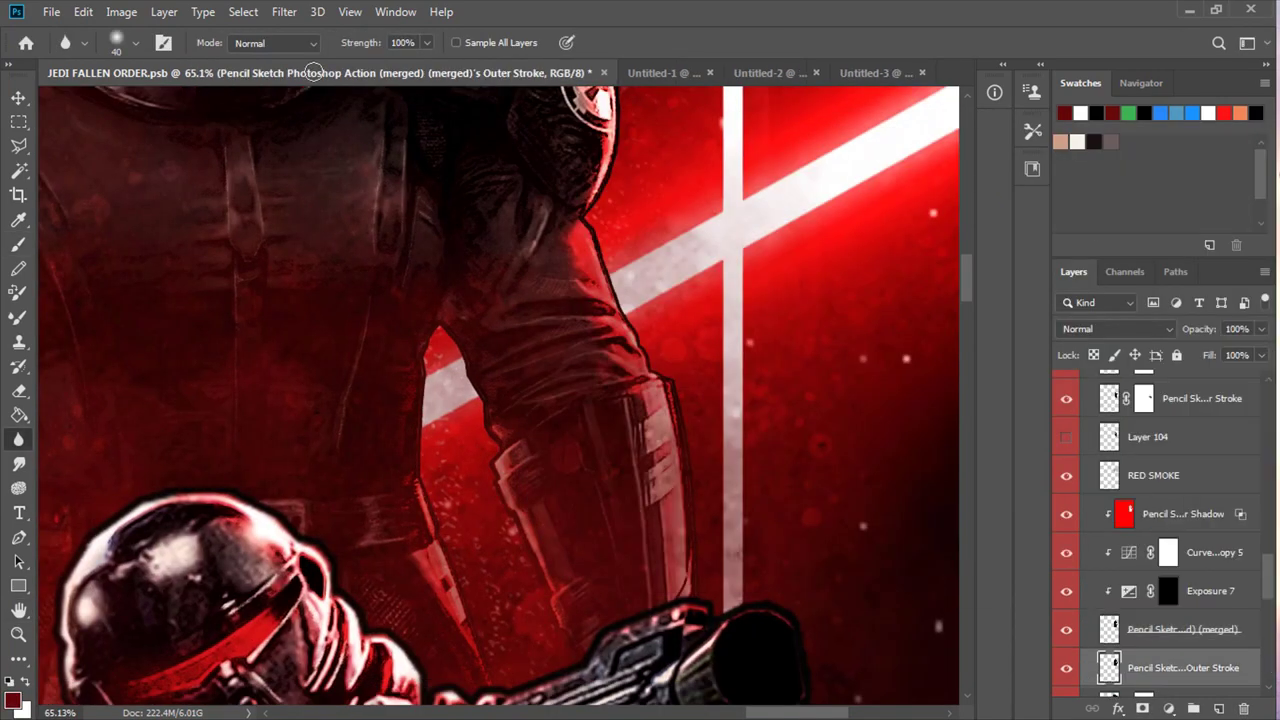
click(1008, 152)
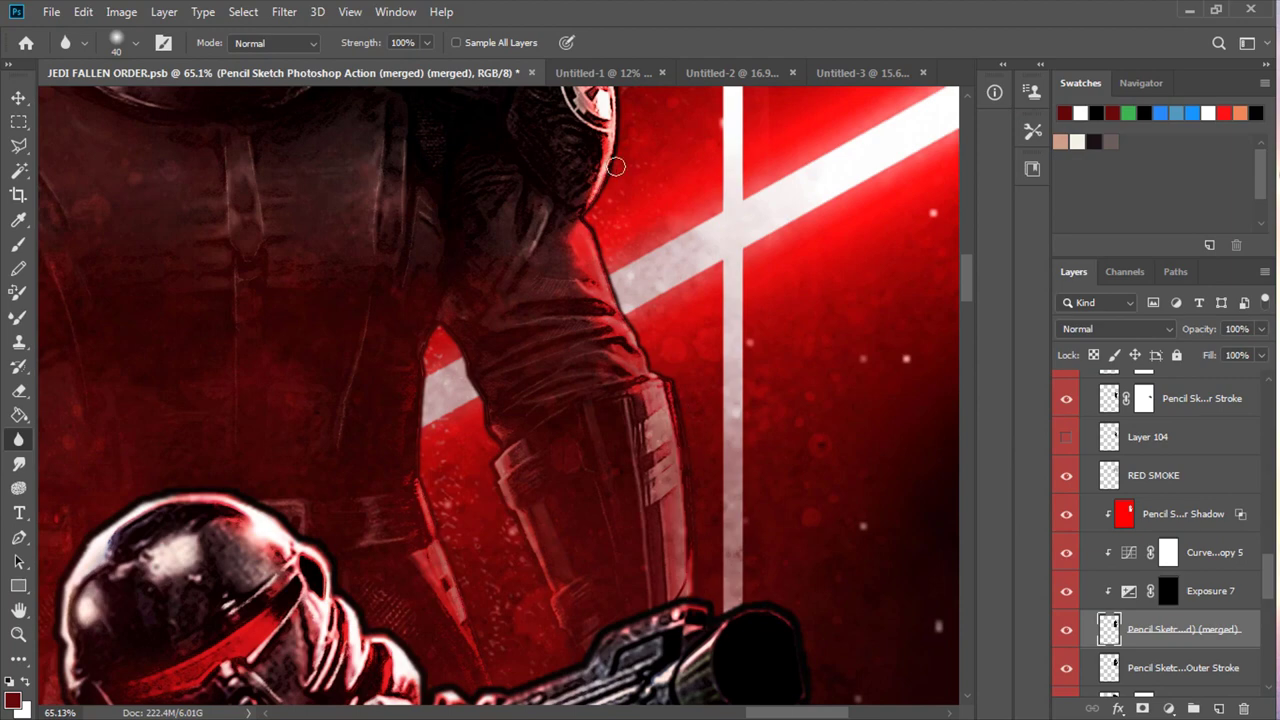
scroll(608, 173, up, 5)
scroll(432, 244, up, 3)
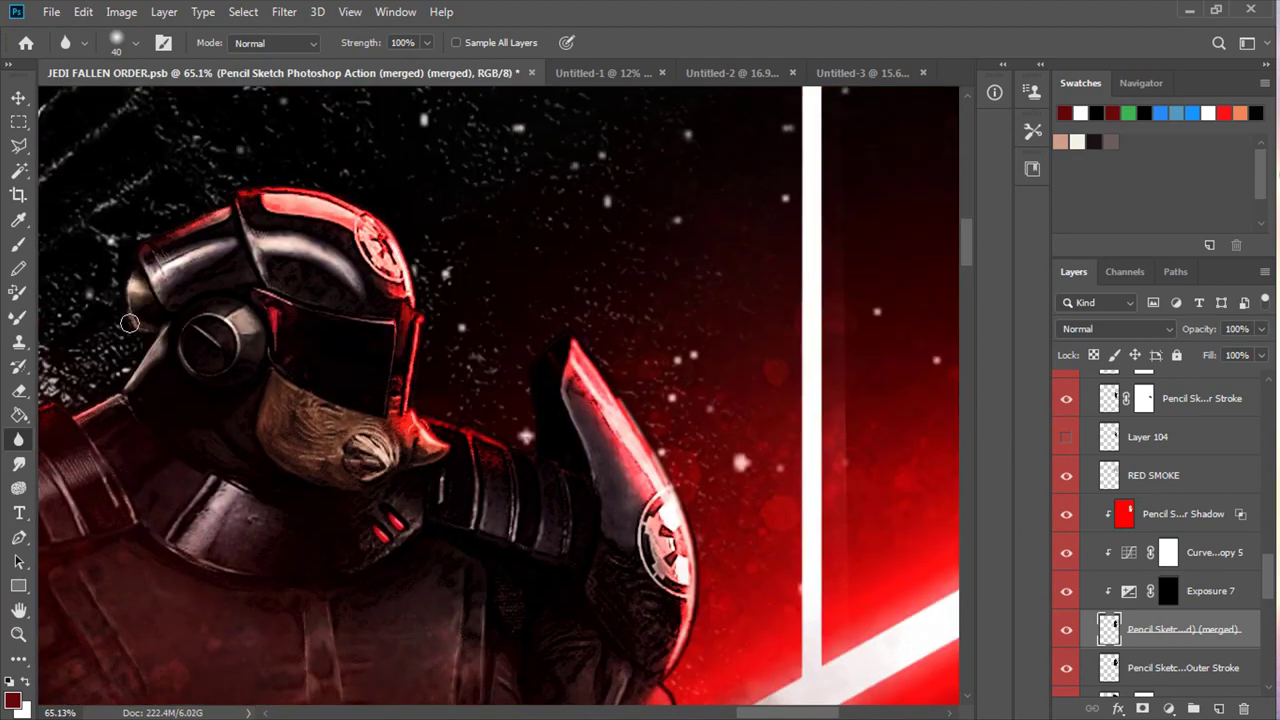
scroll(129, 299, left, 5)
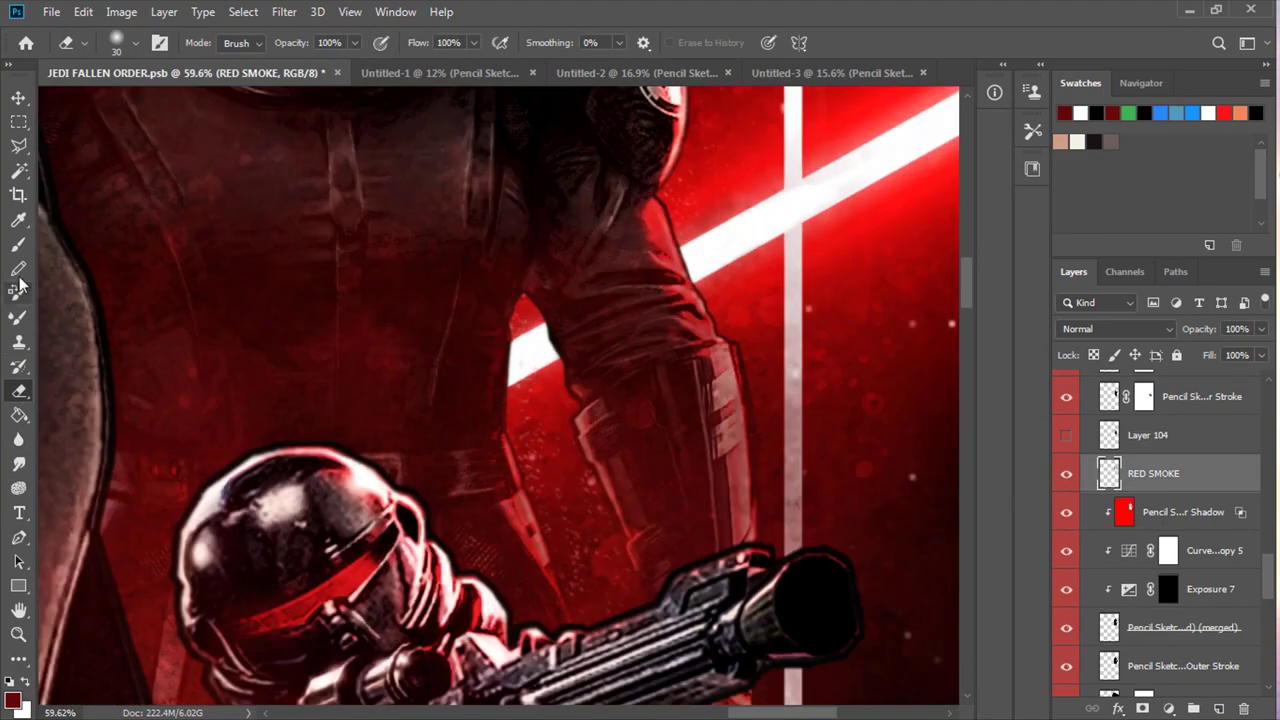
Switch to the Brush tool with the fog brush preset
key(b)
click(115, 42)
double_click(125, 336)
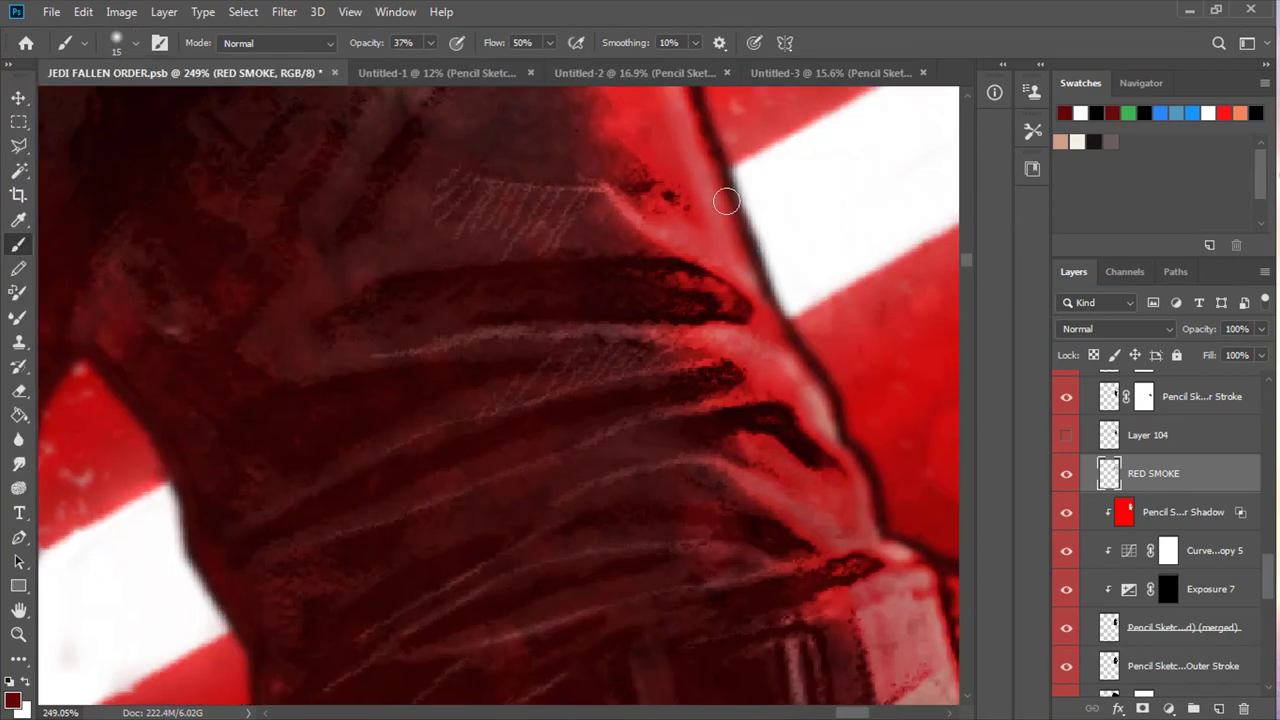
Enable an Inner Shadow in the trooper sketch's layer style
scroll(1133, 585, down, 1)
double_click(1133, 585)
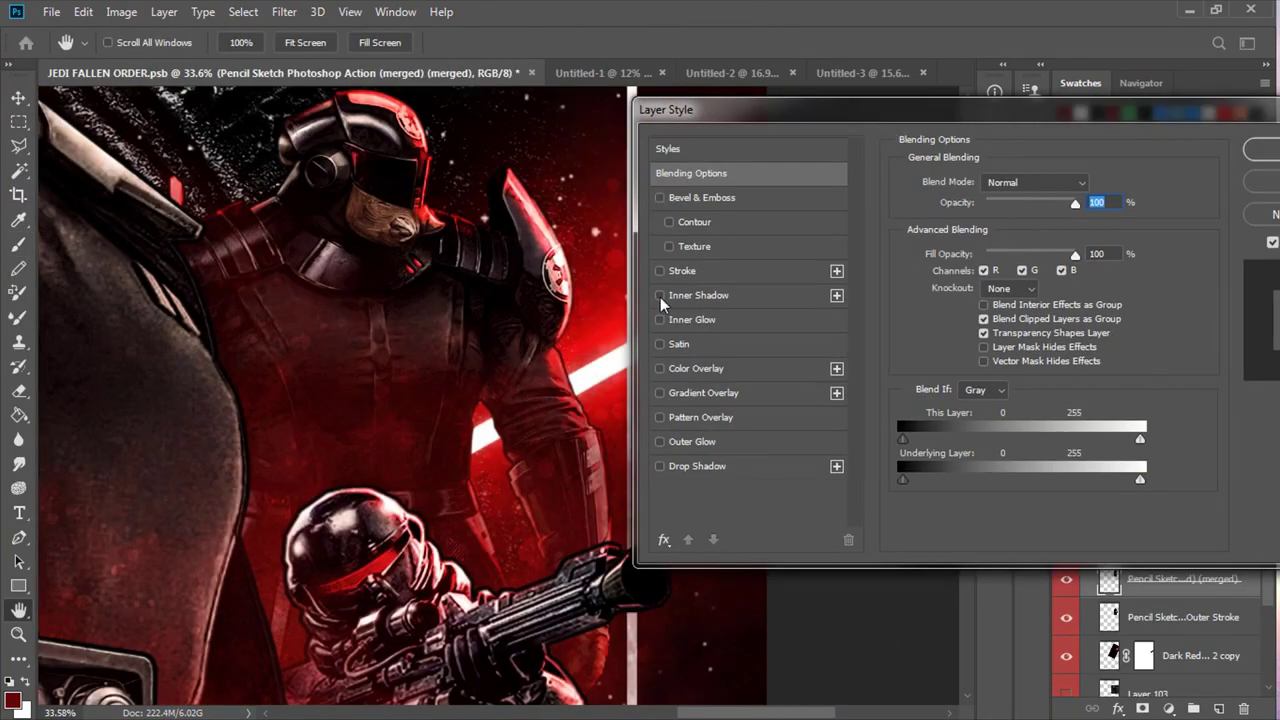
click(698, 295)
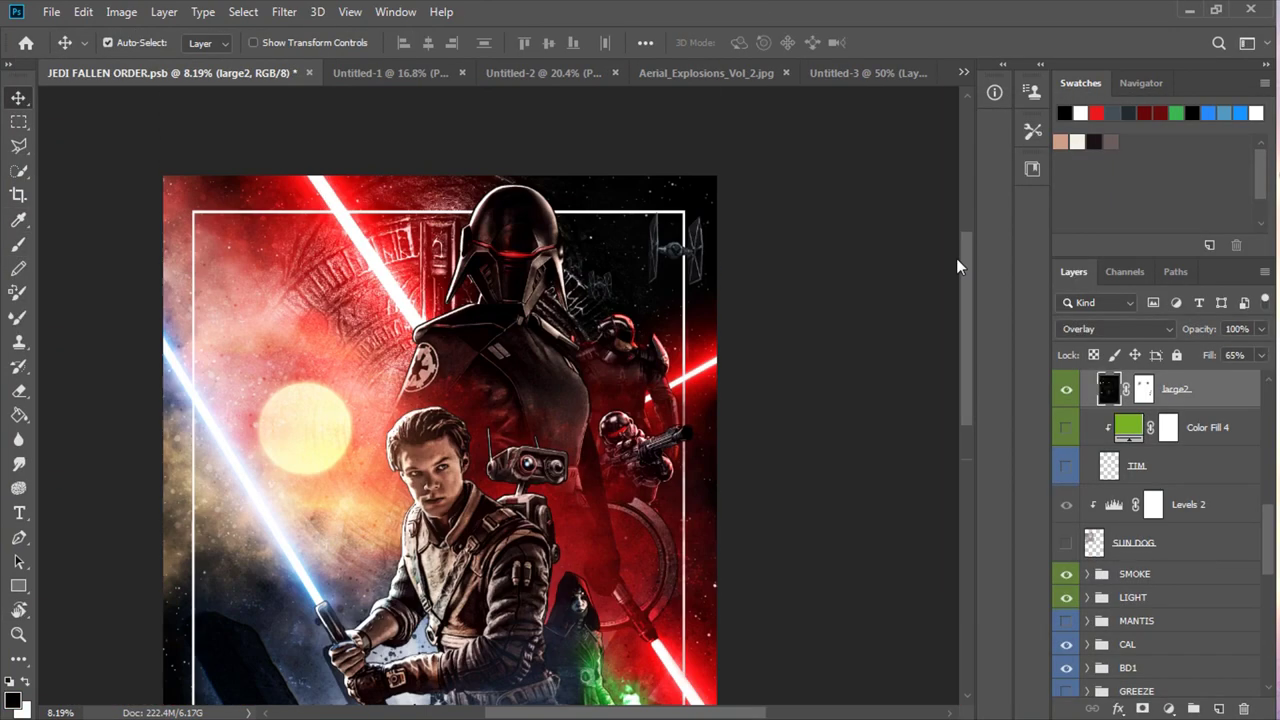
Expand the TIE GROUP, show the TROOPERS layer and confirm its layer effects
click(1117, 528)
scroll(700, 400, up, 2)
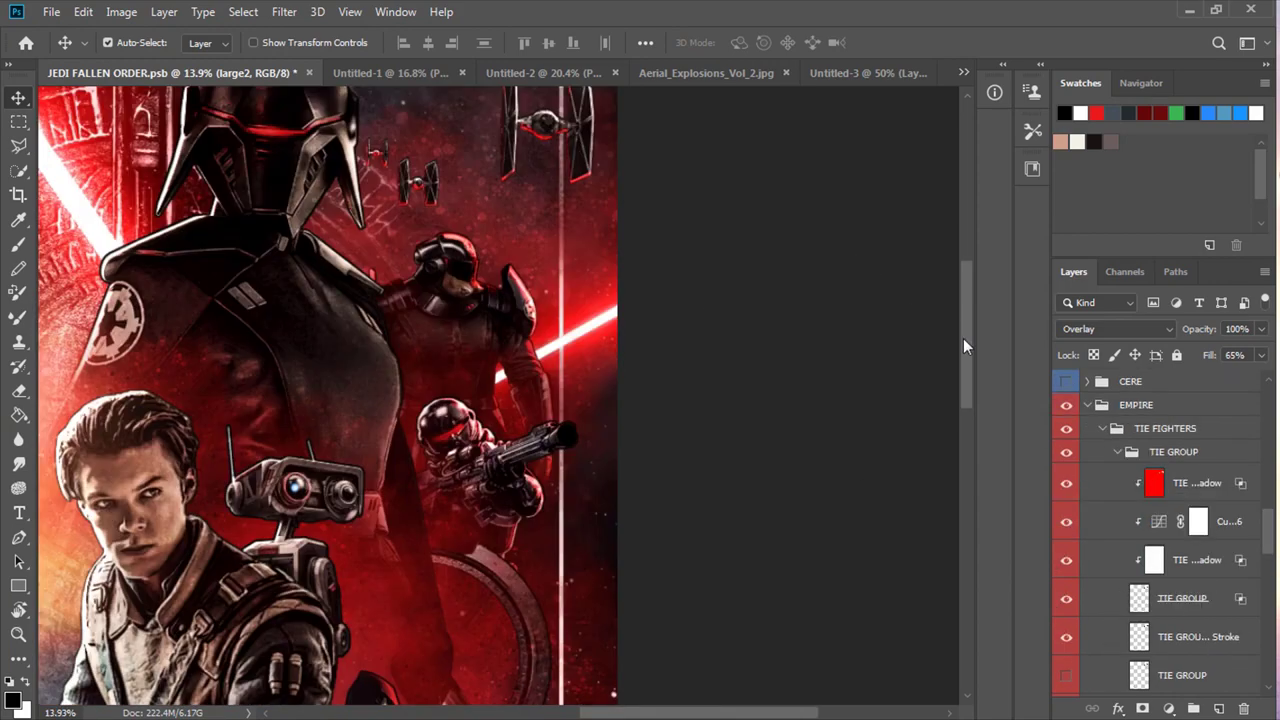
drag(966, 338, 966, 500)
click(1066, 560)
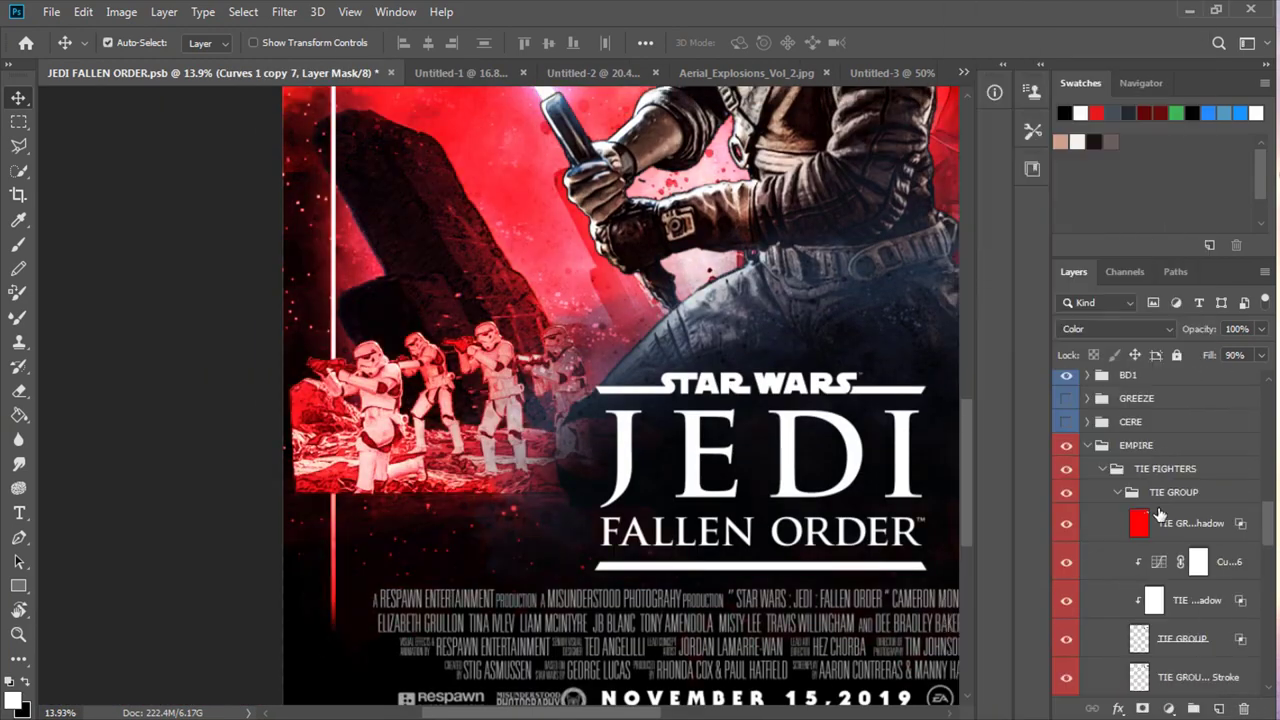
double_click(1200, 494)
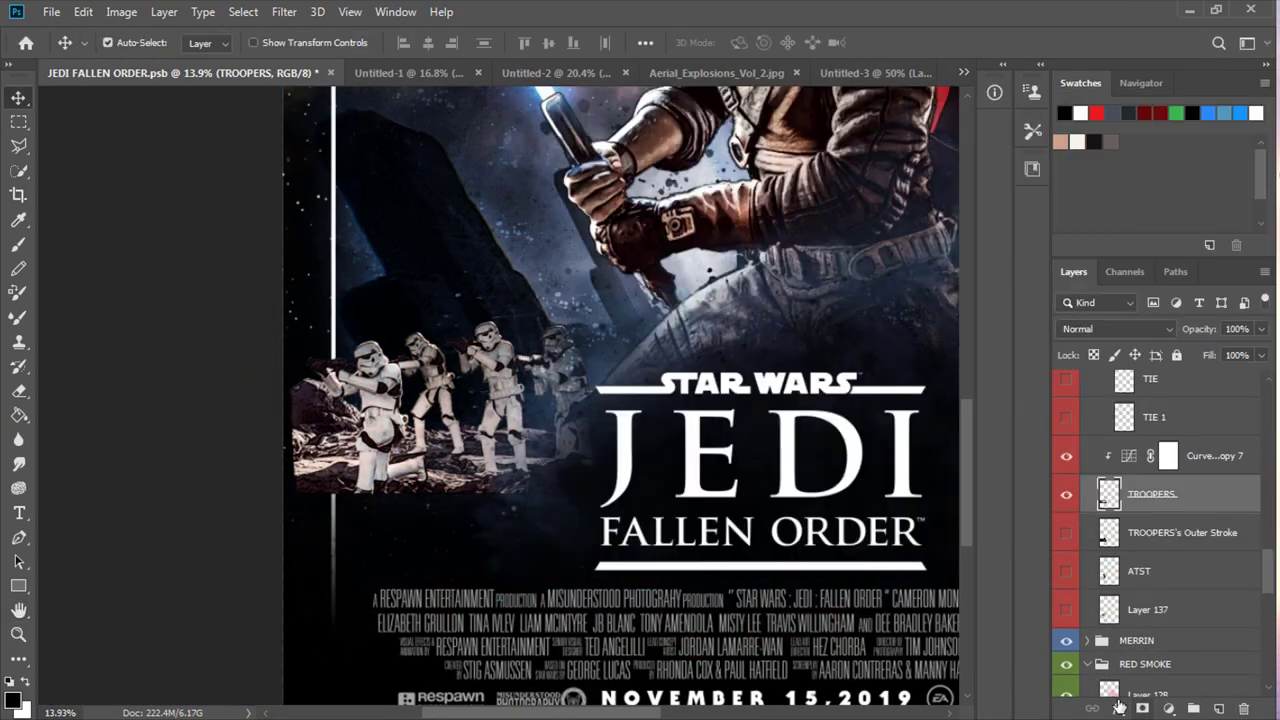
key(b)
scroll(696, 444, up, 2)
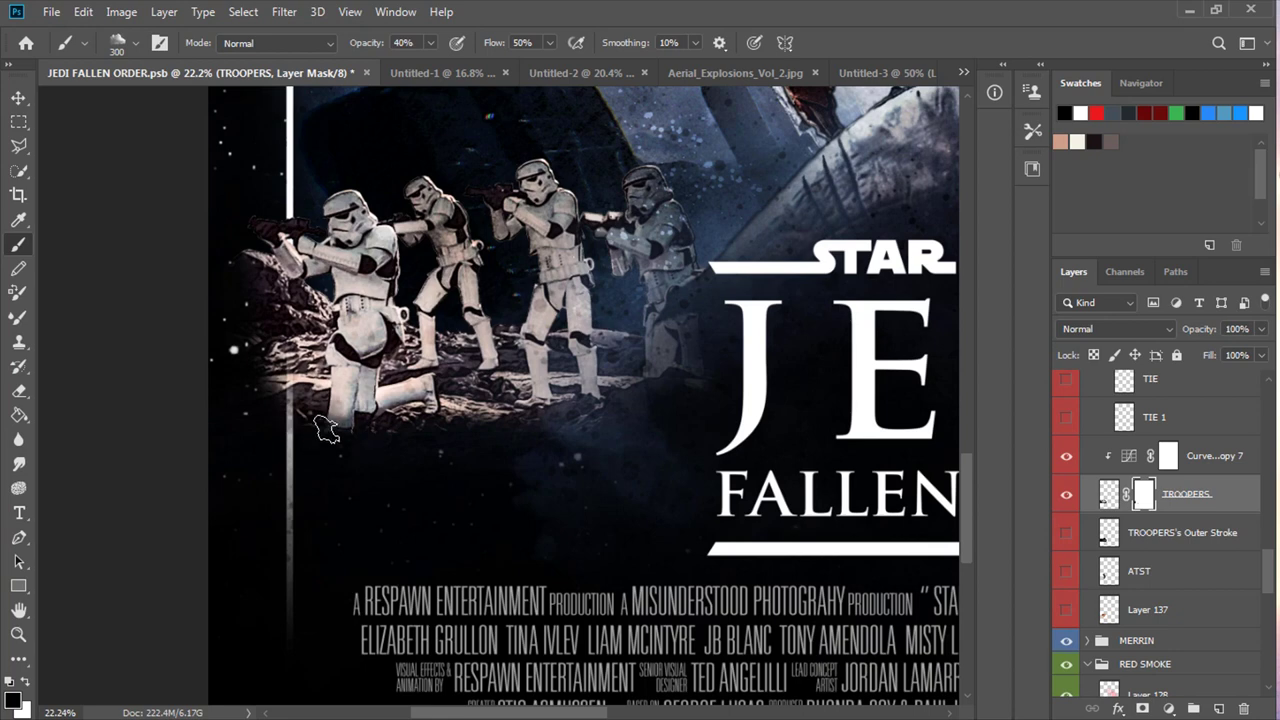
Add empty Layer 138 above the curves adjustment and sample a near-black colour
key(ctrl+shift+alt+n)
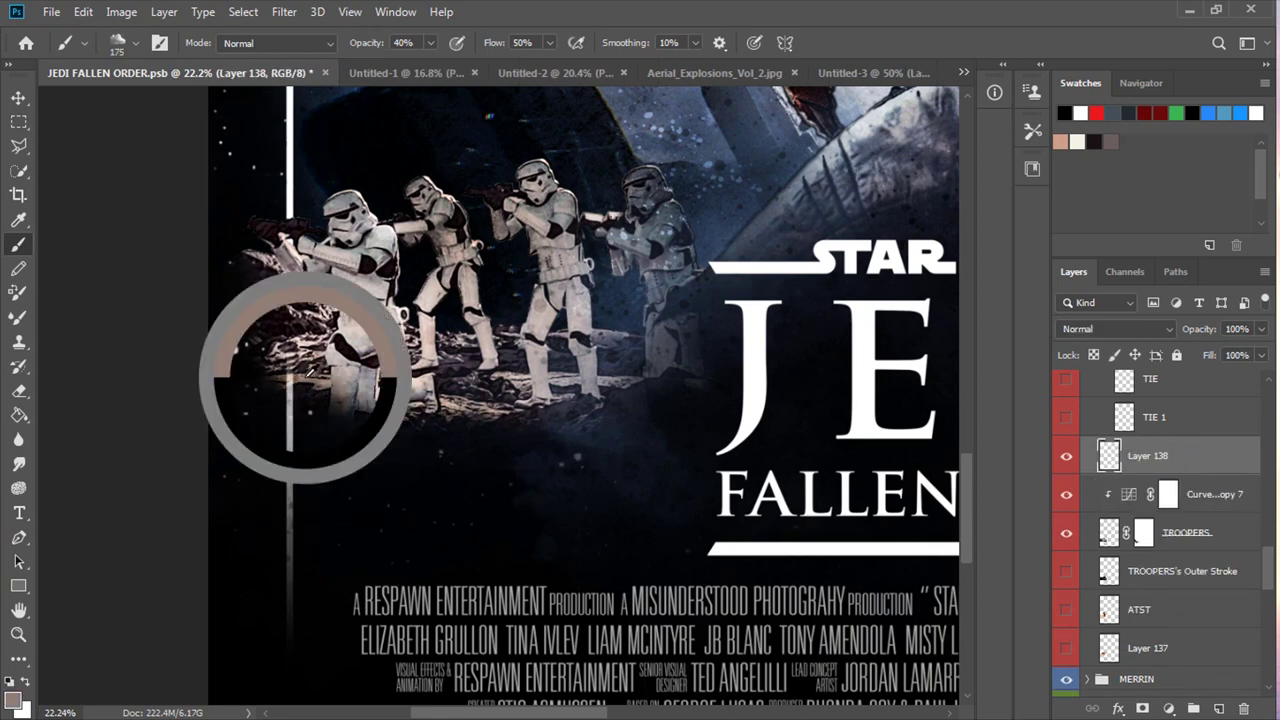
key(bracketleft)
key(bracketleft)
alt+click(470, 440)
scroll(529, 478, down, 2)
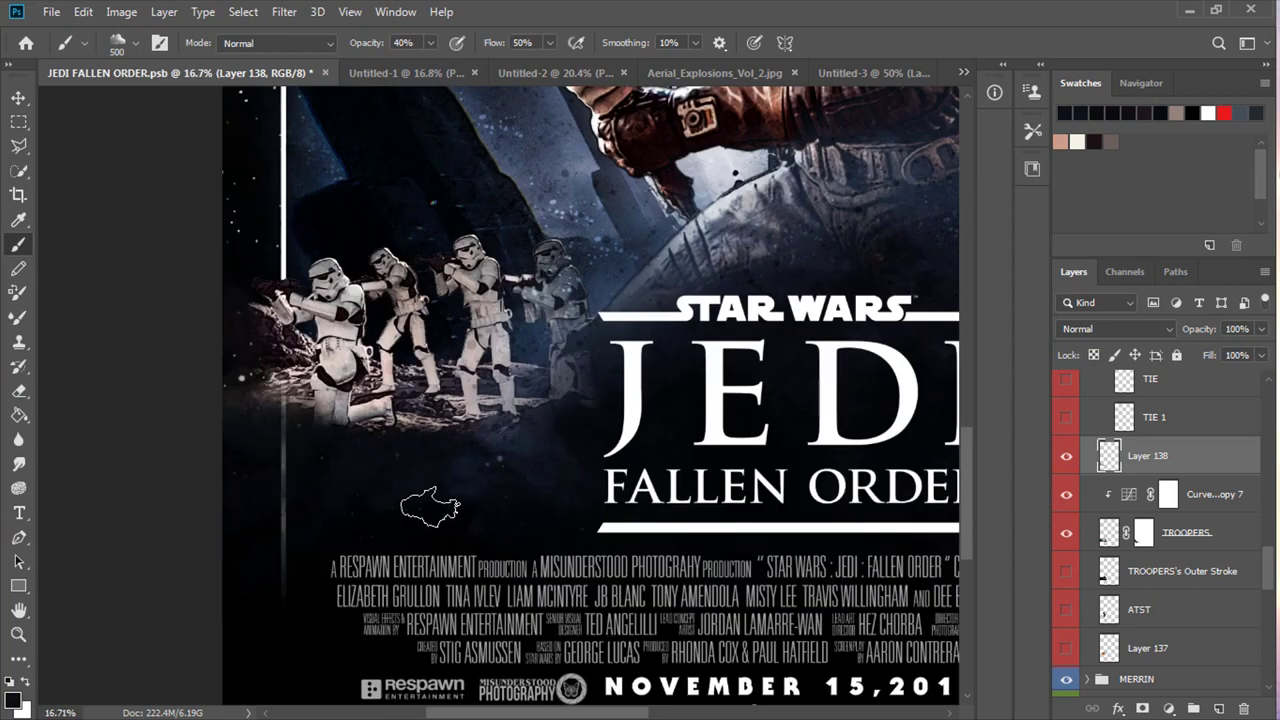
scroll(517, 447, up, 2)
Target the TROOPERS mask, check the BORDER mask, then reselect the TROOPERS layer
key(alt+bracketleft)
key(alt+bracketleft)
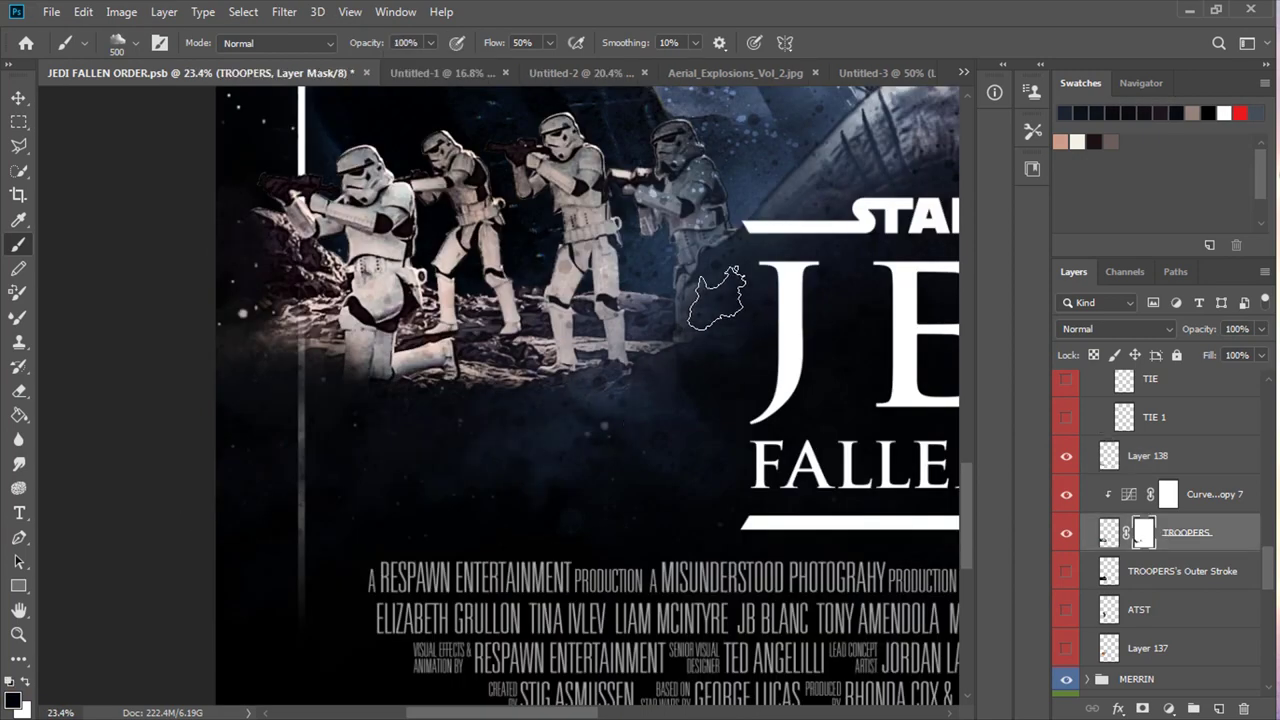
scroll(350, 380, up, 2)
scroll(300, 365, up, 2)
scroll(222, 428, down, 2)
scroll(222, 450, down, 2)
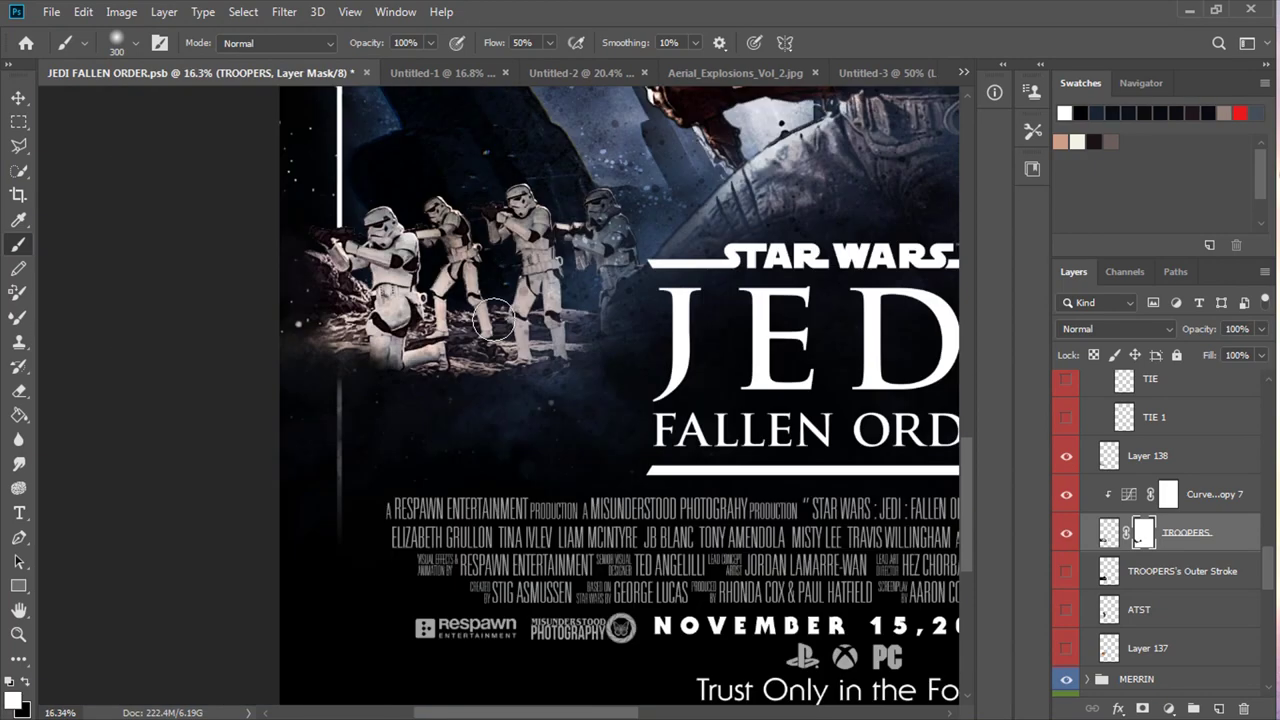
scroll(220, 500, down, 2)
ctrl+click(220, 560)
scroll(651, 571, down, 3)
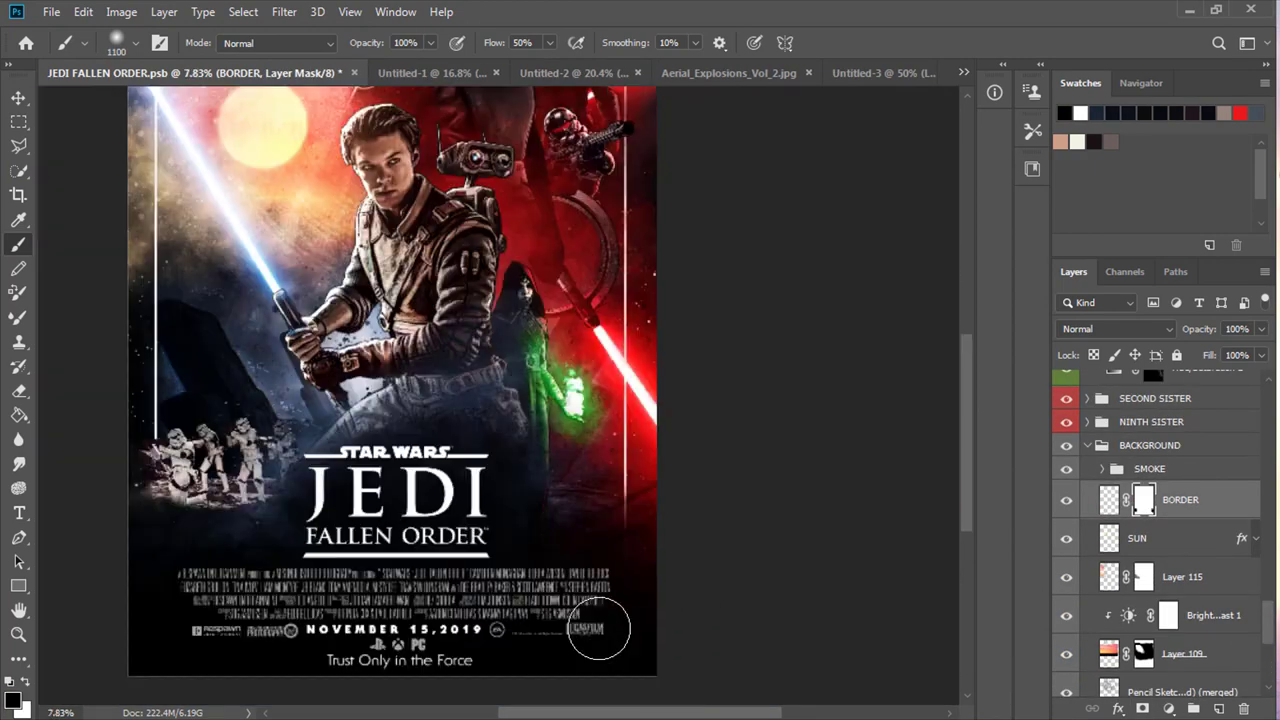
ctrl+click(345, 425)
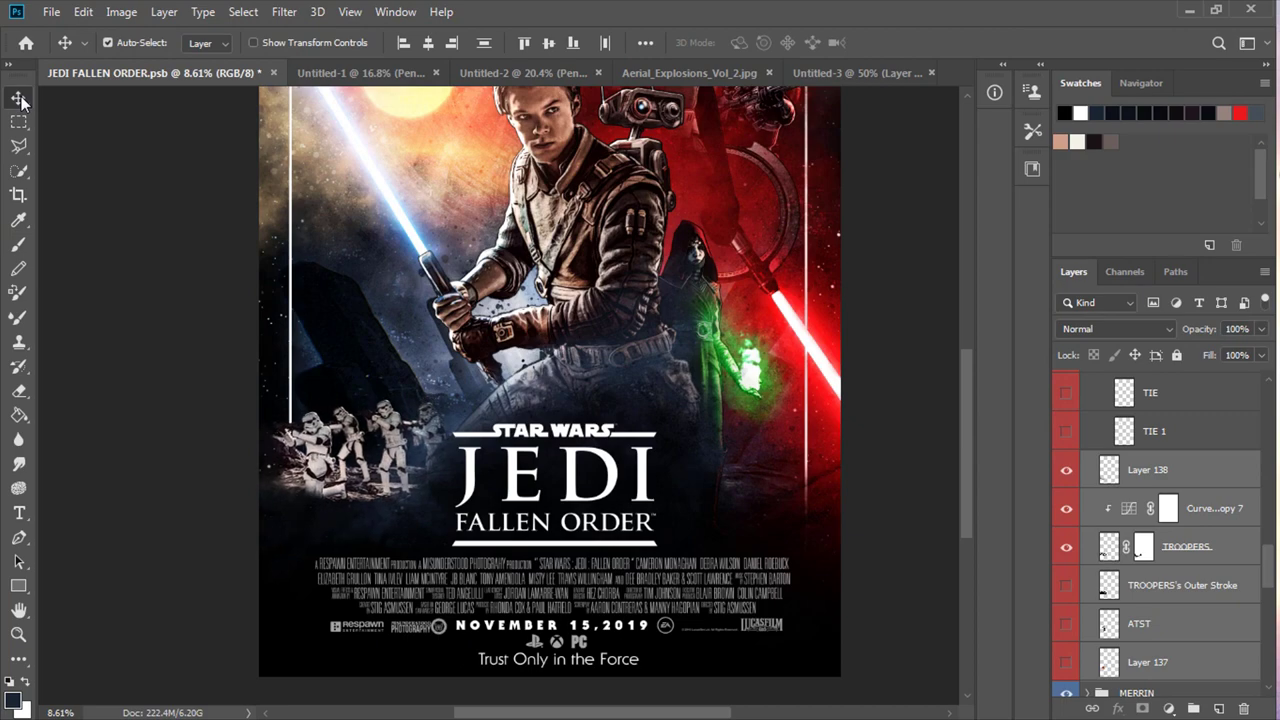
scroll(300, 400, up, 3)
Enlarge the Blur brush and work around the troopers' outlines to soften them
scroll(300, 398, up, 3)
key(bracketright)
key(bracketright)
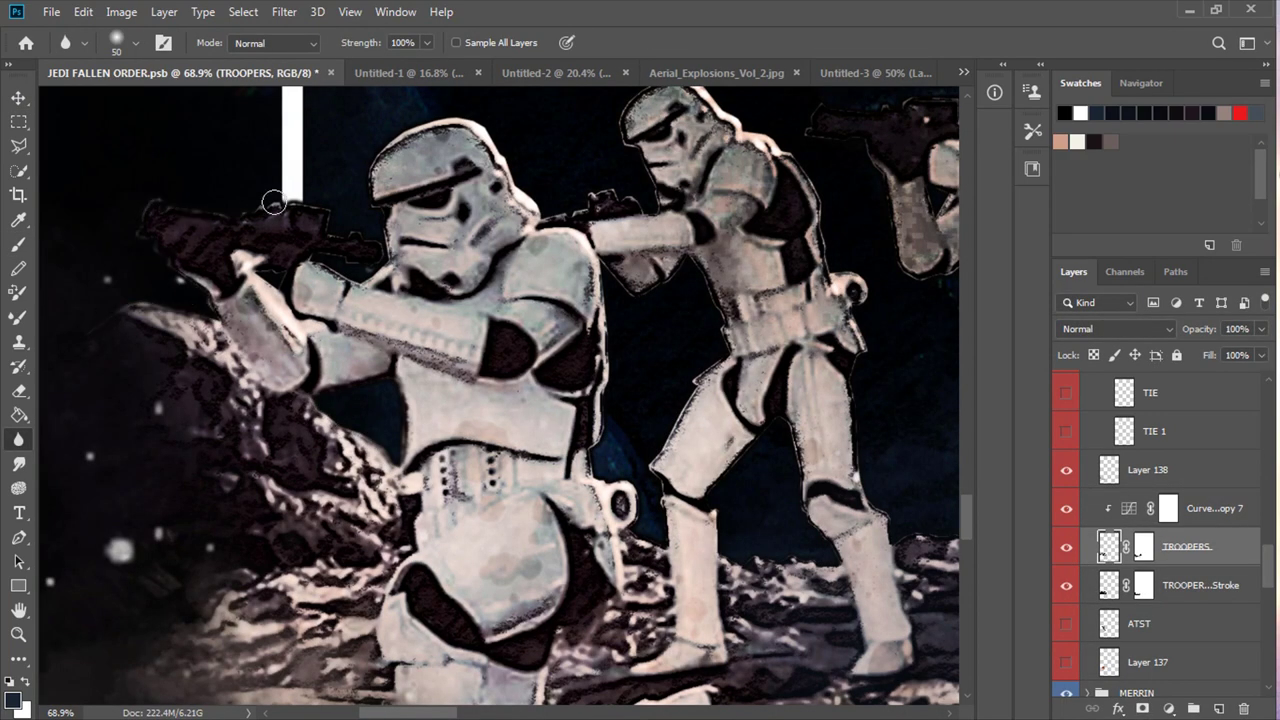
scroll(560, 300, right, 3)
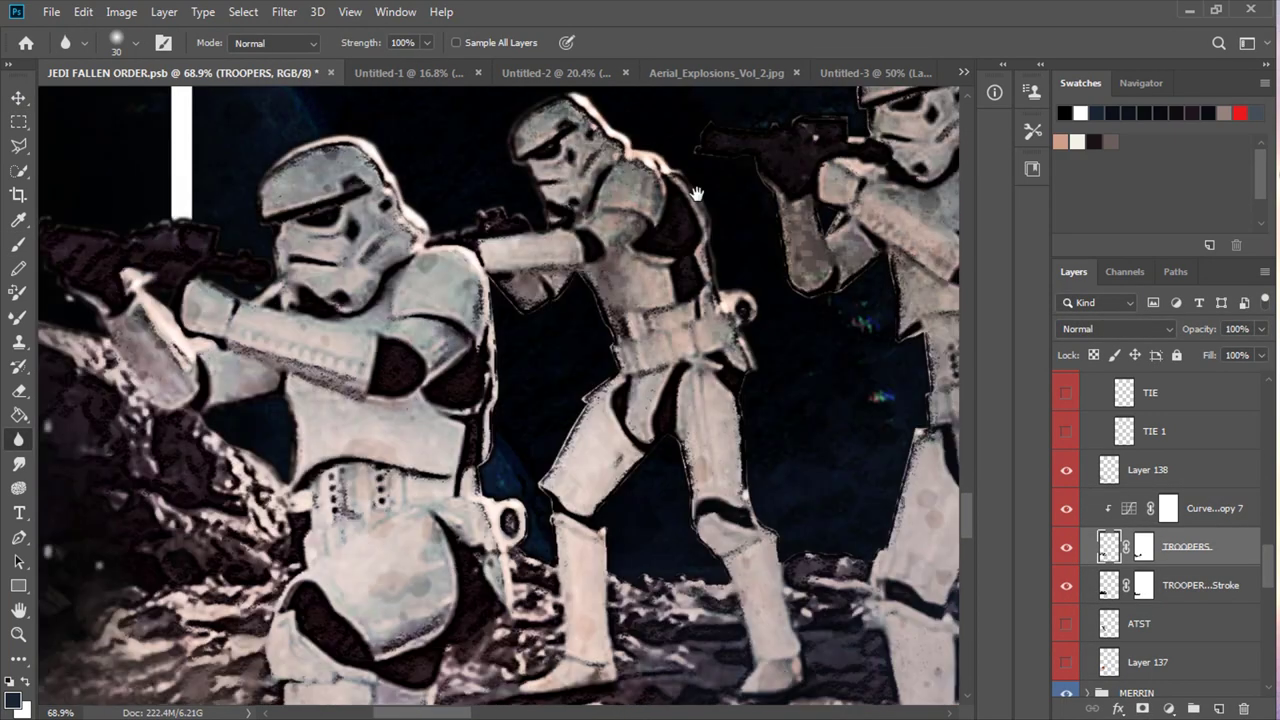
scroll(660, 440, down, 2)
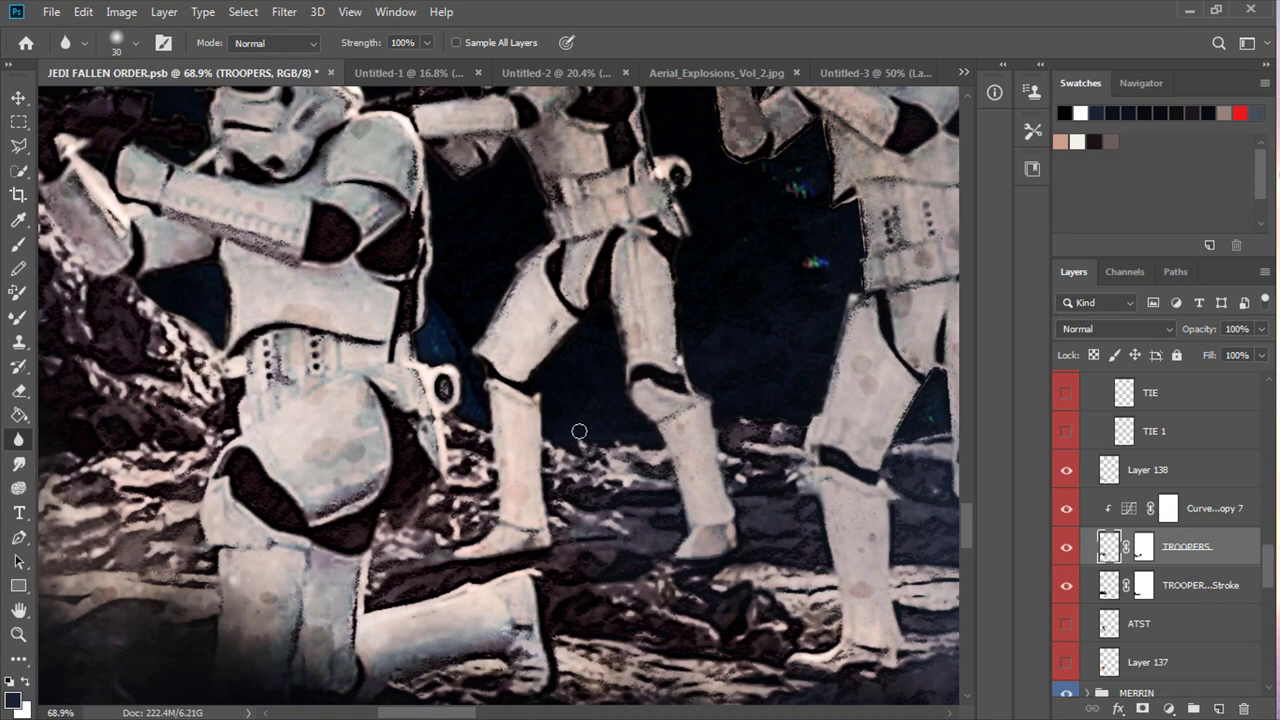
scroll(700, 320, up, 5)
scroll(851, 193, up, 1)
scroll(807, 493, down, 3)
scroll(807, 493, right, 1)
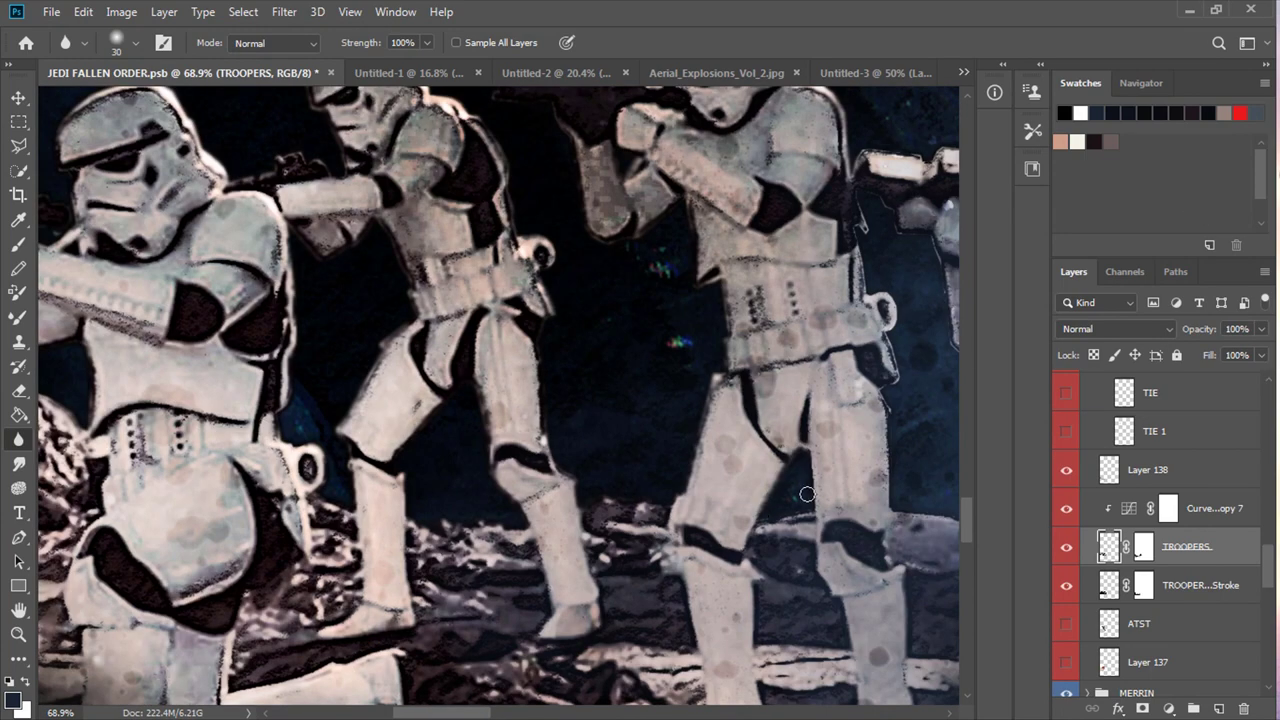
scroll(863, 207, right, 3)
scroll(795, 271, down, 1)
scroll(655, 346, up, 3)
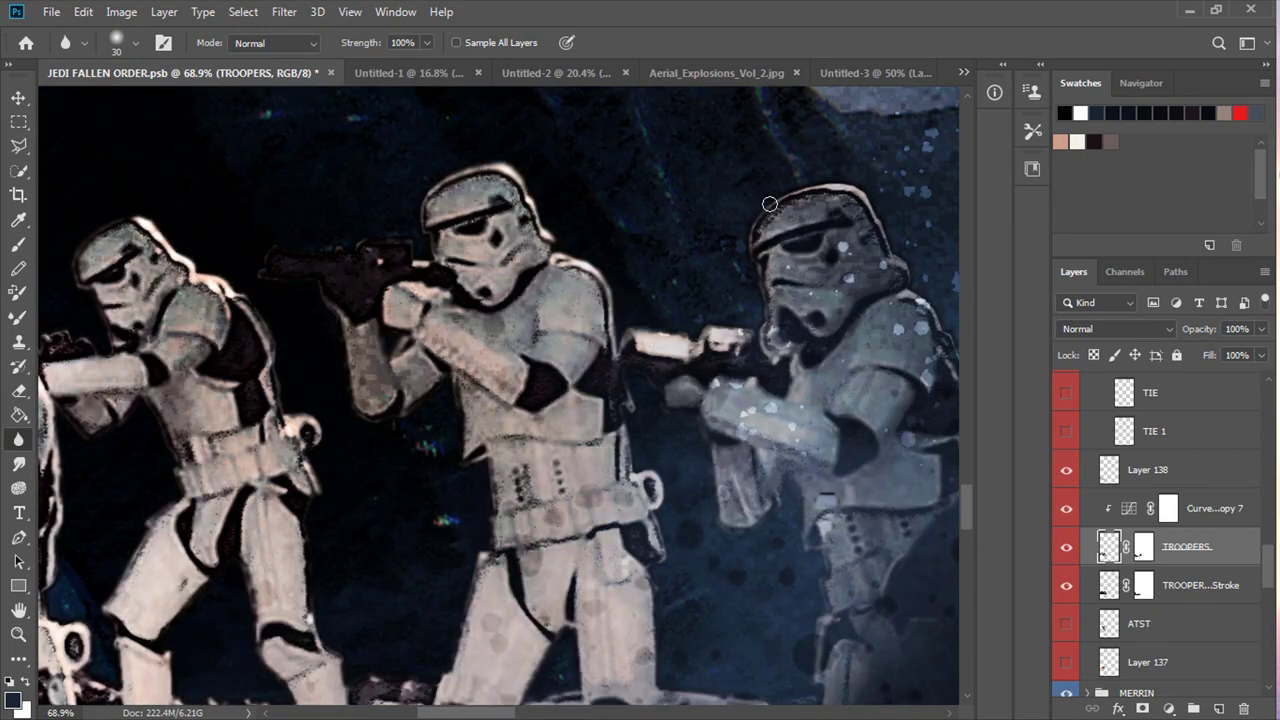
scroll(802, 359, right, 2)
scroll(353, 232, left, 3)
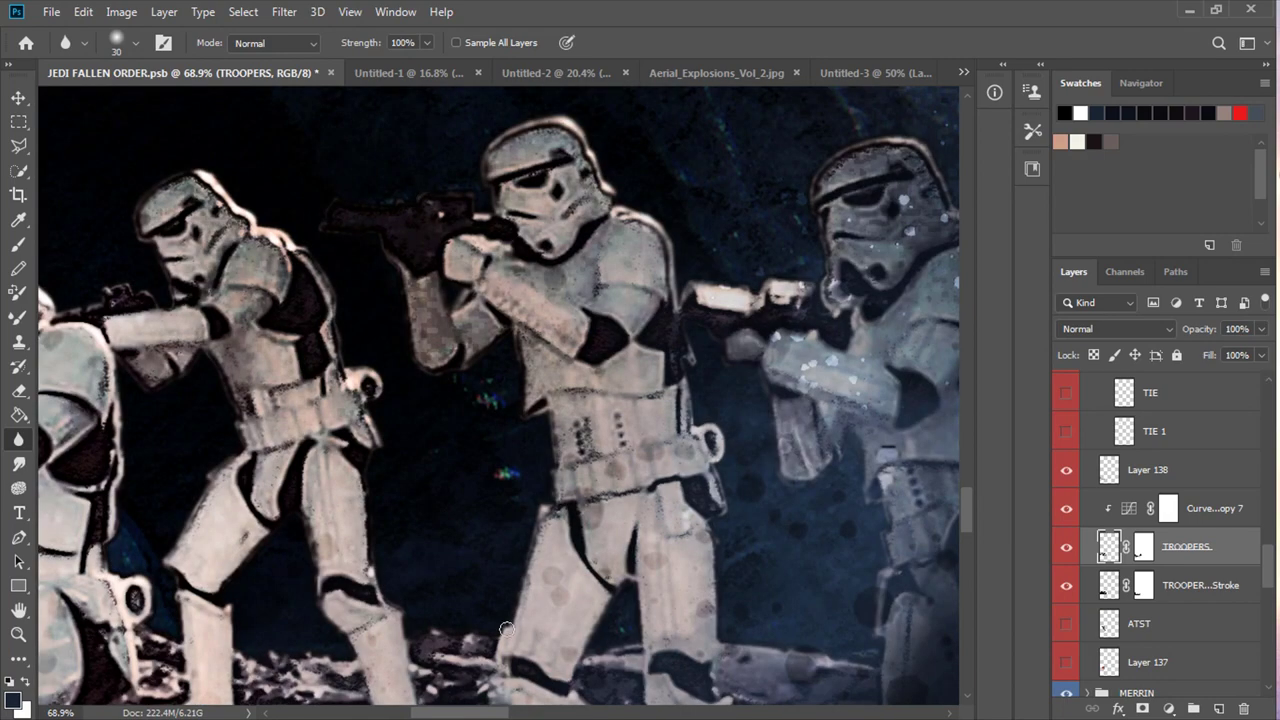
scroll(103, 543, down, 2)
scroll(793, 480, up, 2)
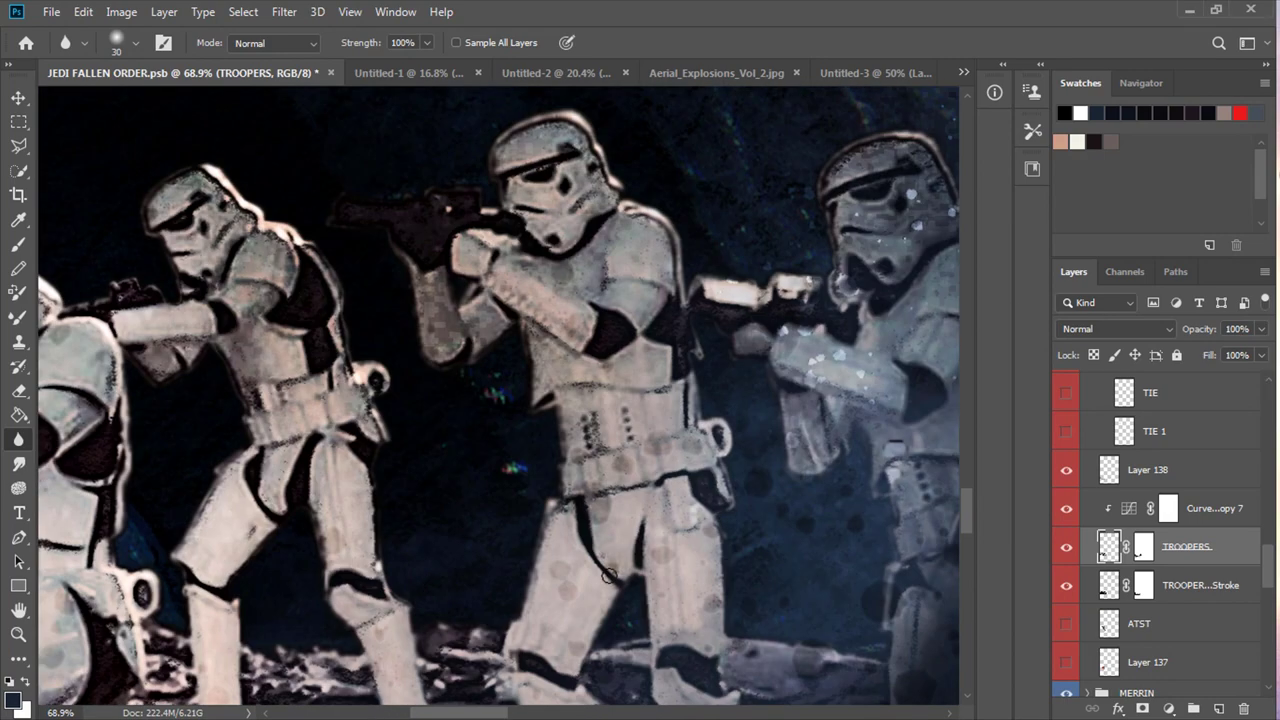
scroll(390, 453, down, 2)
scroll(321, 371, up, 2)
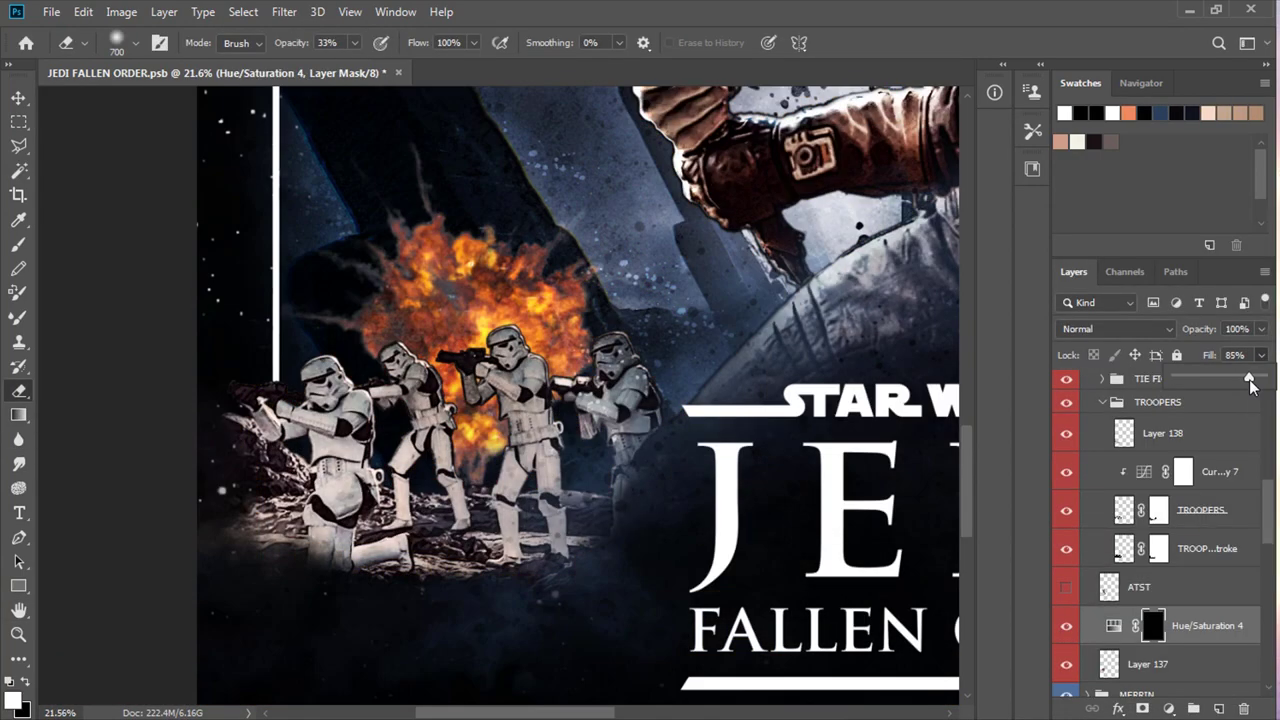
Set explosion Layer 137's blend mode to Linear Dodge (Add), then Screen
click(1150, 664)
click(1115, 328)
click(1100, 403)
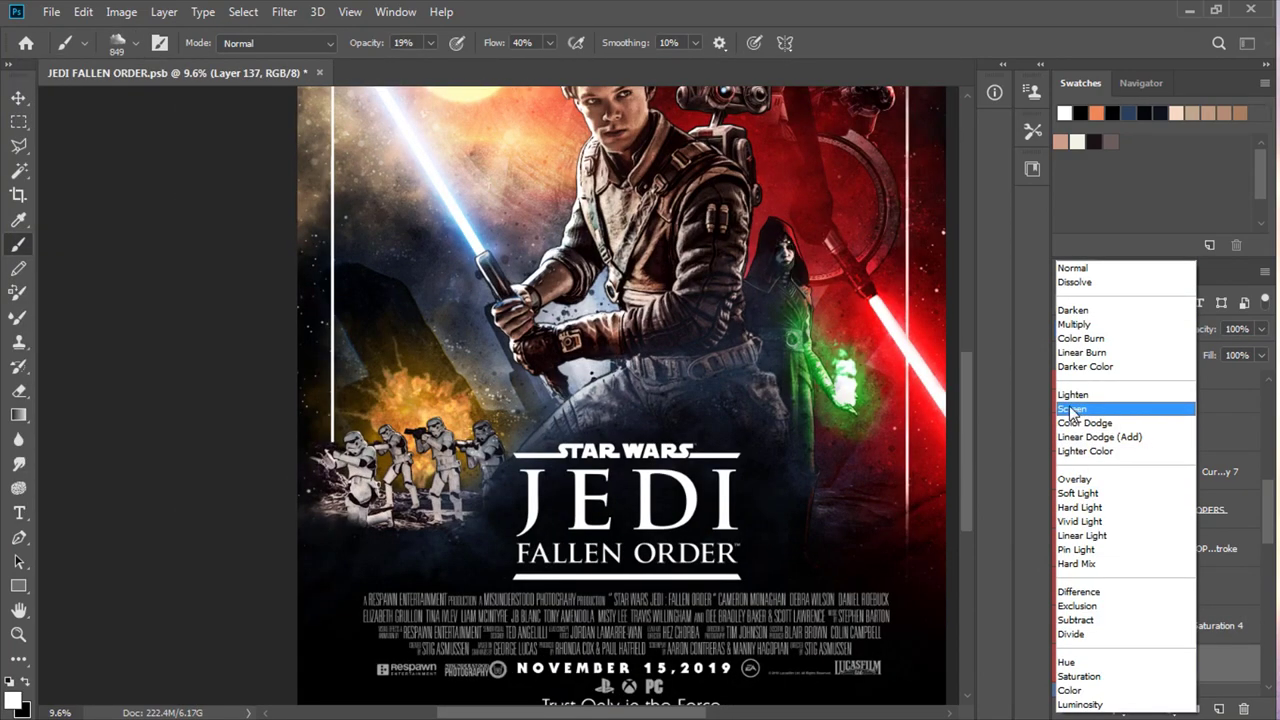
click(1072, 410)
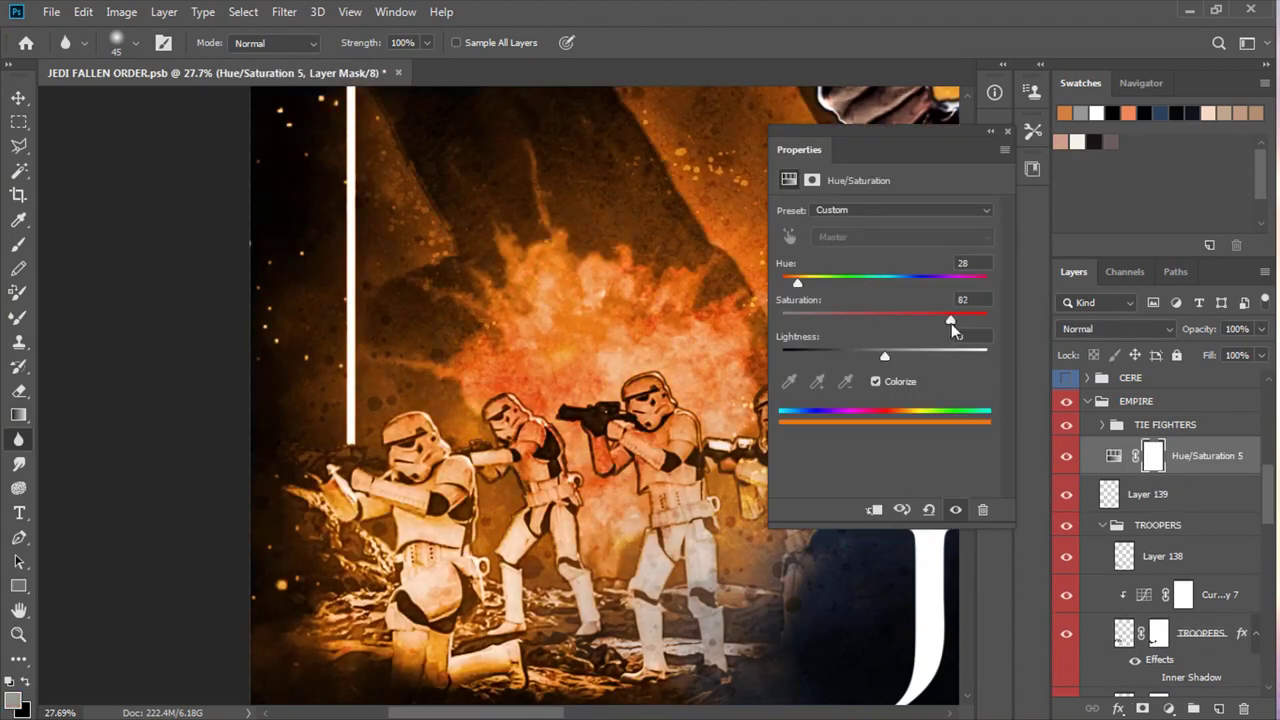
Raise Hue/Saturation Lightness to +33 and paint warm light onto the troopers through its mask
drag(890, 357, 919, 357)
mouse_move(771, 400)
mouse_down()
mouse_move(360, 540)
mouse_move(686, 229)
mouse_move(829, 429)
mouse_up()
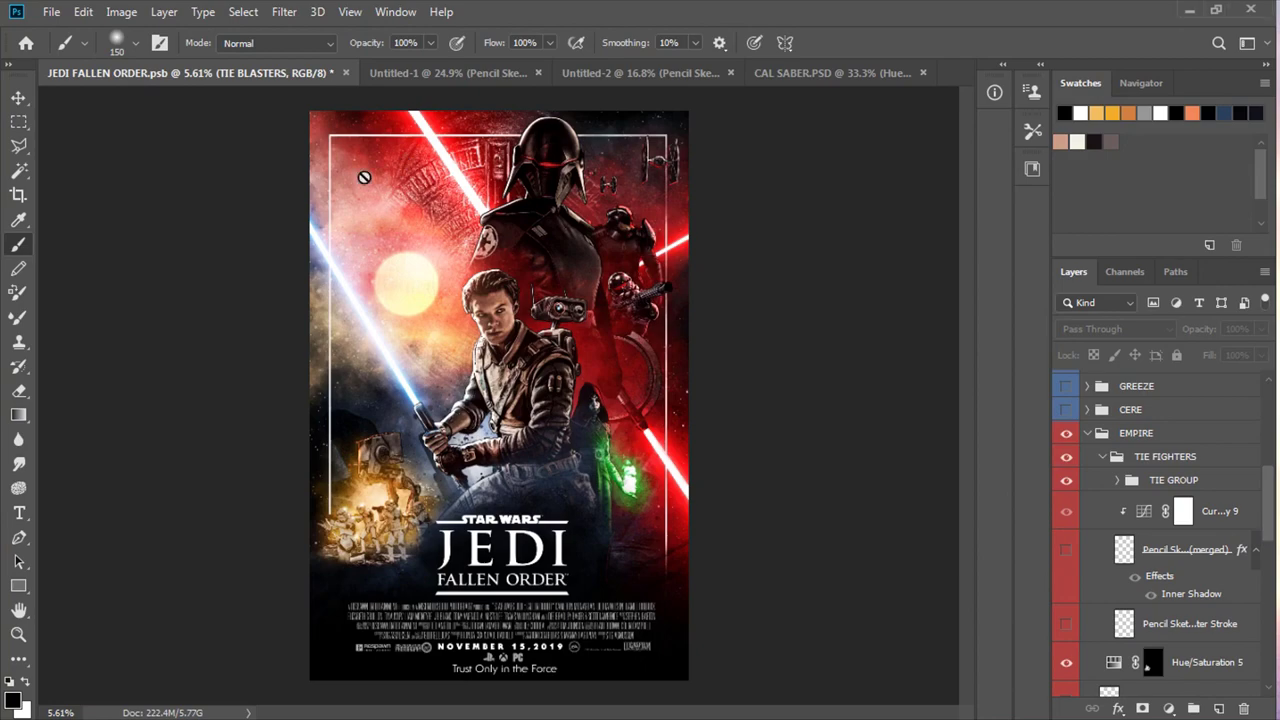
Blur the Mantis sketch outlines from the ship's tip along the hull to the saber
scroll(365, 185, up, 3)
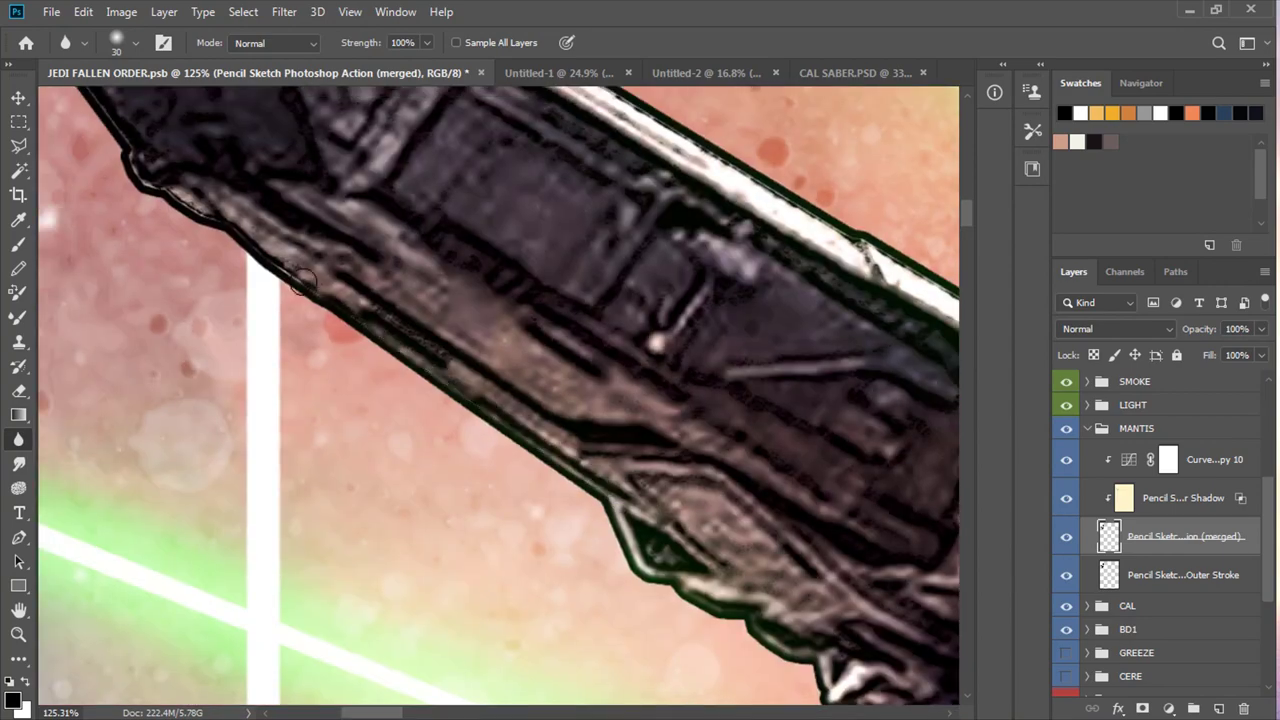
drag(303, 280, 292, 503)
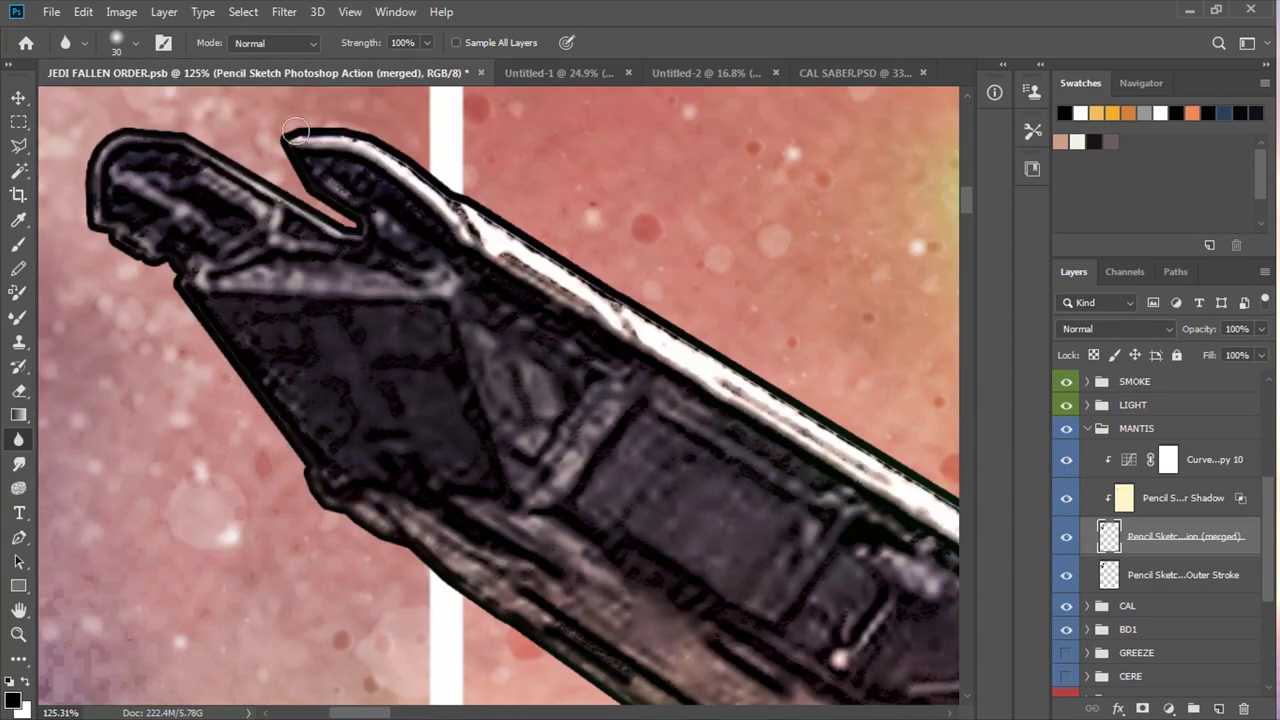
drag(543, 249, 550, 364)
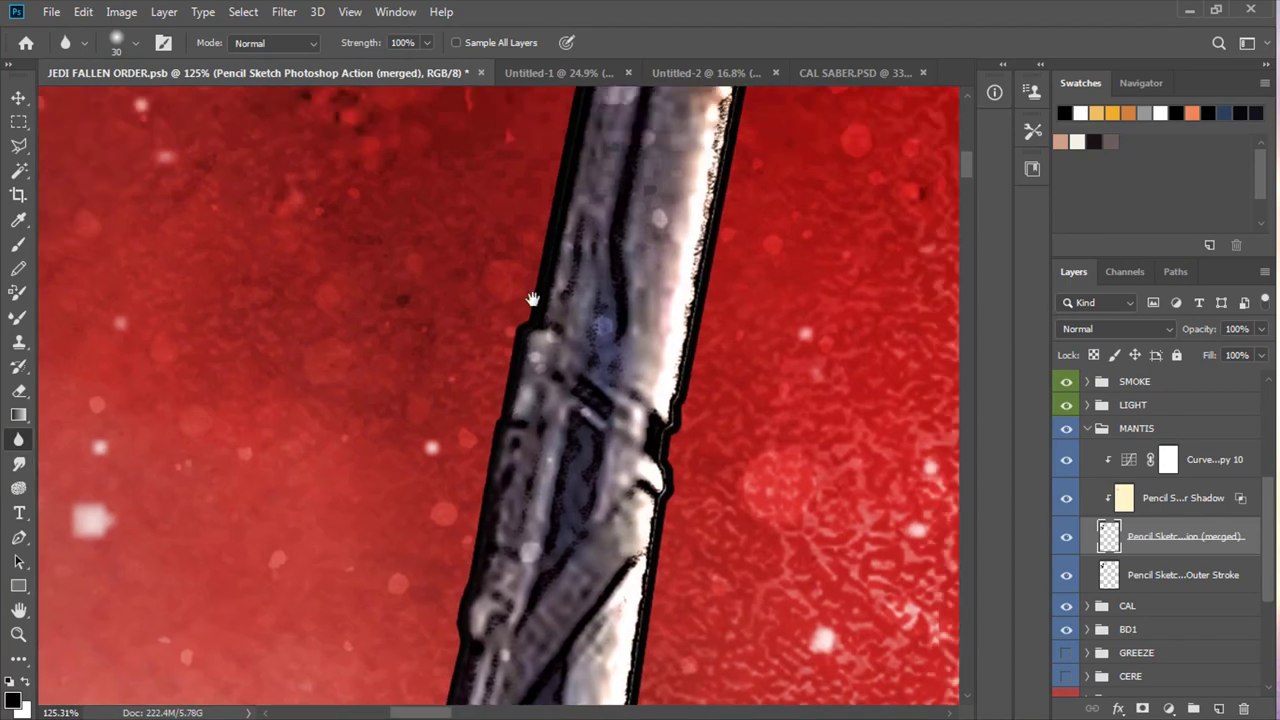
drag(550, 364, 471, 553)
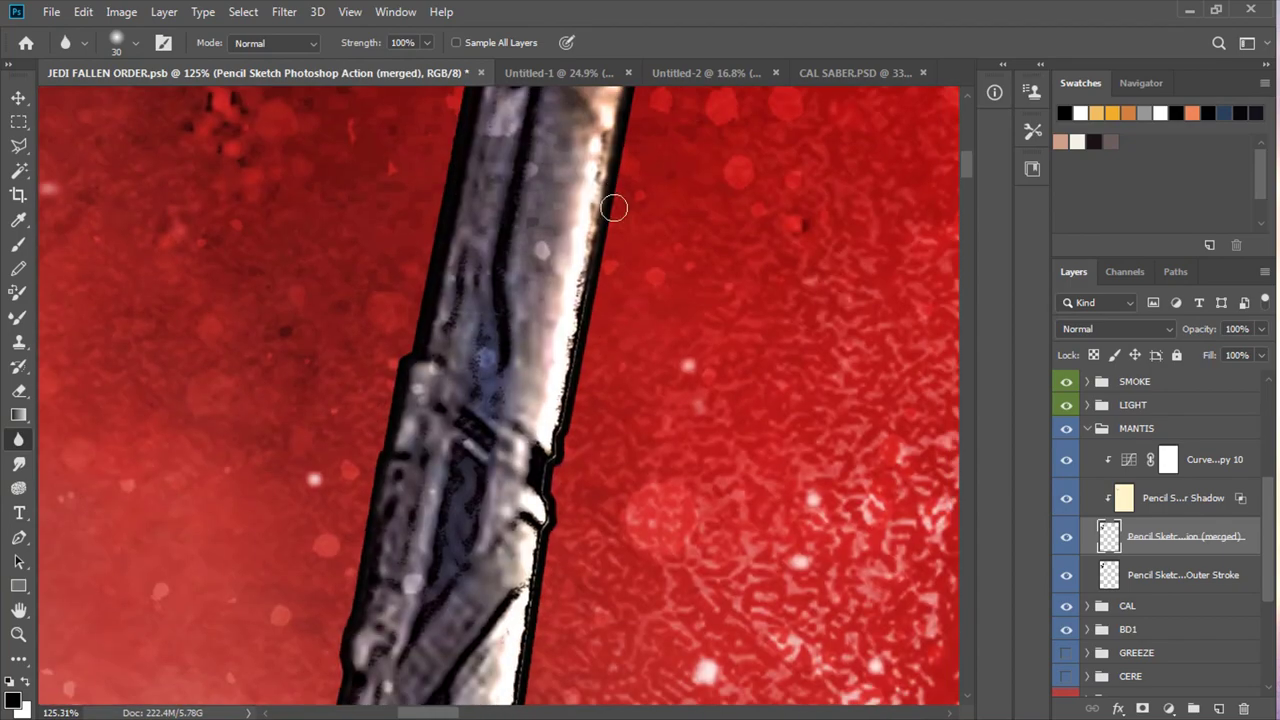
scroll(471, 553, down, 3)
scroll(471, 520, down, 3)
scroll(462, 480, down, 2)
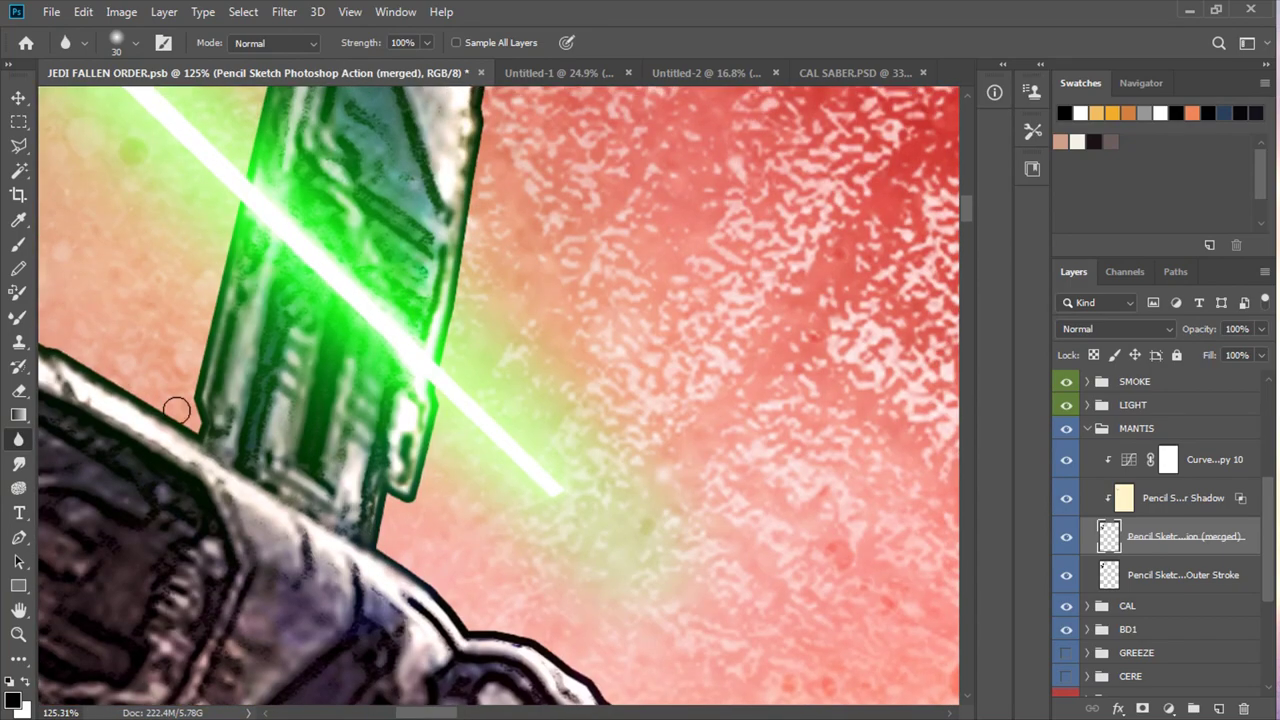
scroll(462, 454, down, 2)
scroll(462, 454, down, 3)
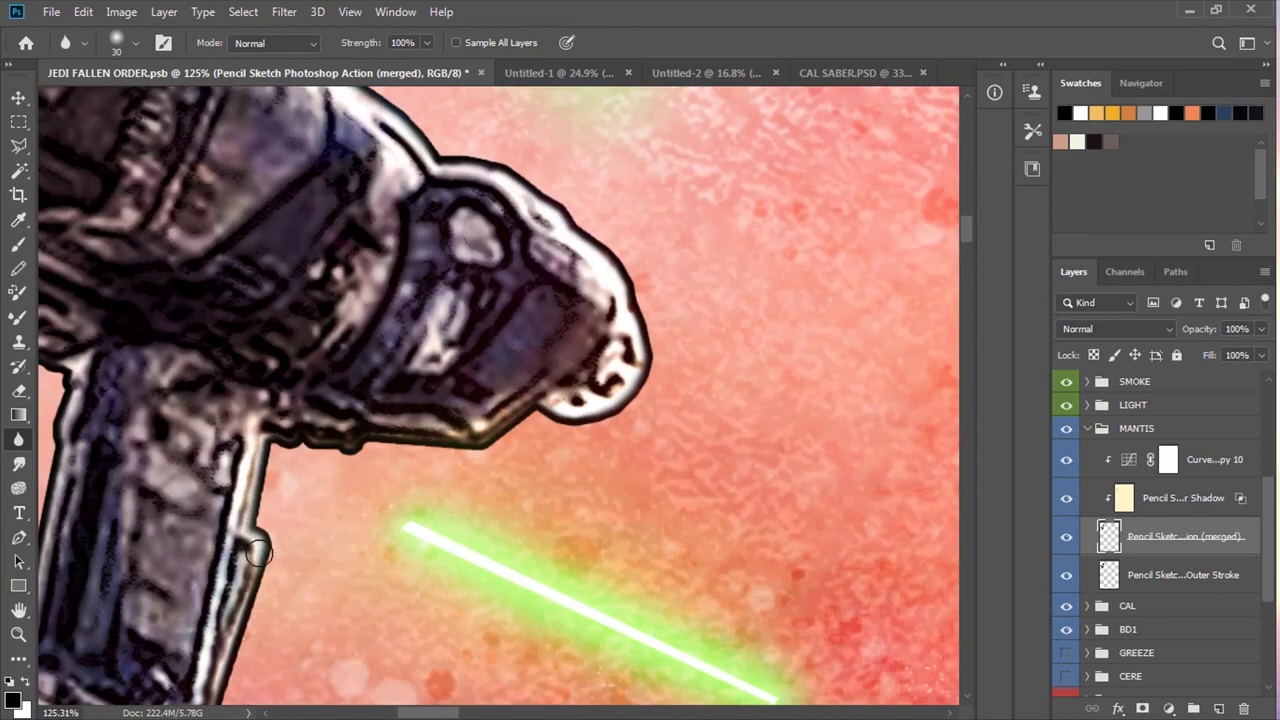
scroll(592, 414, down, 5)
scroll(1150, 500, up, 2)
Hide the SUN DOG layer
click(1066, 466)
scroll(206, 431, down, 3)
scroll(206, 431, up, 2)
scroll(400, 450, up, 1)
scroll(1088, 484, down, 2)
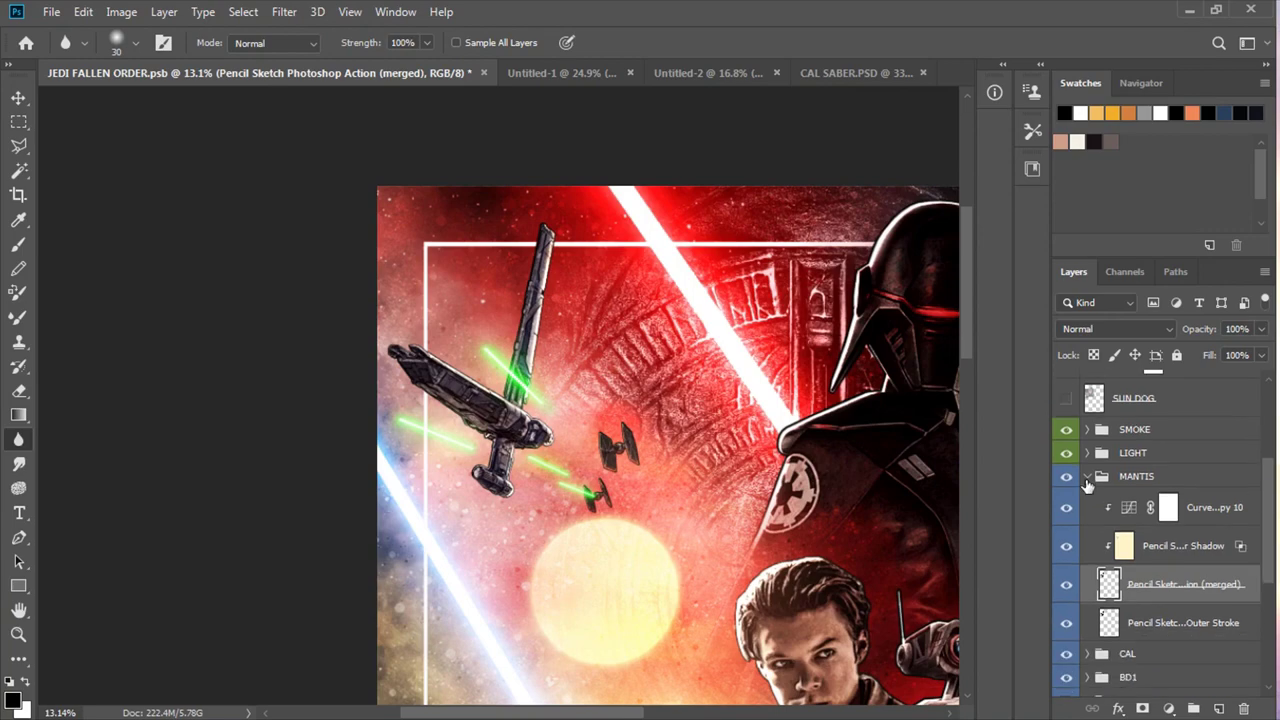
Add a Brightness/Contrast adjustment at -71 above the ship and invert its mask
click(1148, 708)
click(1175, 445)
drag(884, 262, 836, 266)
click(1007, 131)
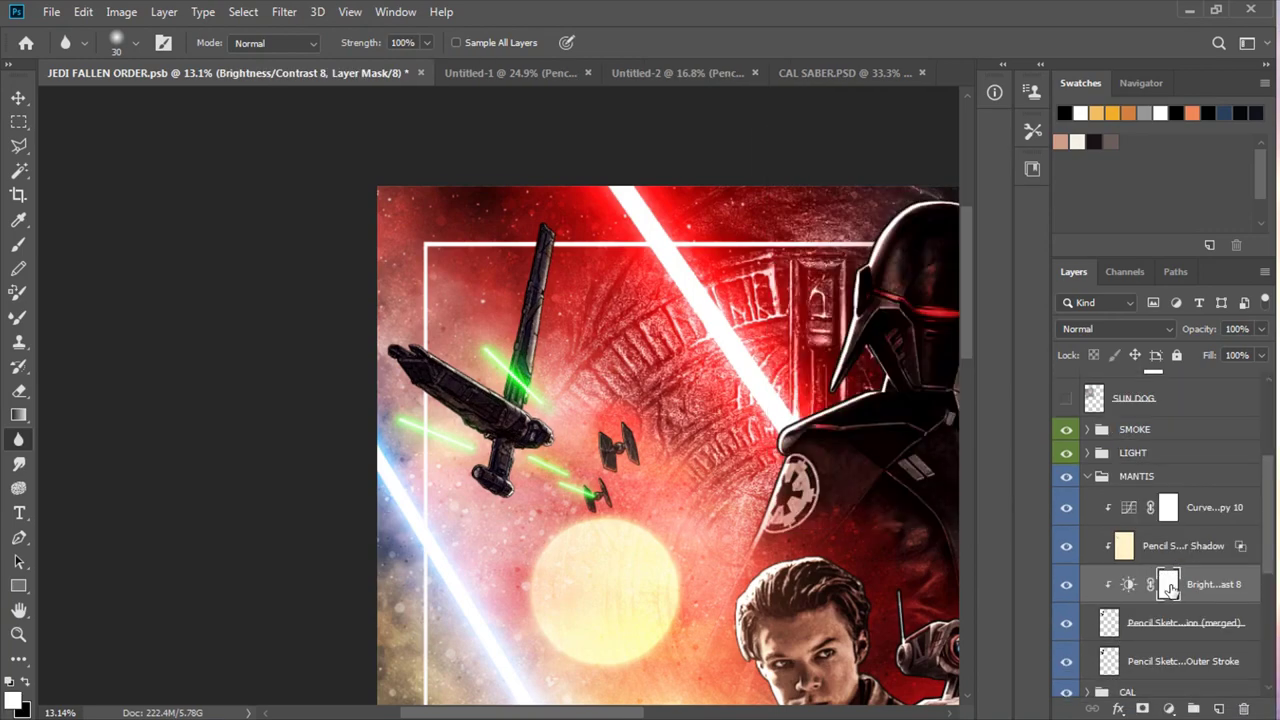
key(ctrl+i)
click(22, 246)
With a 200-size brush at 30% opacity and flow, darken the Mantis body, legs and hull
key(3)
scroll(490, 420, up, 5)
key(shift+3)
key(bracketright)
key(bracketright)
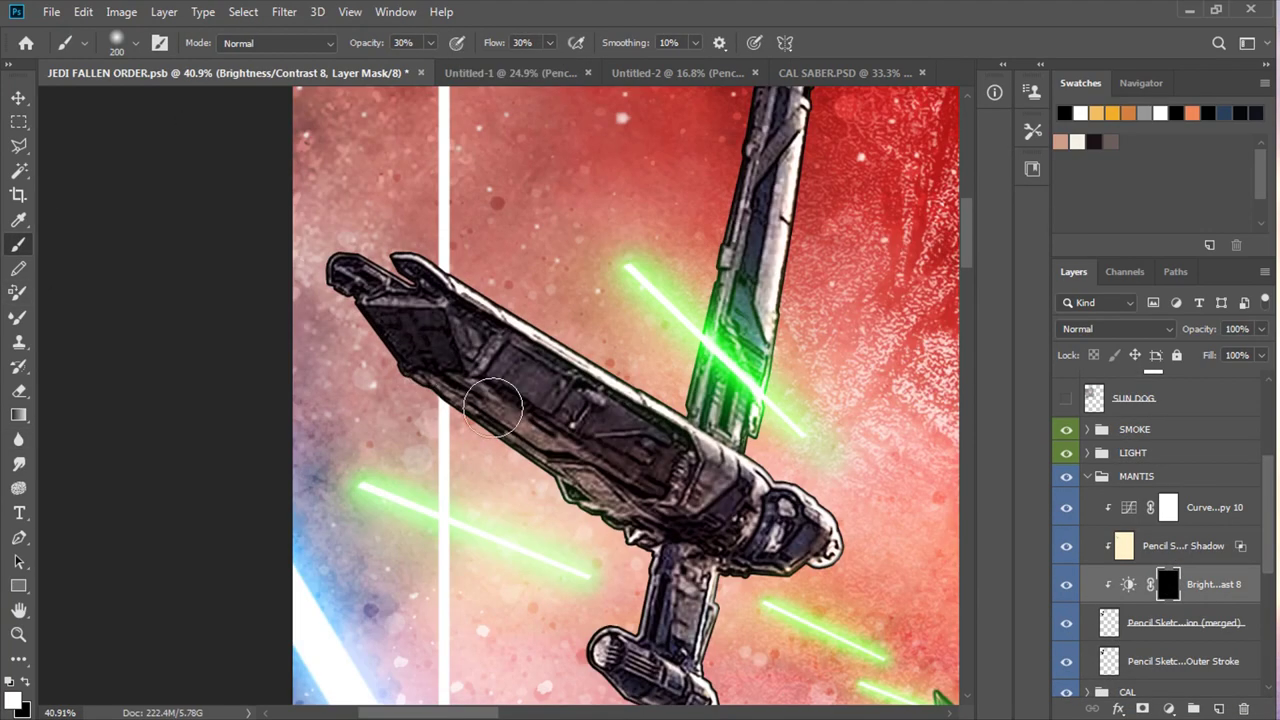
mouse_move(360, 272)
mouse_down()
mouse_move(460, 342)
mouse_move(600, 480)
mouse_up()
drag(763, 117, 626, 657)
Darken the ship's front more strongly at 61% opacity, then shrink the brush to 175
key(6)
key(1)
mouse_move(410, 330)
mouse_down()
mouse_move(383, 316)
mouse_move(612, 412)
mouse_move(716, 547)
mouse_move(625, 650)
mouse_up()
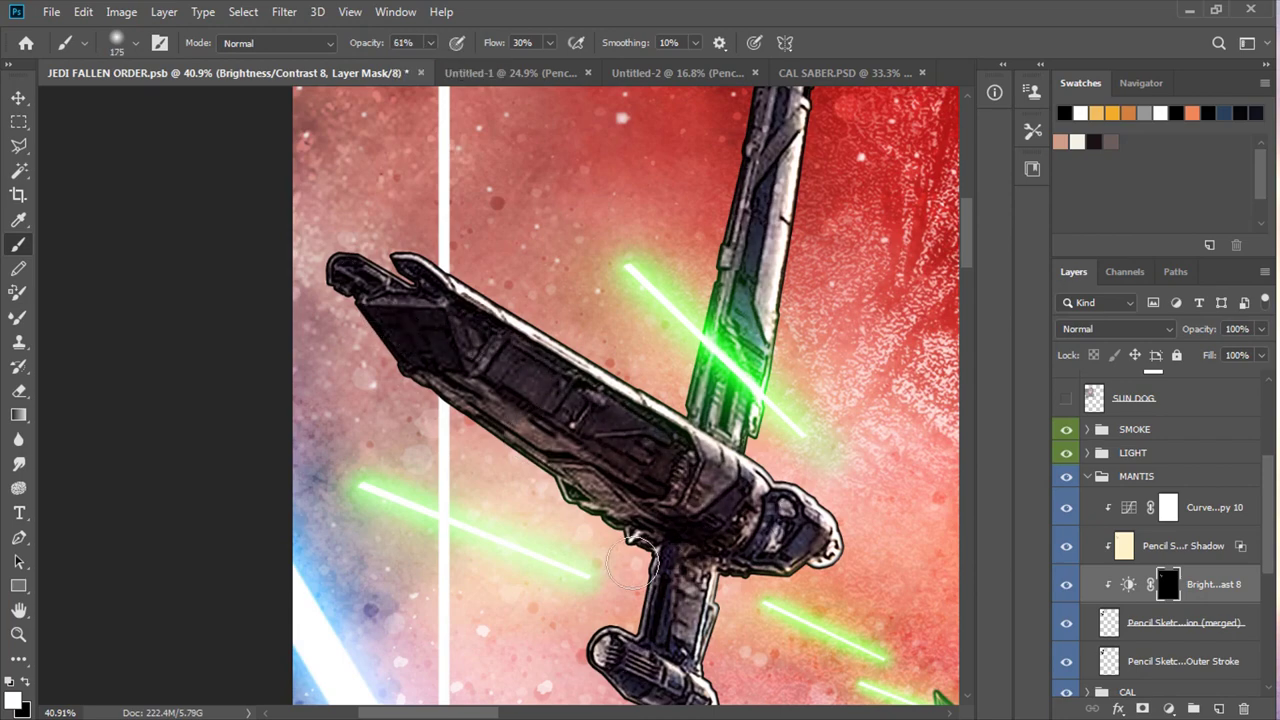
scroll(617, 472, down, 5)
key(bracketright)
key(bracketright)
key(bracketright)
key(bracketright)
key(bracketright)
scroll(658, 660, up, 2)
scroll(1093, 597, down, 3)
scroll(1093, 597, down, 3)
Add a Brightness/Contrast adjustment for the TIE fighters and invert its mask
click(1093, 597)
click(1168, 708)
click(1171, 434)
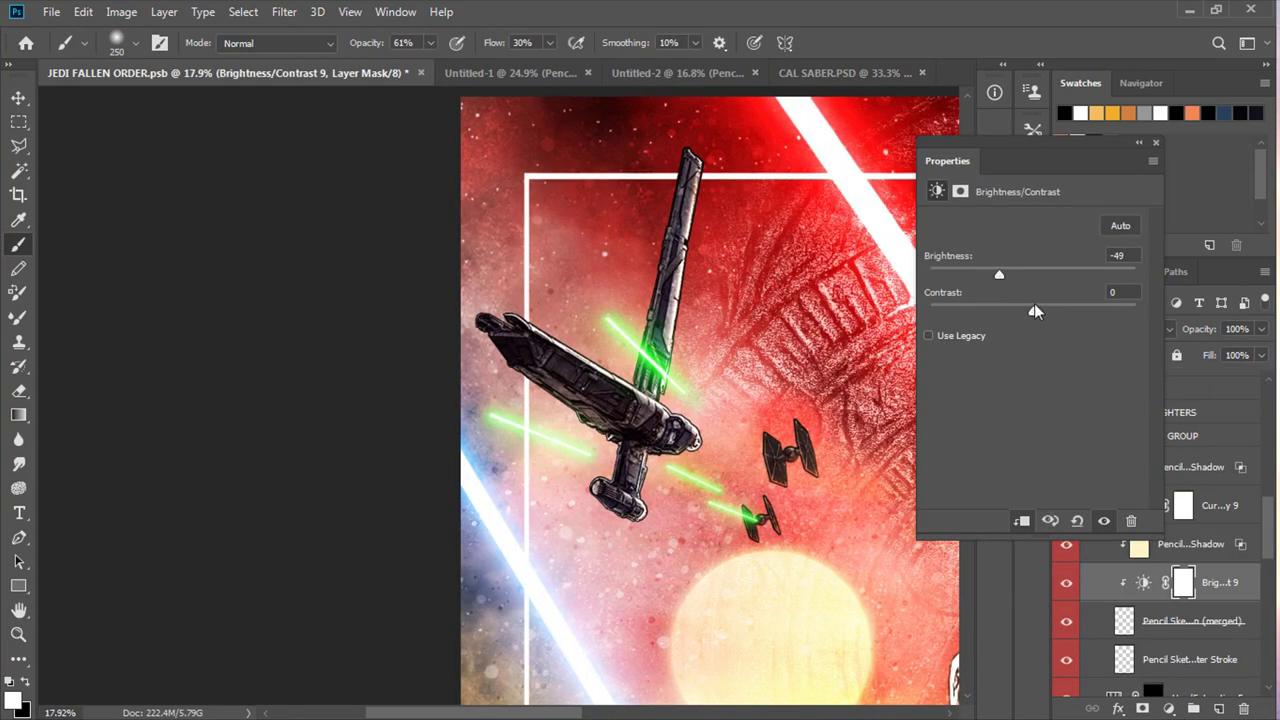
click(1155, 148)
key(ctrl+i)
Move the light Pencil Shadow layer to the top of the group
scroll(717, 482, up, 8)
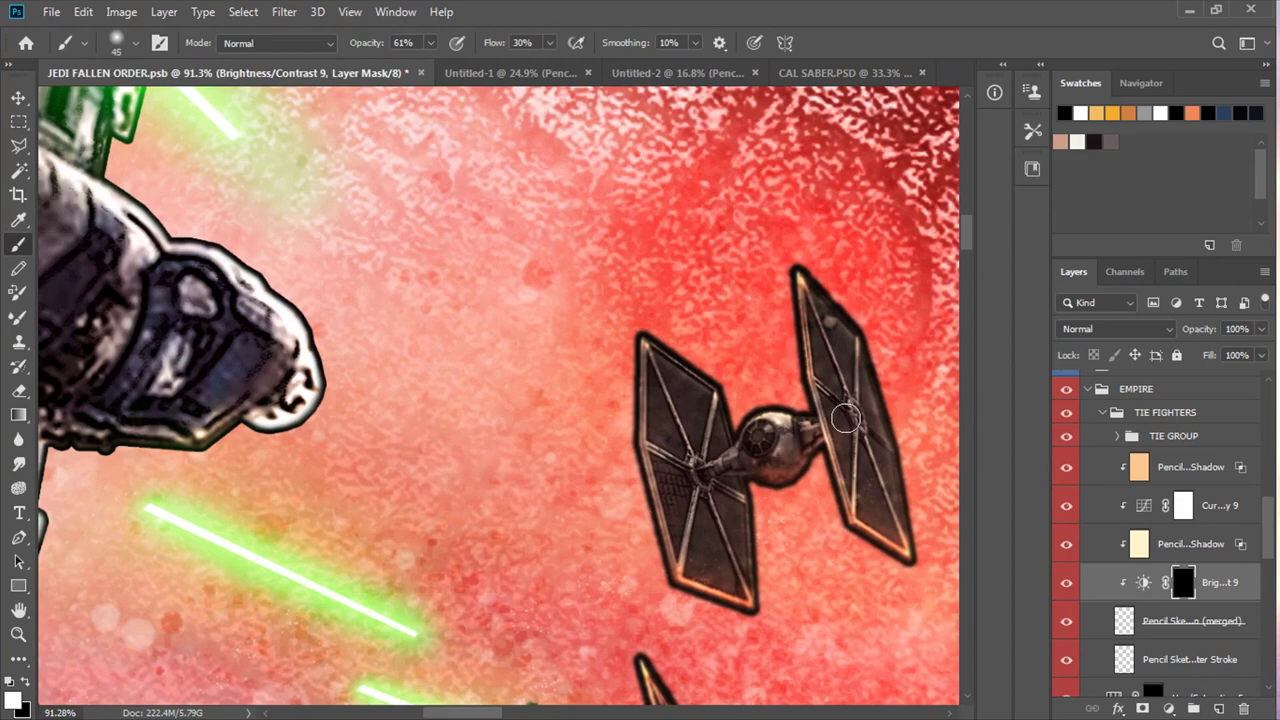
scroll(397, 449, down, 2)
scroll(397, 449, down, 5)
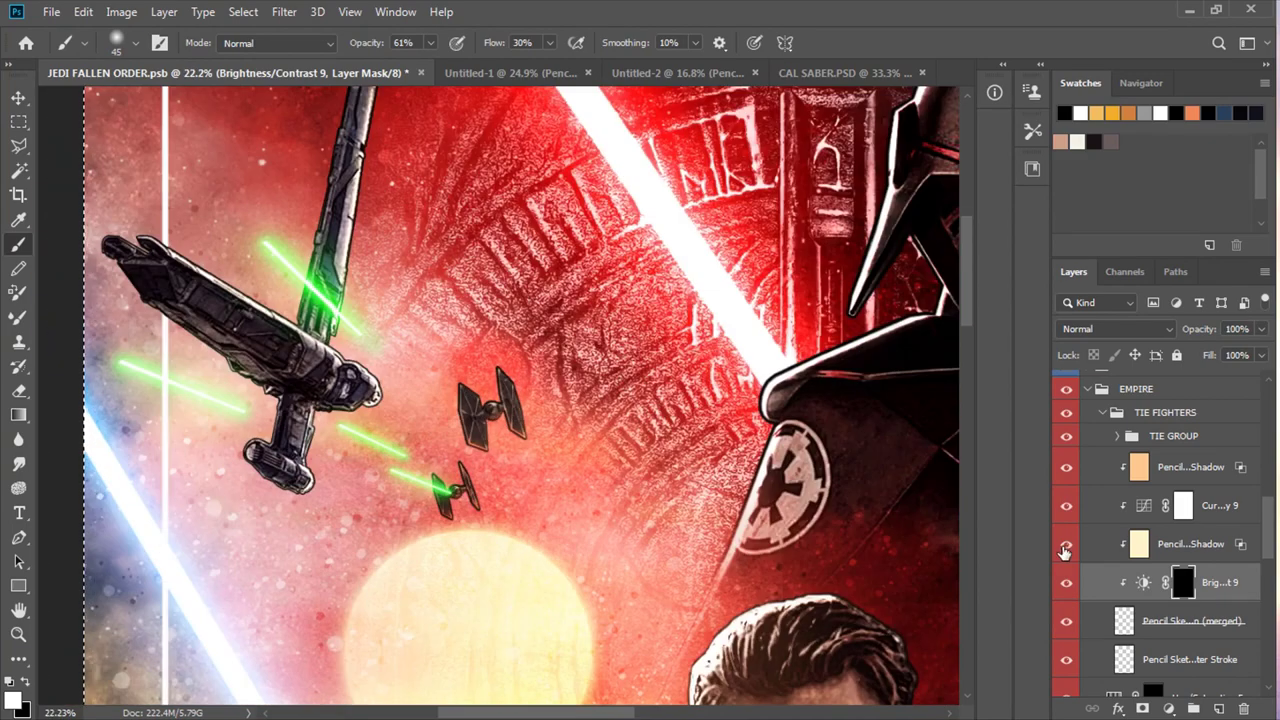
drag(1063, 544, 1110, 463)
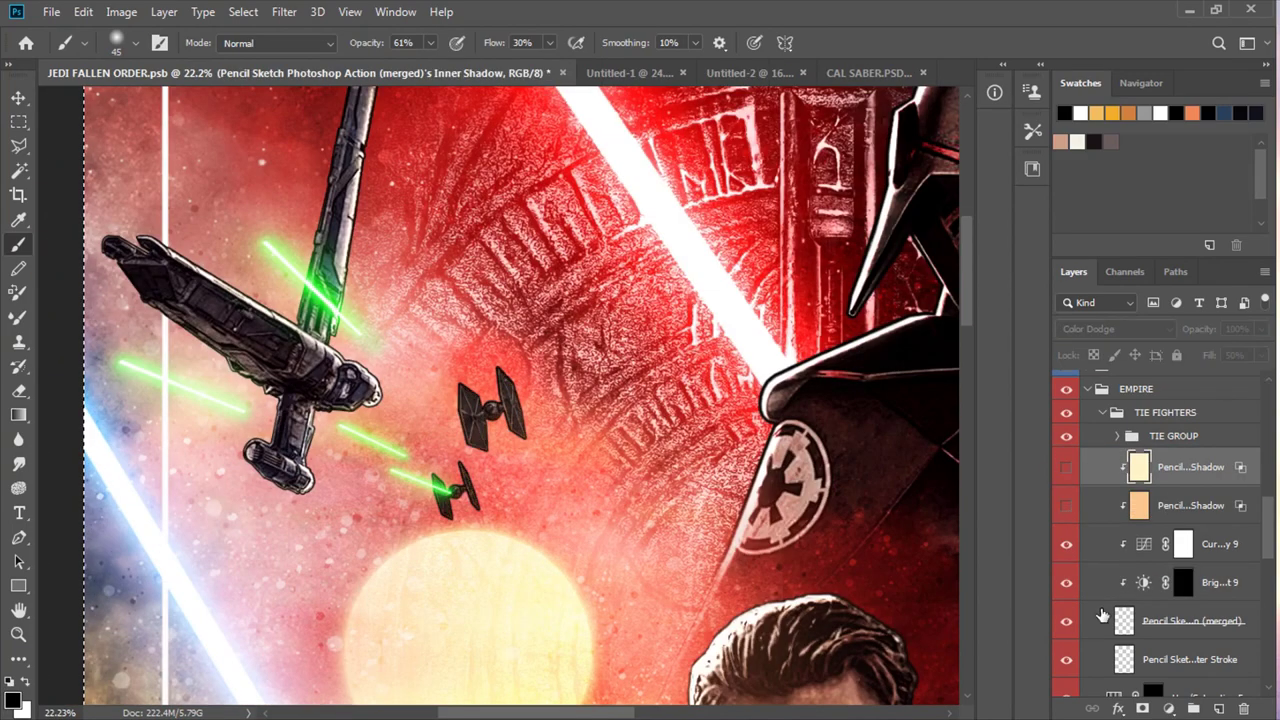
Give the TIE fighters' Pencil Sketch a cream Inner Shadow at 85% opacity
double_click(1100, 621)
click(593, 341)
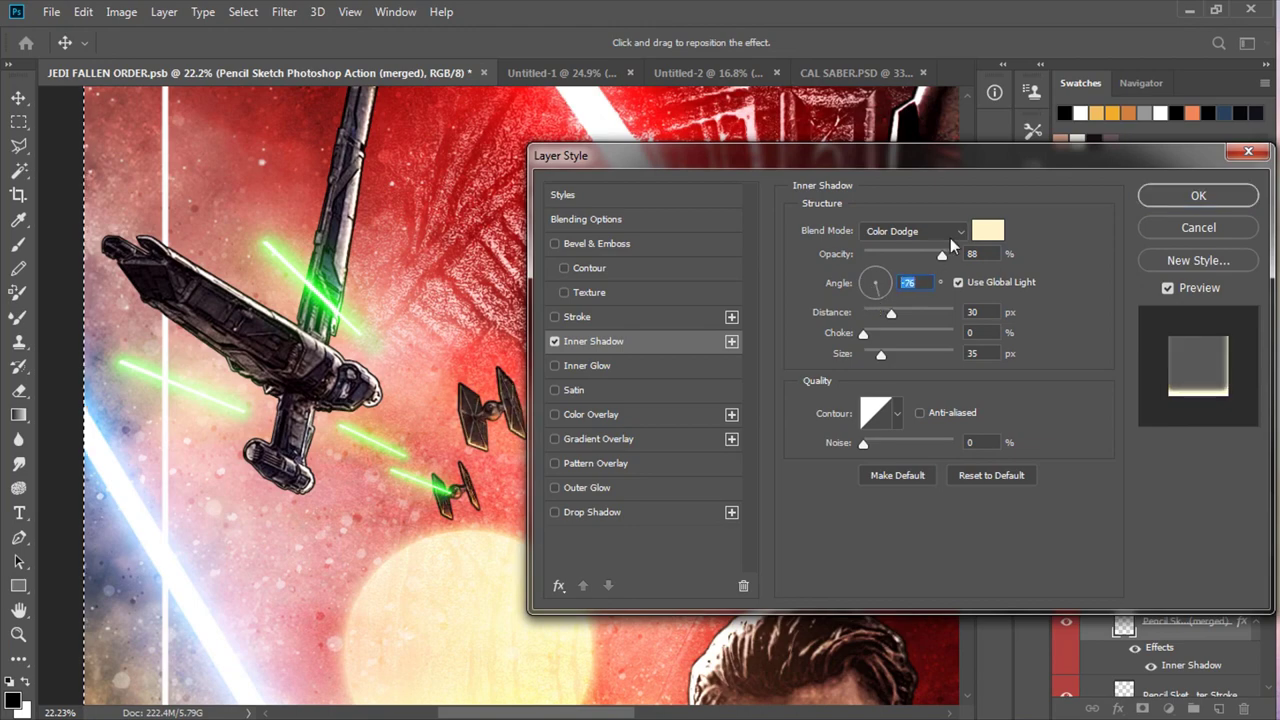
click(460, 580)
drag(943, 254, 941, 254)
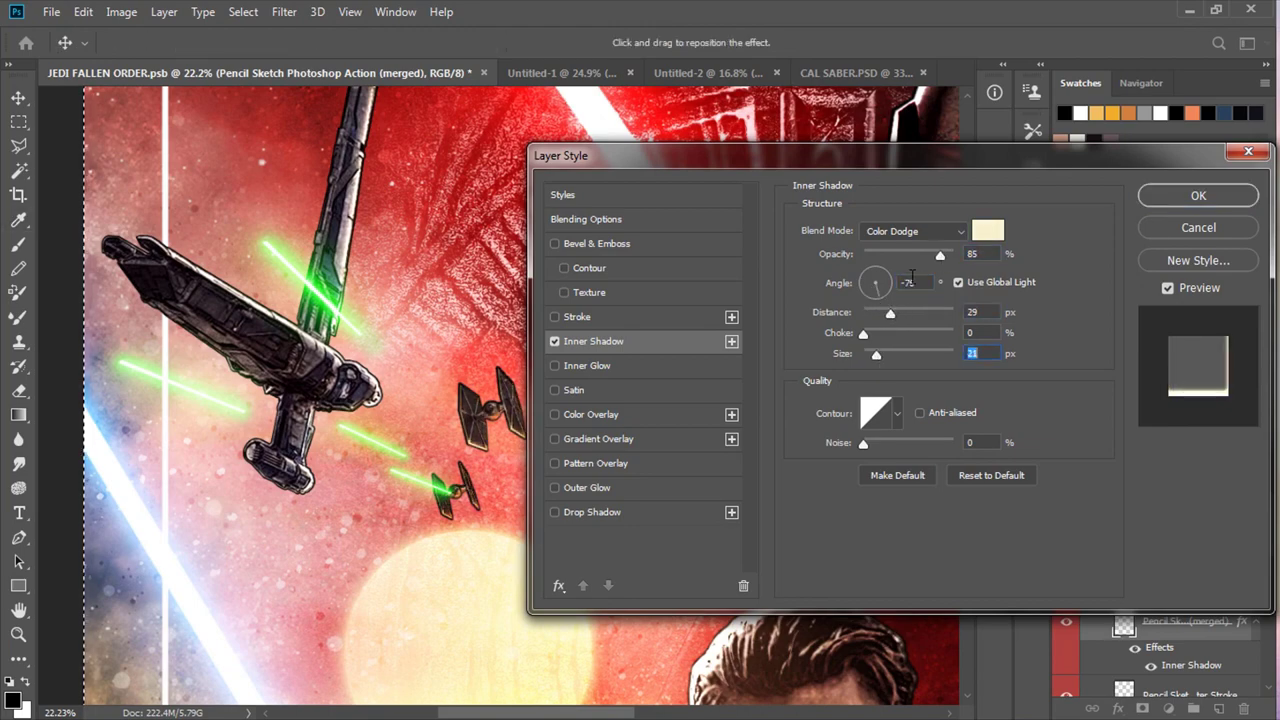
click(1198, 195)
Convert the inner shadow to its own layer between Curves and Brightness, and show Pencil Shadow
right_click(1170, 665)
click(1200, 600)
click(557, 286)
drag(1190, 621, 1190, 565)
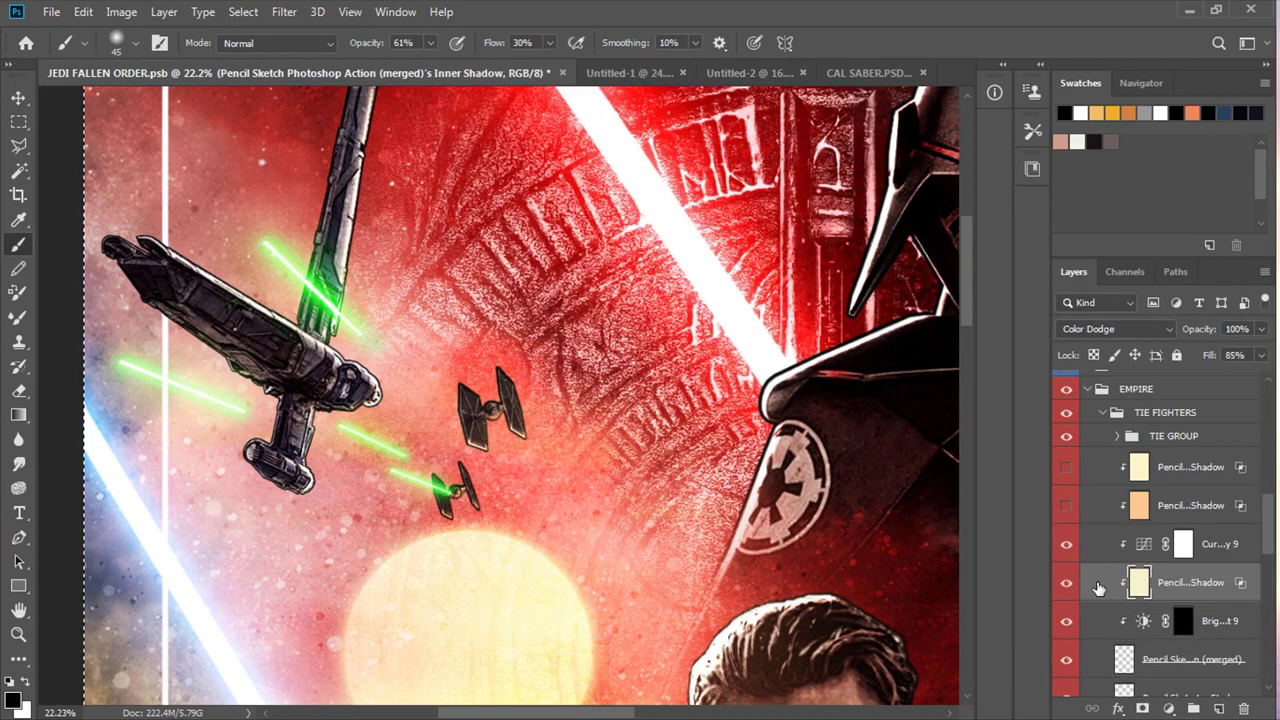
click(1066, 468)
key(ctrl+0)
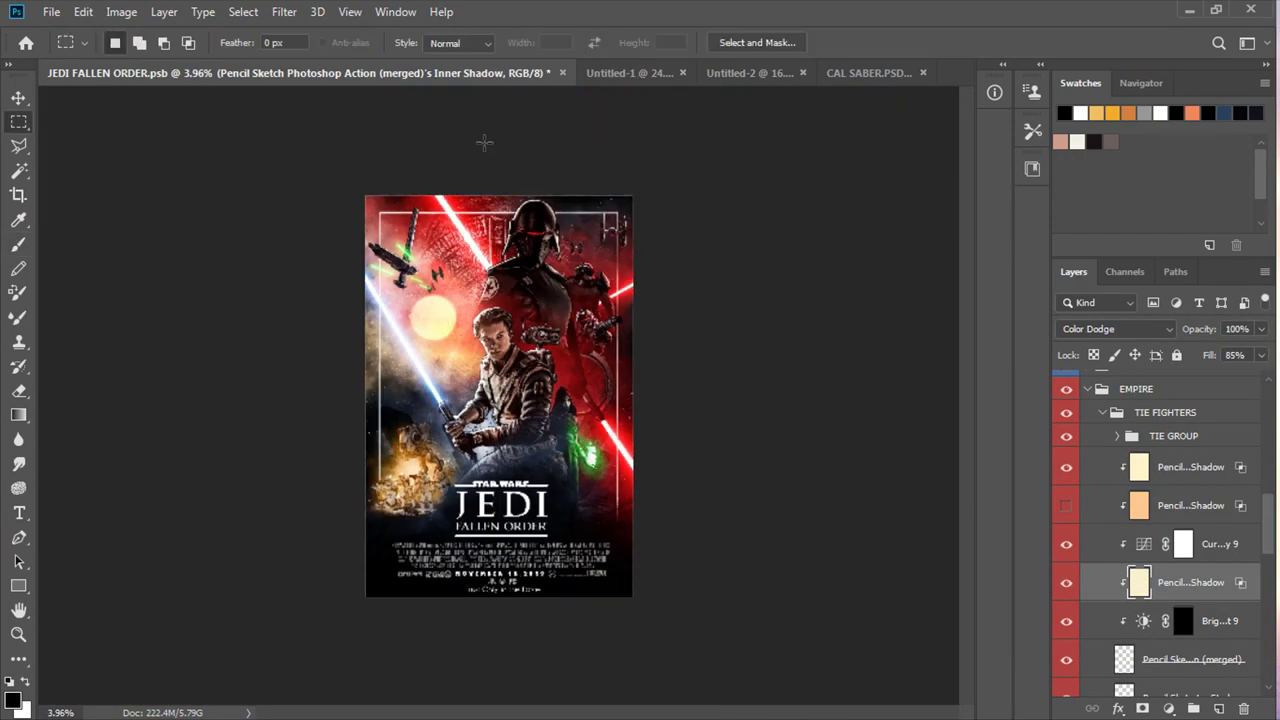
Switch to the Rectangular Marquee and hide Cere's Outer Stroke layer
key(m)
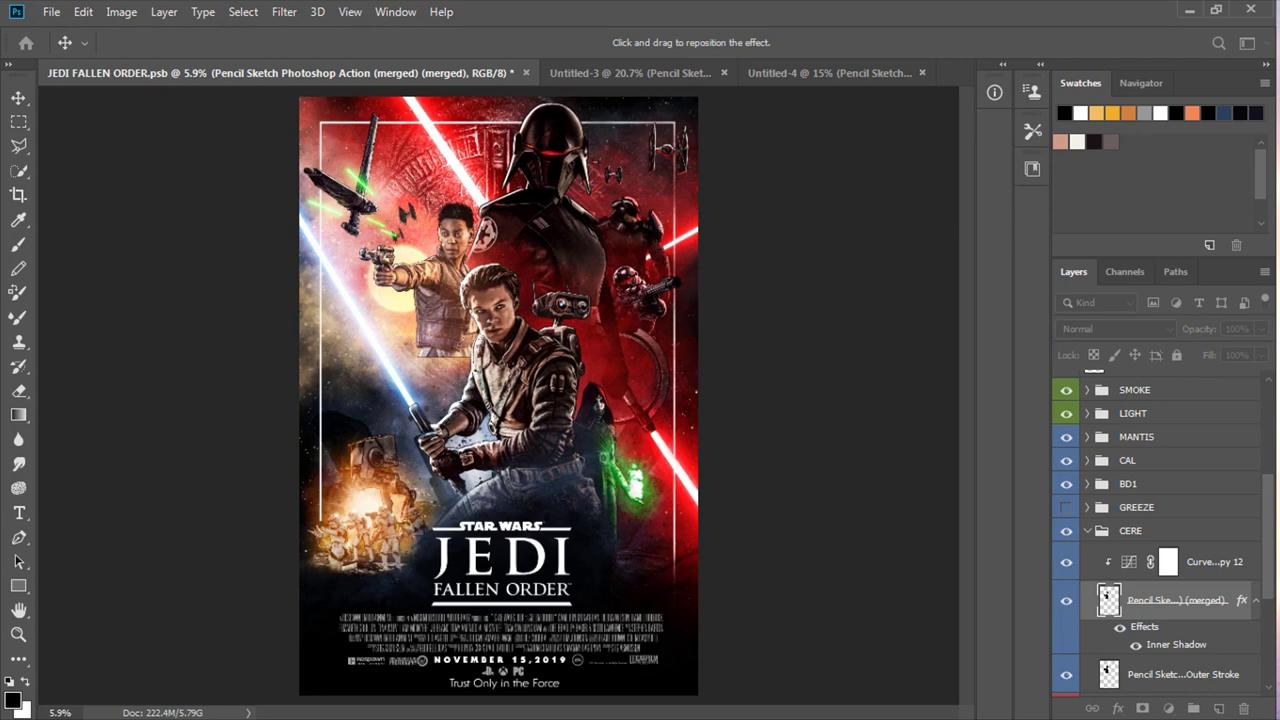
click(1066, 674)
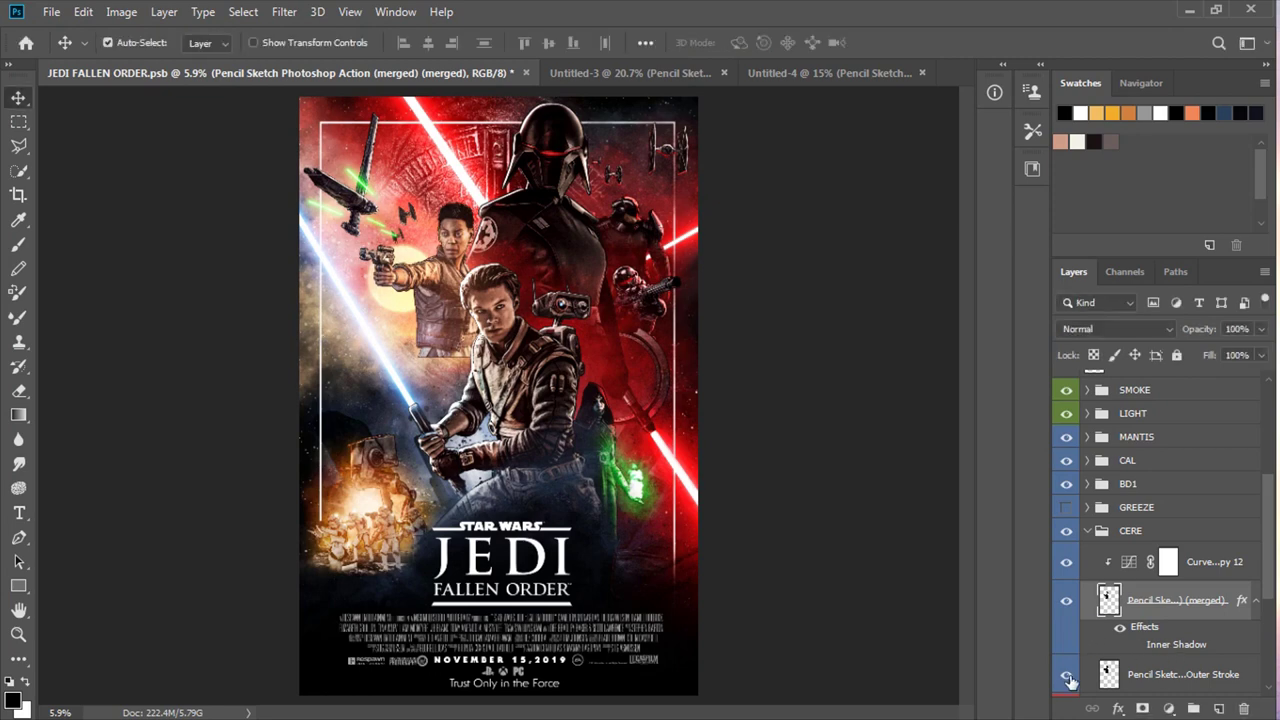
Mask Cere's Pencil Sketch, fading parts and the jacket with a large soft brush at 60% flow
click(1142, 708)
click(18, 244)
click(117, 43)
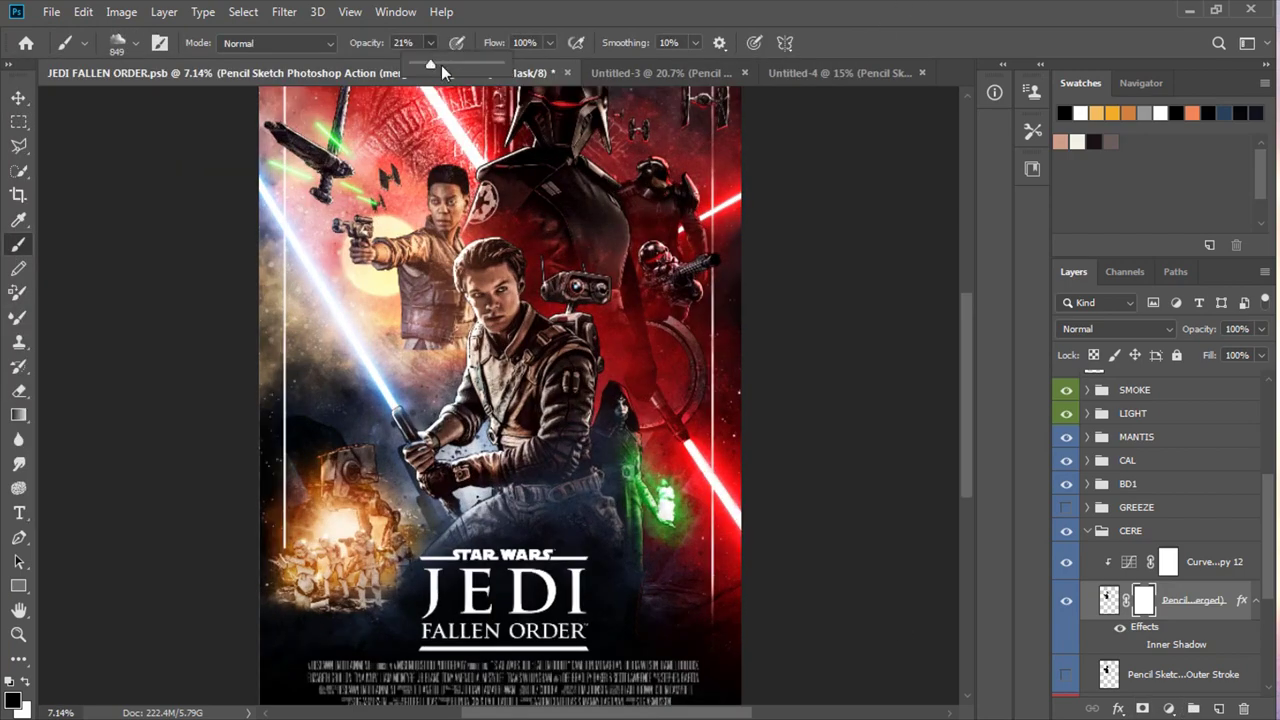
drag(455, 64, 438, 64)
drag(400, 400, 460, 330)
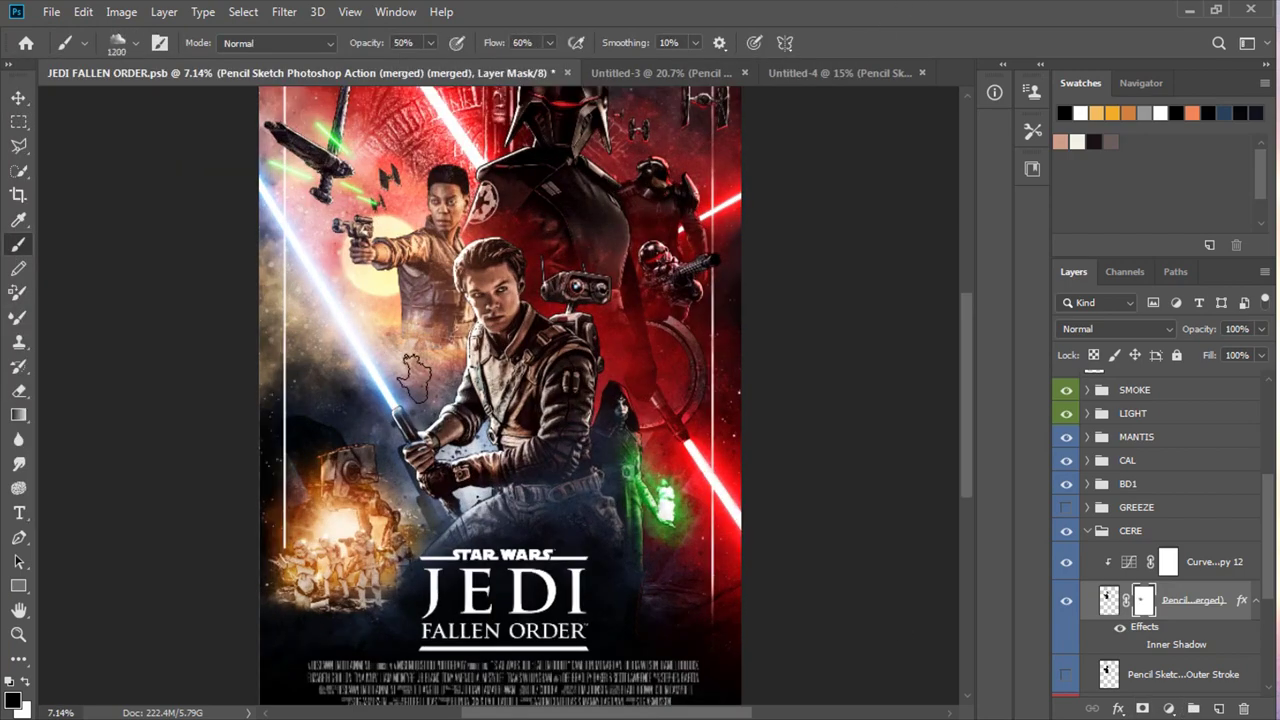
scroll(350, 495, up, 4)
key(bracketright)
key(bracketright)
key(bracketright)
drag(350, 495, 455, 510)
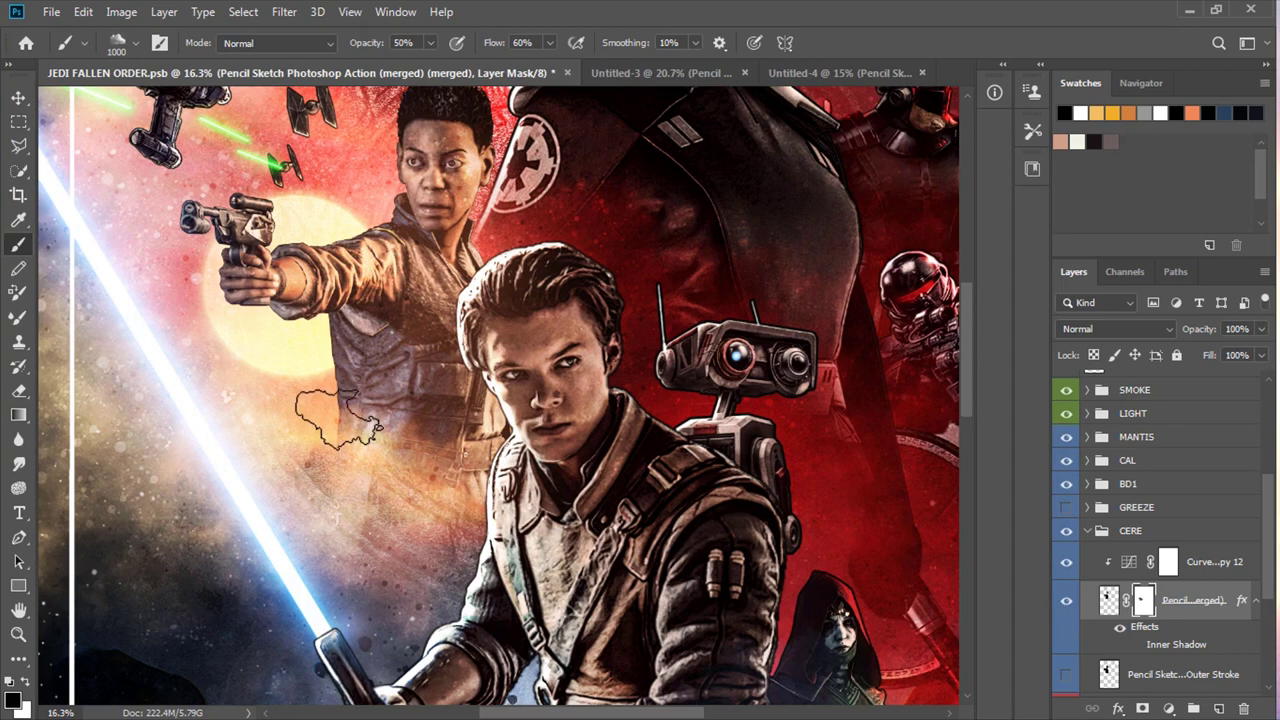
scroll(452, 508, down, 2)
Show the Outer Stroke layer again and give it a layer mask
click(1066, 674)
click(1190, 674)
click(1142, 708)
scroll(335, 505, up, 3)
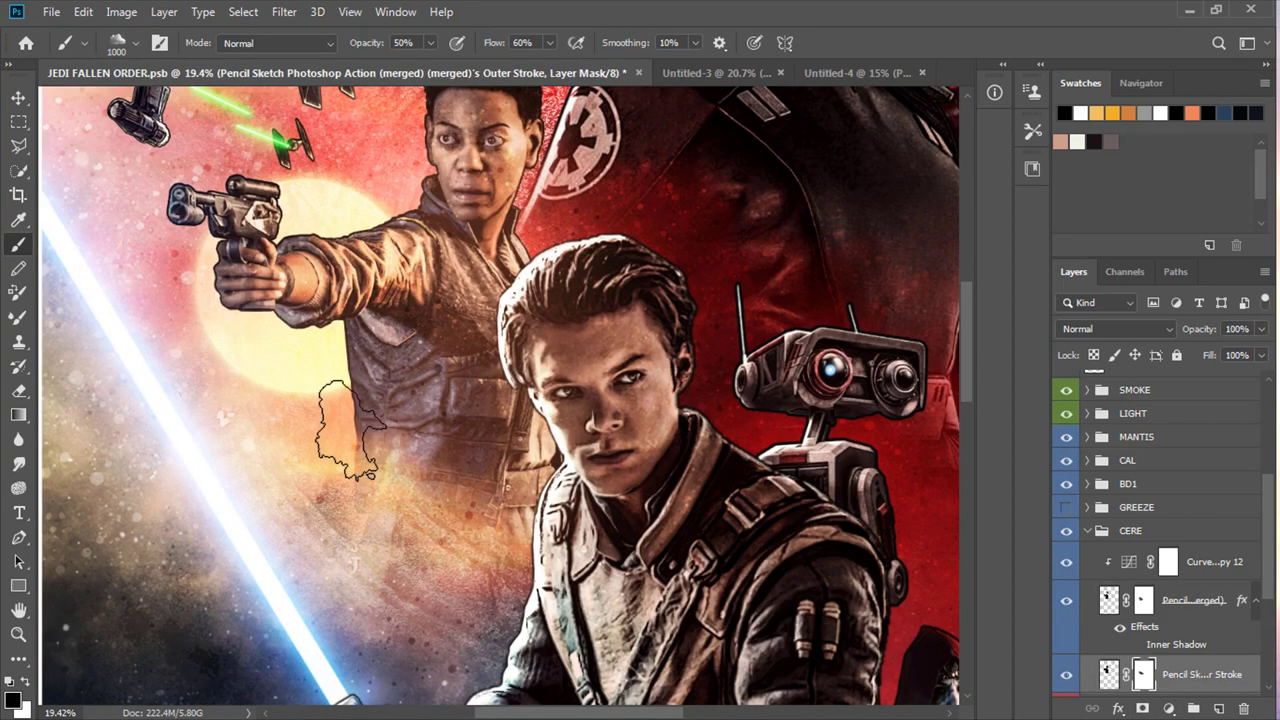
scroll(340, 435, down, 3)
scroll(314, 423, up, 2)
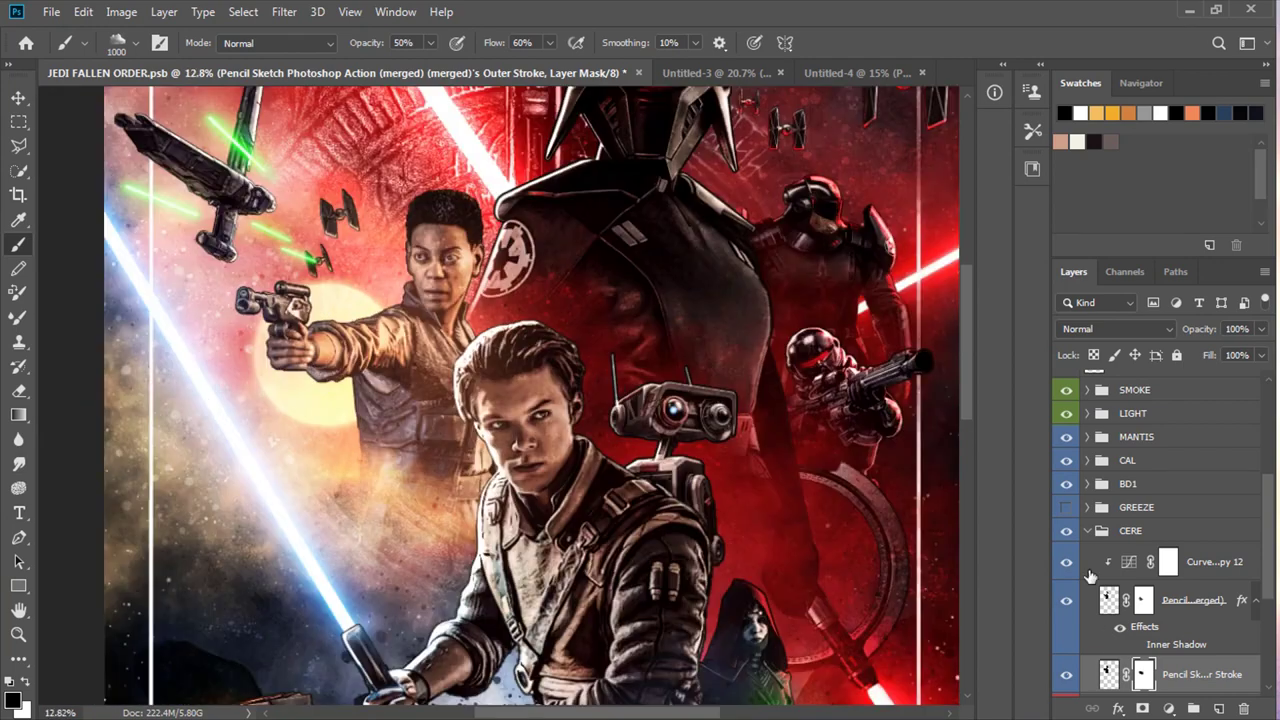
Re-enable and adjust the Inner Shadow on Cere's Pencil Sketch with a colour sampled from the artwork
click(1088, 606)
click(1136, 644)
double_click(1176, 644)
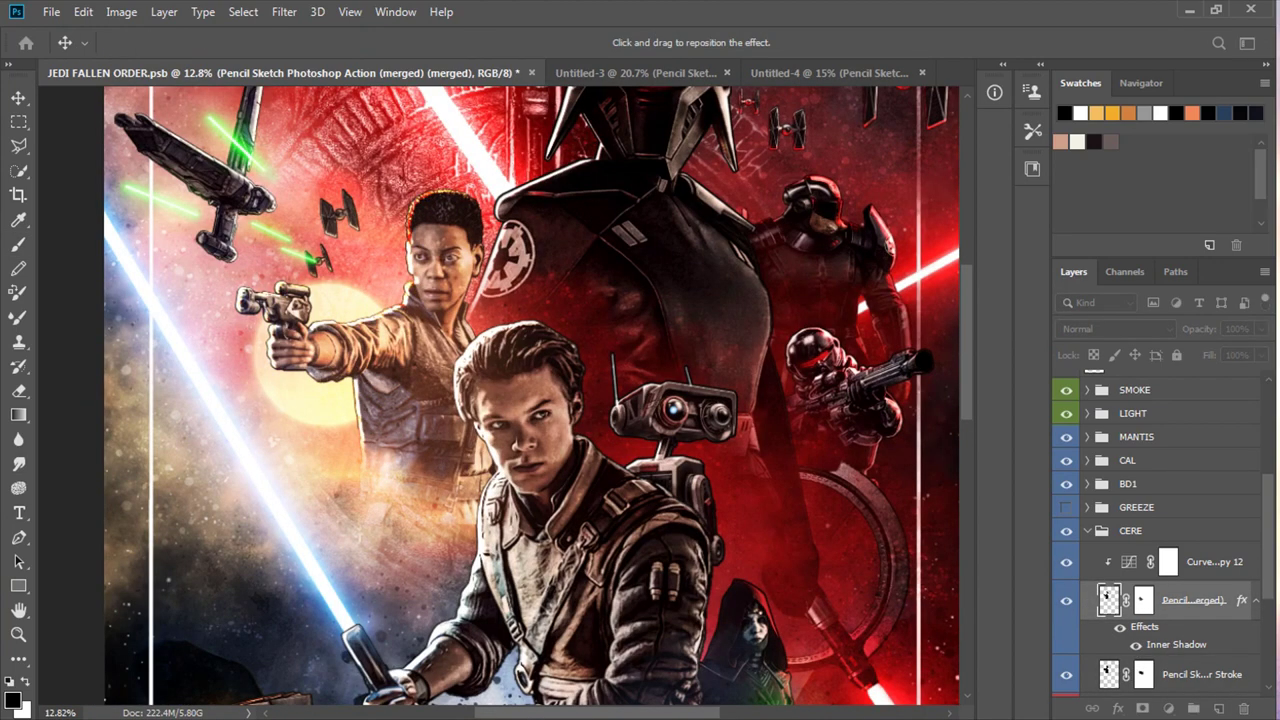
key(i)
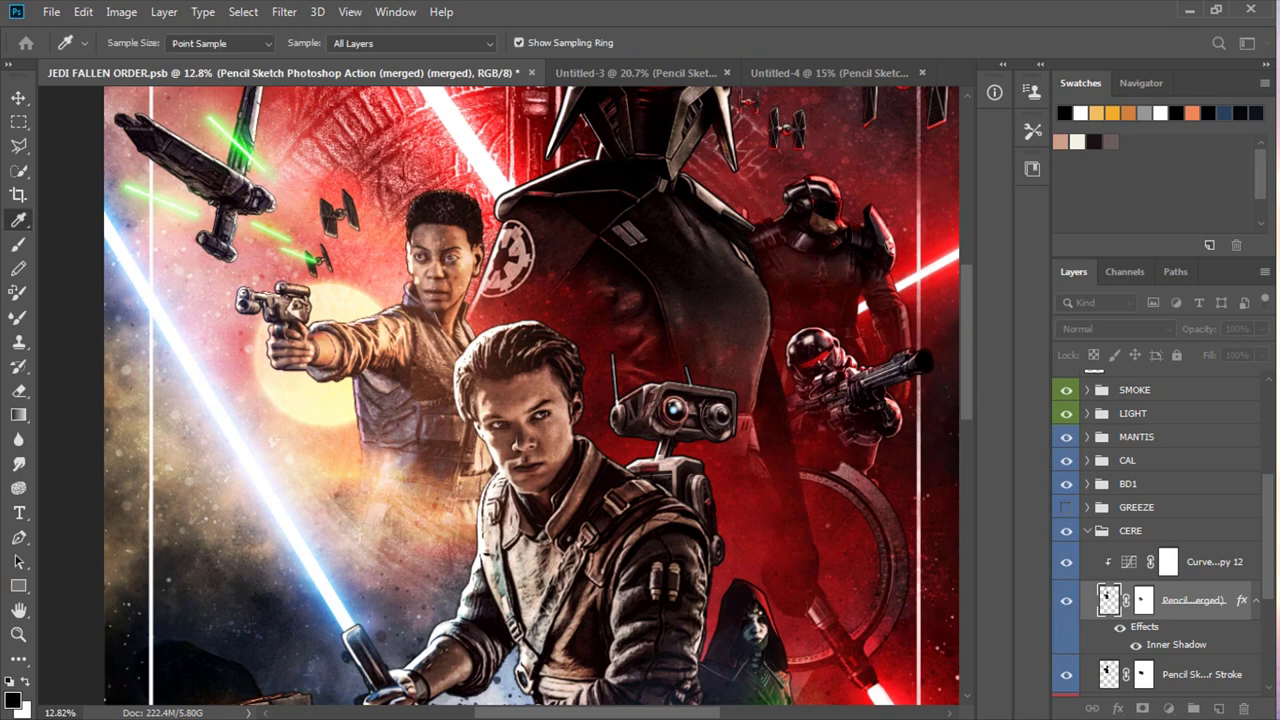
key(Return)
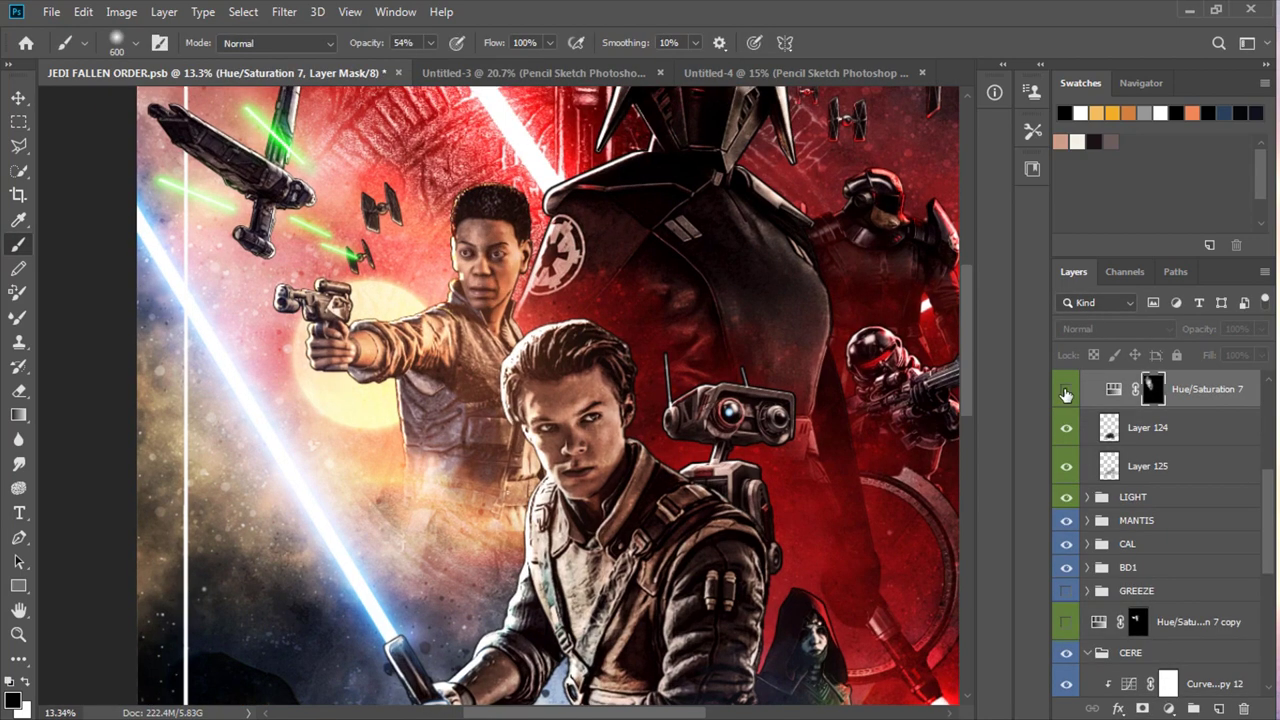
Add a Brightness/Contrast adjustment to Cere's sketch with brightness -40 and contrast 28
click(1066, 394)
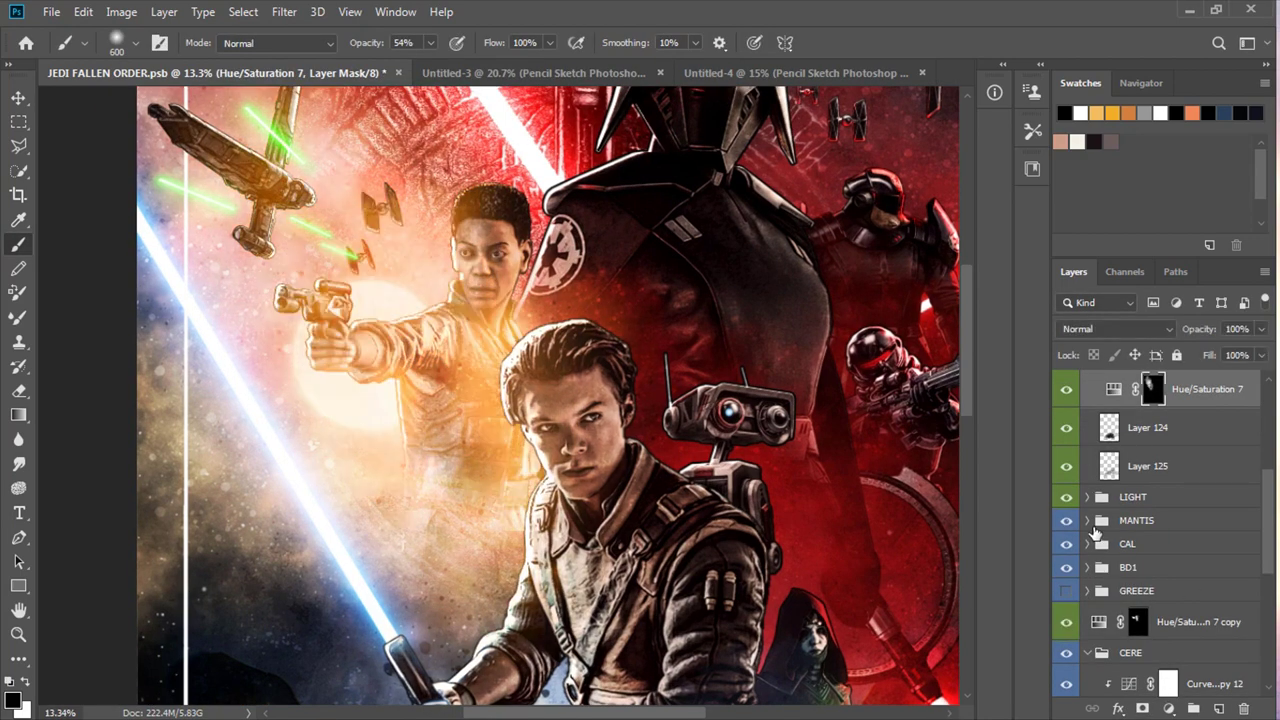
drag(1012, 278, 1006, 278)
drag(1033, 313, 1036, 316)
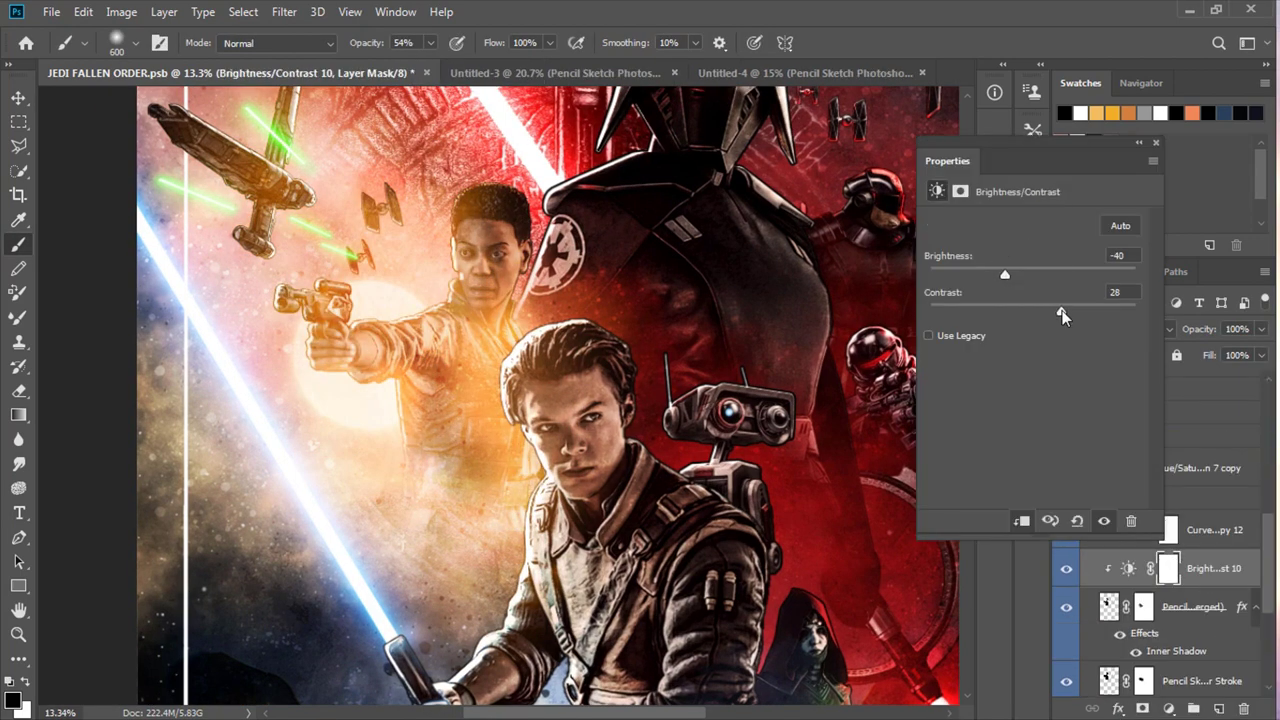
click(1128, 568)
key(h)
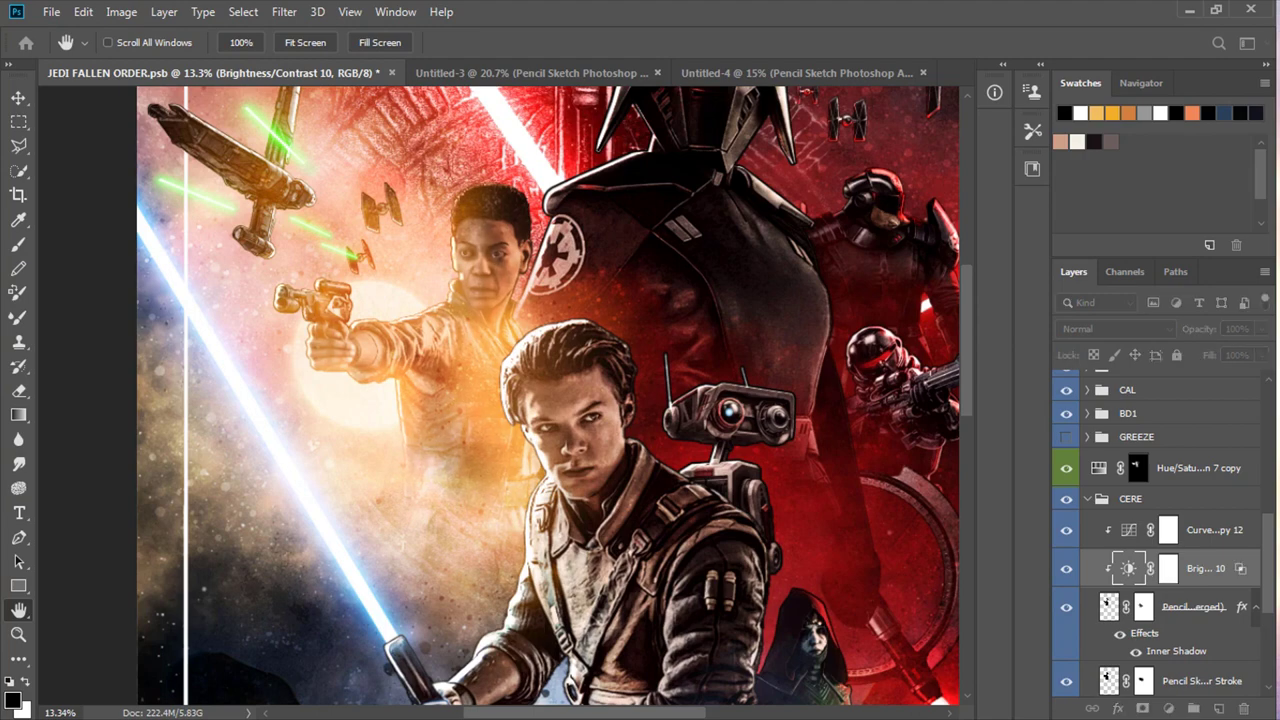
key(b)
Add an Exposure adjustment set to 9 with its mask inverted to black
click(1168, 708)
click(1180, 472)
drag(1029, 266, 1050, 266)
key(ctrl+i)
Choose the Tim's Pencil Main brush preset
click(117, 43)
scroll(77, 336, down, 5)
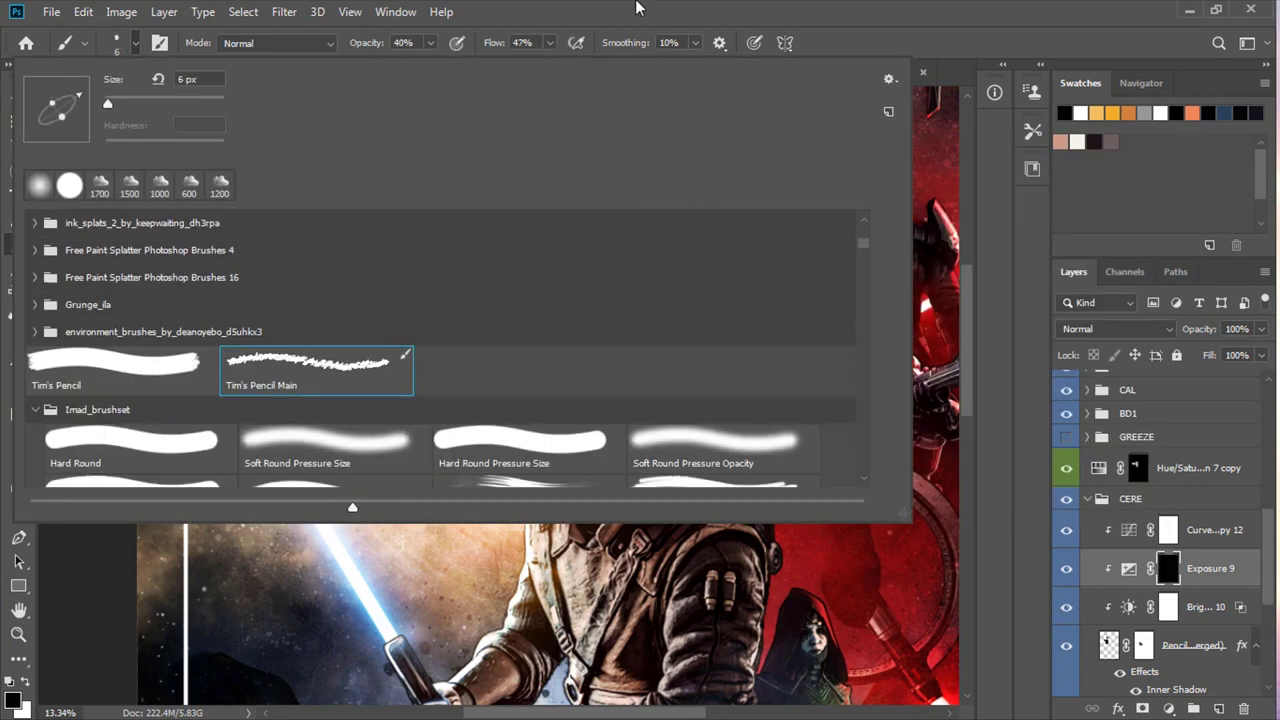
double_click(400, 357)
click(415, 43)
scroll(490, 240, up, 10)
Blur the edges of Cere's Pencil Sketch figure with the Blur tool
click(18, 439)
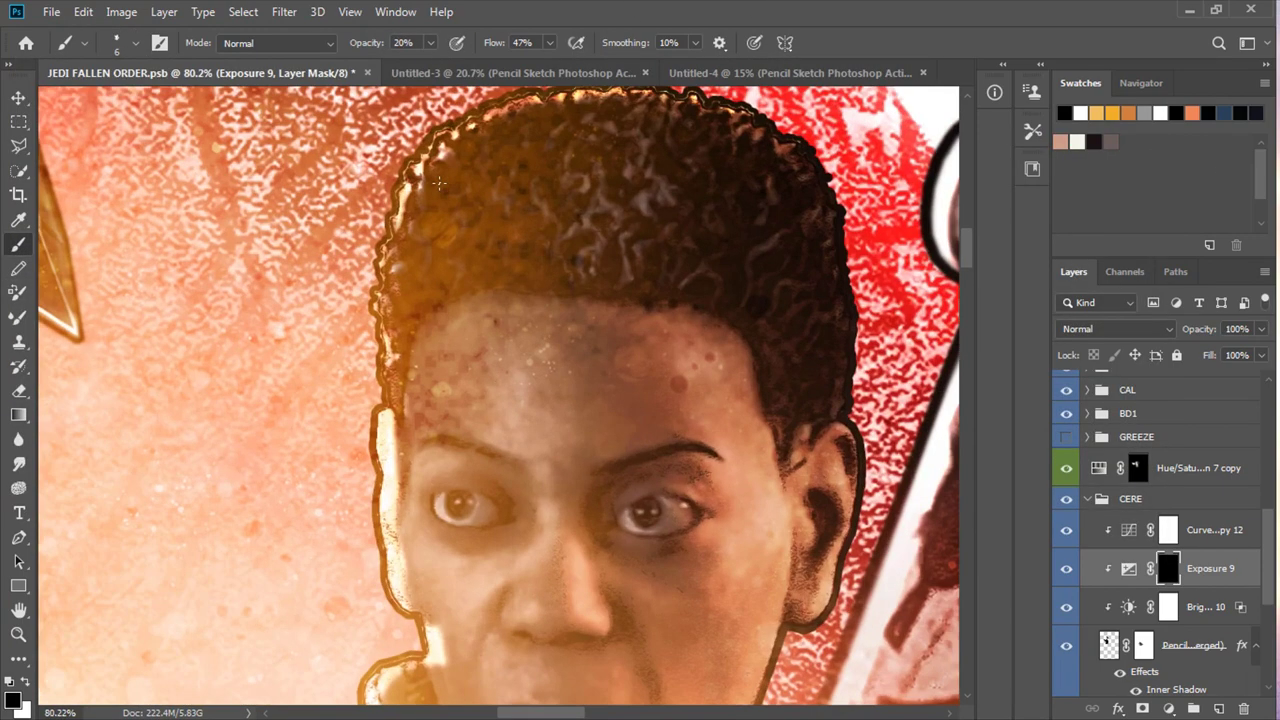
click(1110, 645)
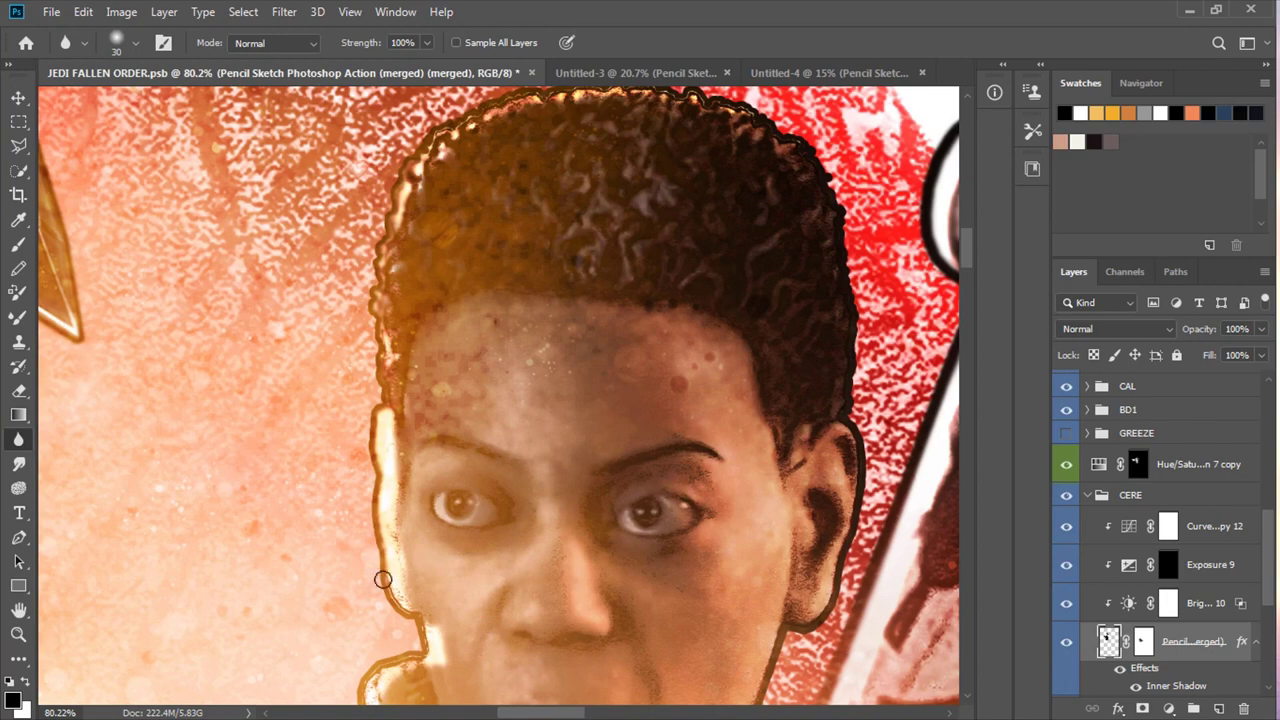
scroll(390, 431, down, 5)
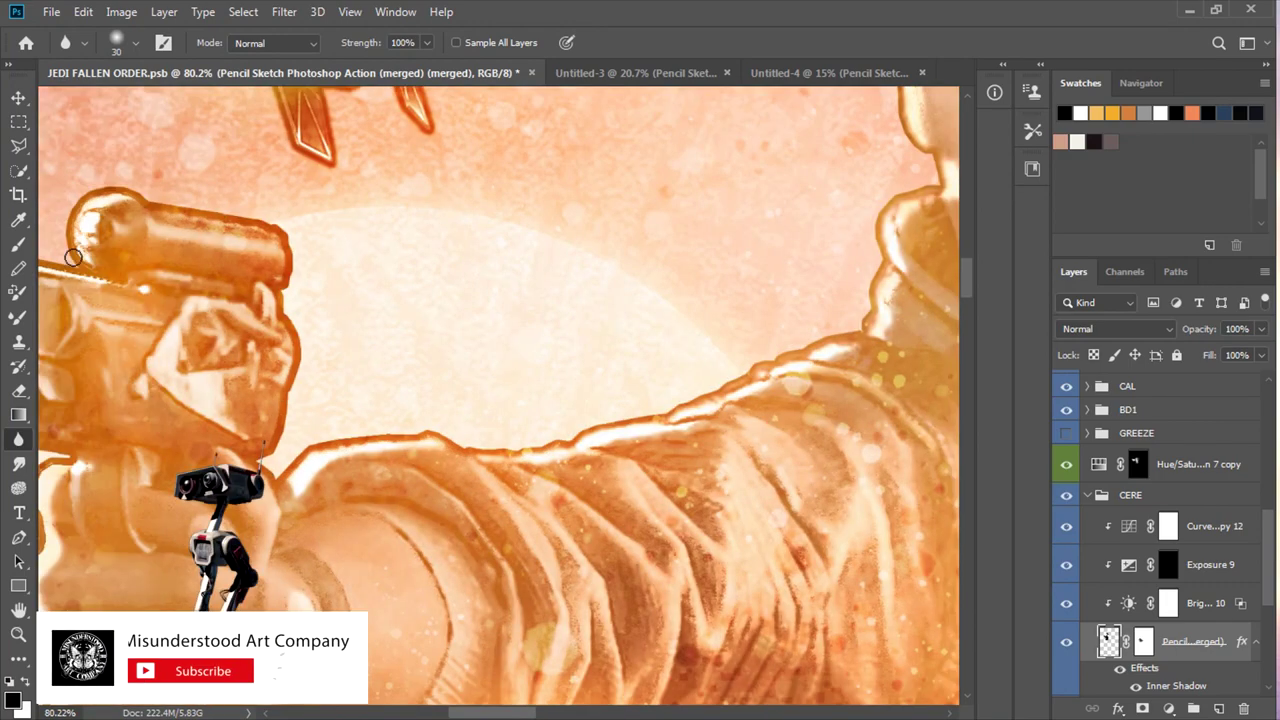
scroll(73, 258, left, 5)
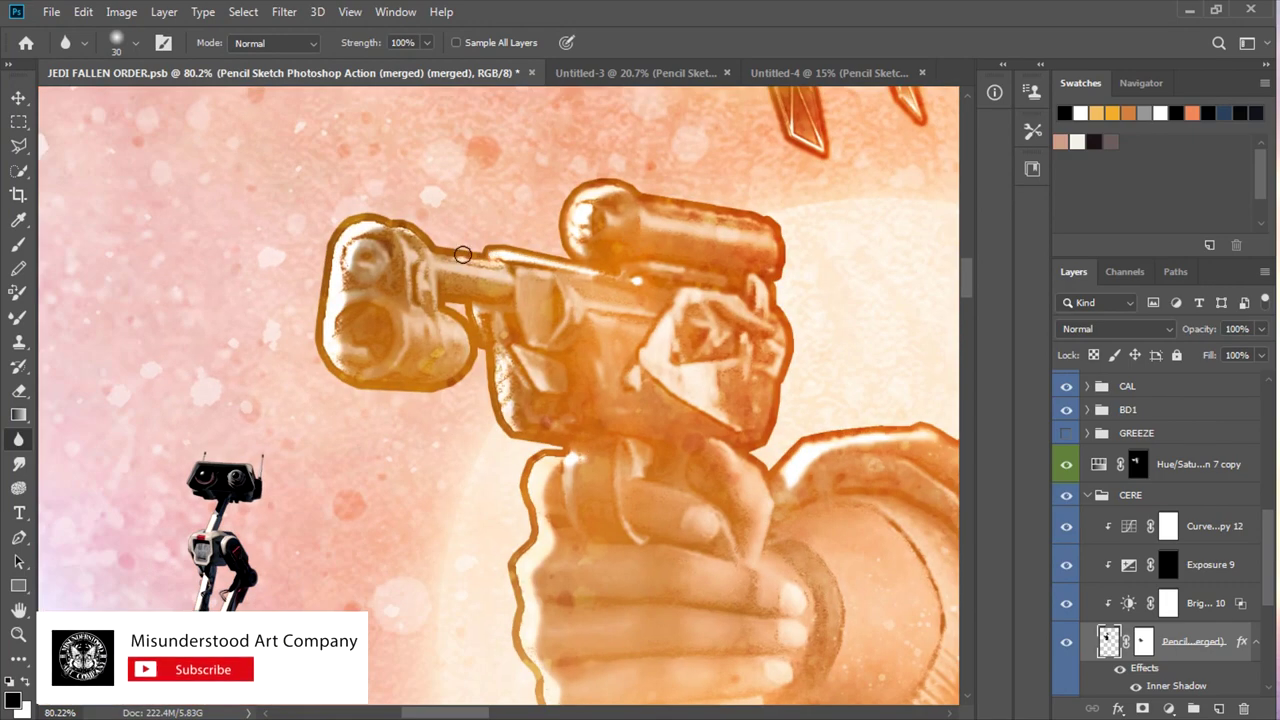
scroll(539, 665, down, 3)
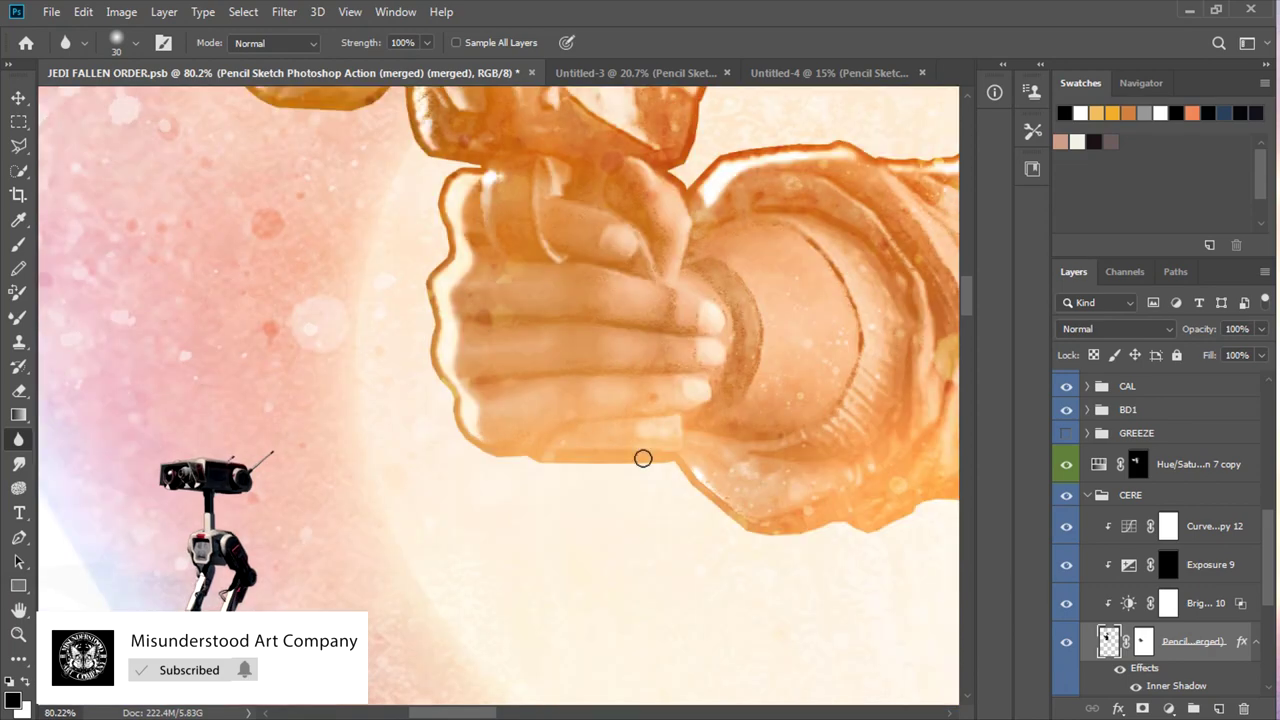
scroll(643, 457, right, 5)
scroll(534, 617, down, 1)
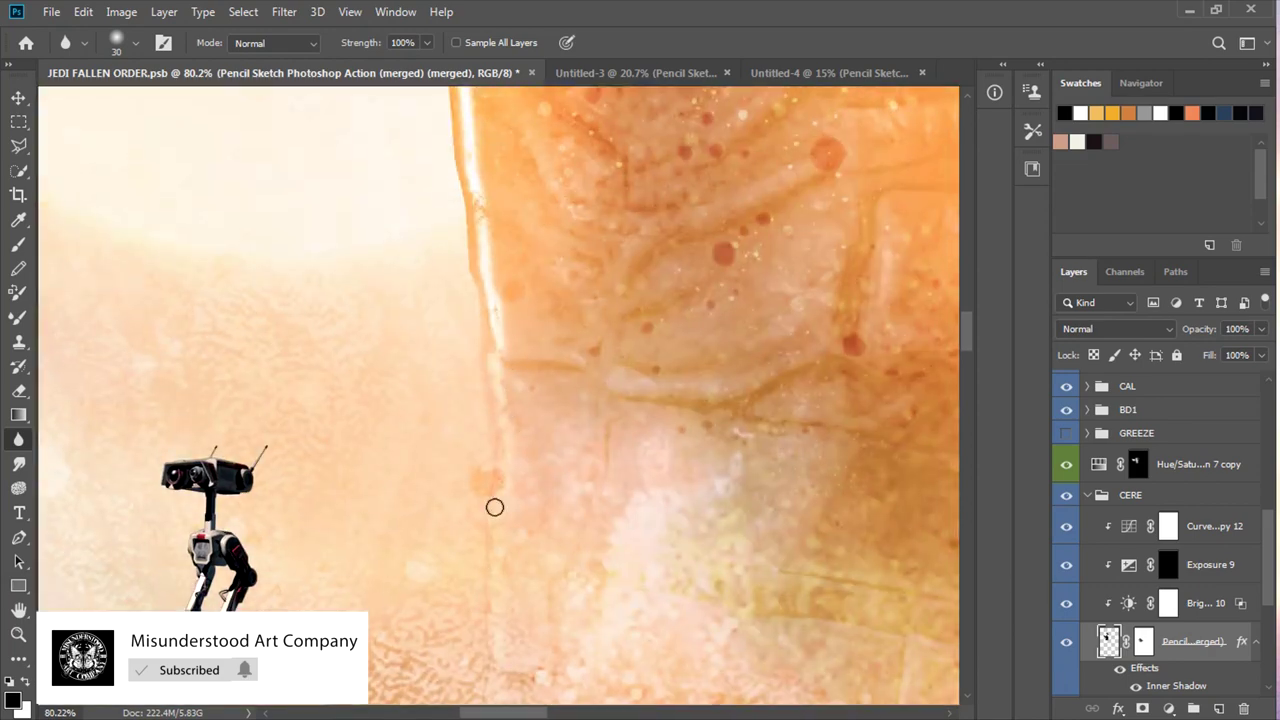
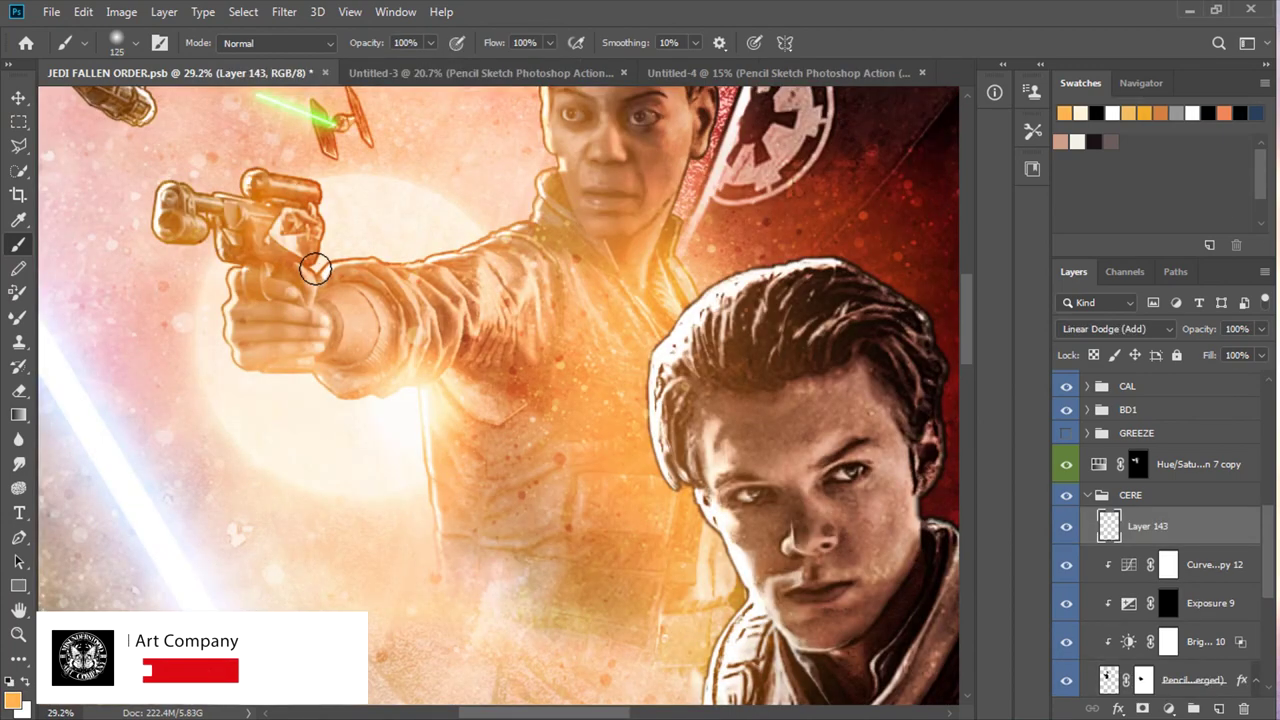
Shrink the brush, target the Exposure 9 layer mask and choose a small soft round brush preset
key(bracketleft)
key(bracketleft)
key(bracketleft)
scroll(311, 379, down, 5)
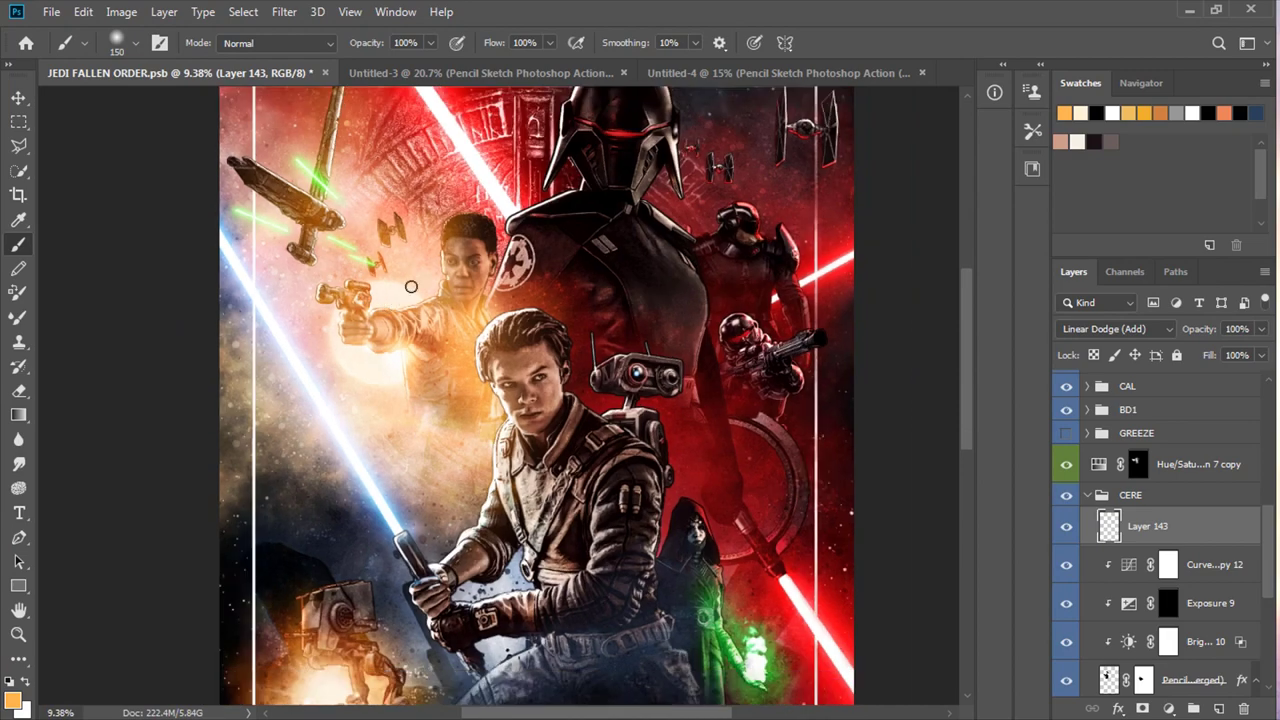
scroll(394, 337, up, 8)
scroll(186, 371, down, 5)
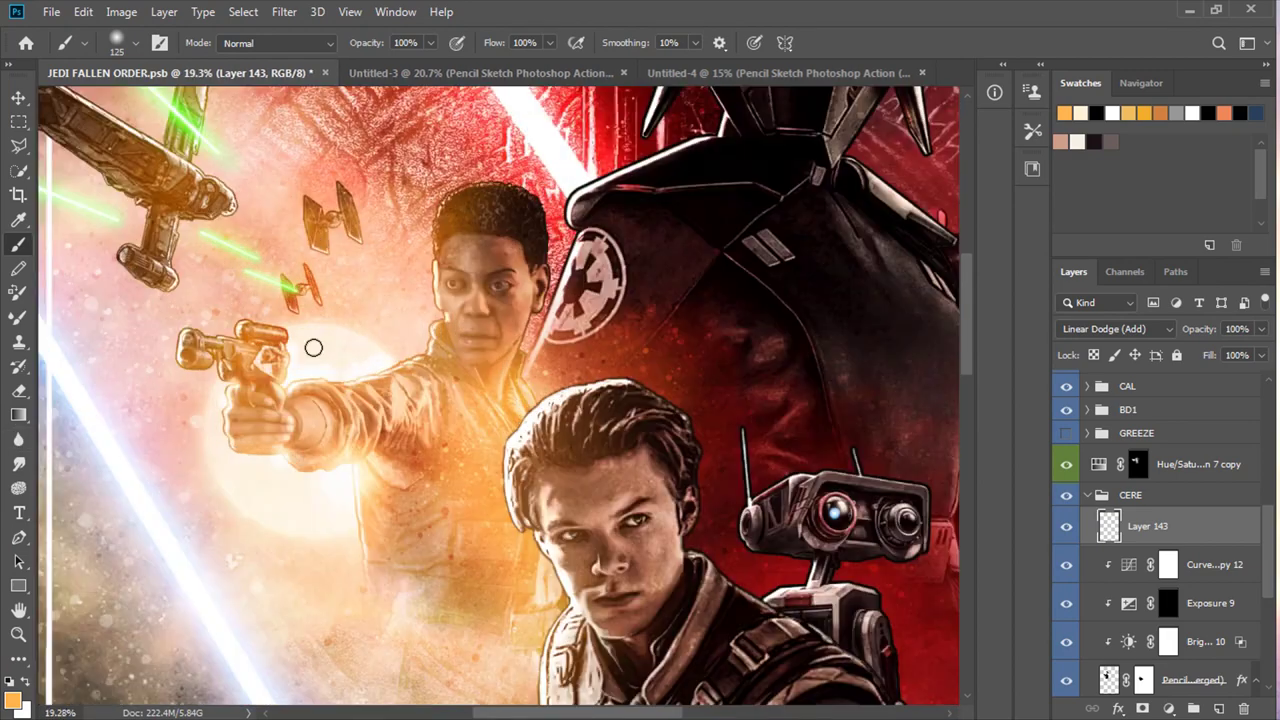
scroll(311, 346, up, 4)
scroll(500, 400, down, 5)
click(1168, 603)
click(88, 43)
scroll(400, 350, down, 5)
double_click(320, 455)
Paint white on the Exposure 9 mask along the sleeve edges and folds
scroll(440, 320, up, 5)
scroll(555, 350, up, 4)
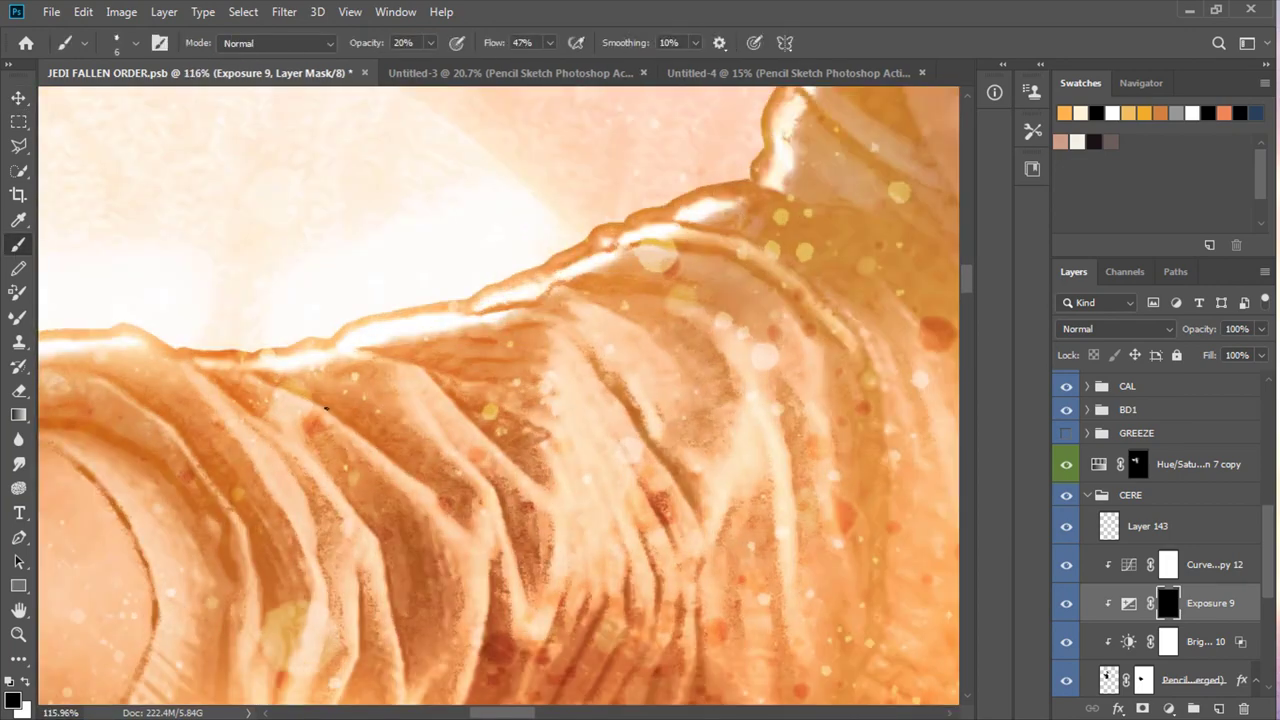
scroll(555, 350, up, 1)
mouse_move(555, 350)
mouse_down()
mouse_move(535, 405)
mouse_move(520, 609)
mouse_up()
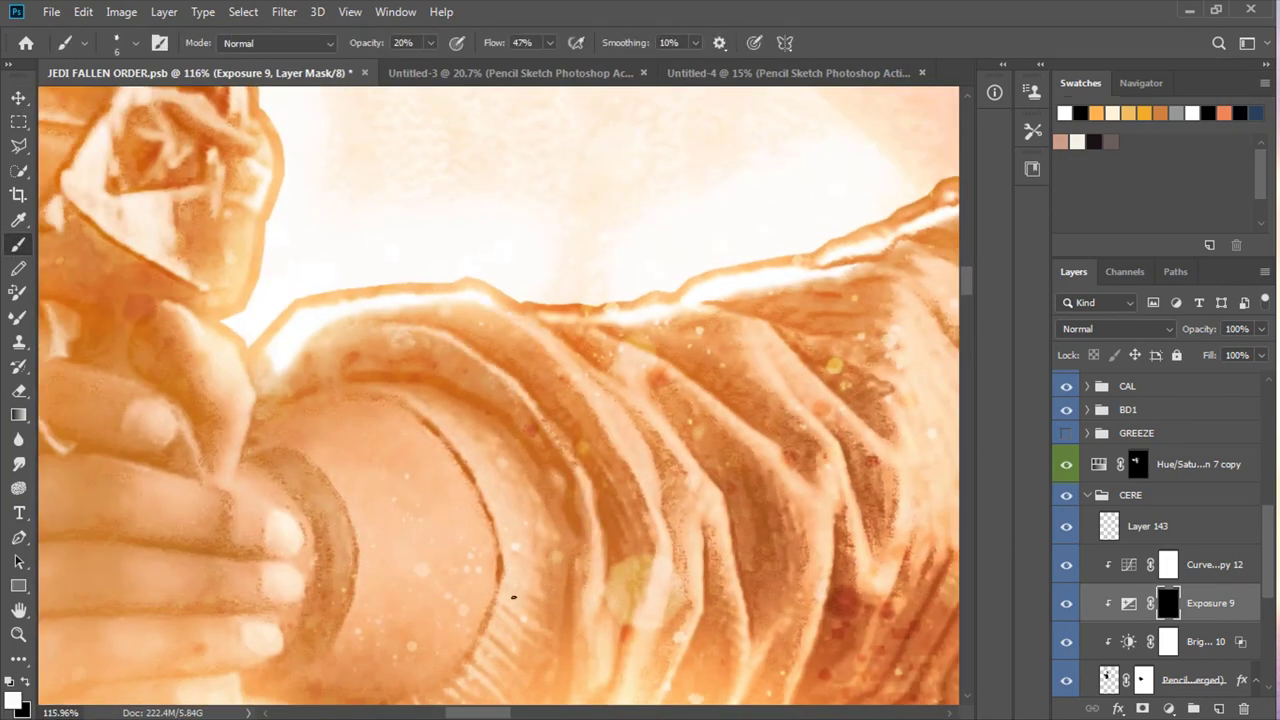
scroll(507, 523, down, 5)
drag(248, 540, 345, 578)
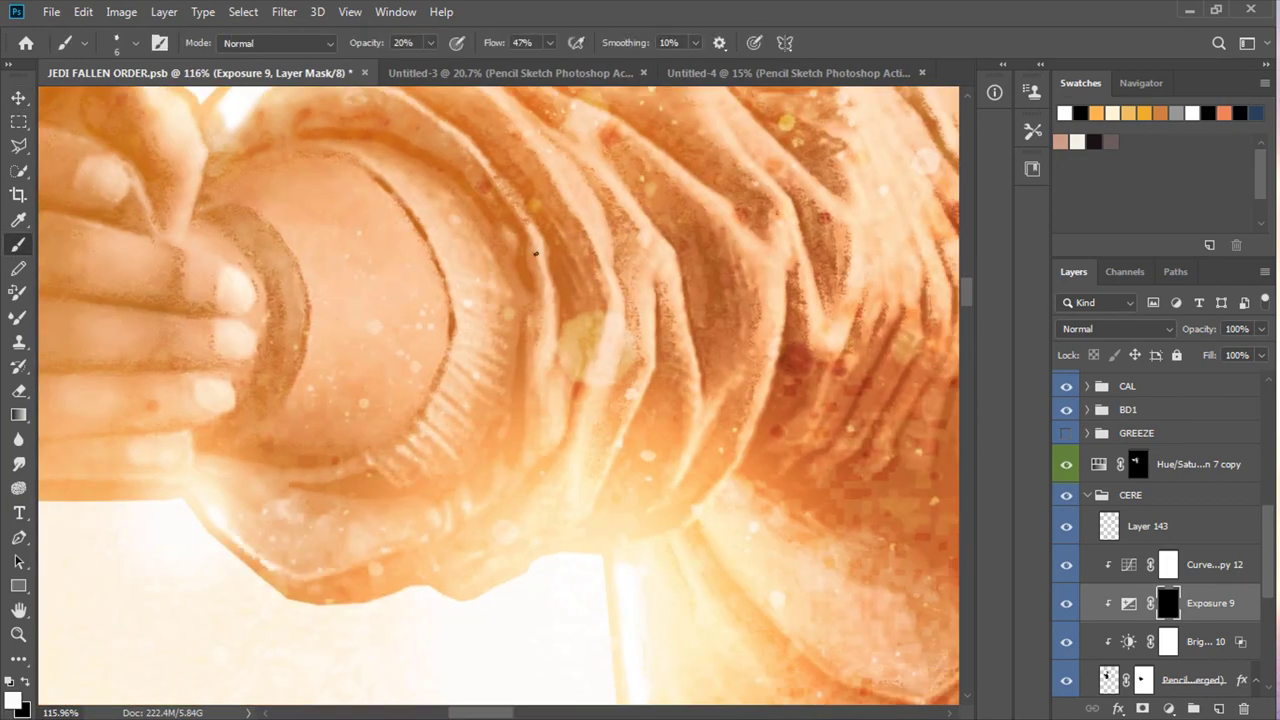
drag(735, 235, 756, 318)
mouse_move(707, 427)
mouse_down()
mouse_move(686, 315)
mouse_move(668, 358)
mouse_up()
drag(550, 130, 630, 295)
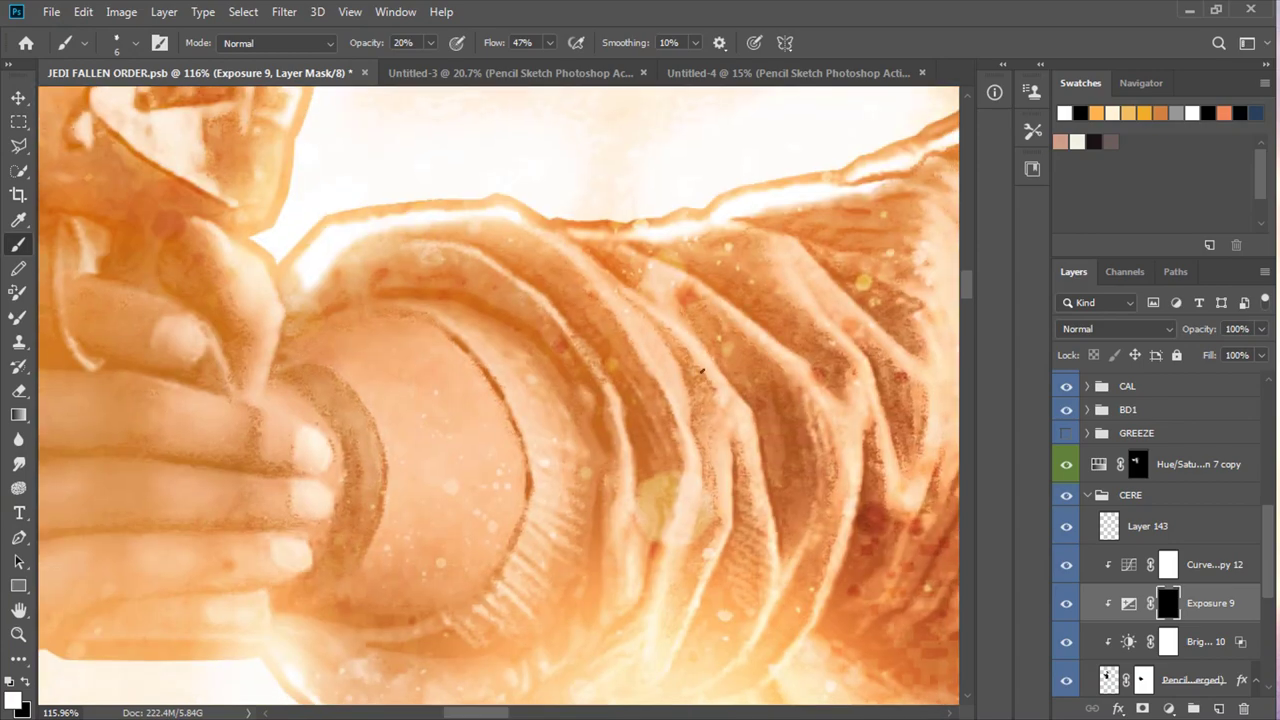
drag(900, 560, 705, 600)
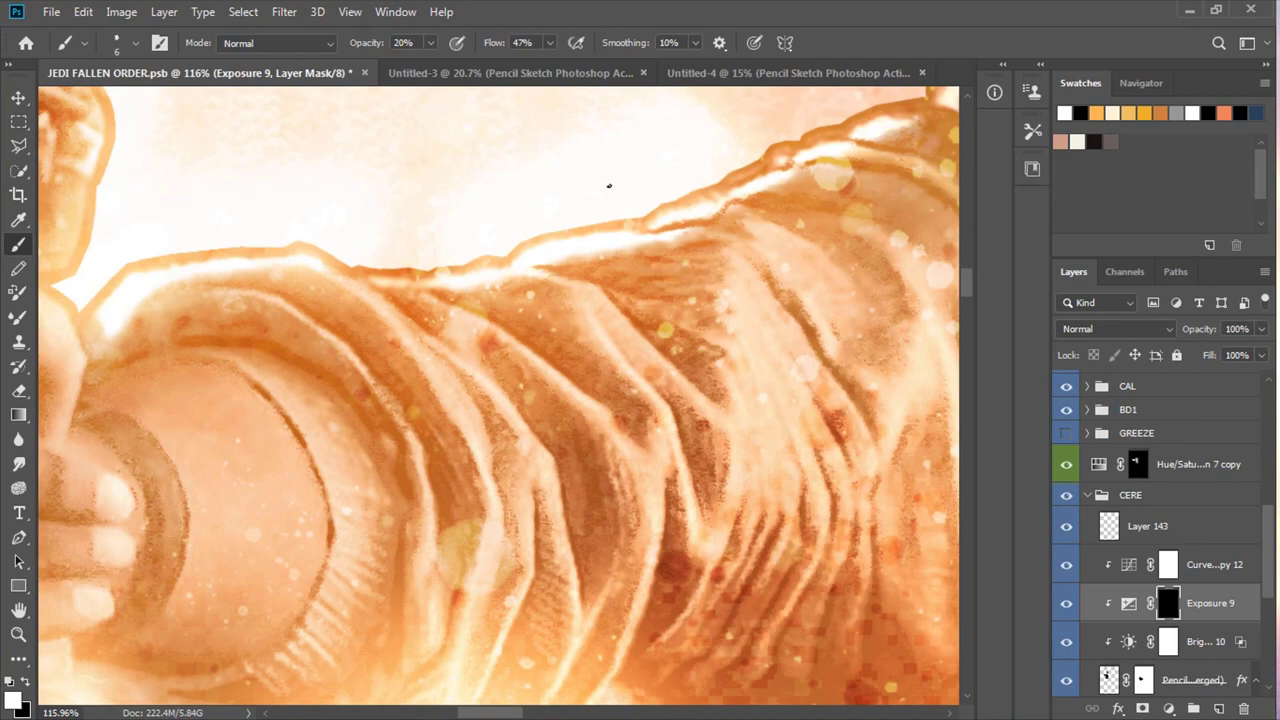
Brighten the collar up to the chin and the shoulder outline, switching between 15 px and 8 px brushes
drag(900, 366, 700, 420)
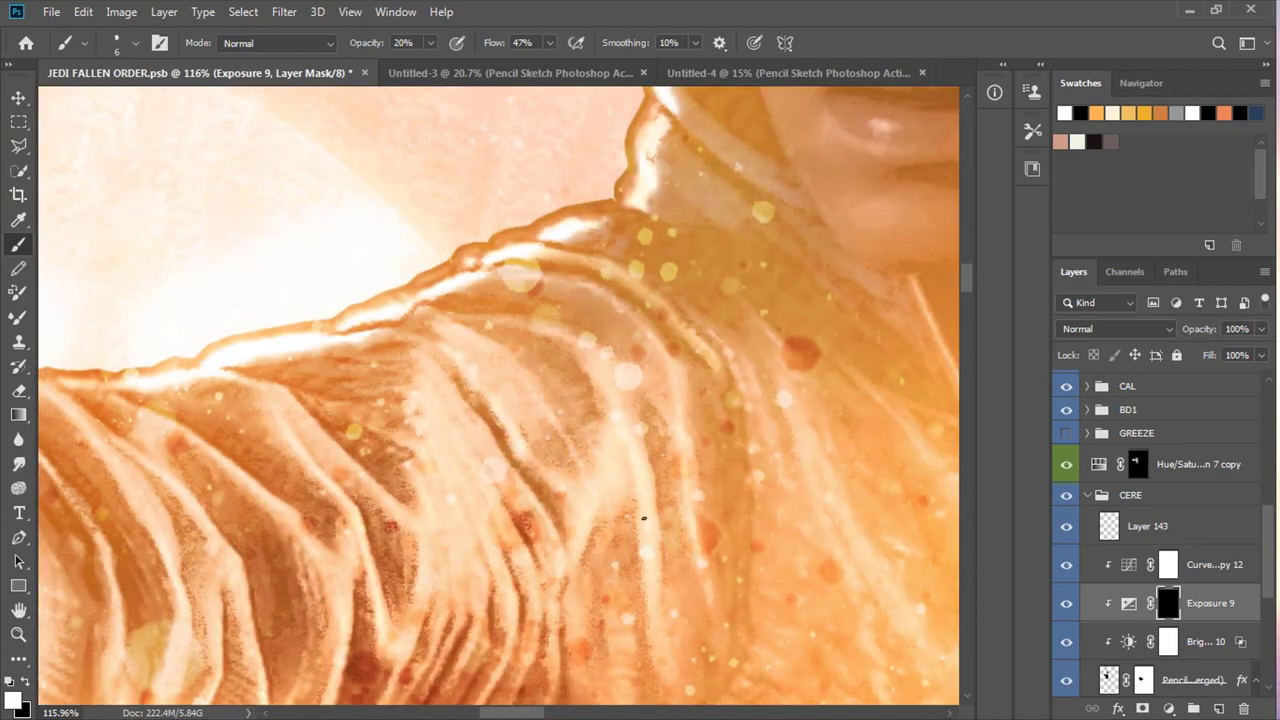
drag(650, 610, 661, 436)
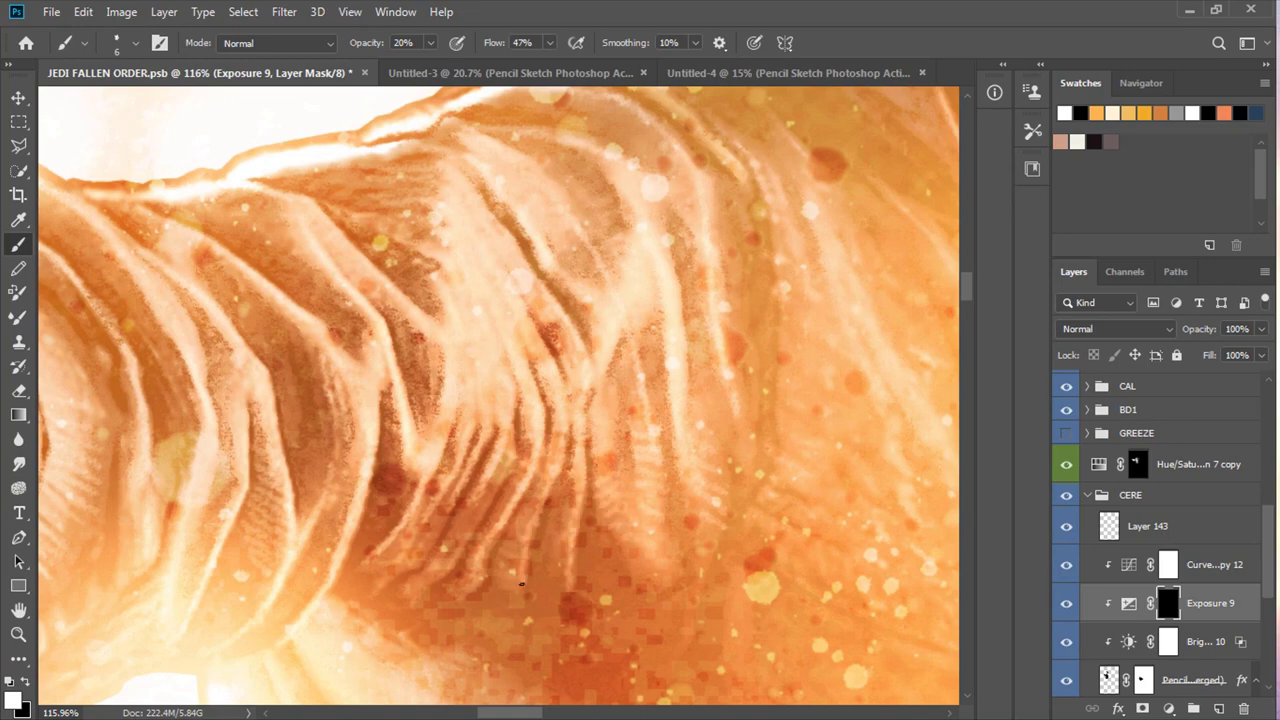
drag(483, 545, 445, 480)
drag(450, 150, 460, 400)
drag(463, 294, 510, 390)
drag(450, 230, 597, 426)
mouse_move(440, 330)
mouse_down()
mouse_move(434, 351)
mouse_move(465, 170)
mouse_up()
key(bracketright)
drag(450, 245, 483, 163)
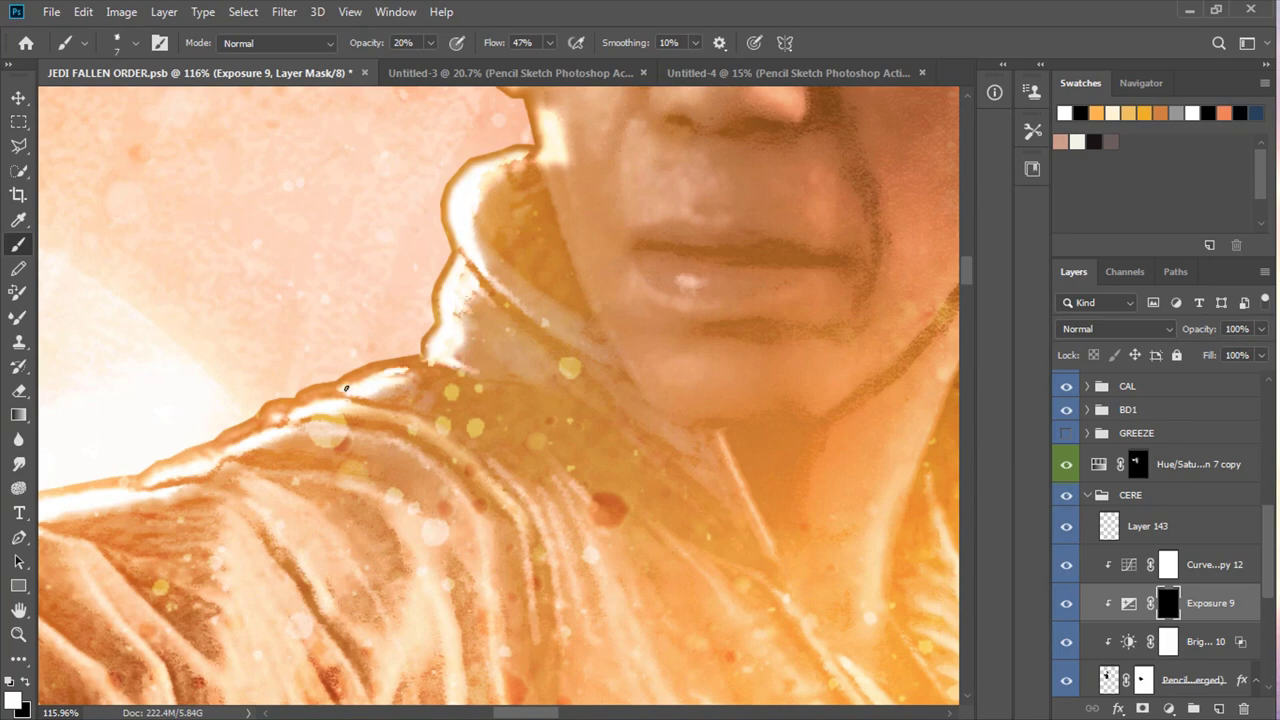
mouse_move(386, 361)
mouse_down()
mouse_move(262, 412)
mouse_move(190, 460)
mouse_move(550, 385)
mouse_up()
key(bracketleft)
key(bracketleft)
key(bracketleft)
drag(312, 454, 164, 468)
Brighten the upper sleeve edge near the gun hand on the mask
scroll(164, 468, left, 2)
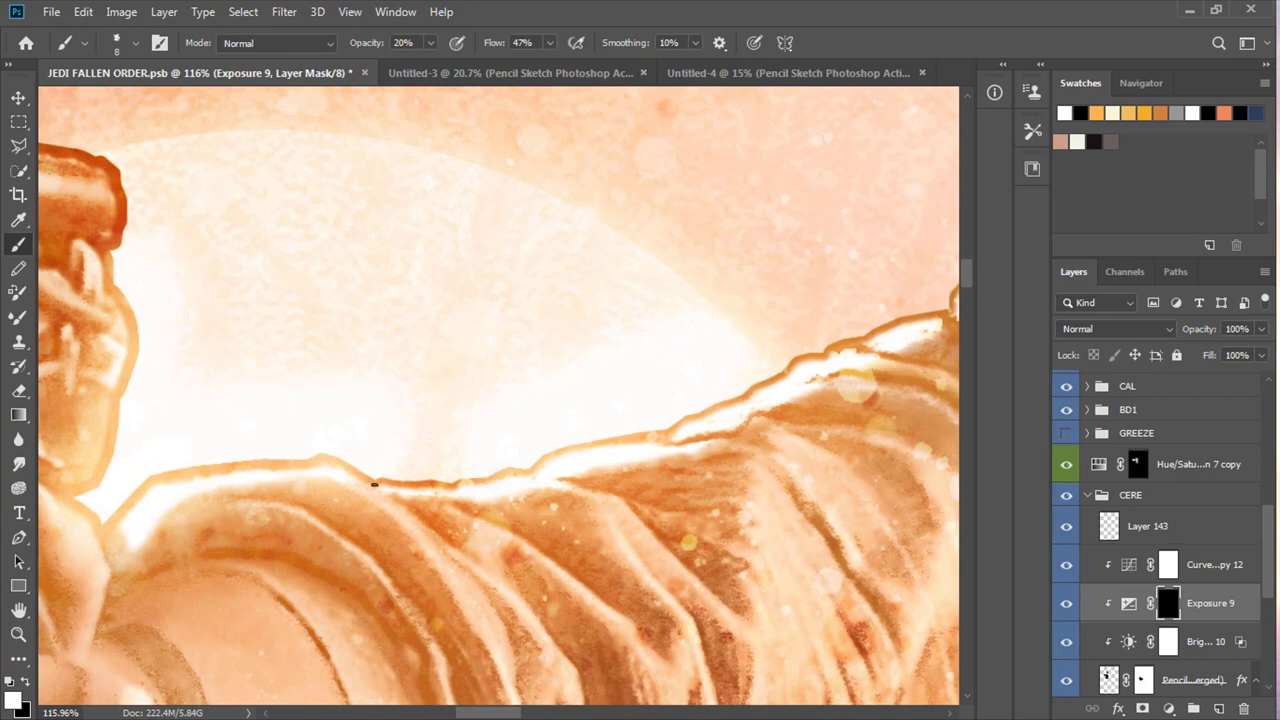
scroll(285, 432, left, 5)
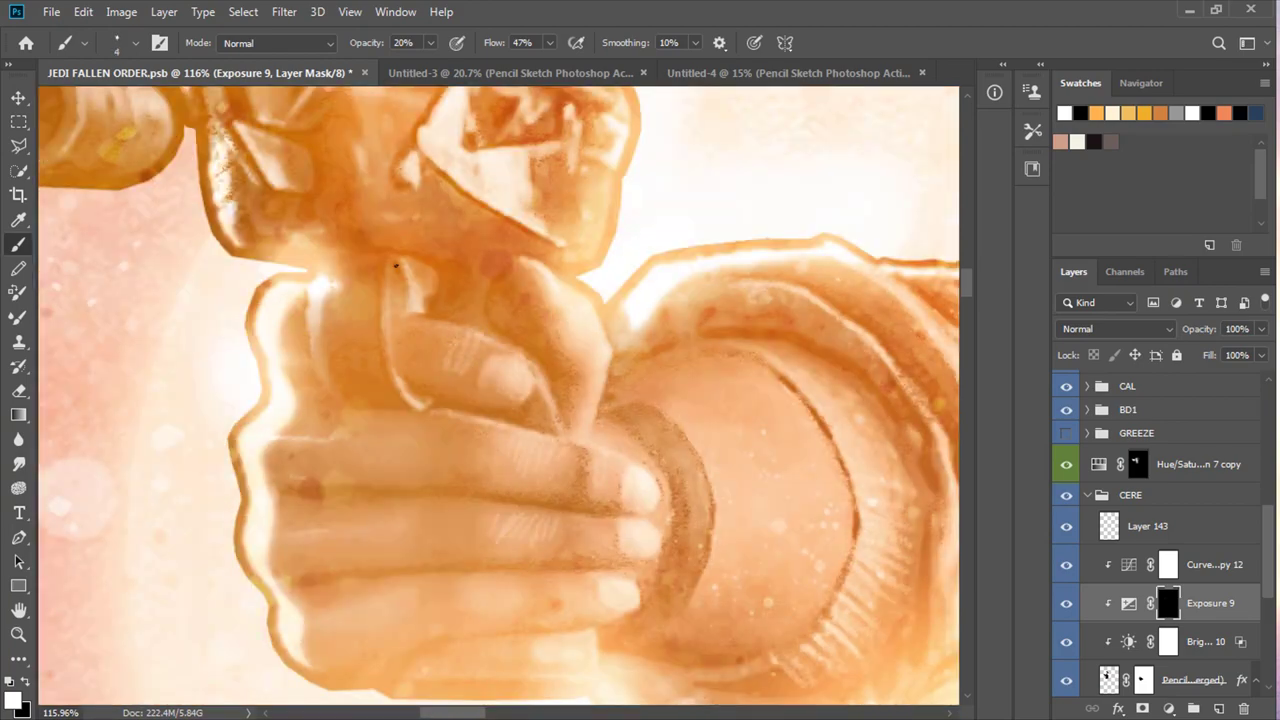
scroll(395, 265, up, 3)
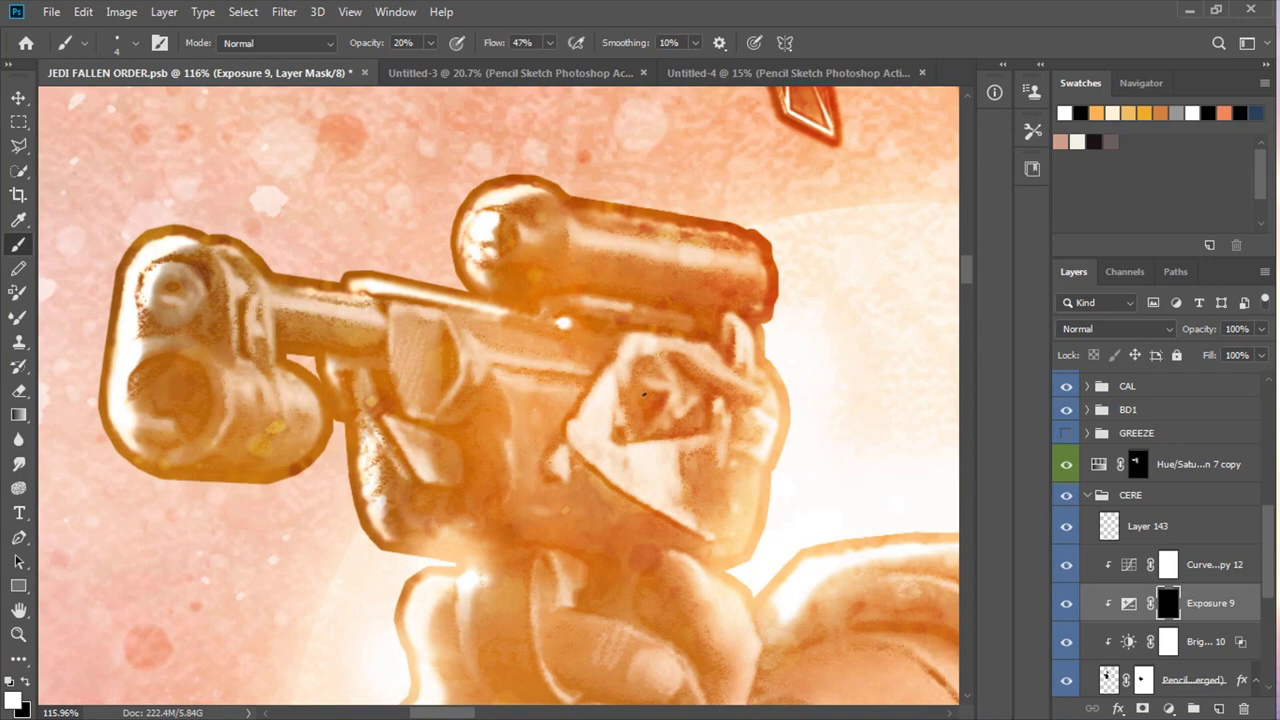
drag(748, 380, 609, 246)
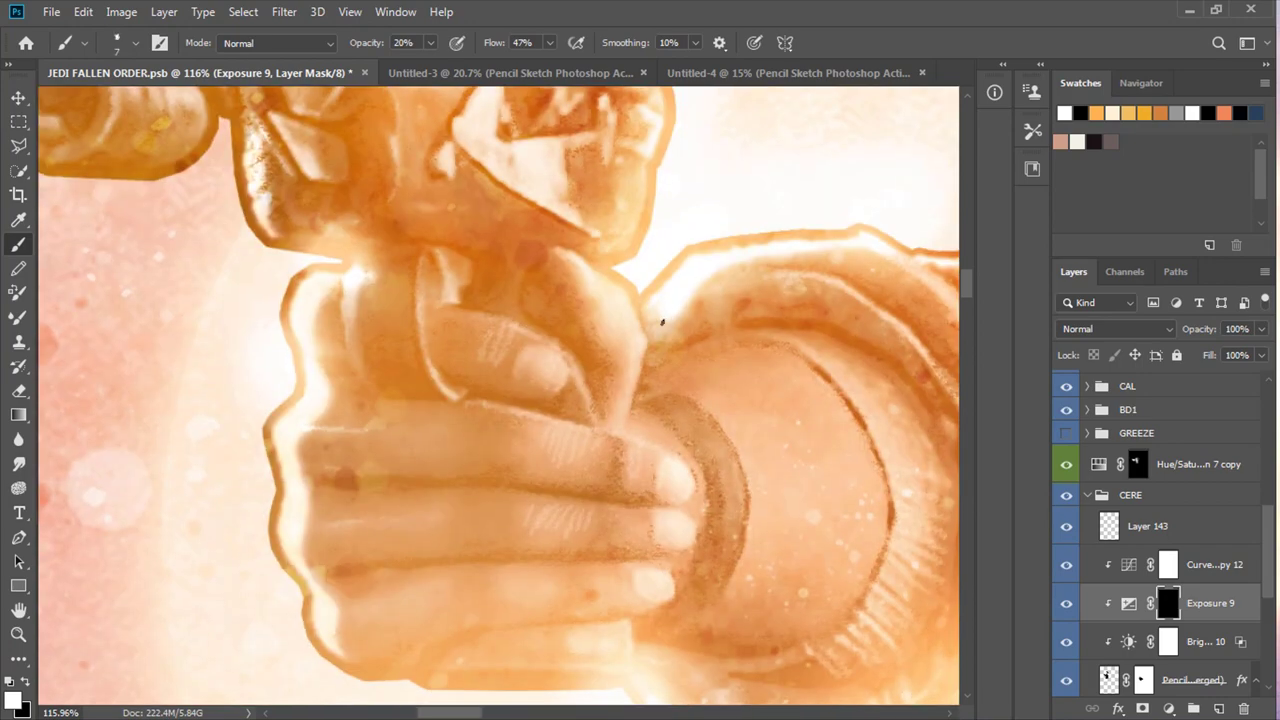
scroll(666, 312, right, 5)
drag(604, 470, 581, 310)
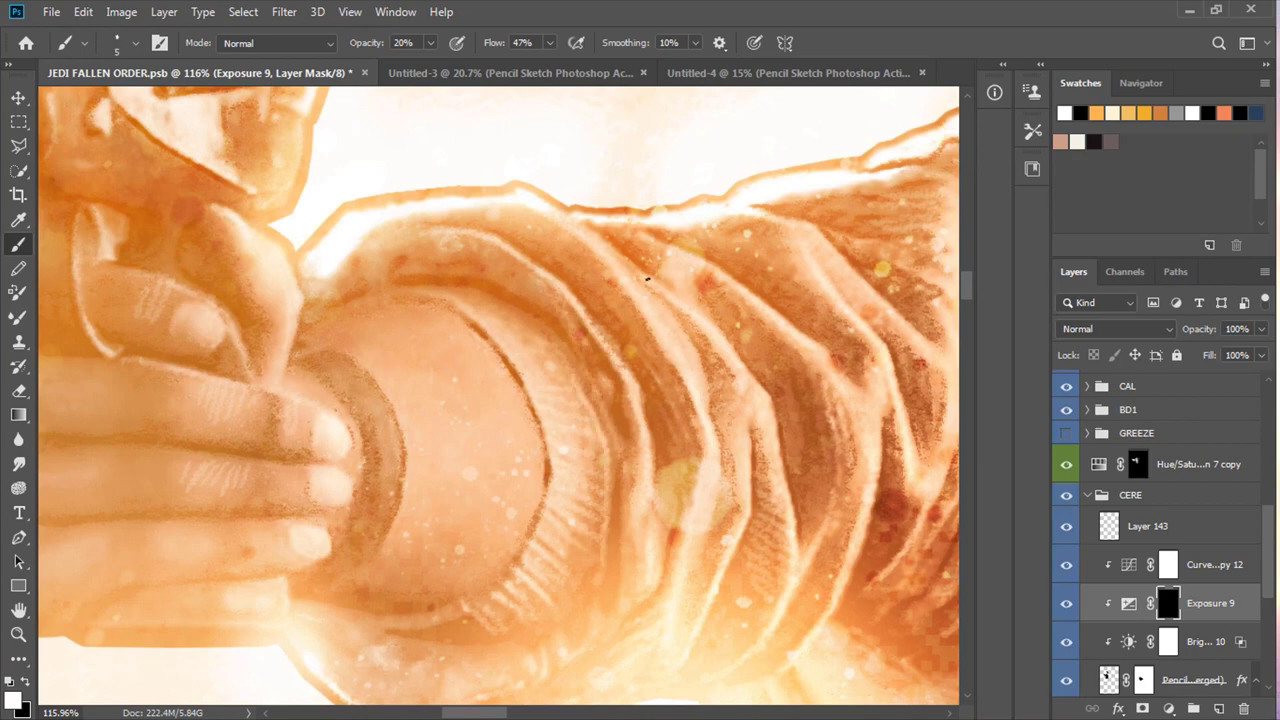
scroll(785, 243, down, 5)
scroll(489, 417, up, 4)
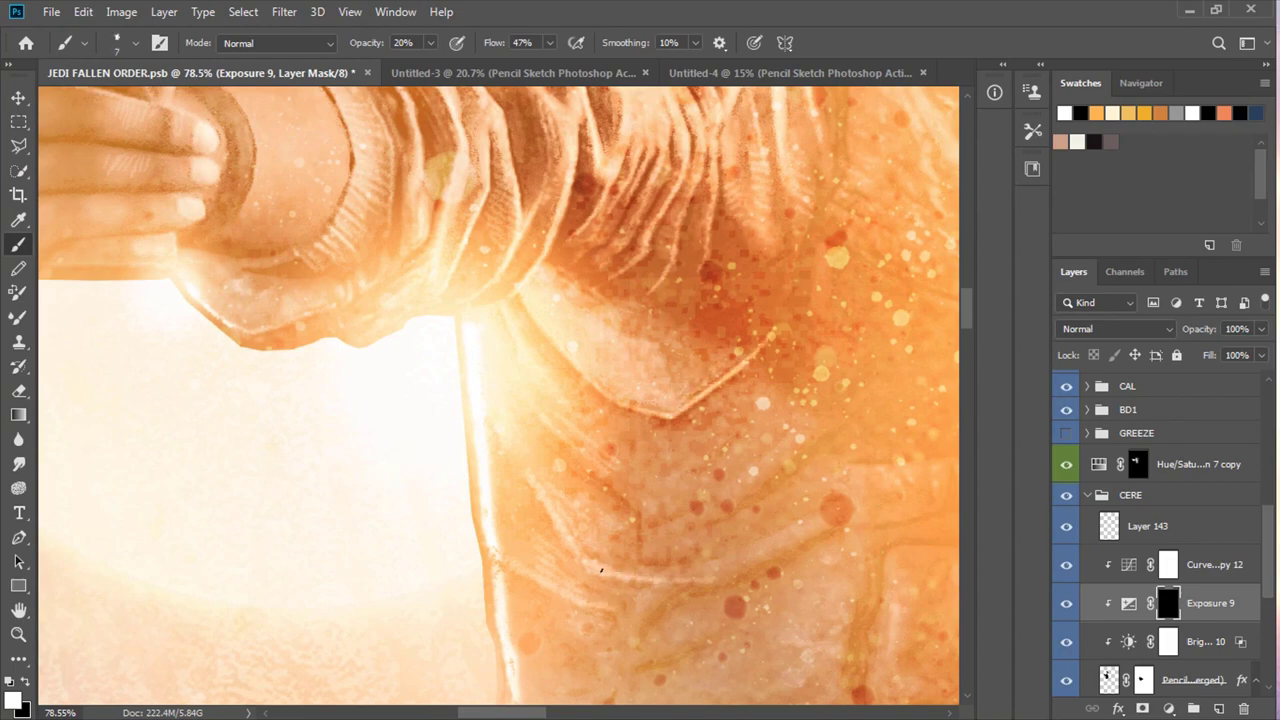
Zoom to about 200% on the face and brighten the head outline and its upper-right edge
scroll(616, 573, down, 3)
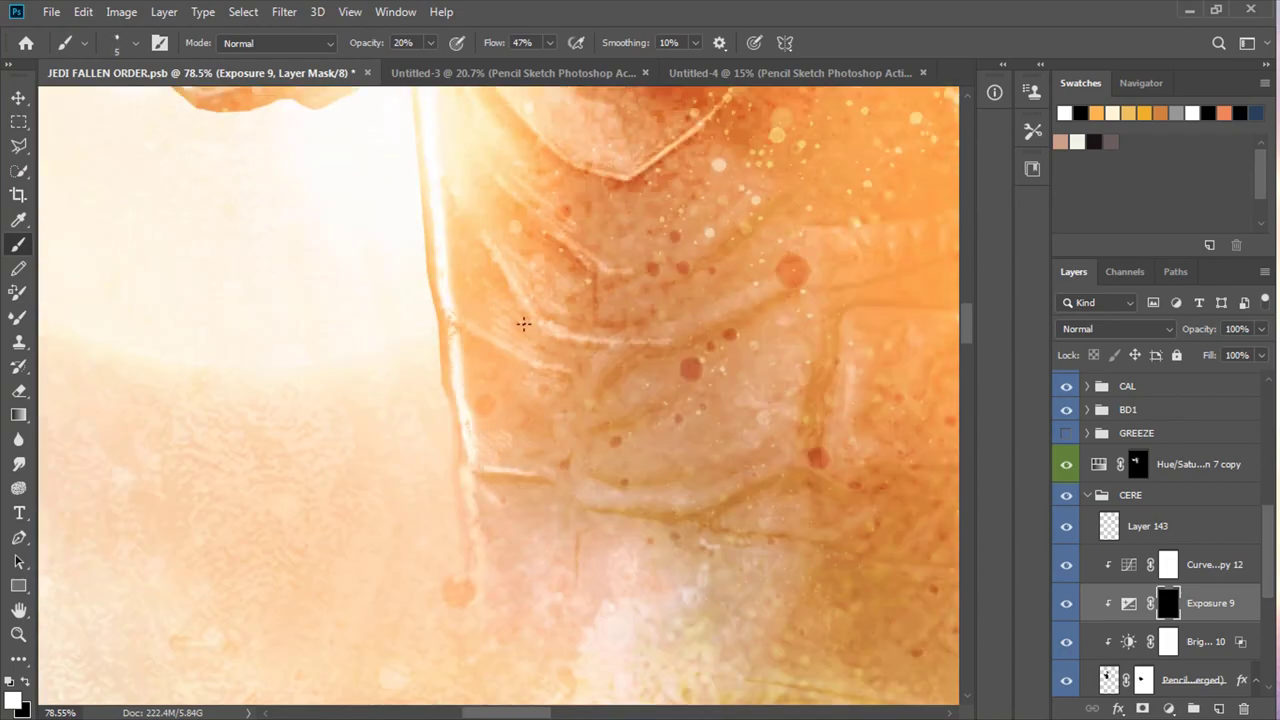
scroll(580, 560, up, 3)
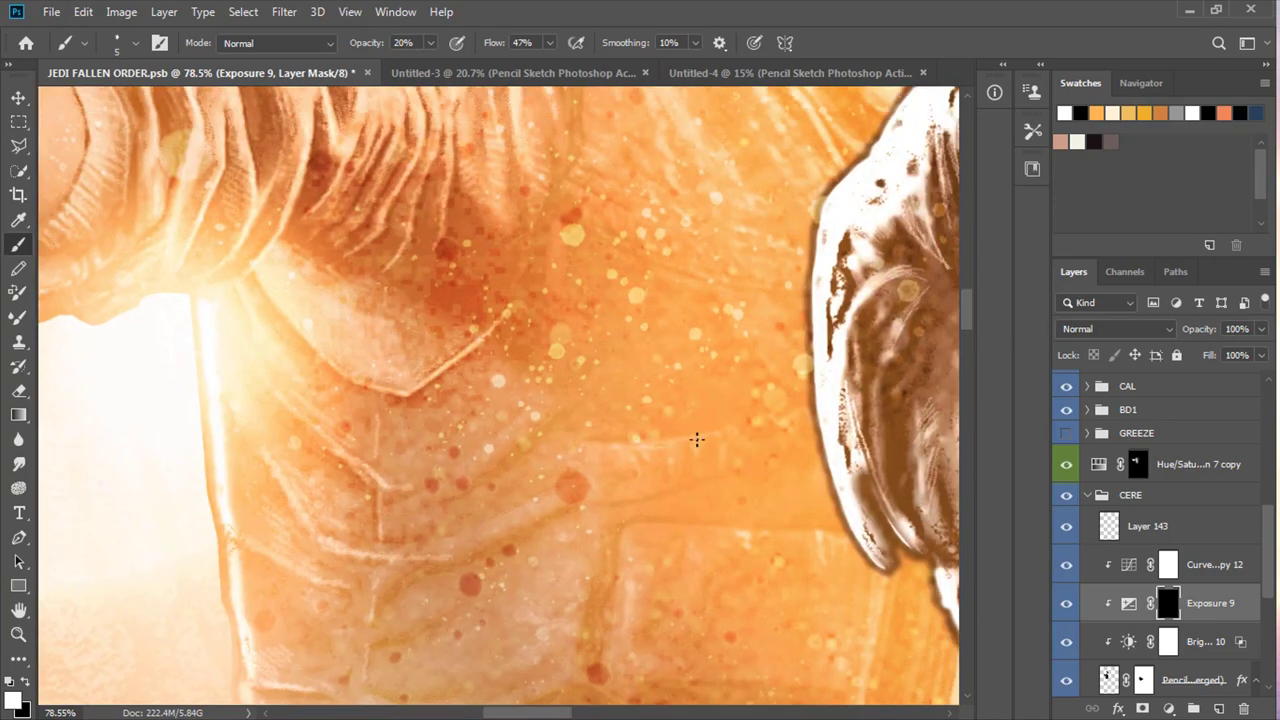
scroll(522, 326, up, 2)
scroll(650, 350, up, 1)
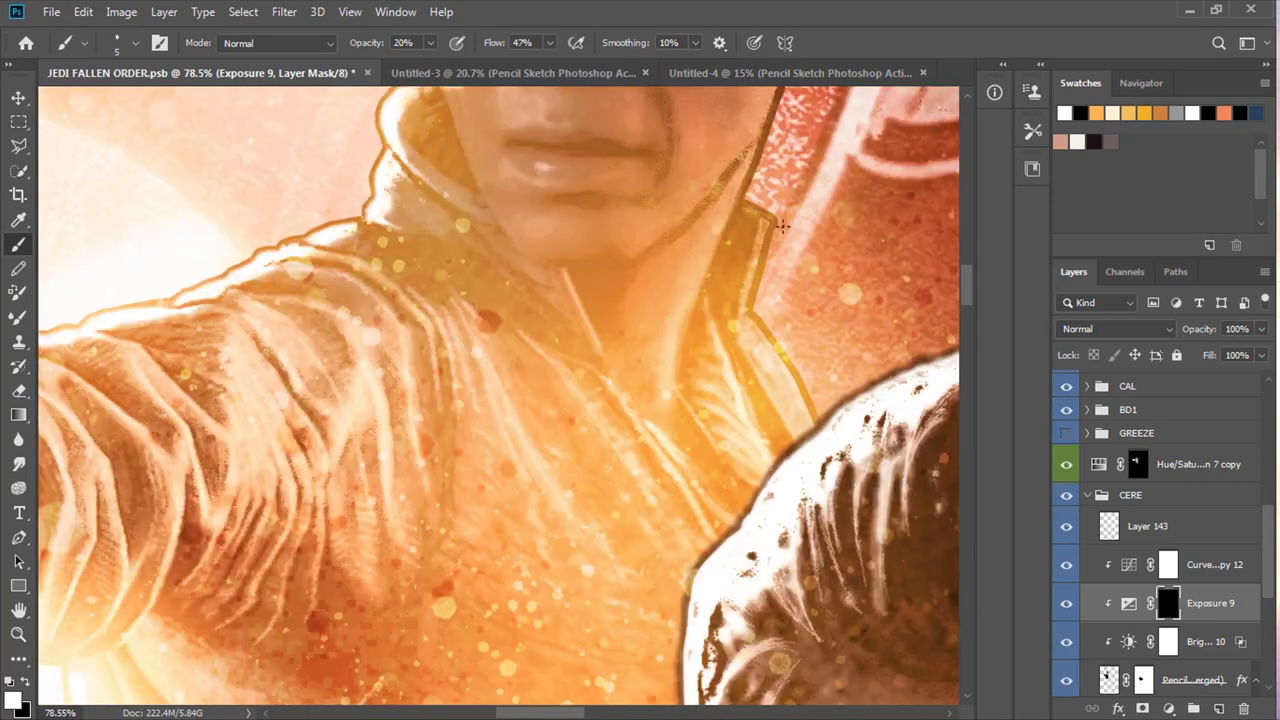
scroll(731, 343, up, 3)
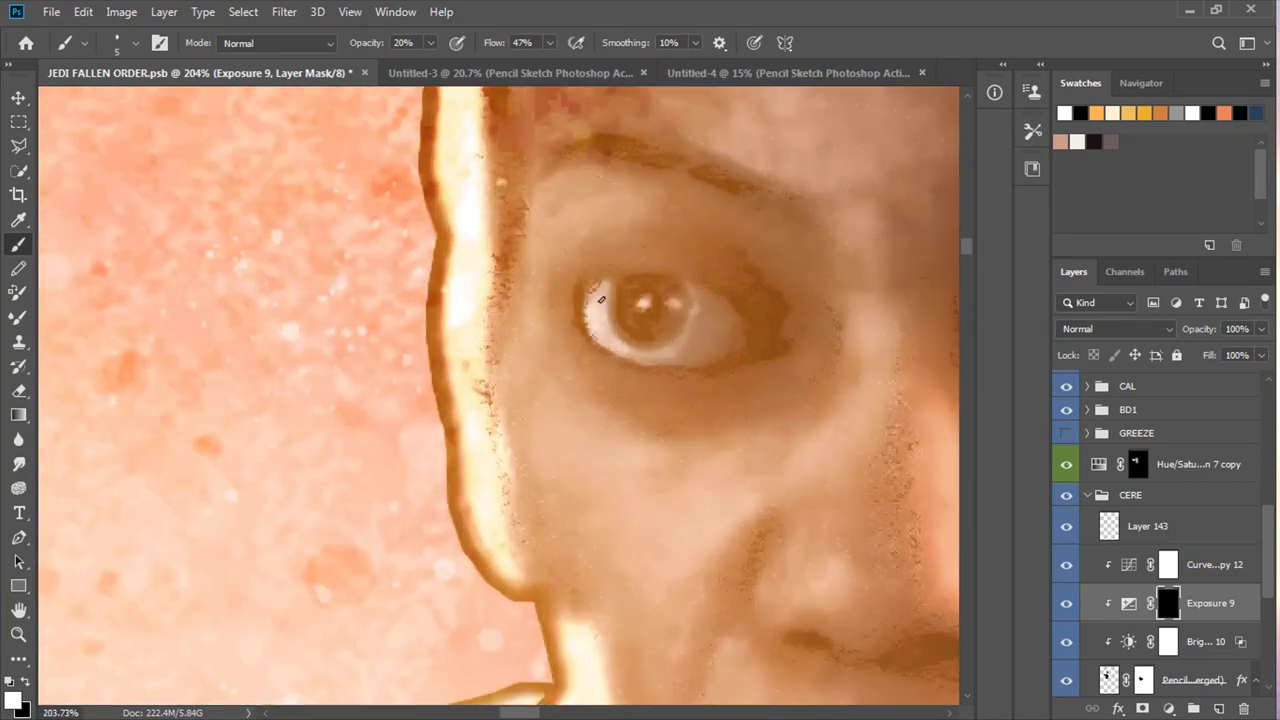
scroll(601, 299, down, 3)
scroll(697, 309, up, 3)
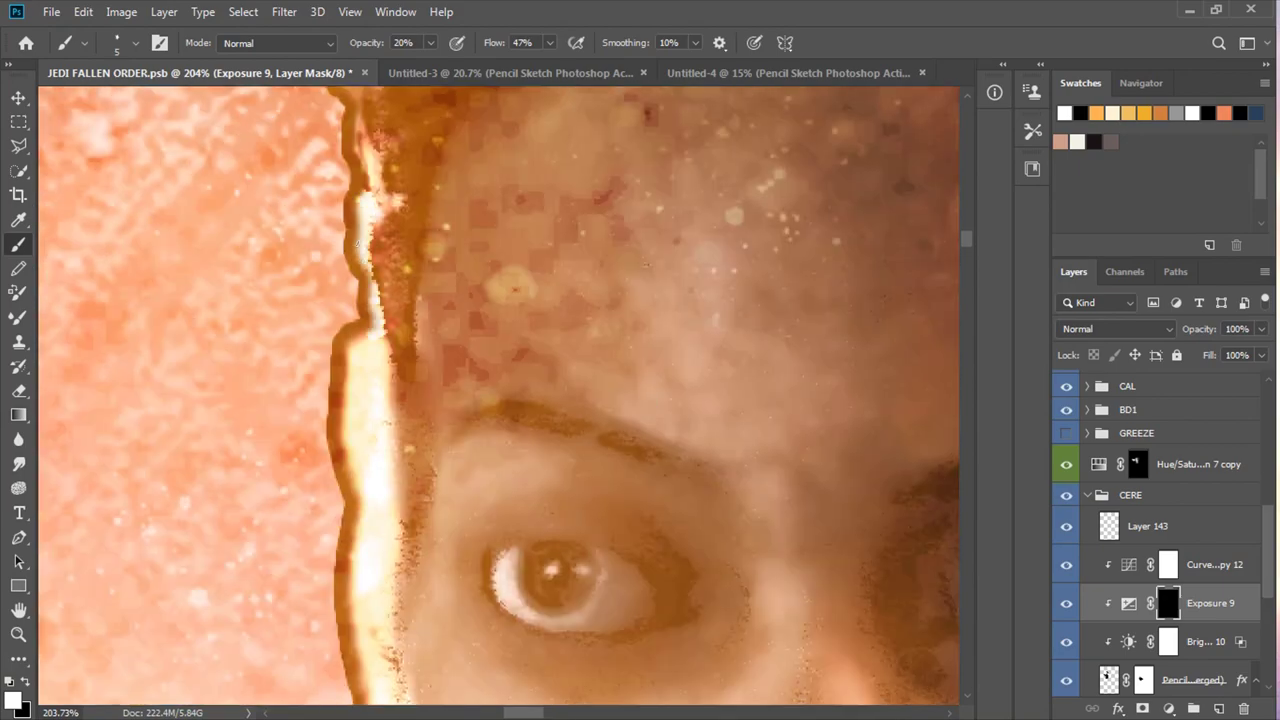
scroll(363, 254, up, 2)
scroll(386, 189, up, 2)
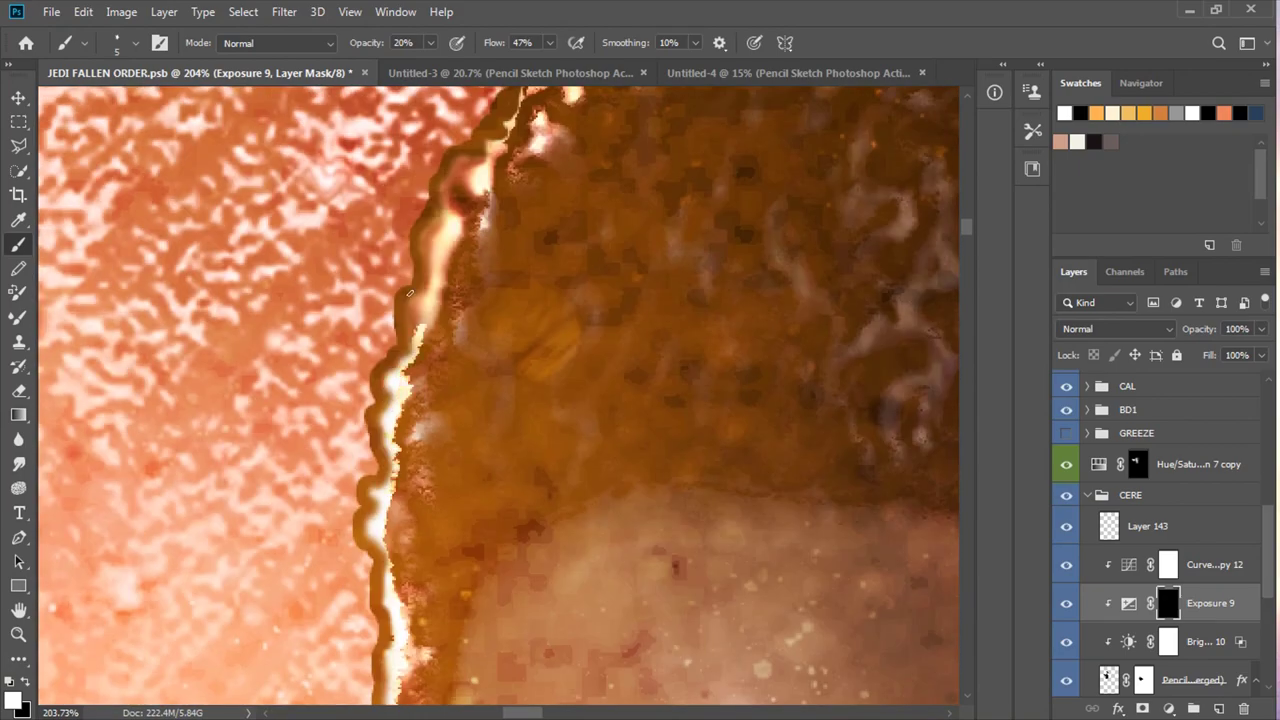
drag(409, 292, 508, 138)
scroll(508, 140, up, 2)
mouse_move(455, 305)
mouse_down()
mouse_move(600, 205)
mouse_move(410, 355)
mouse_up()
Brighten the top of the head outline and the left face edge down to the chin
mouse_move(780, 155)
mouse_down()
mouse_move(902, 146)
mouse_move(562, 276)
mouse_up()
drag(570, 265, 342, 297)
drag(720, 285, 815, 290)
scroll(430, 400, down, 2)
drag(412, 210, 431, 415)
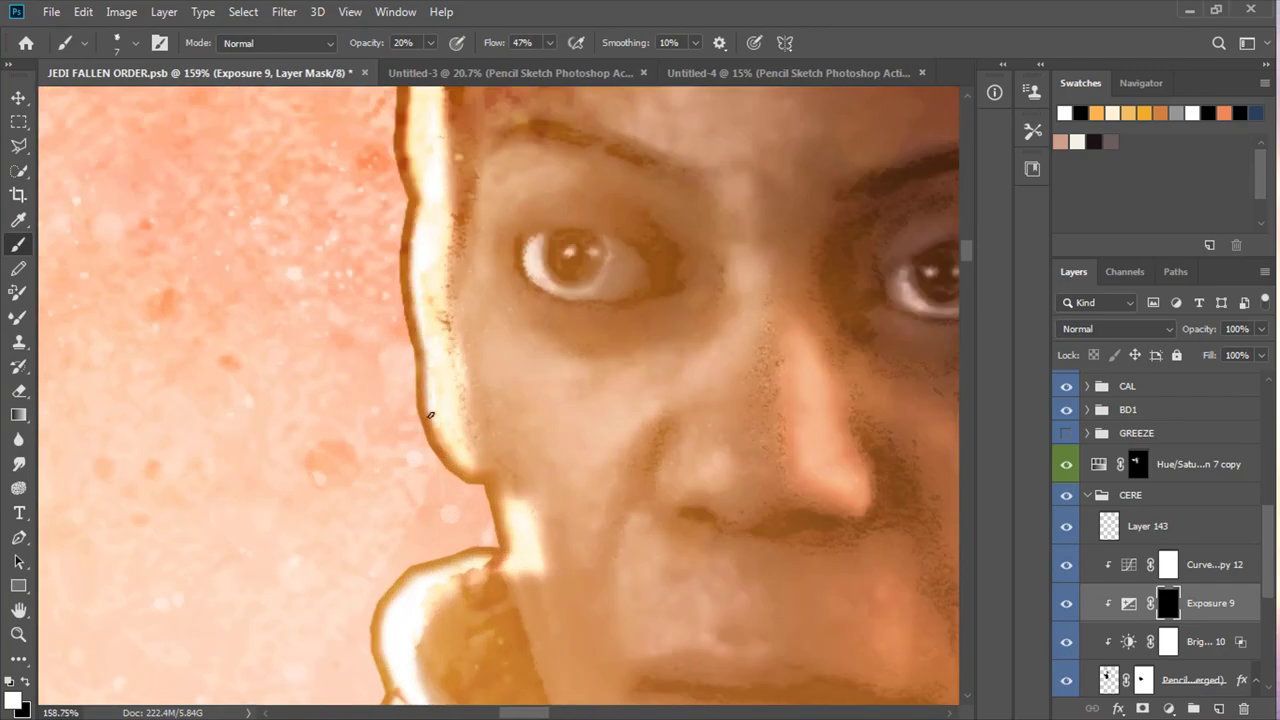
drag(499, 505, 520, 530)
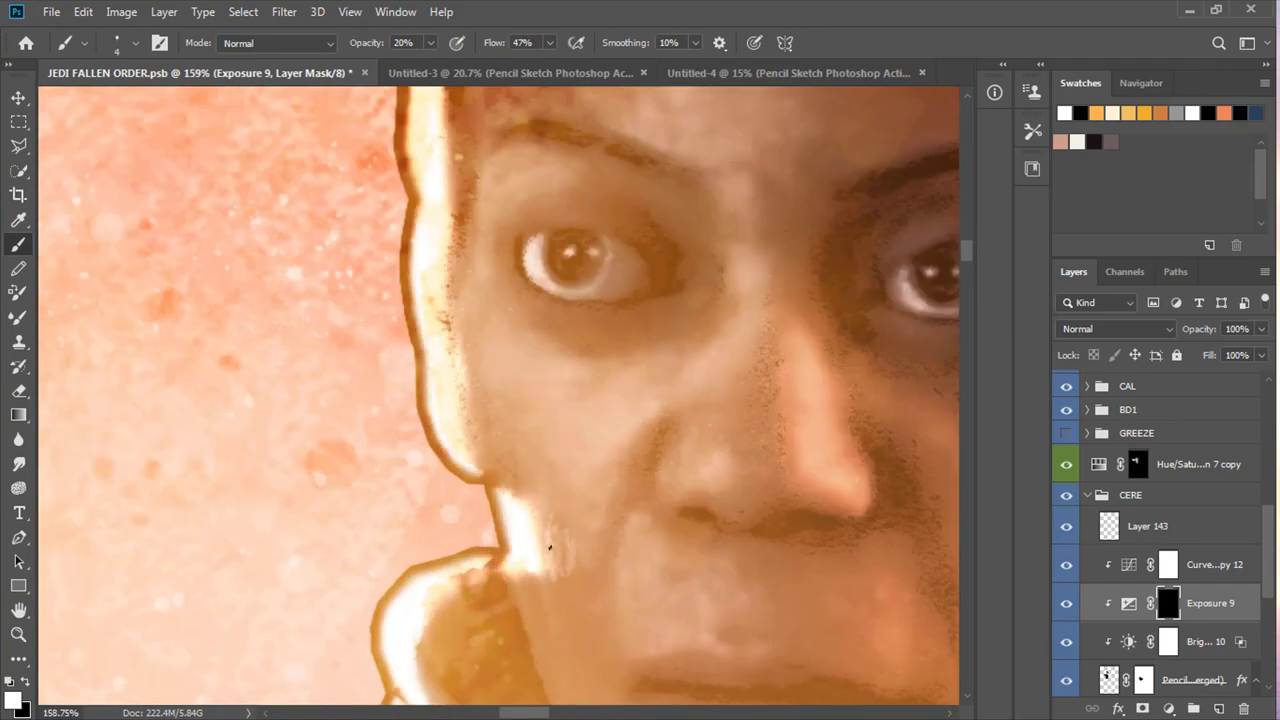
scroll(645, 654, down, 3)
scroll(645, 654, down, 2)
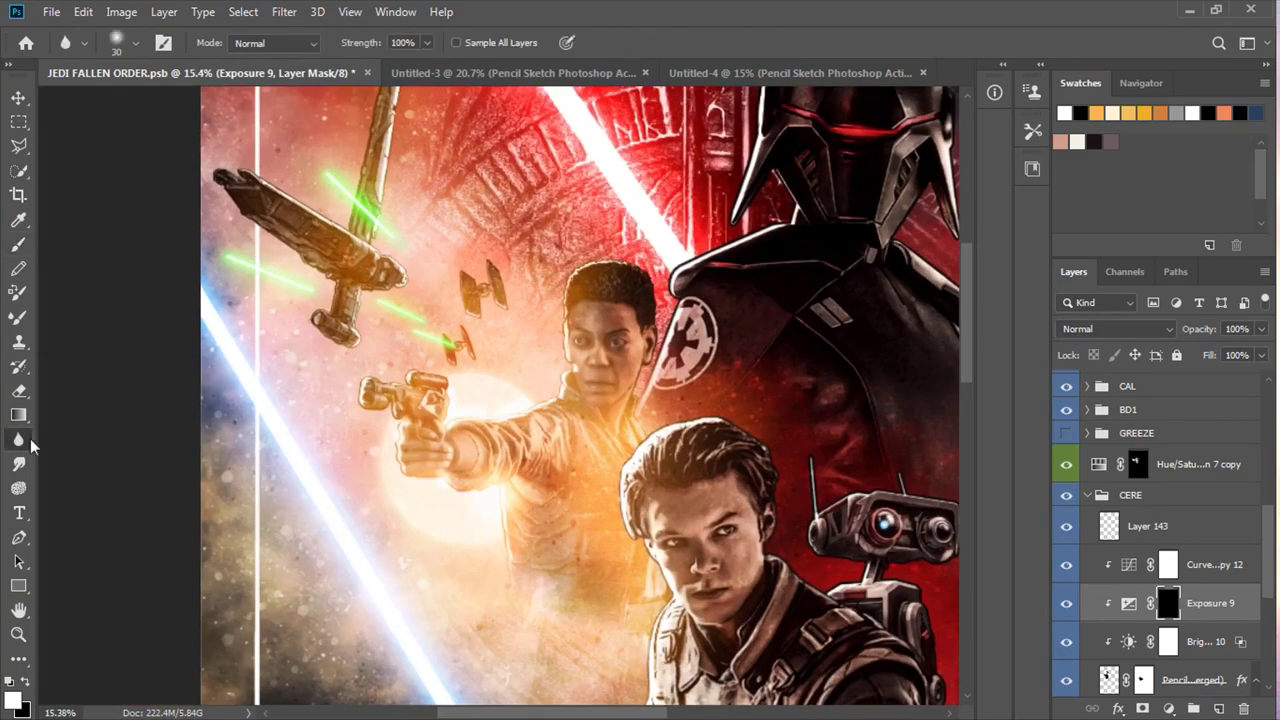
Target Cere's Pencil Sketch (merged) layer and switch tools with the O shortcut
click(1190, 680)
key(o)
scroll(476, 318, up, 3)
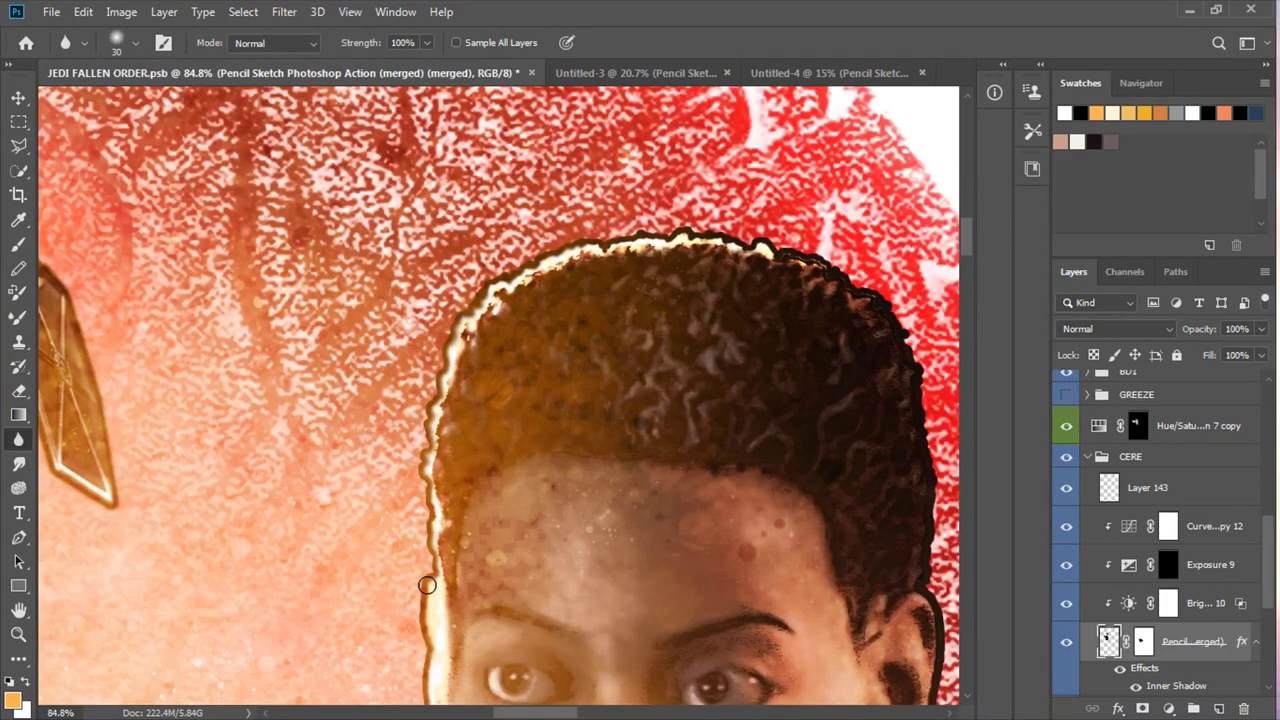
scroll(435, 590, down, 3)
scroll(486, 577, up, 3)
scroll(486, 577, right, 1)
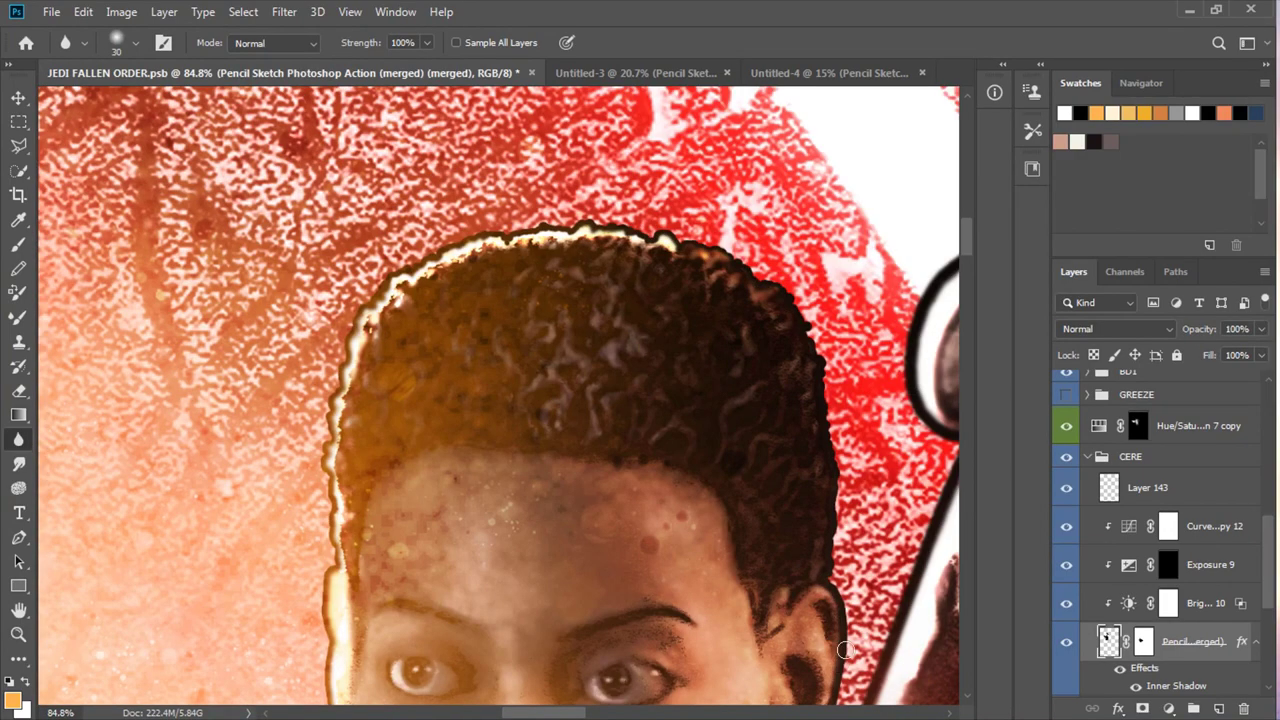
scroll(838, 663, down, 3)
scroll(684, 540, down, 3)
scroll(736, 249, up, 2)
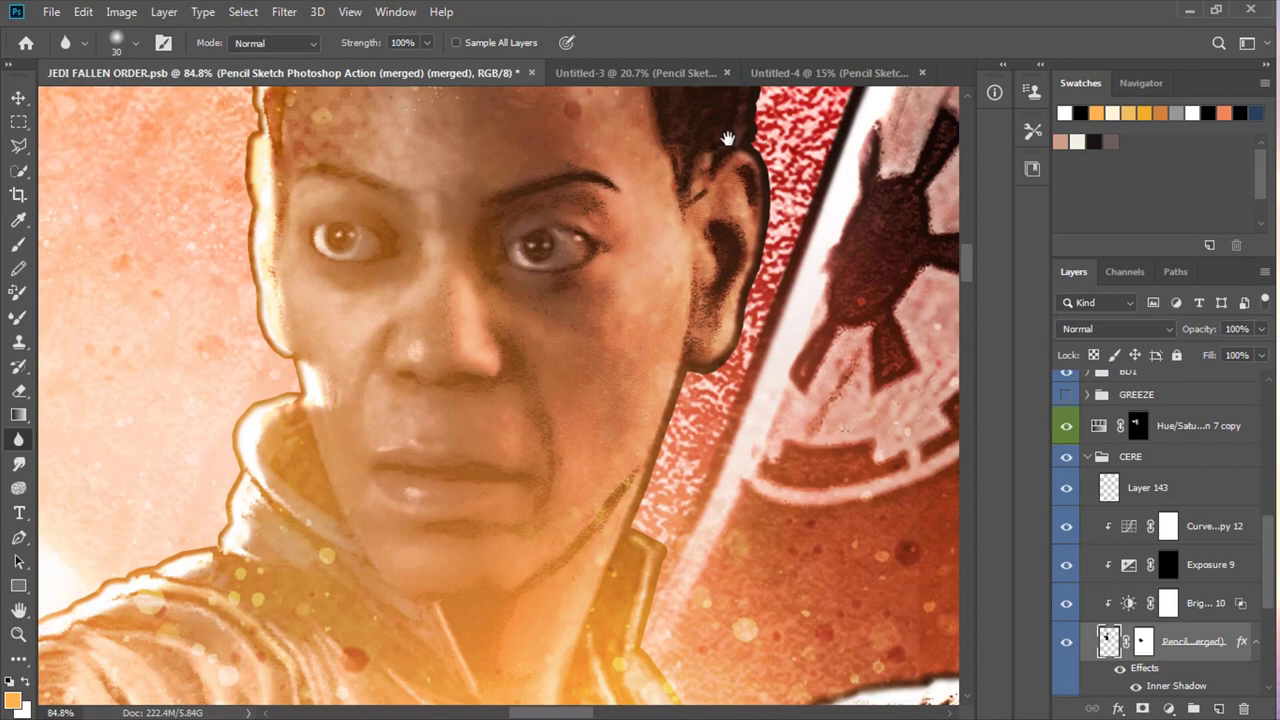
scroll(535, 131, up, 3)
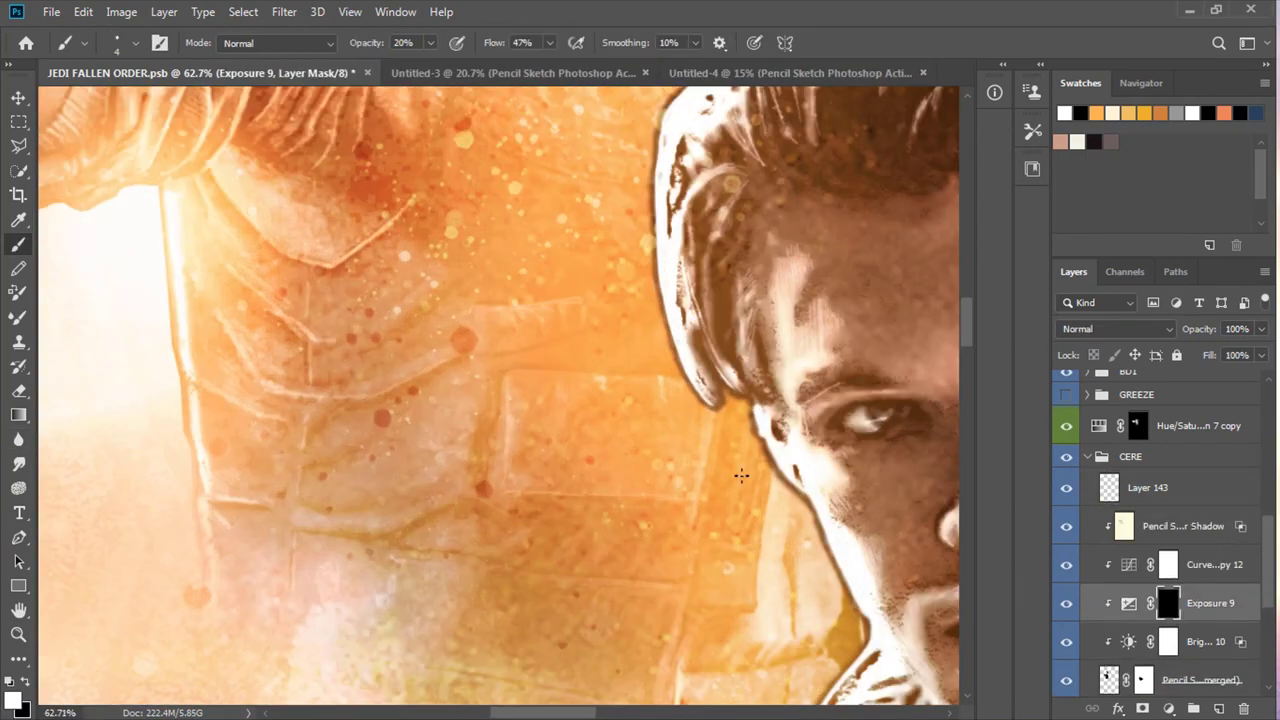
Zoom out to the full poster, expand GREEZE and select its Pencil Sketch (merged) layer
scroll(546, 404, up, 3)
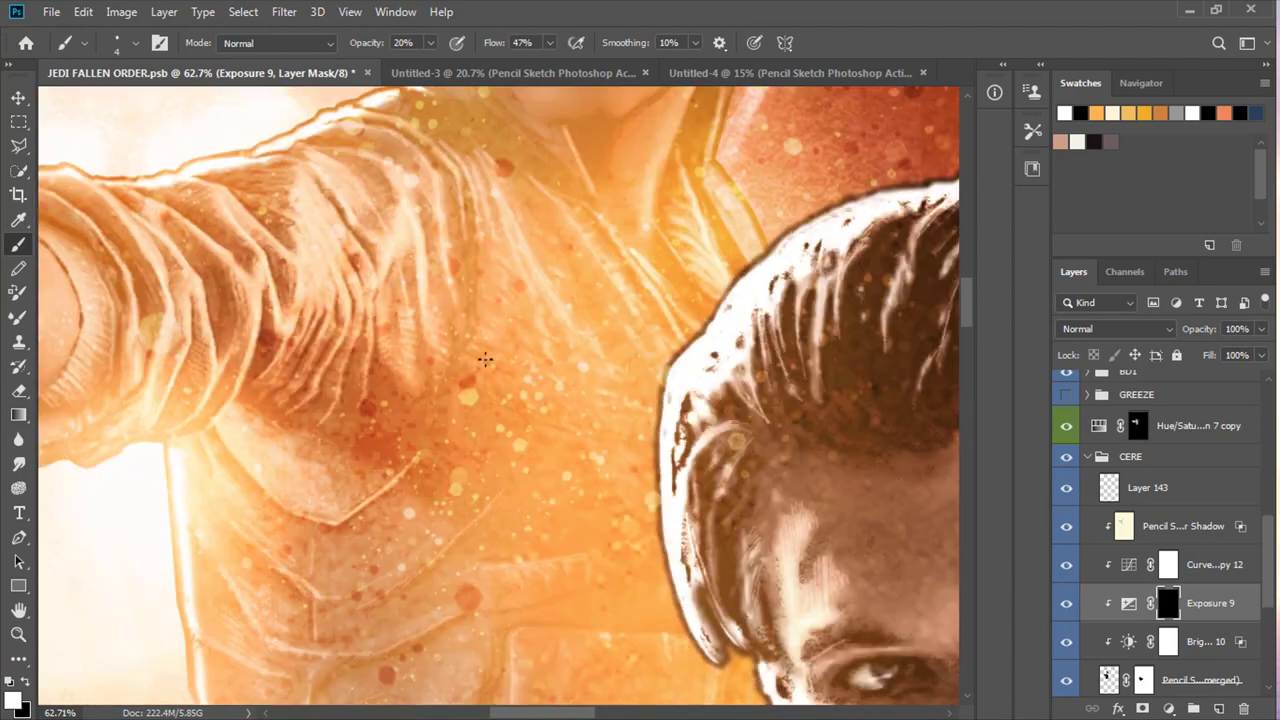
scroll(678, 483, up, 5)
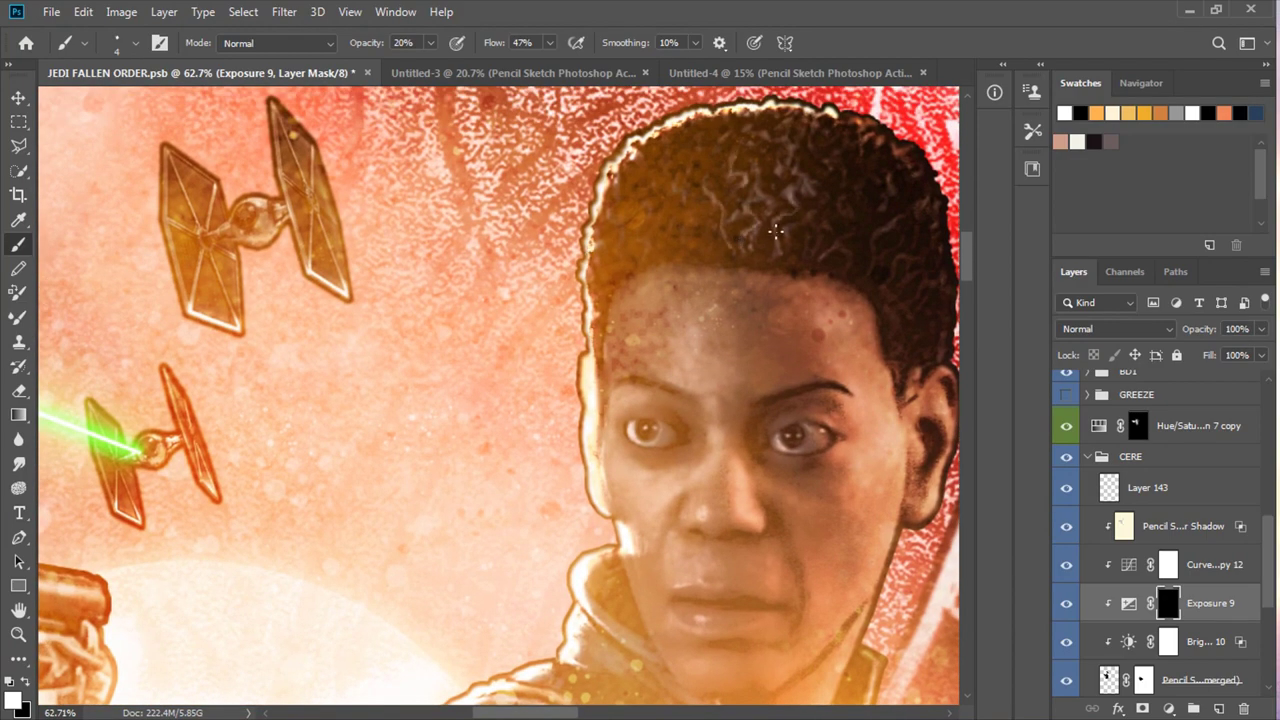
drag(903, 375, 718, 250)
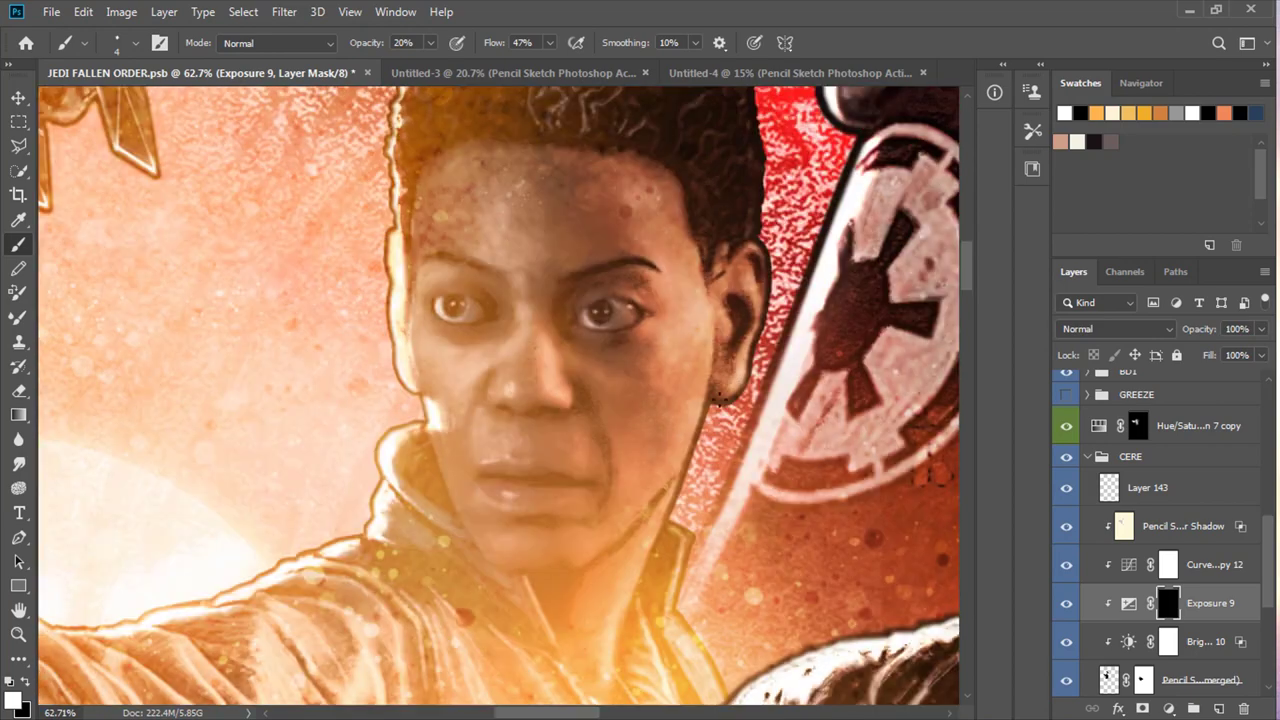
drag(662, 622, 614, 454)
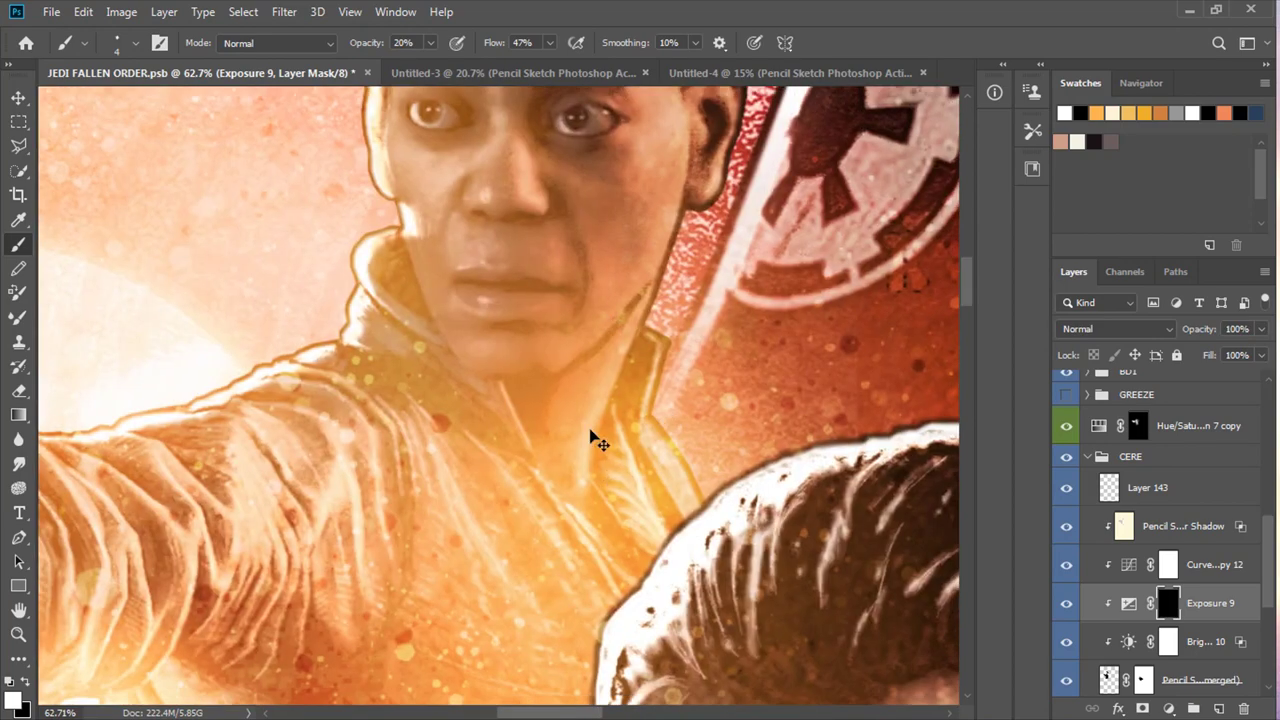
scroll(500, 275, up, 2)
scroll(510, 275, up, 2)
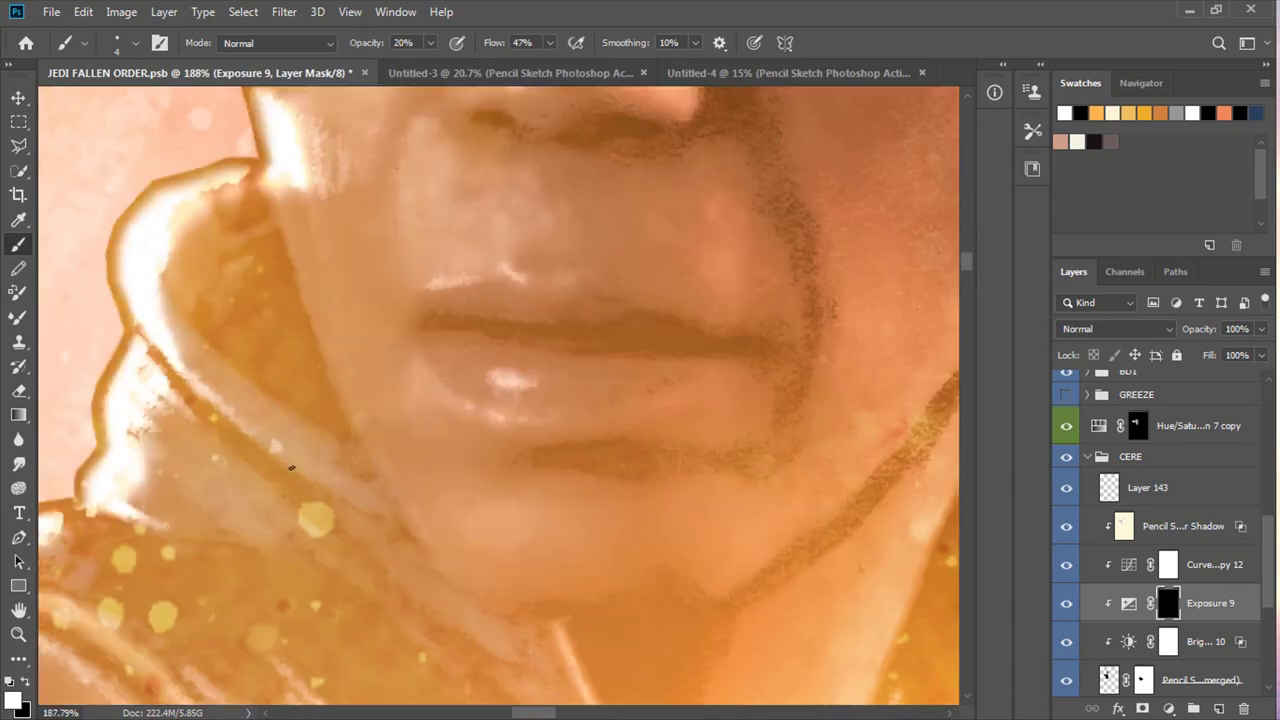
scroll(312, 648, down, 5)
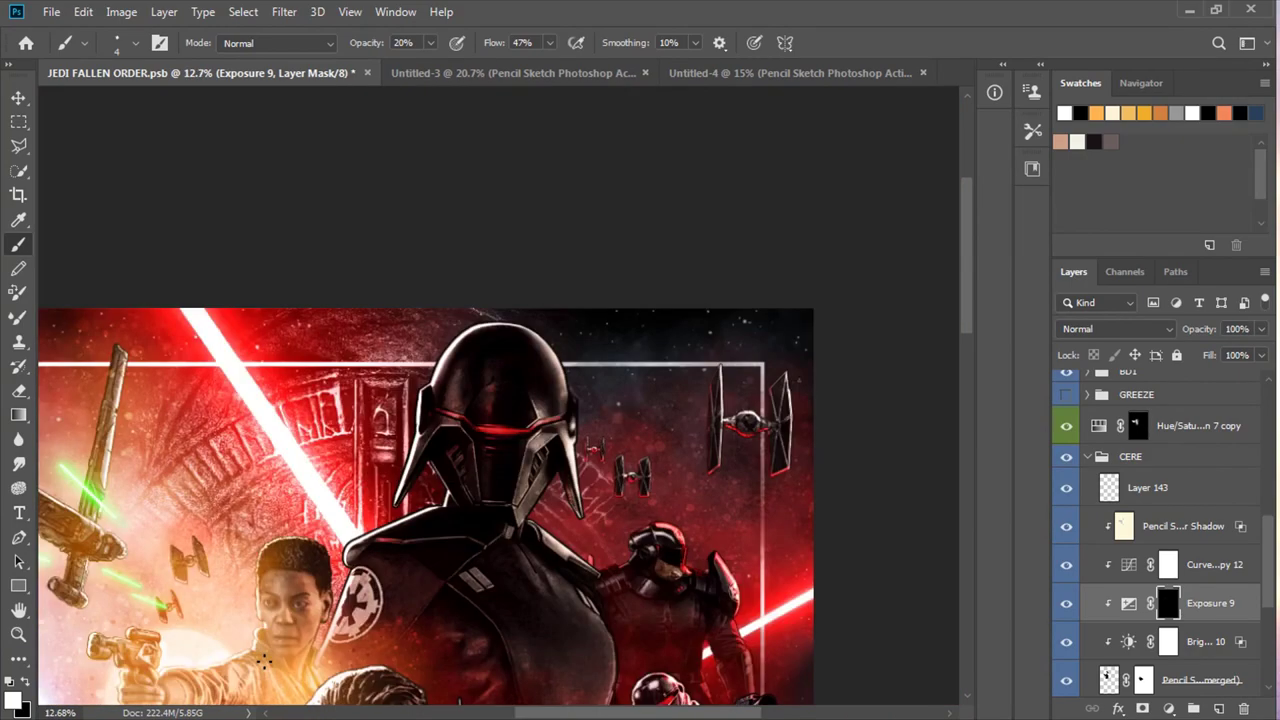
scroll(312, 648, down, 2)
scroll(500, 400, up, 2)
click(1087, 405)
click(1200, 474)
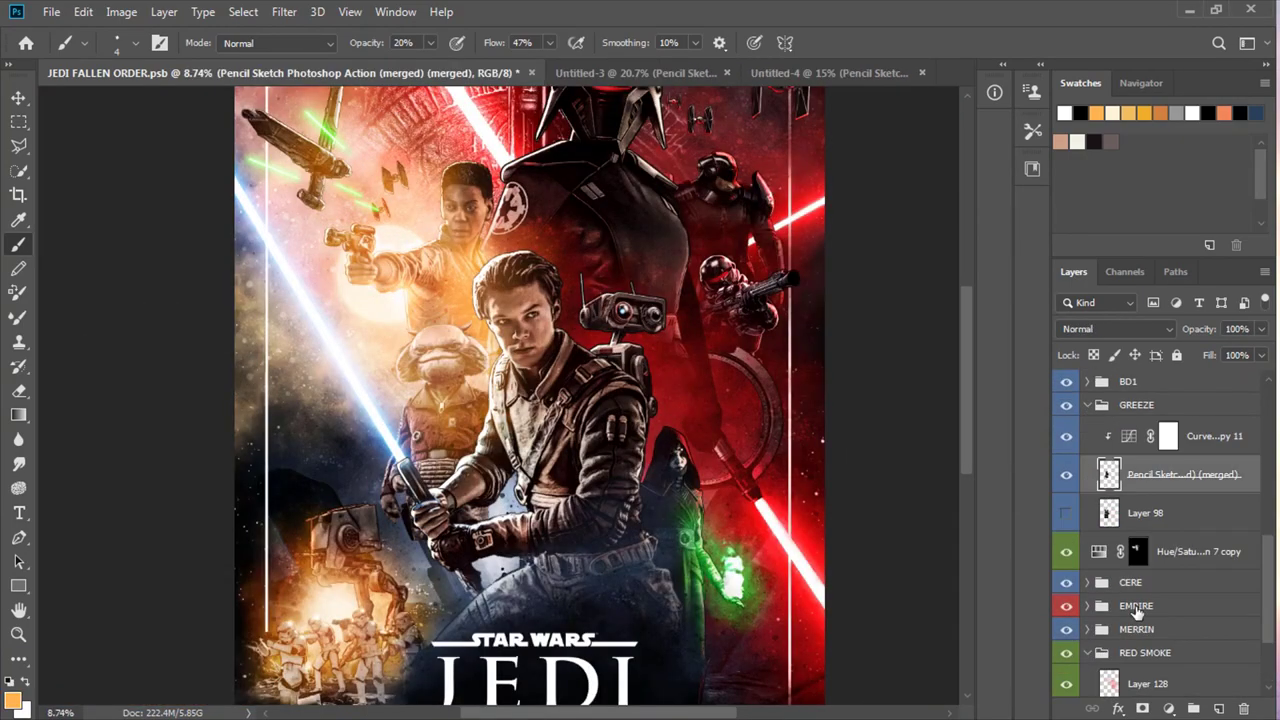
Add a layer mask to the GREEZE Pencil Sketch layer and set brush opacity to 60%
click(90, 43)
key(Return)
click(430, 43)
drag(425, 68, 472, 68)
scroll(405, 550, up, 2)
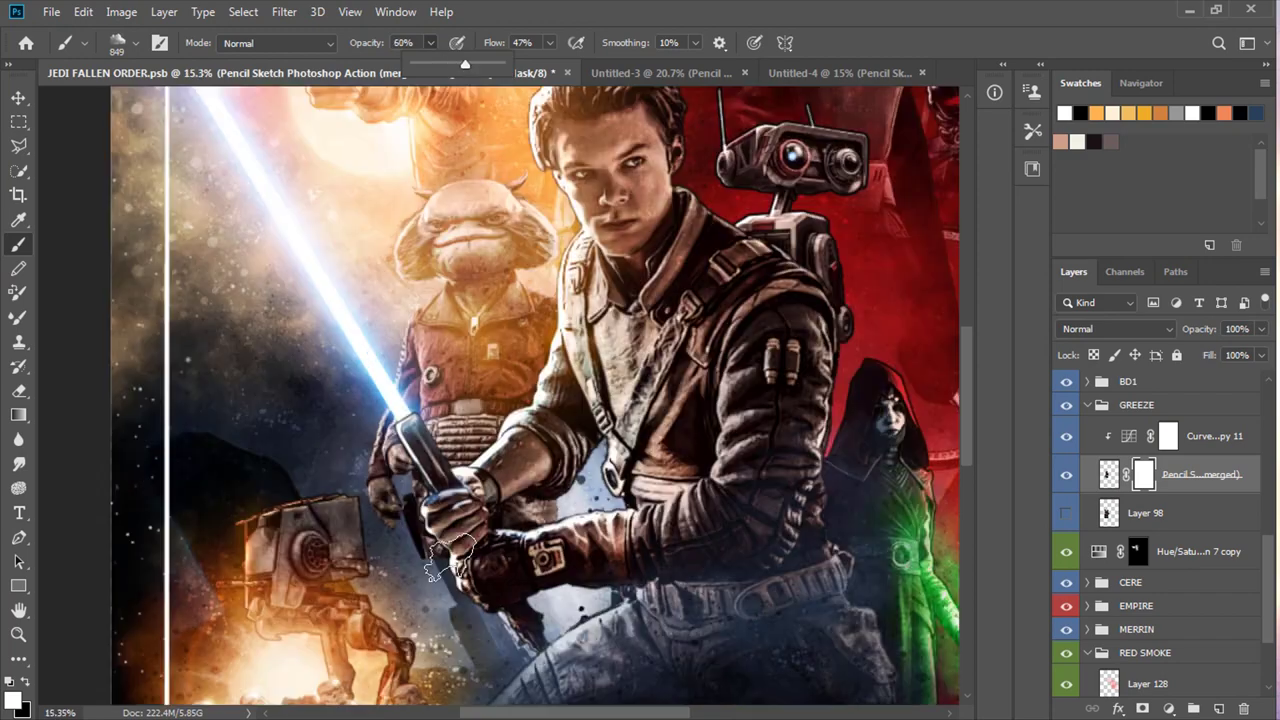
scroll(405, 550, up, 2)
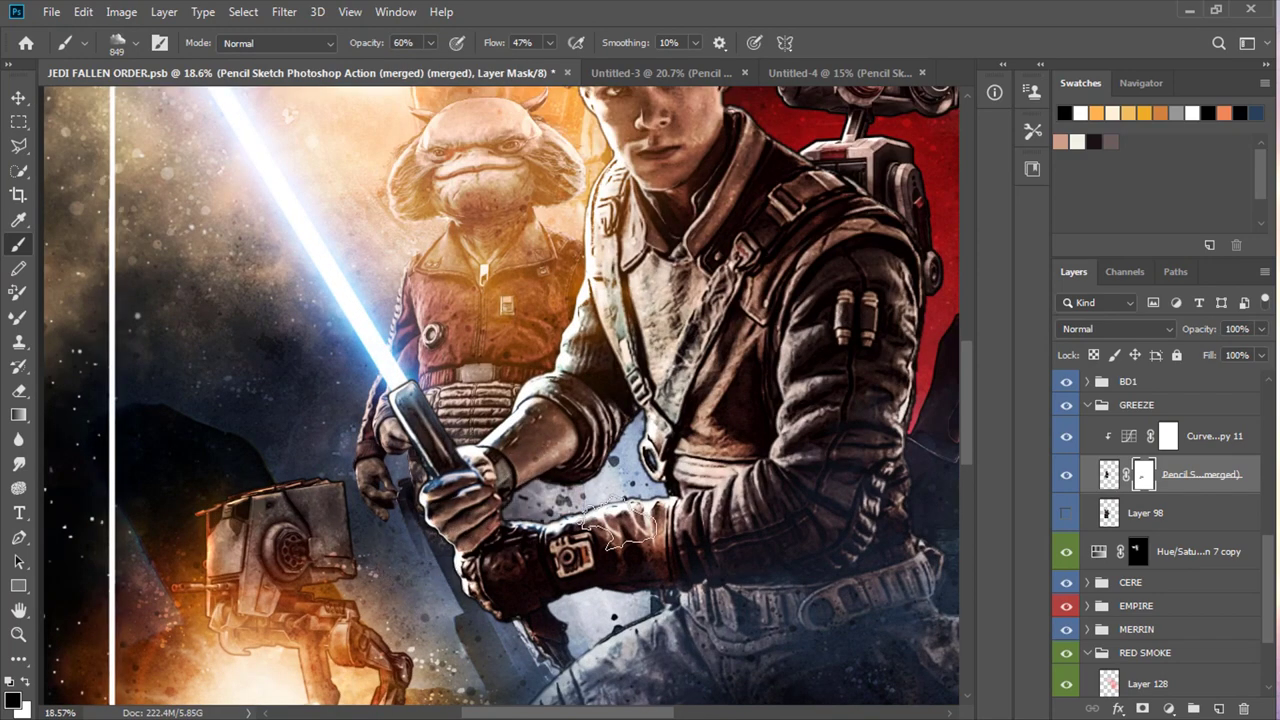
scroll(367, 570, down, 2)
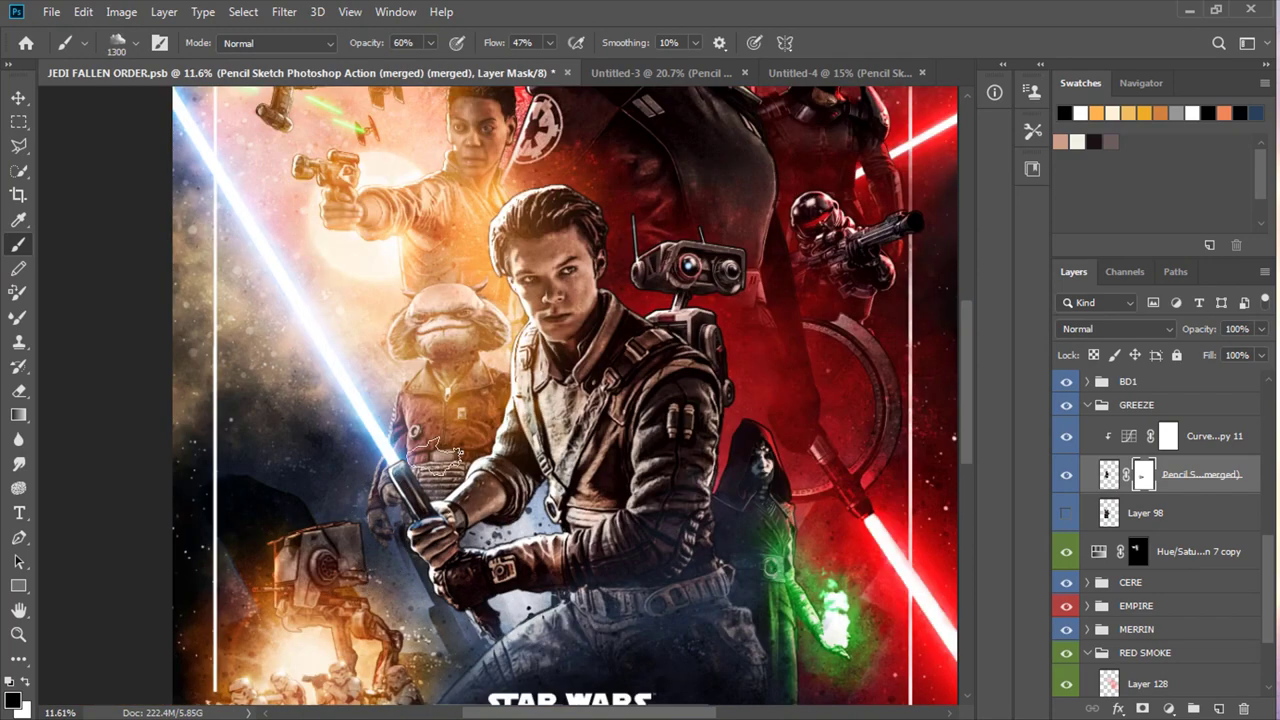
scroll(510, 500, up, 2)
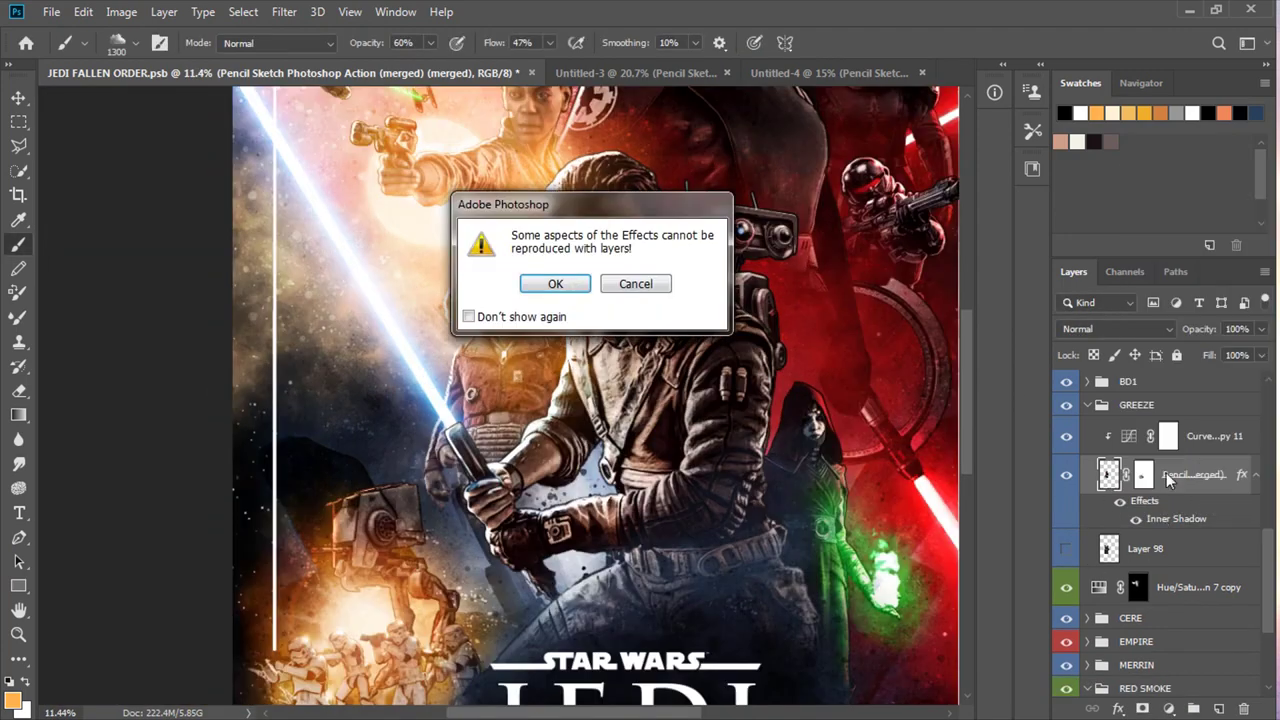
Invert the Exposure 10 mask to black and brighten the brow, eye, cheek and jaw fur at 20% opacity
key(ctrl+i)
key(2)
scroll(480, 278, up, 5)
scroll(480, 278, up, 5)
drag(396, 318, 350, 435)
mouse_move(541, 388)
mouse_down()
mouse_move(600, 440)
mouse_move(729, 251)
mouse_up()
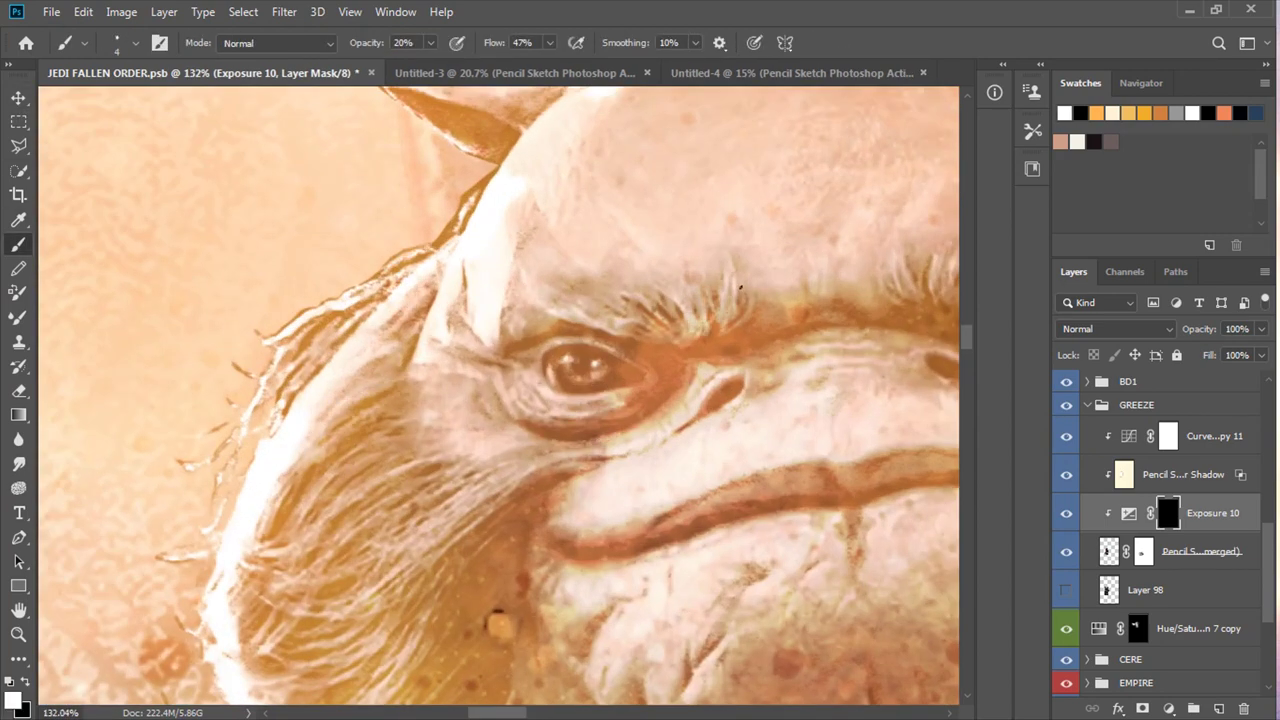
scroll(523, 491, up, 3)
scroll(452, 429, down, 8)
scroll(452, 429, right, 3)
mouse_move(400, 396)
mouse_down()
mouse_move(515, 522)
mouse_move(648, 544)
mouse_move(756, 537)
mouse_up()
drag(596, 588, 726, 612)
drag(557, 610, 737, 611)
Brighten the collar edges around the badge and along the collar seam
scroll(749, 591, up, 2)
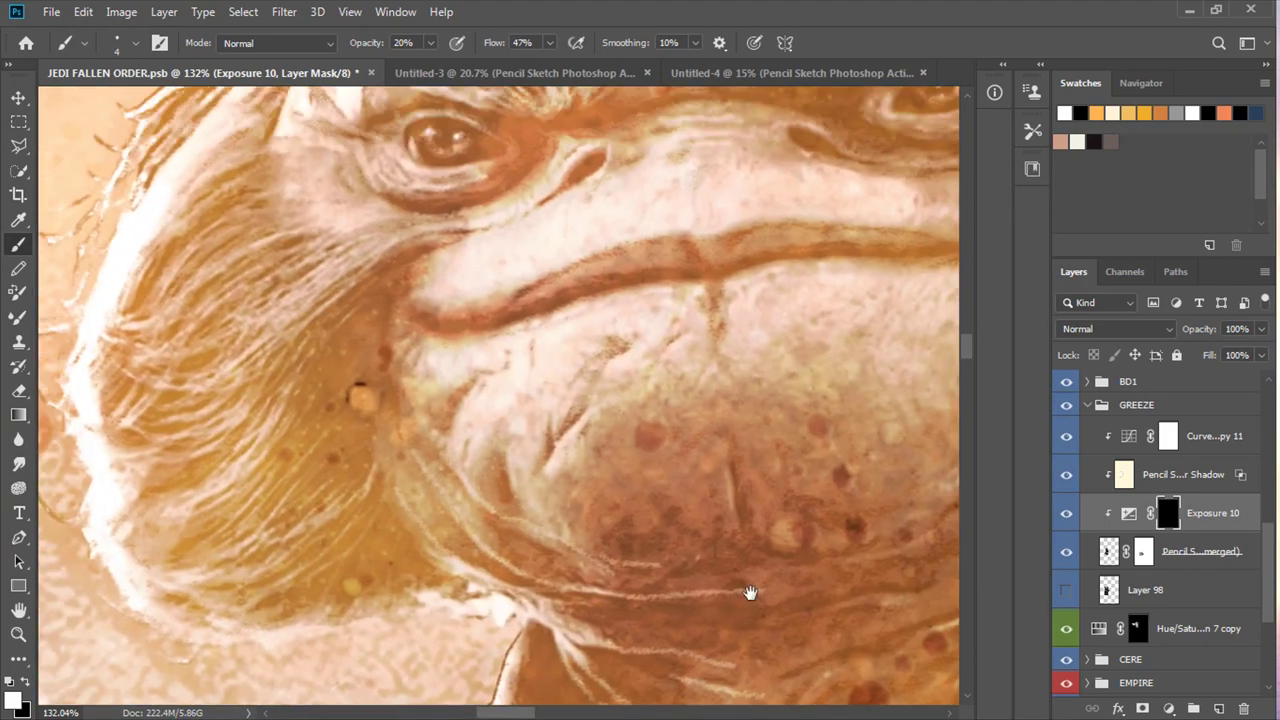
scroll(613, 363, up, 2)
scroll(634, 366, up, 3)
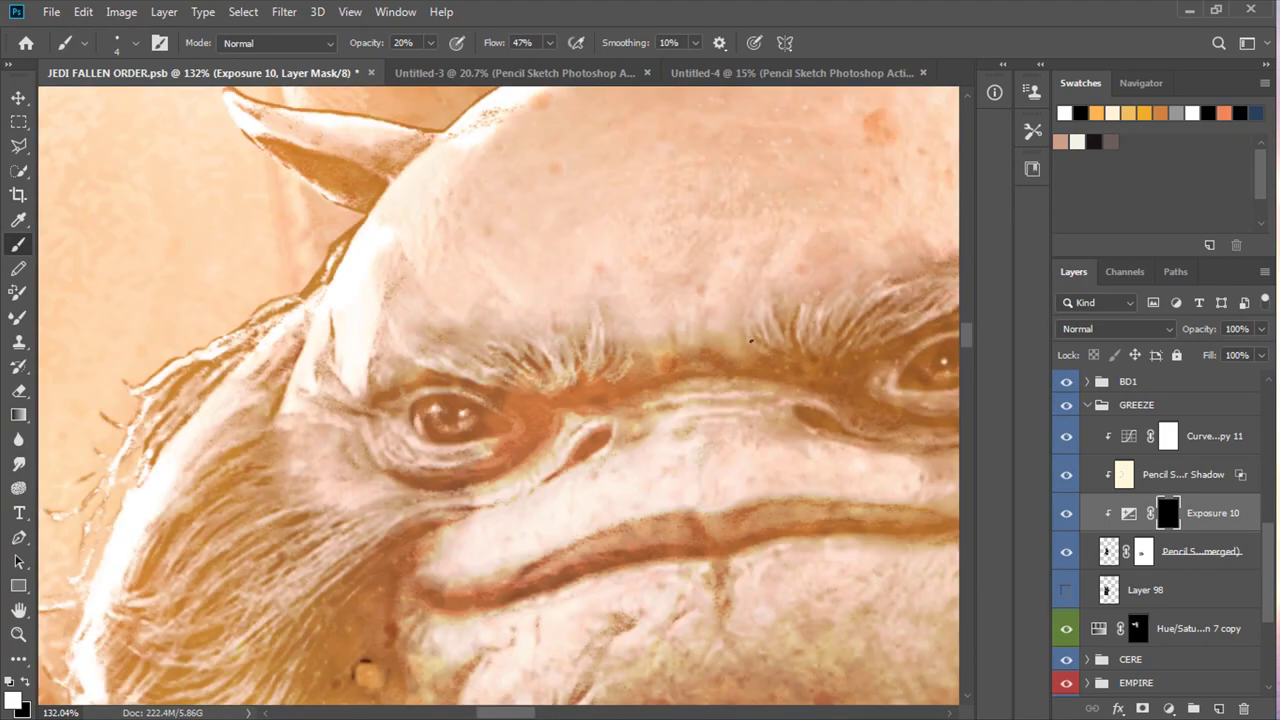
scroll(420, 555, down, 4)
scroll(420, 555, left, 2)
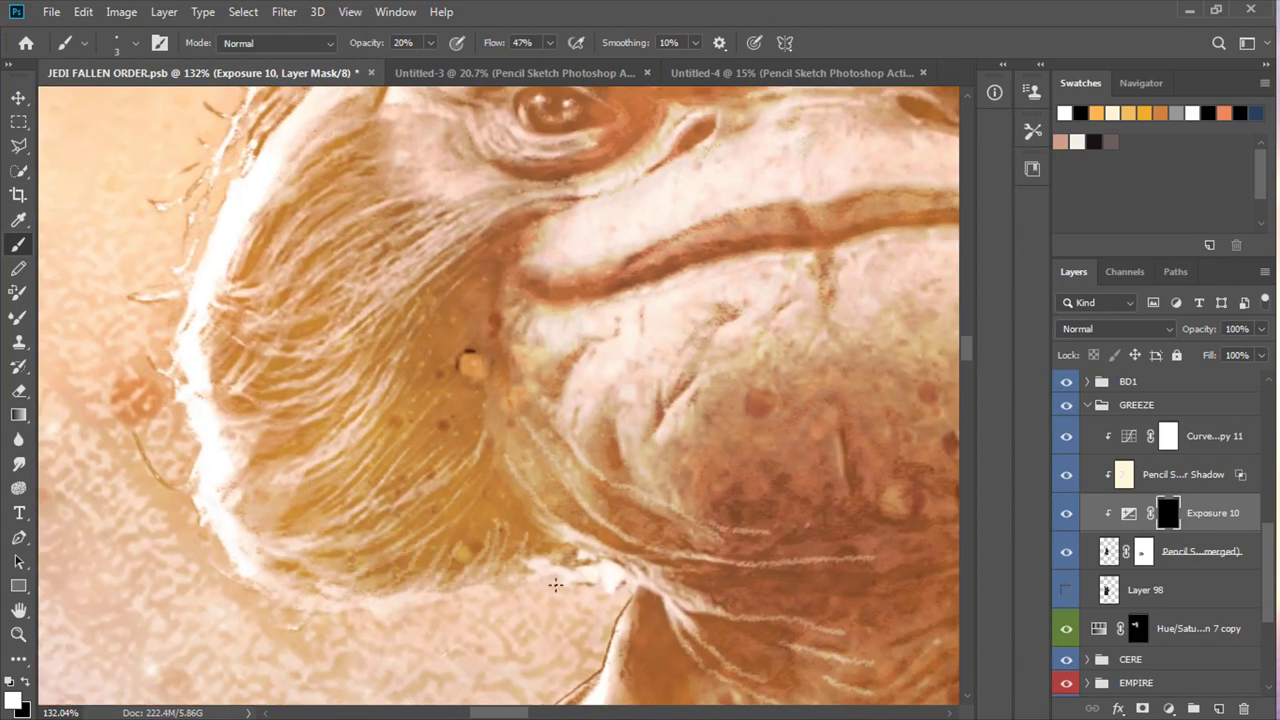
scroll(557, 583, down, 5)
drag(279, 516, 551, 273)
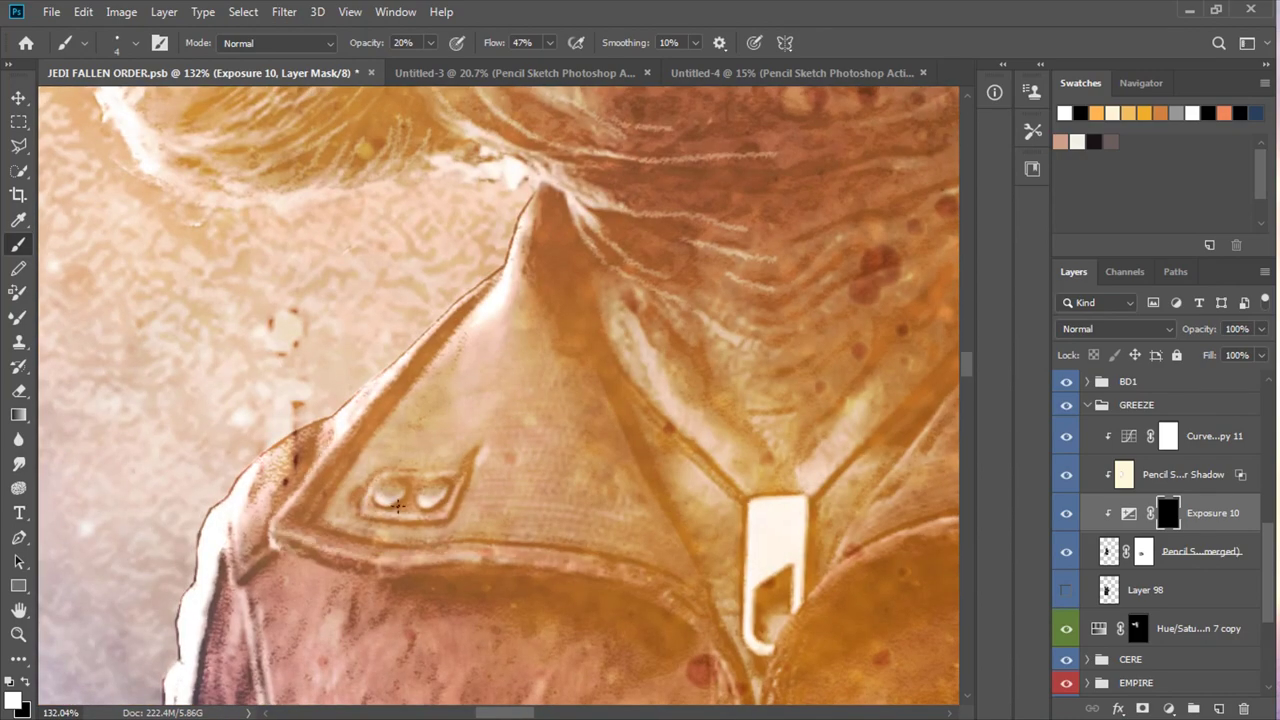
drag(636, 404, 741, 498)
mouse_move(599, 571)
mouse_down()
mouse_move(700, 640)
mouse_move(610, 385)
mouse_move(616, 640)
mouse_up()
Brighten the seam, the sleeve's left edge and the right side of the badge
drag(220, 440, 150, 290)
drag(132, 506, 232, 346)
drag(232, 509, 210, 540)
drag(300, 575, 235, 665)
drag(468, 525, 480, 585)
drag(495, 508, 500, 575)
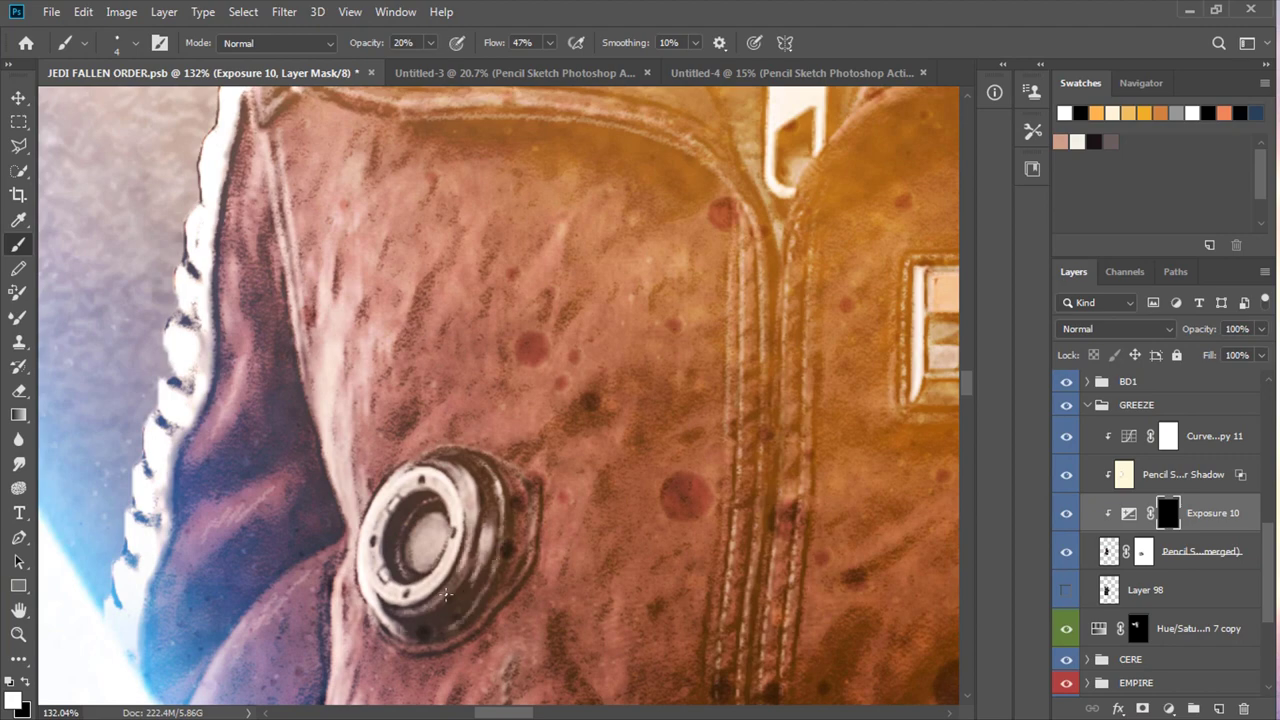
Brighten the ribbed collar and all edges of the badge
drag(481, 416, 356, 171)
mouse_move(300, 630)
mouse_down()
mouse_move(385, 545)
mouse_move(428, 532)
mouse_up()
drag(250, 586, 245, 612)
drag(604, 494, 718, 494)
drag(524, 625, 692, 625)
drag(743, 516, 743, 592)
mouse_move(796, 512)
mouse_down()
mouse_move(796, 588)
mouse_move(806, 576)
mouse_up()
Pan over the chest ribs, lightsaber and neck to review the brightened areas
drag(806, 560, 826, 325)
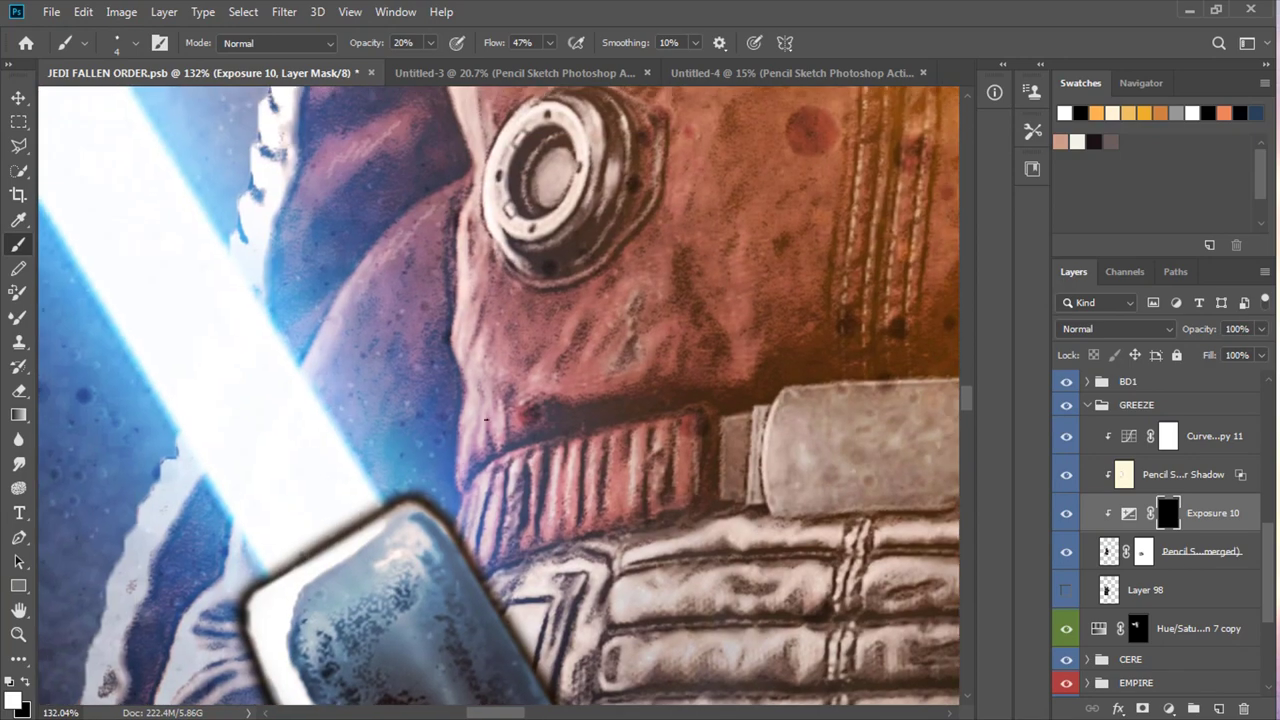
mouse_move(273, 190)
mouse_down()
mouse_move(503, 310)
mouse_move(420, 381)
mouse_up()
drag(713, 277, 573, 472)
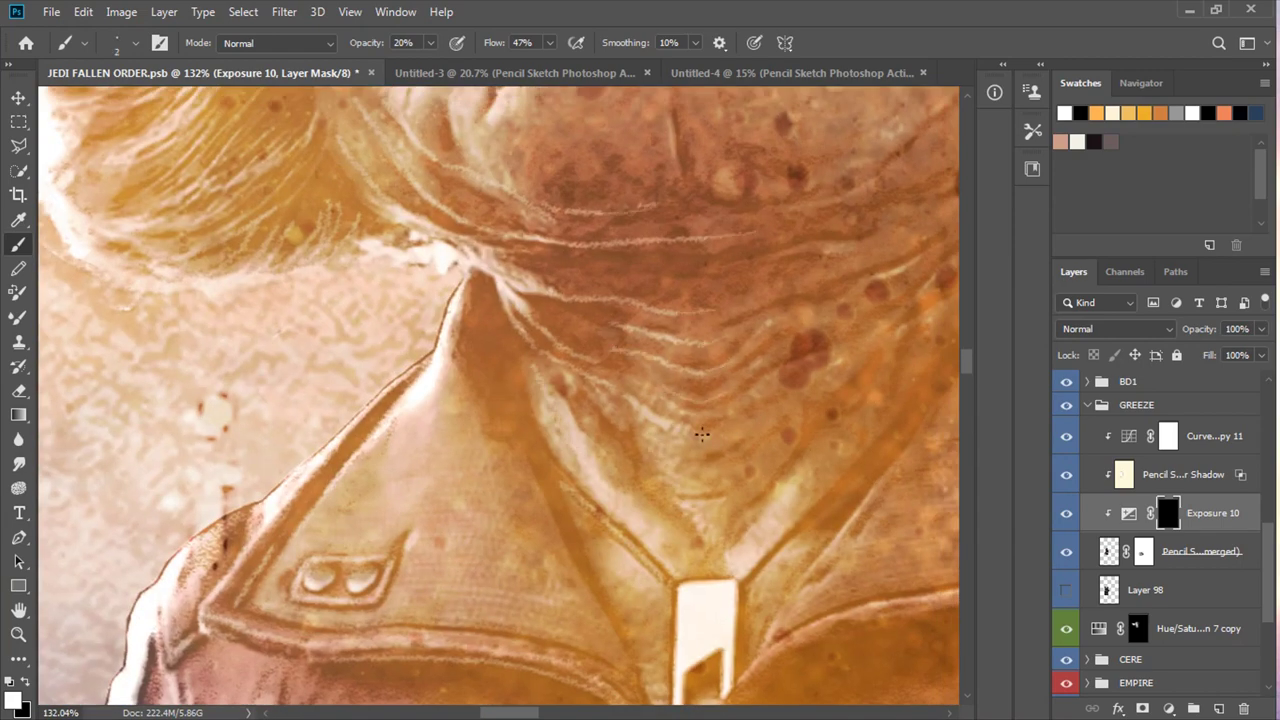
scroll(366, 253, up, 3)
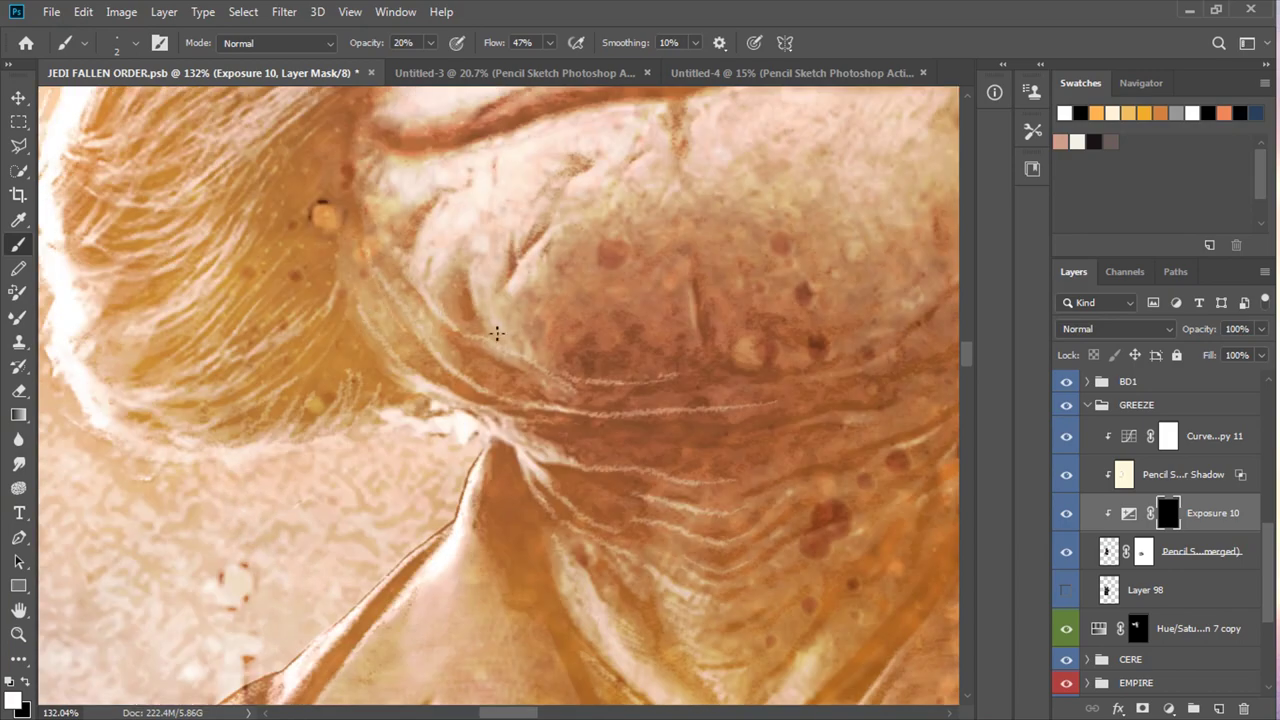
scroll(418, 333, up, 4)
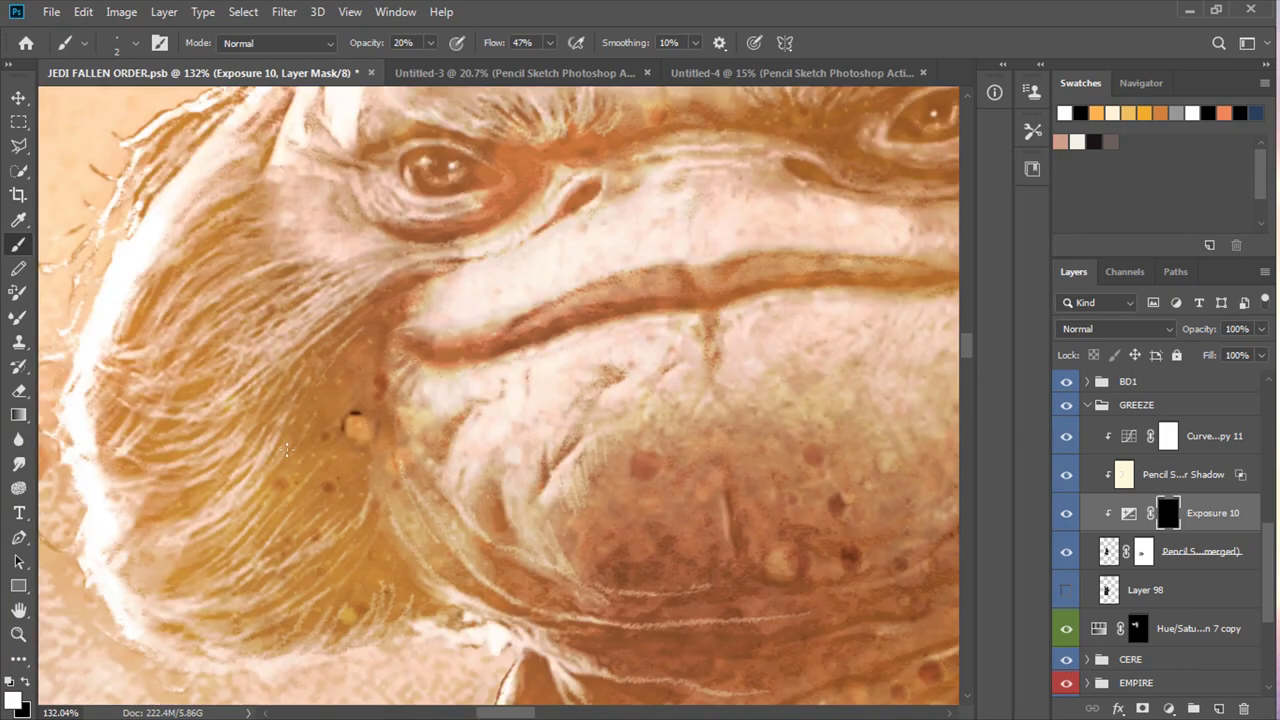
alt+scroll(343, 506, down, 1)
alt+scroll(386, 257, down, 1)
alt+scroll(551, 457, down, 3)
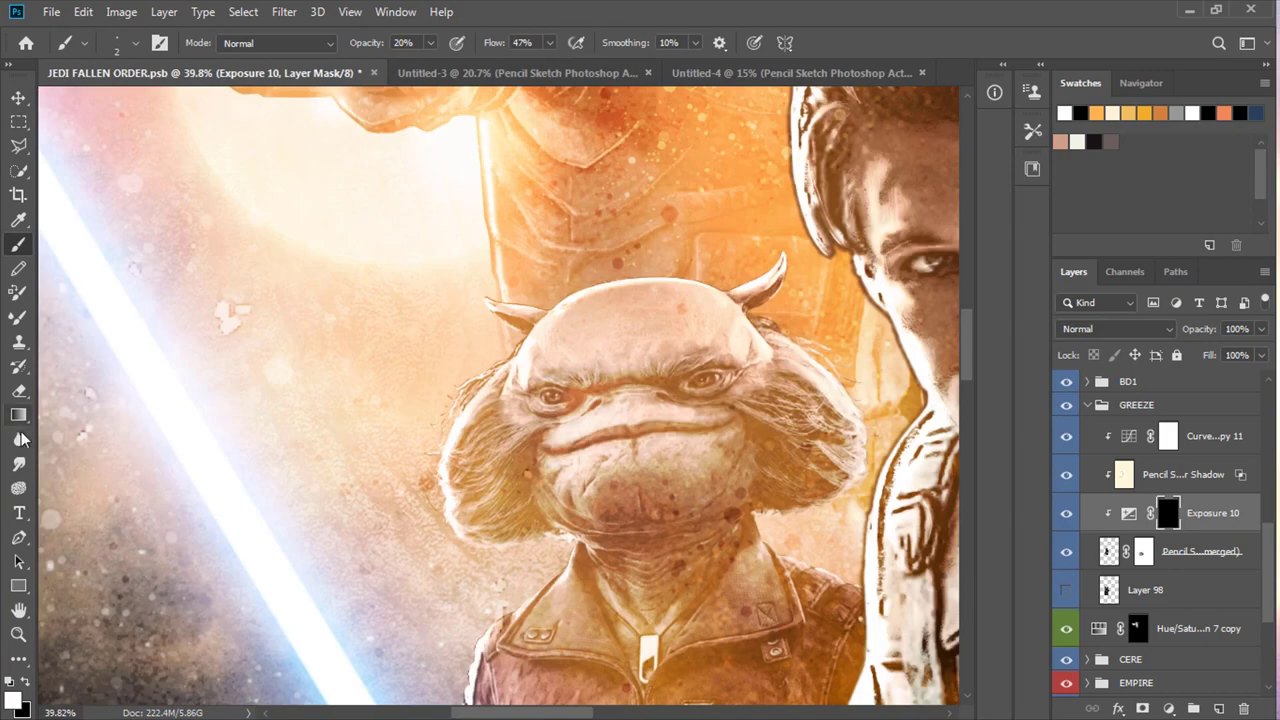
click(20, 438)
alt+scroll(491, 323, up, 3)
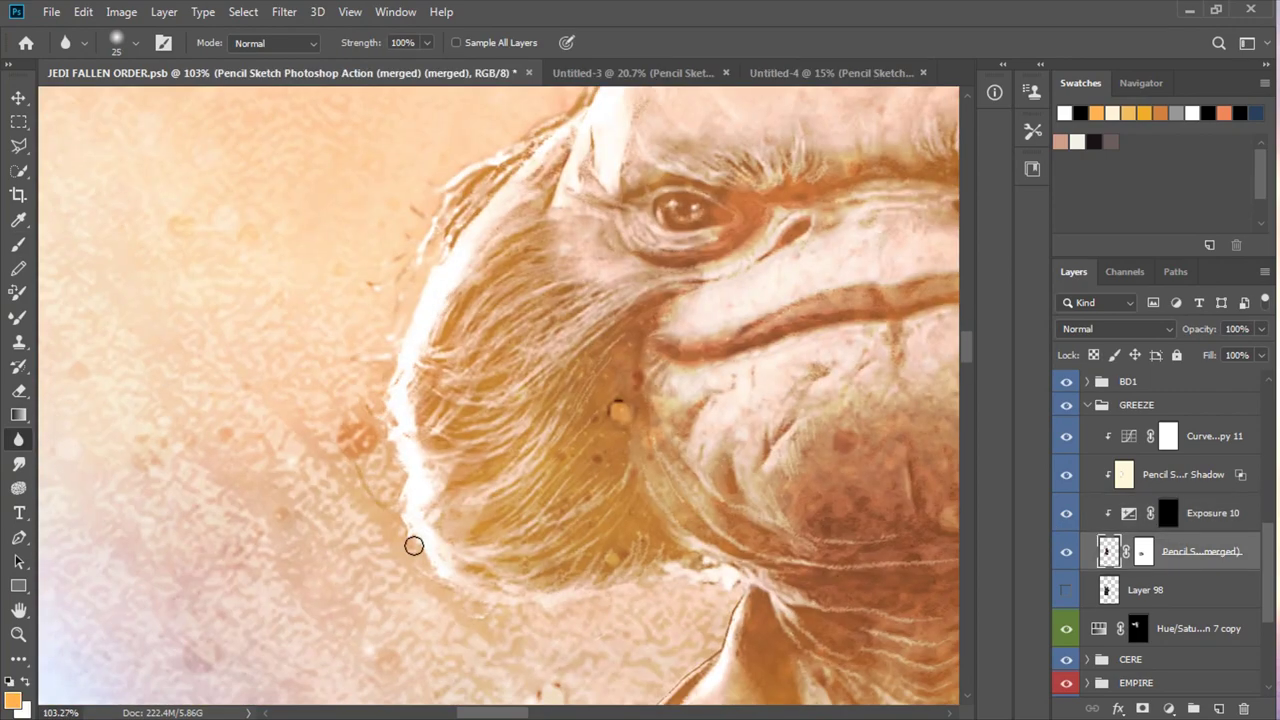
Blur the lower glove's finger outlines and the lightsaber hilt edge
scroll(408, 555, down, 5)
scroll(400, 568, down, 5)
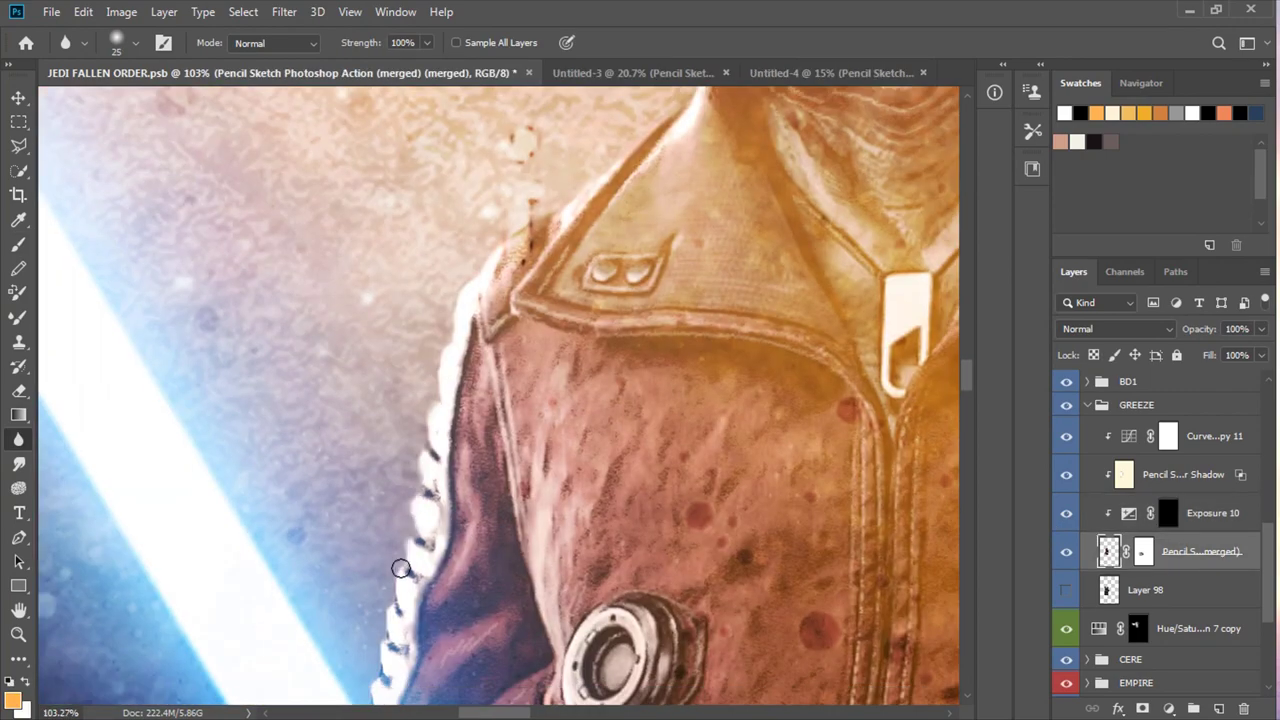
scroll(400, 568, down, 5)
scroll(374, 623, down, 5)
scroll(380, 600, down, 5)
scroll(435, 522, down, 5)
drag(435, 522, 621, 570)
drag(688, 287, 648, 460)
scroll(534, 431, down, 2)
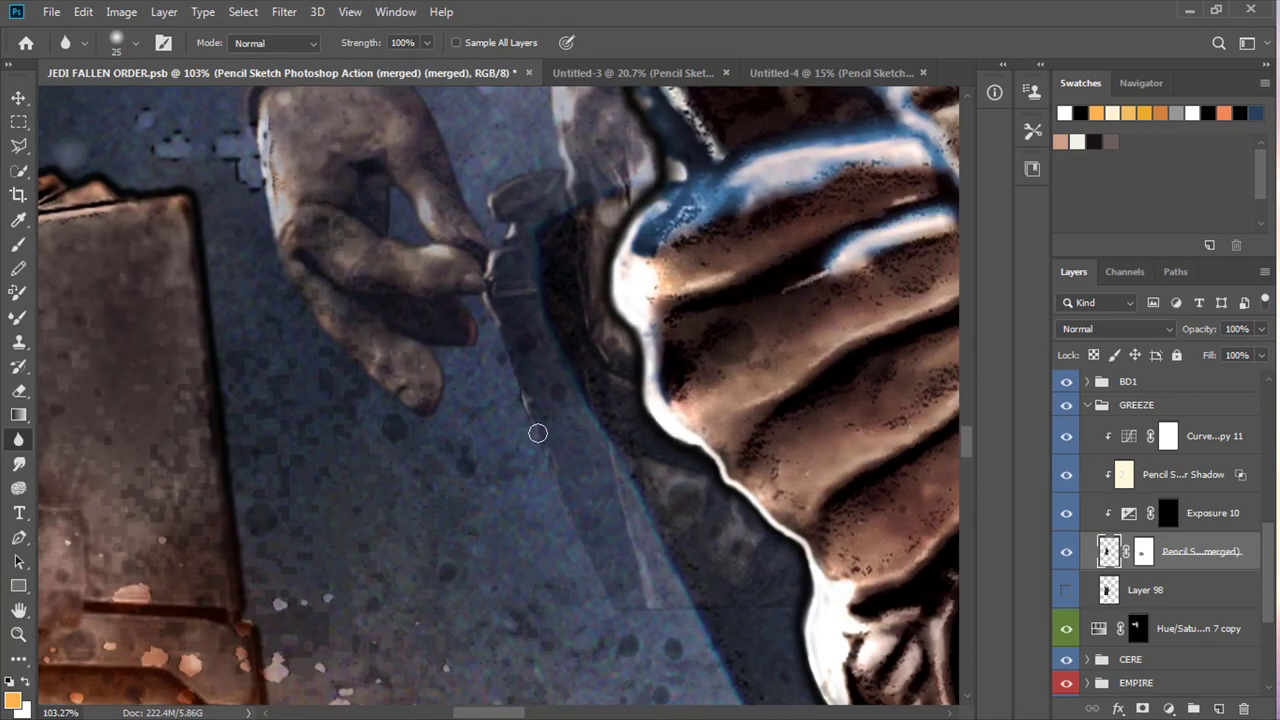
scroll(534, 431, down, 2)
scroll(534, 431, up, 2)
On the layer mask, paint black with a size-25 brush along the glove edge
click(1141, 557)
key(b)
click(92, 42)
key(Return)
key(x)
key(bracketright)
key(bracketright)
key(bracketright)
drag(543, 486, 462, 289)
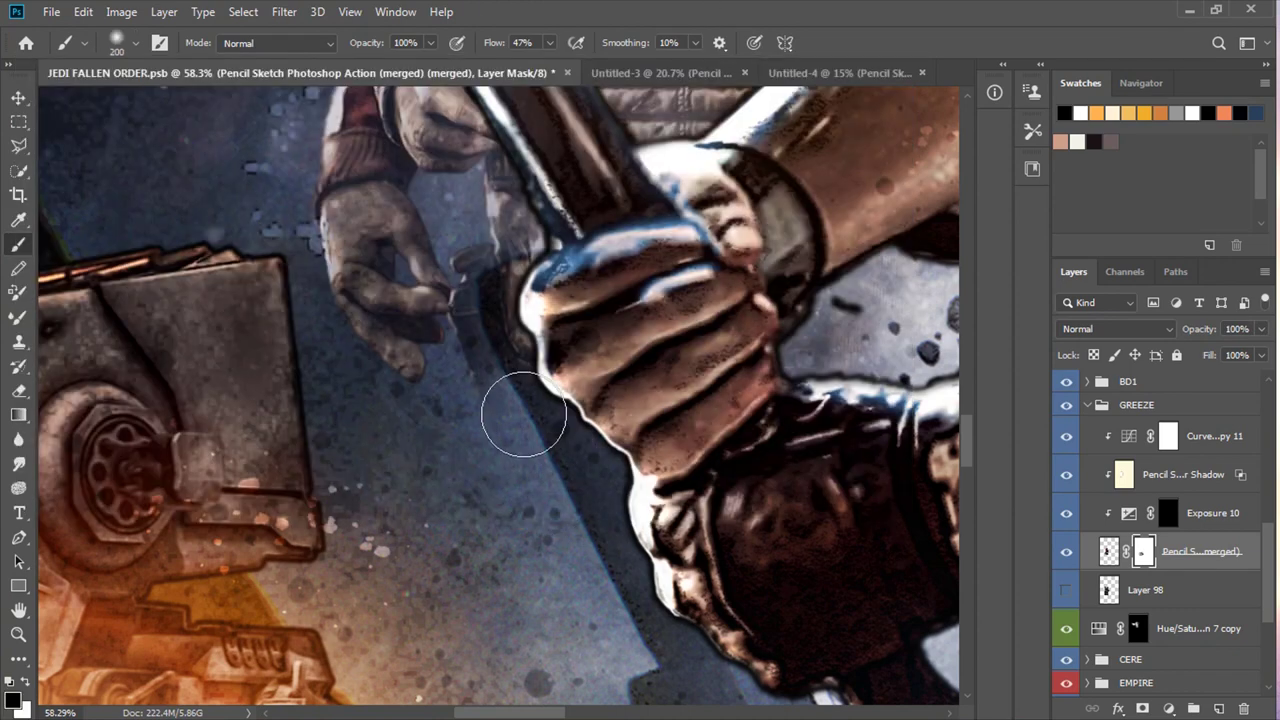
Resize the brush to 100, 70, then 900, with the whole poster fitted on screen
key(bracketright)
key(bracketright)
key(bracketright)
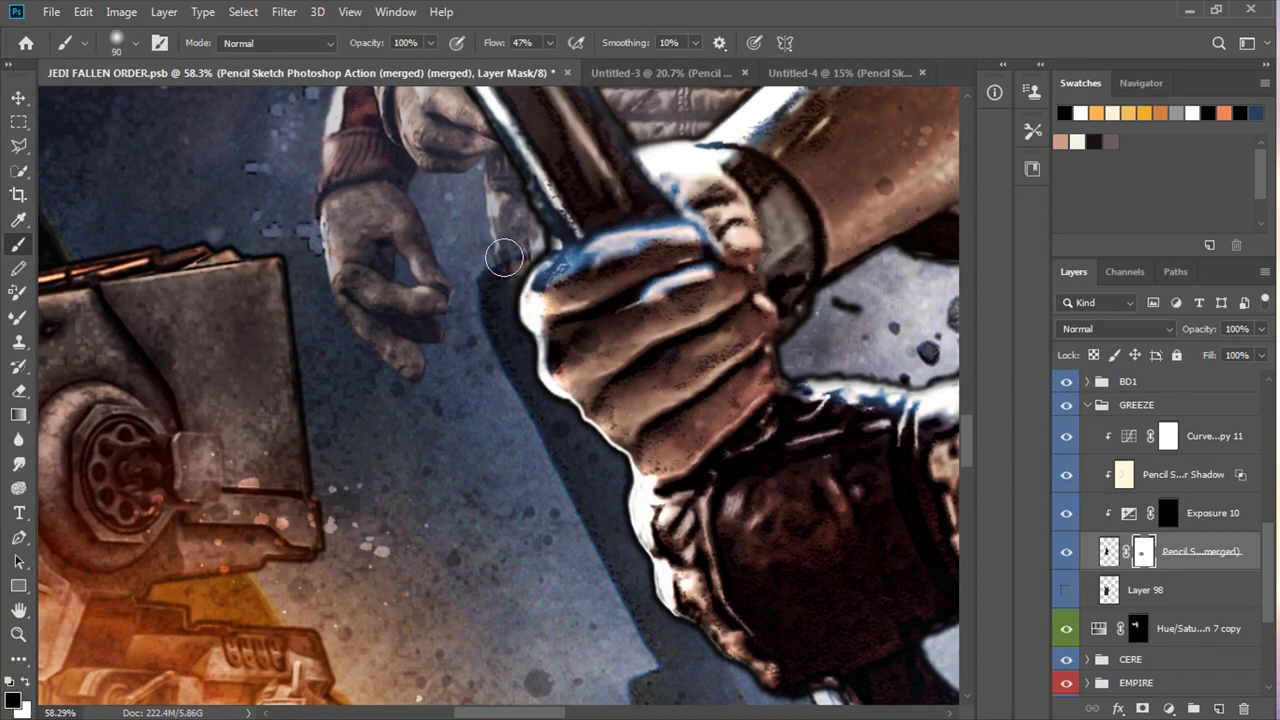
key(bracketleft)
key(bracketleft)
key(bracketleft)
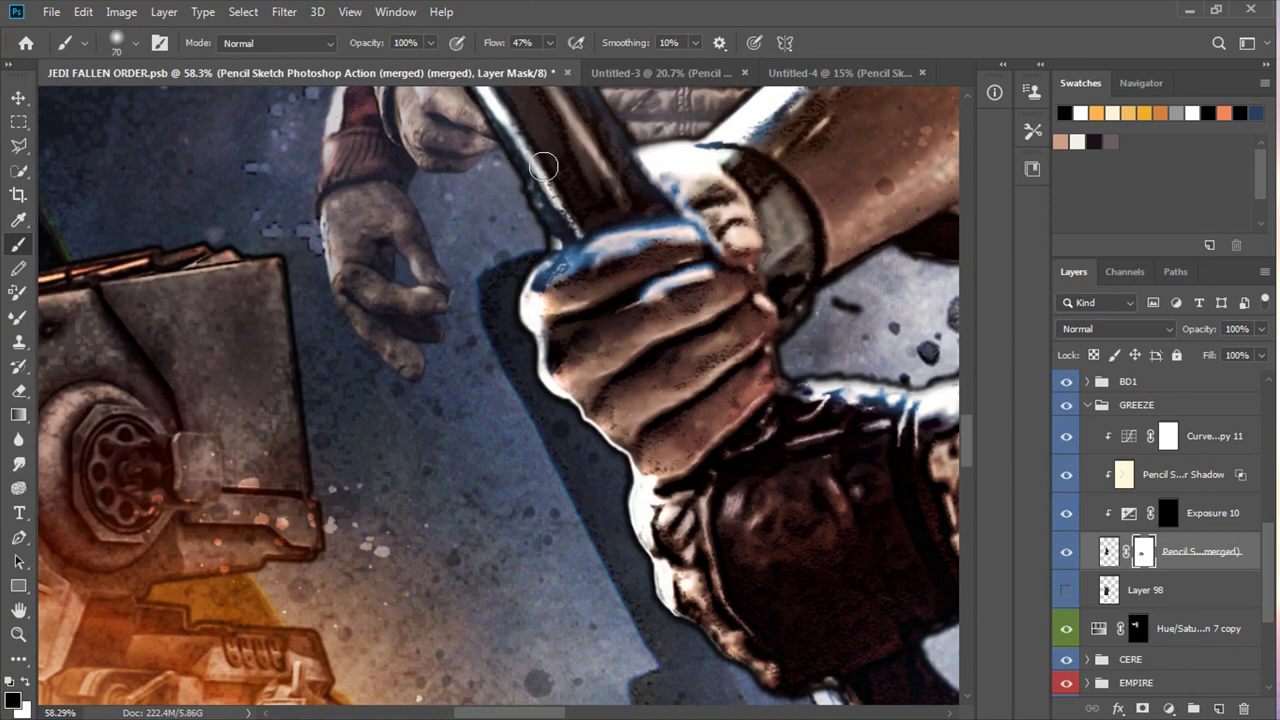
key(ctrl+0)
alt+scroll(401, 441, up, 3)
scroll(401, 441, up, 2)
key(bracketright)
key(bracketright)
key(bracketright)
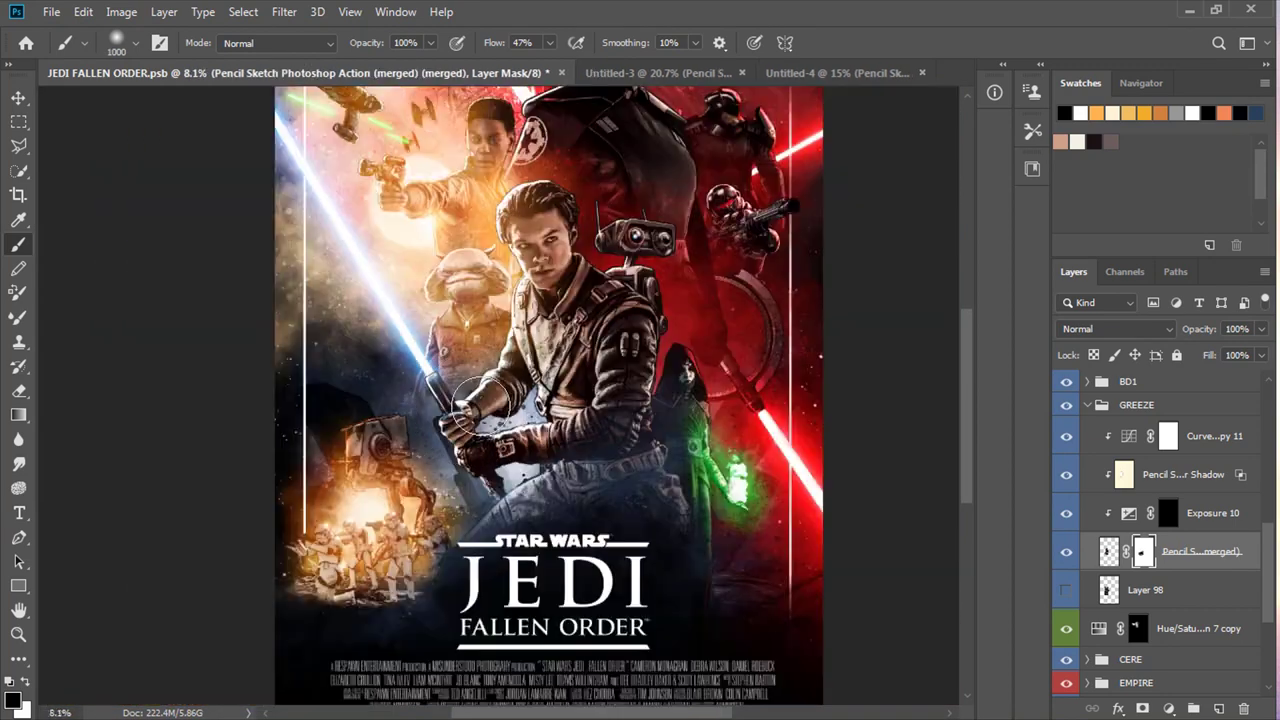
Show the TIM layer and move the TIE BLASTERS group below POSTER DETAILS
scroll(1066, 580, down, 2)
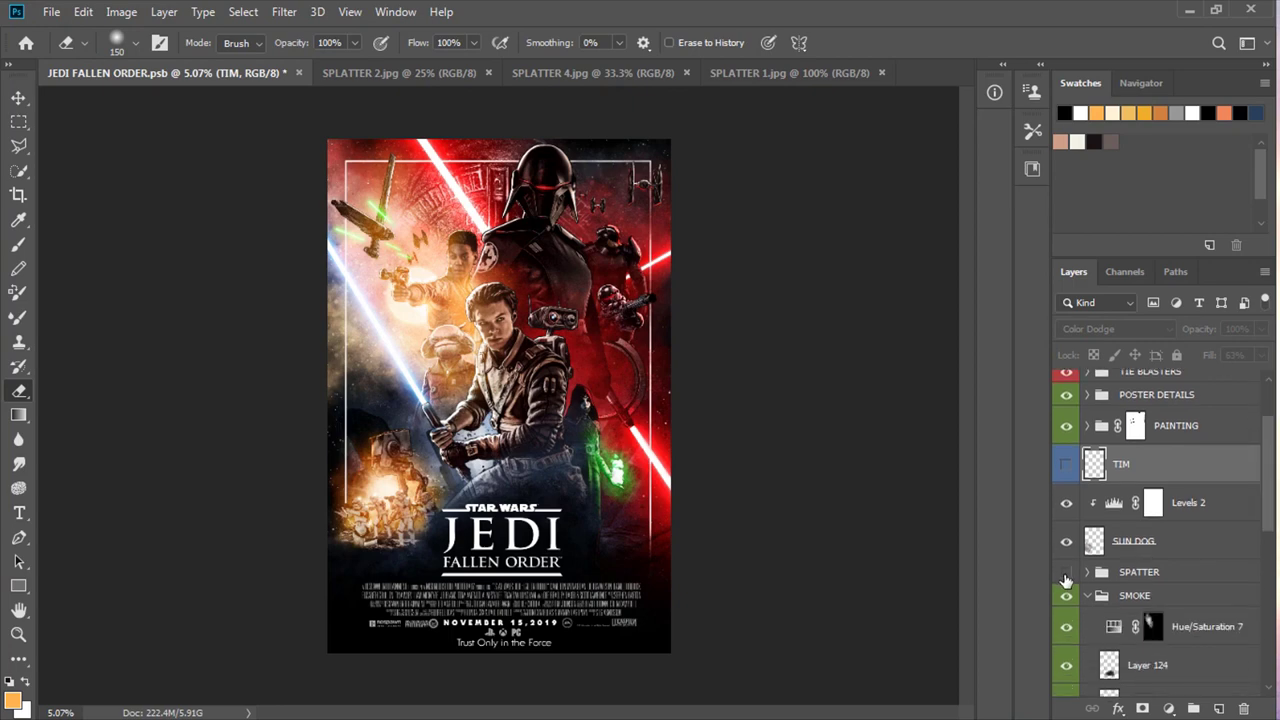
click(1066, 464)
scroll(647, 597, up, 1)
scroll(647, 597, up, 2)
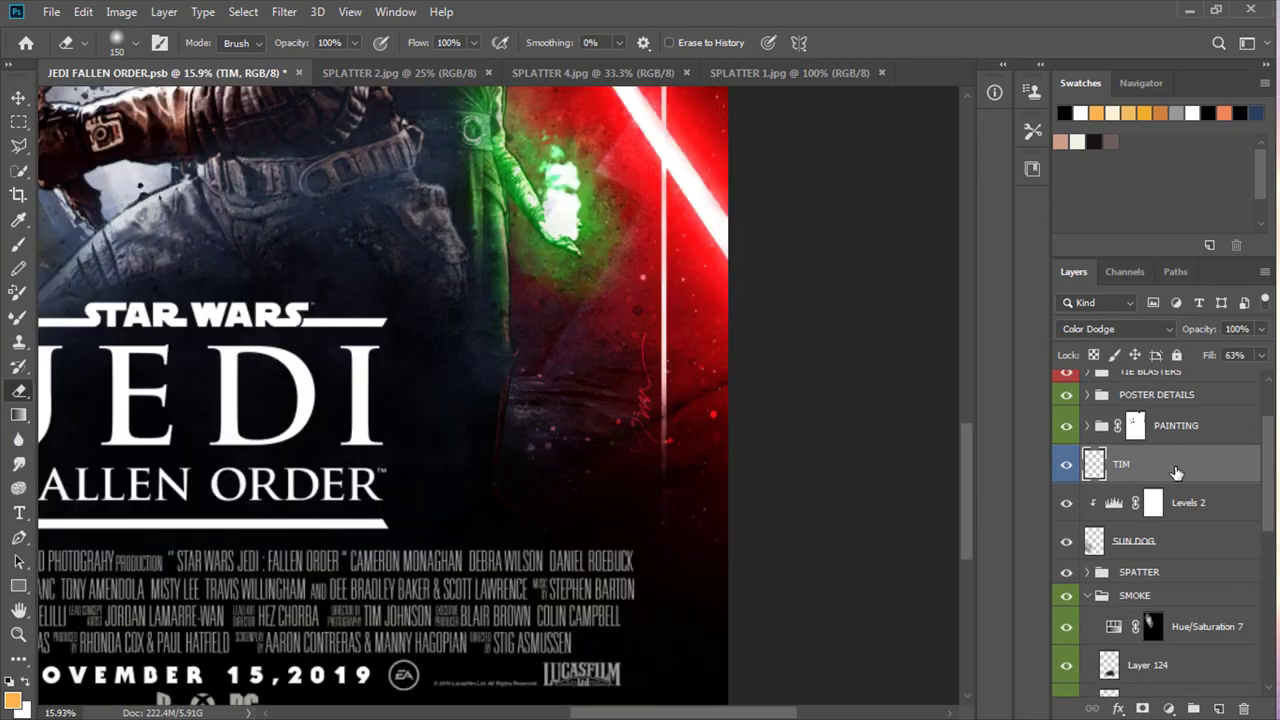
click(18, 97)
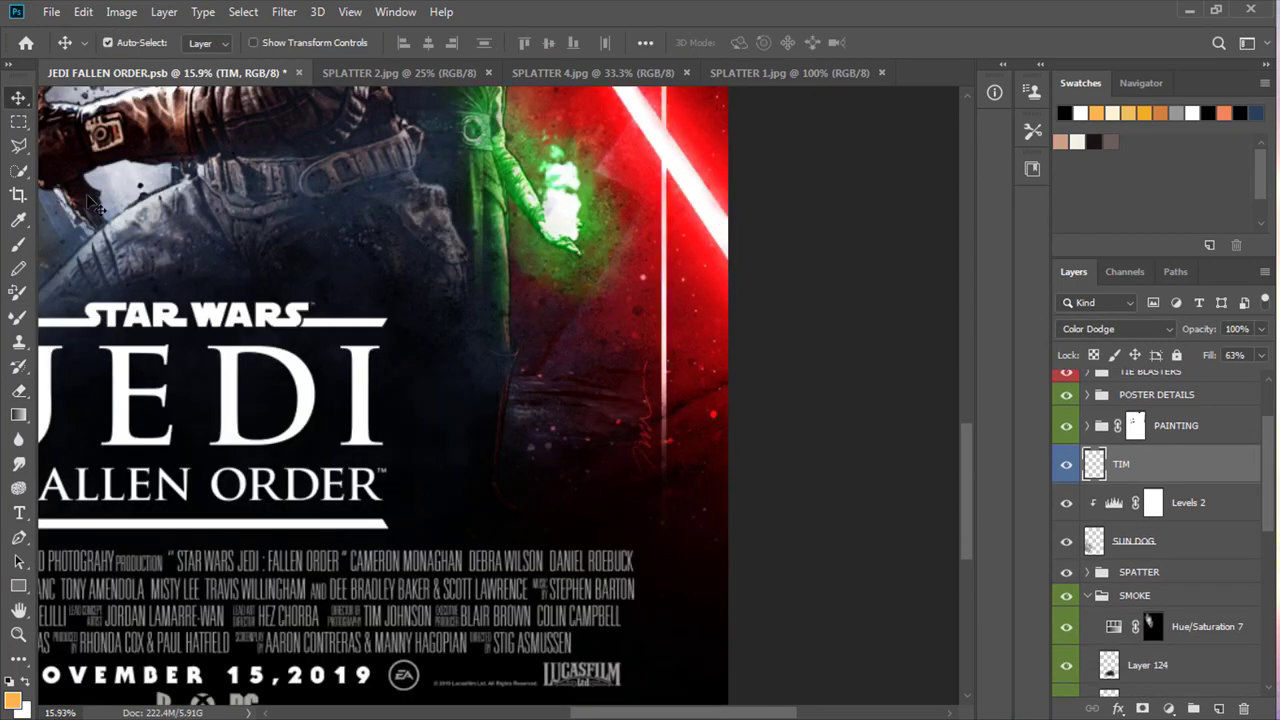
scroll(97, 205, down, 3)
scroll(97, 205, down, 1)
scroll(1270, 415, up, 2)
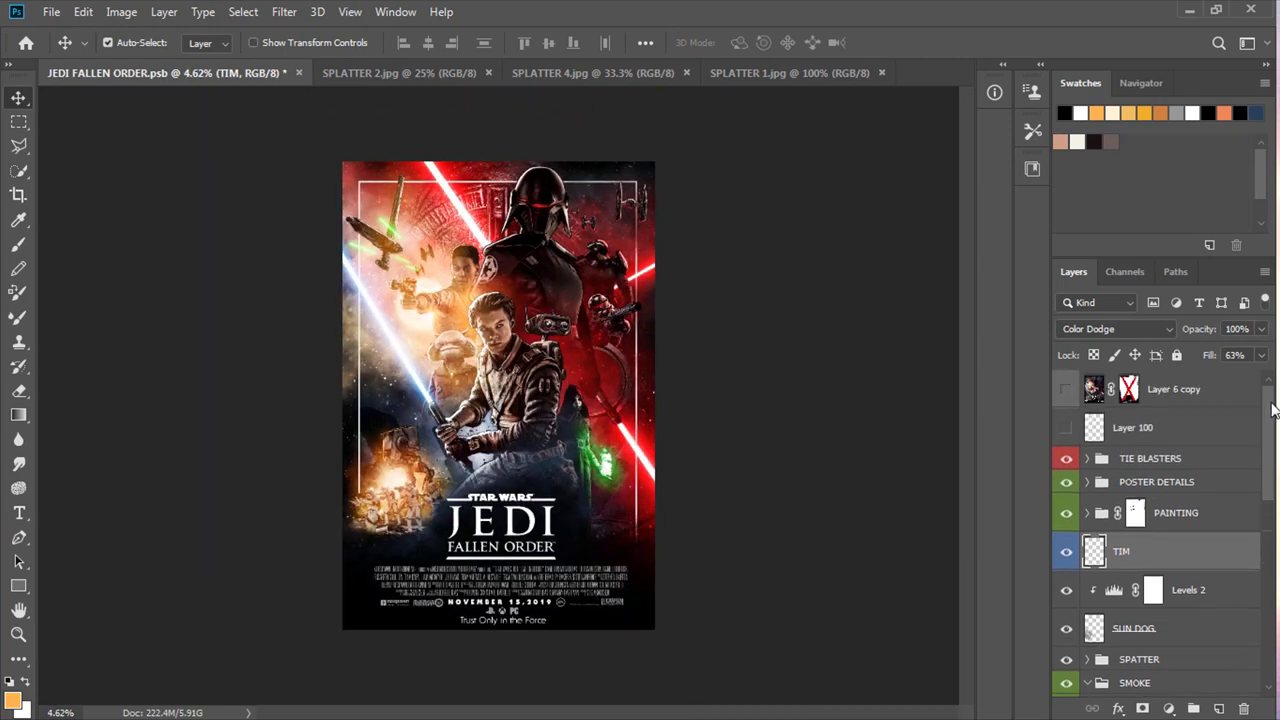
drag(1139, 458, 1155, 485)
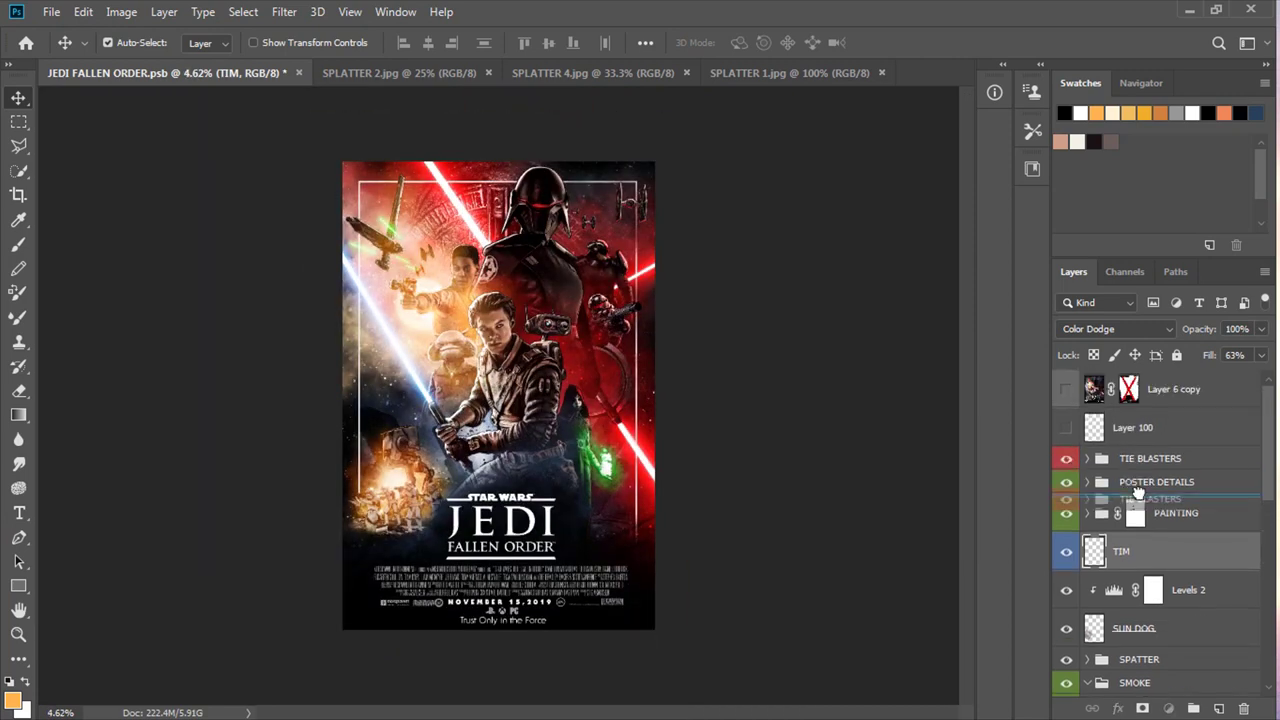
Select all layers from TIE BLASTERS down to BACKGROUND and merge them into TIE BLASTERS (merged)
scroll(1141, 495, down, 5)
scroll(1175, 600, down, 5)
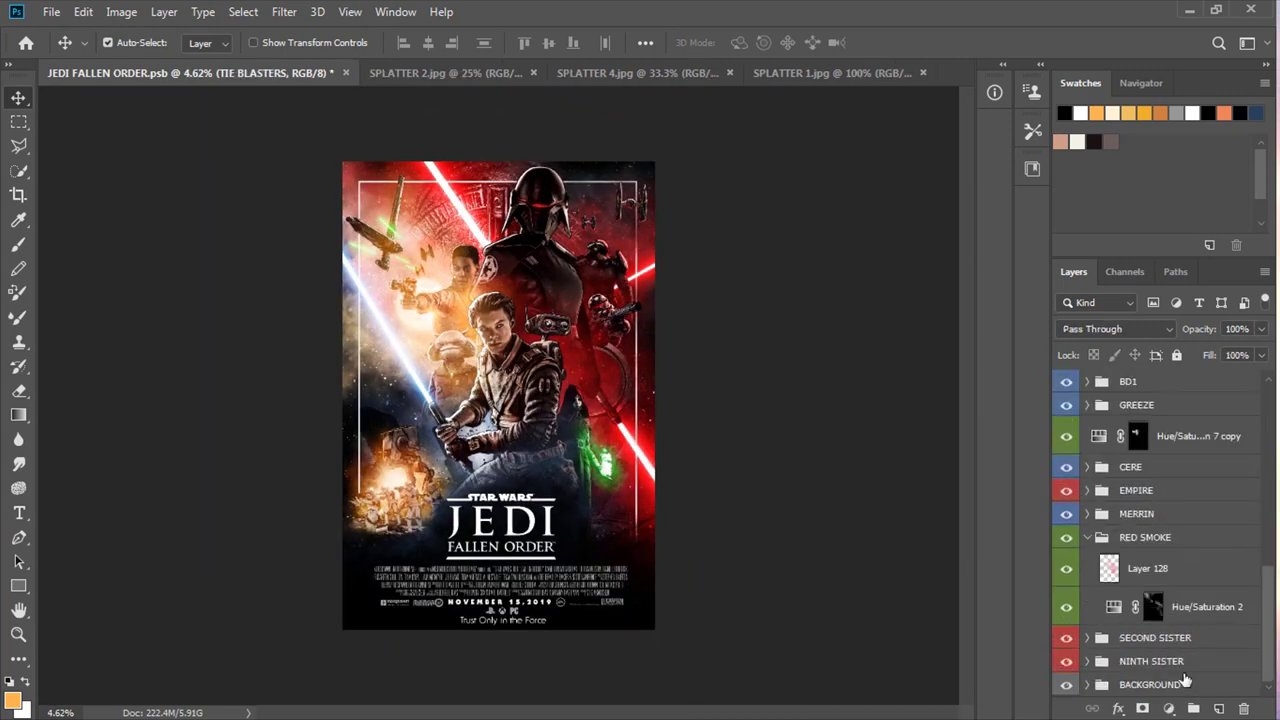
shift+click(1180, 685)
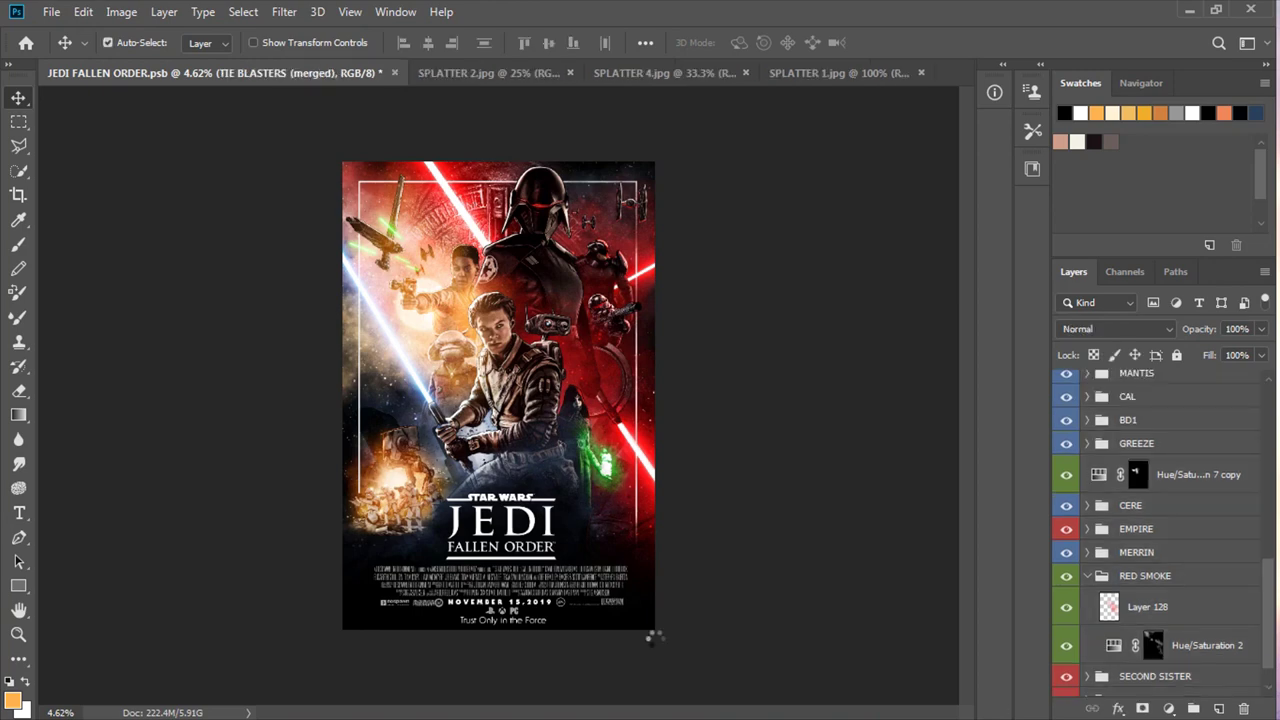
Hide the POSTER DETAILS group and marquee-select the entire poster canvas
scroll(1160, 530, up, 5)
scroll(1160, 530, up, 5)
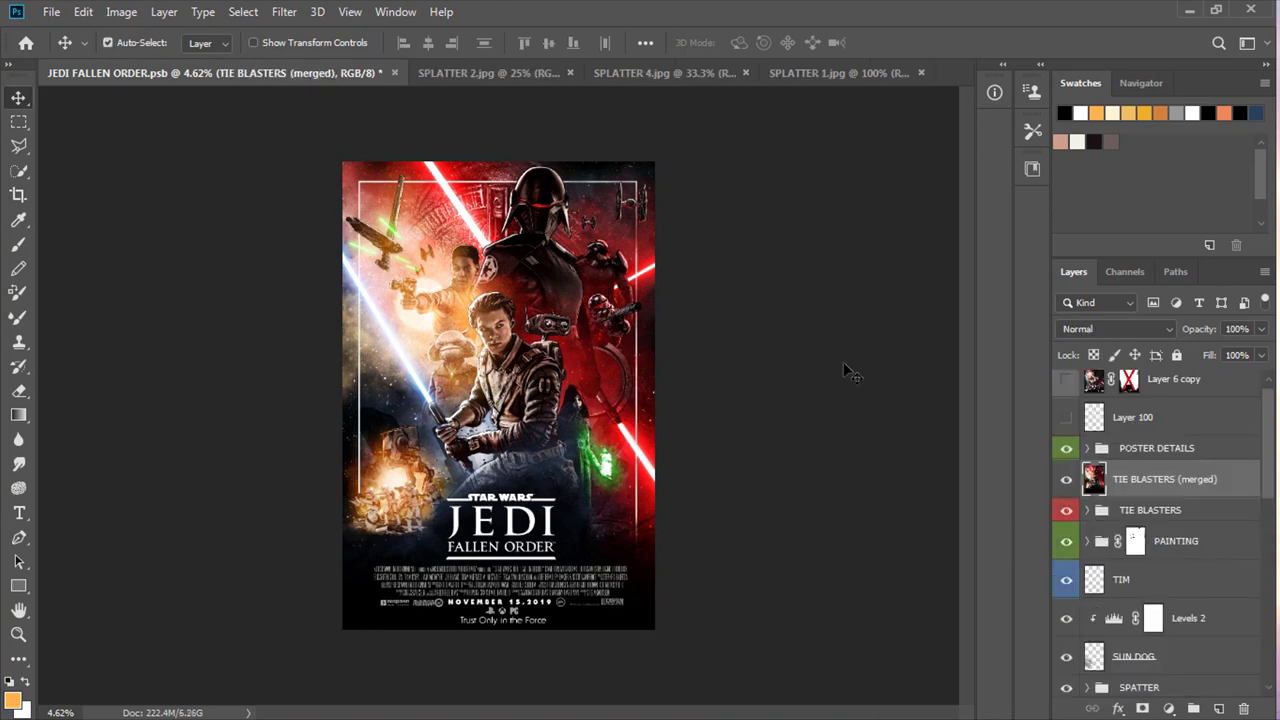
click(1066, 448)
click(18, 121)
drag(342, 160, 658, 632)
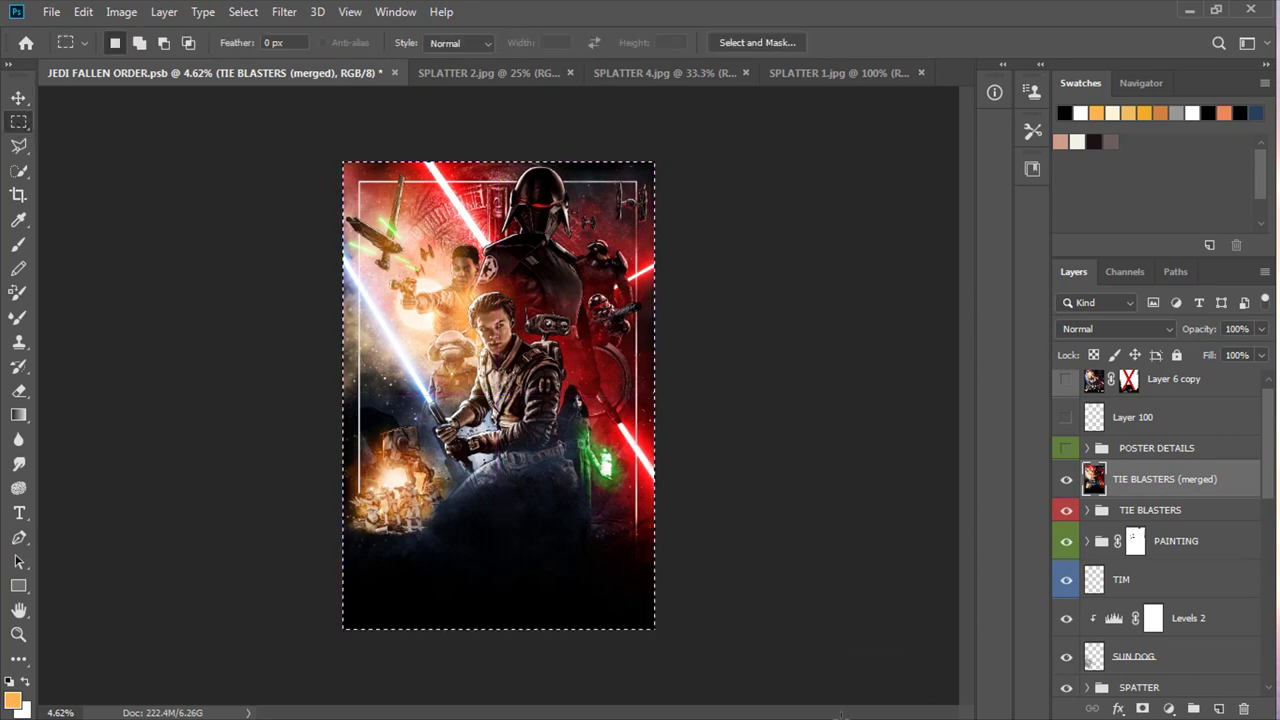
Copy the selected artwork to Layer 148 and launch Color Efex Pro 4 on it
key(ctrl+j)
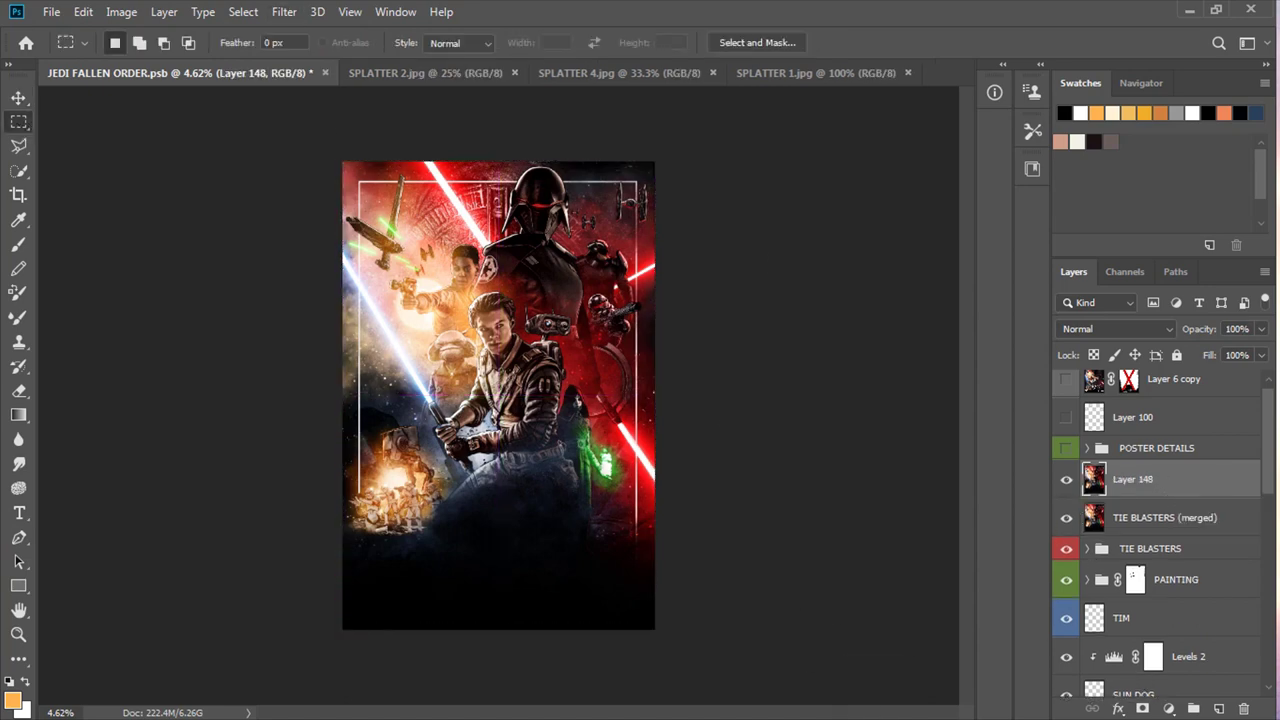
click(284, 11)
click(572, 457)
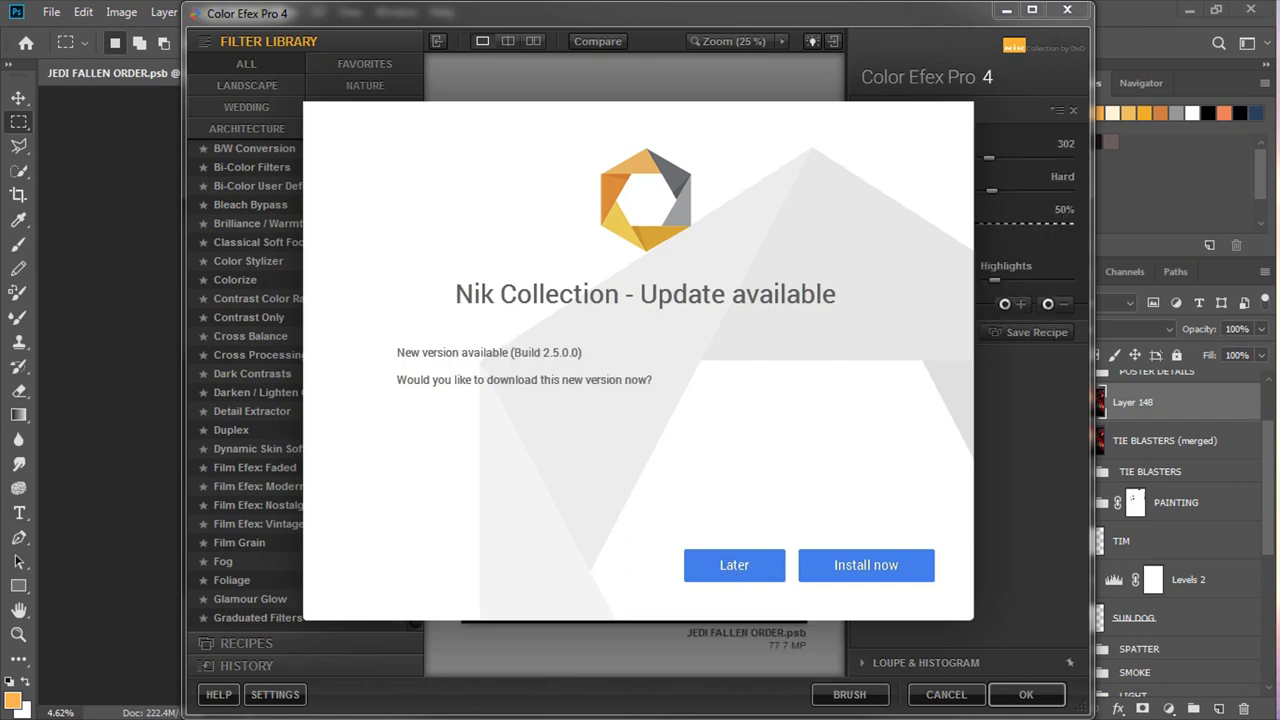
Postpone the Nik Collection update and inspect the Film Grain preview up close
click(734, 565)
click(877, 34)
drag(978, 157, 967, 153)
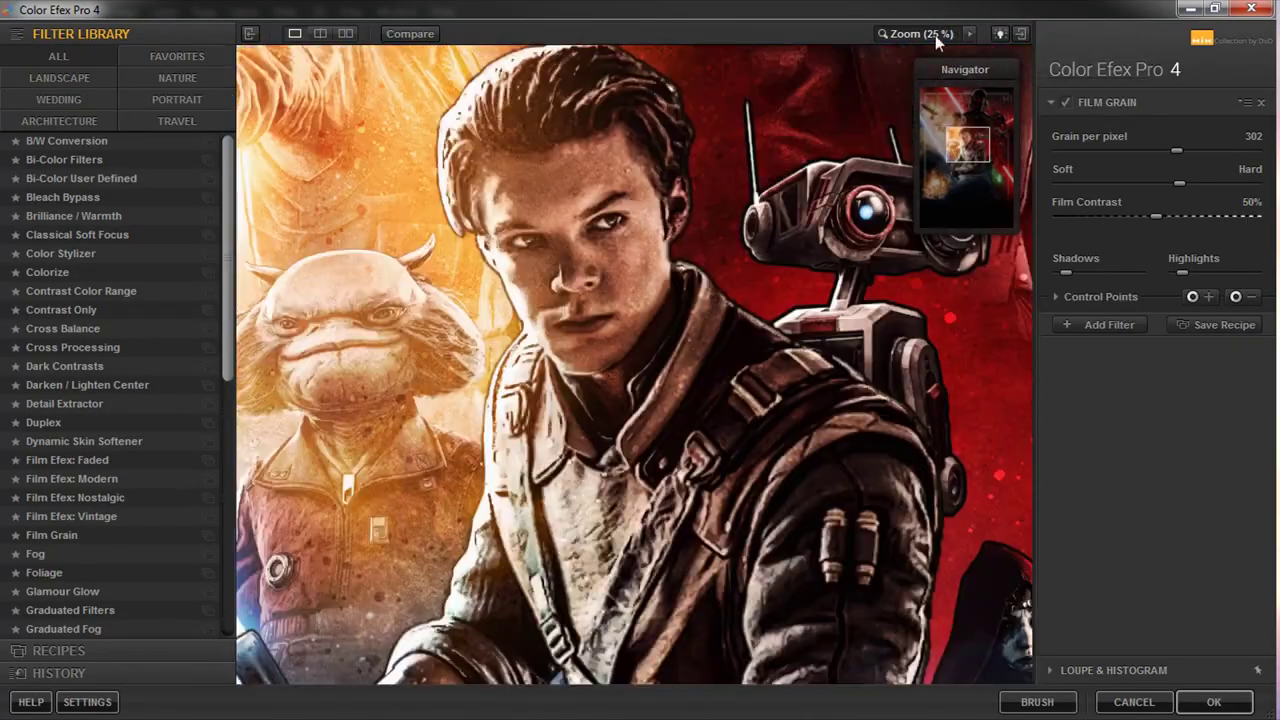
click(925, 34)
Add a Cross Balance filter set to the Daylight To Tungsten (1) preset with lowered strength
click(1100, 324)
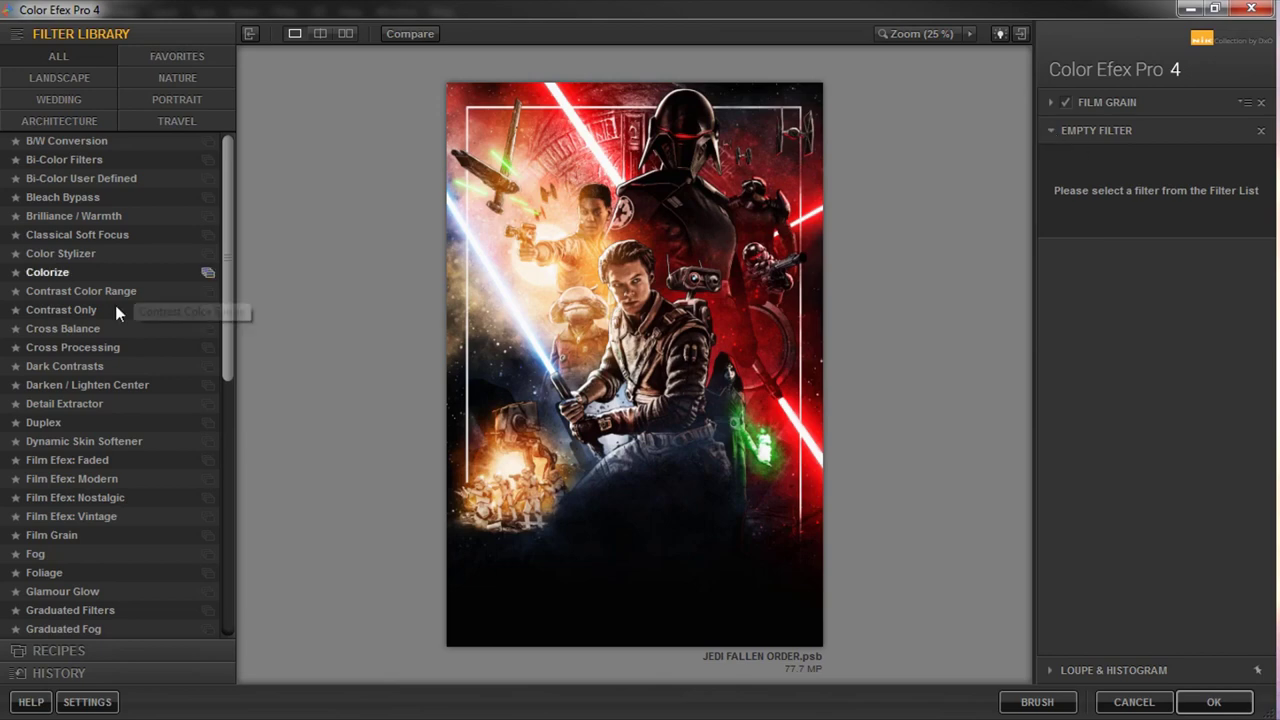
click(62, 328)
click(1215, 172)
click(1150, 229)
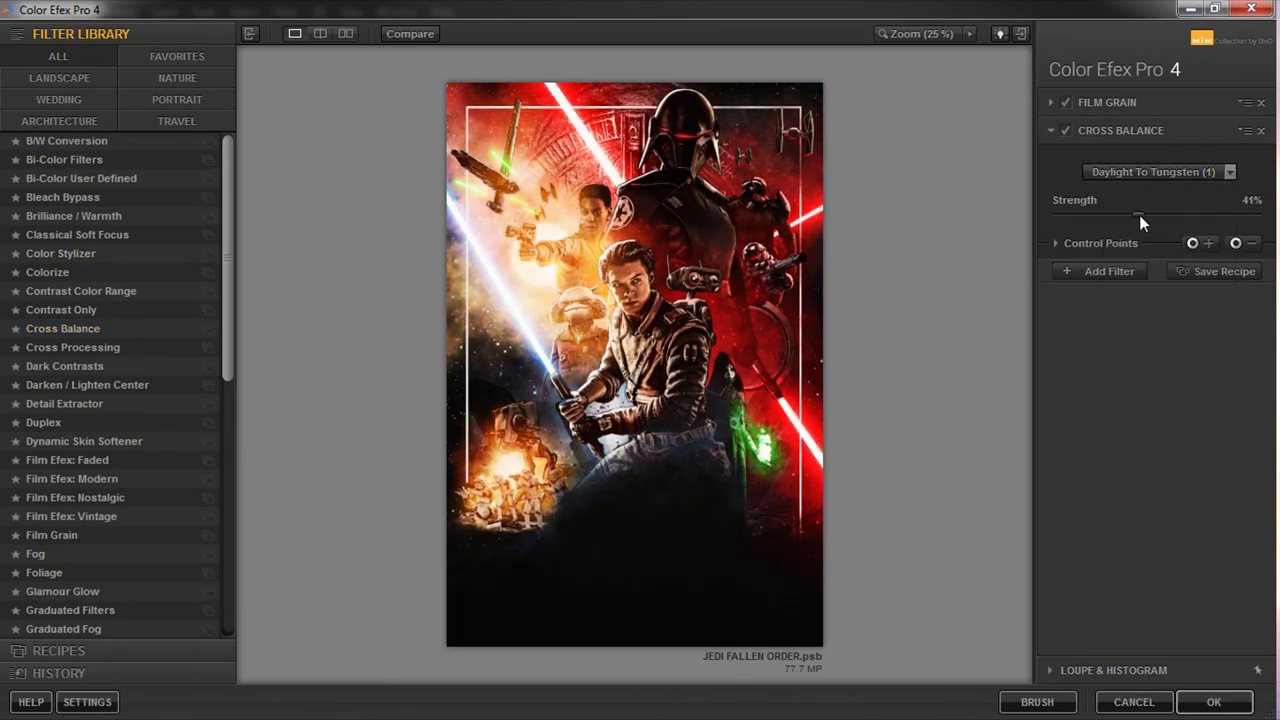
click(1155, 172)
click(1208, 248)
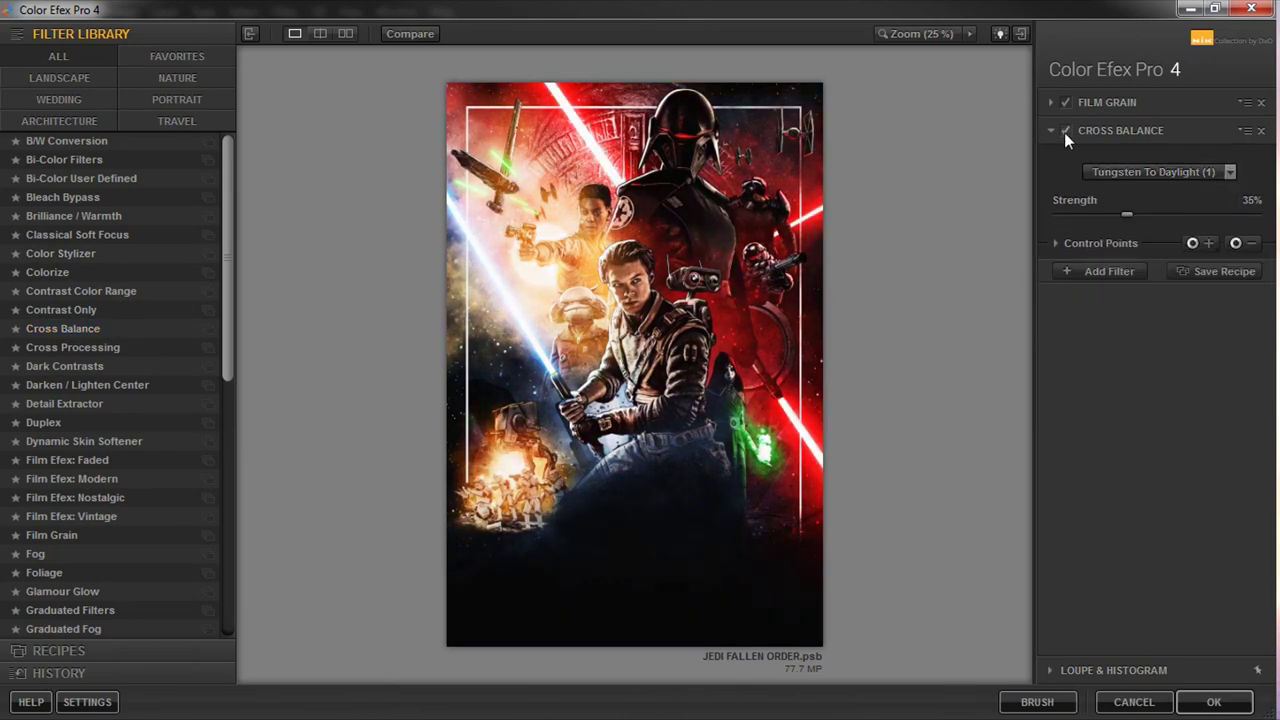
drag(1139, 210, 1131, 211)
click(1185, 172)
click(1184, 195)
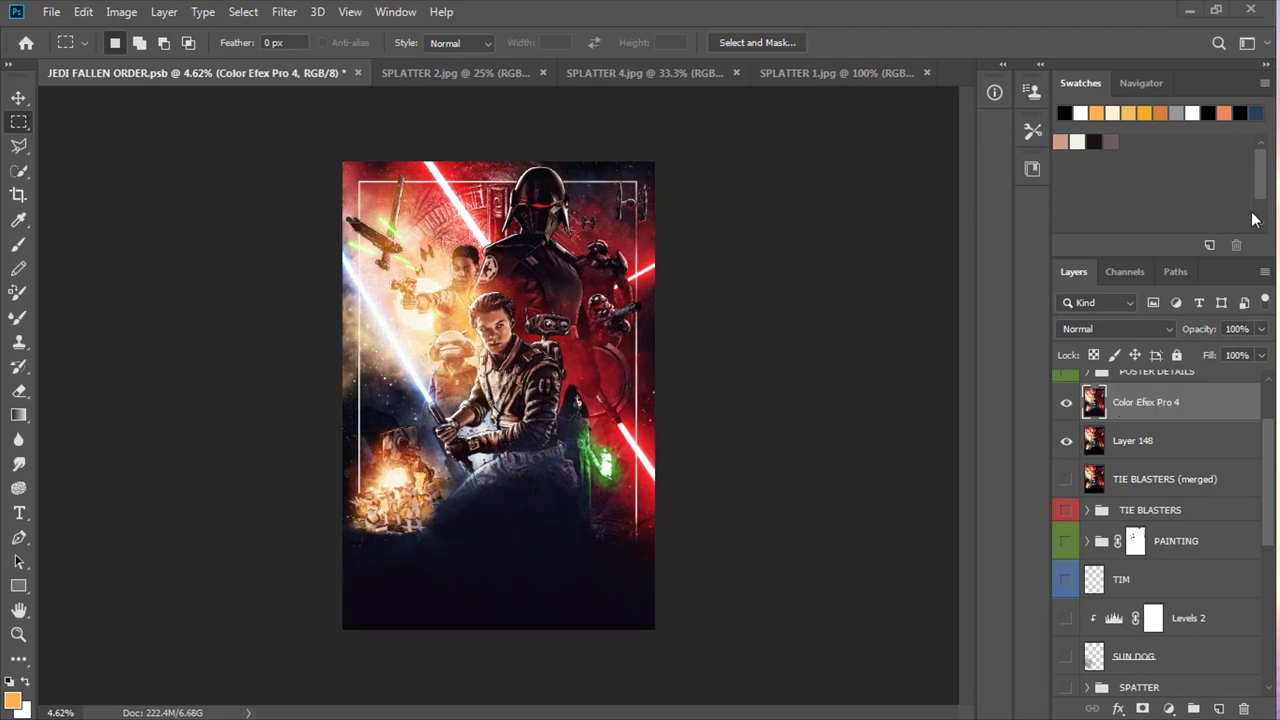
Turn the POSTER DETAILS group back on and zoom in to check the title
scroll(1265, 502, up, 3)
click(1066, 458)
key(ctrl+plus)
key(ctrl+plus)
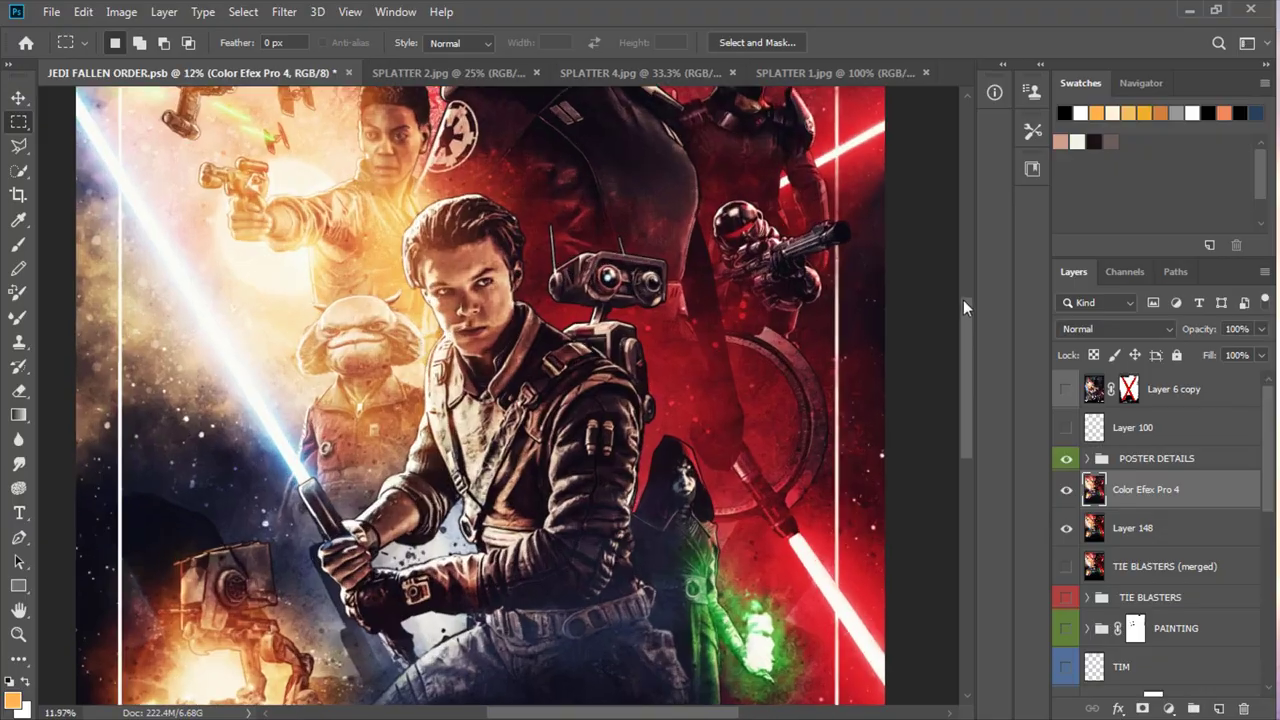
drag(965, 304, 975, 421)
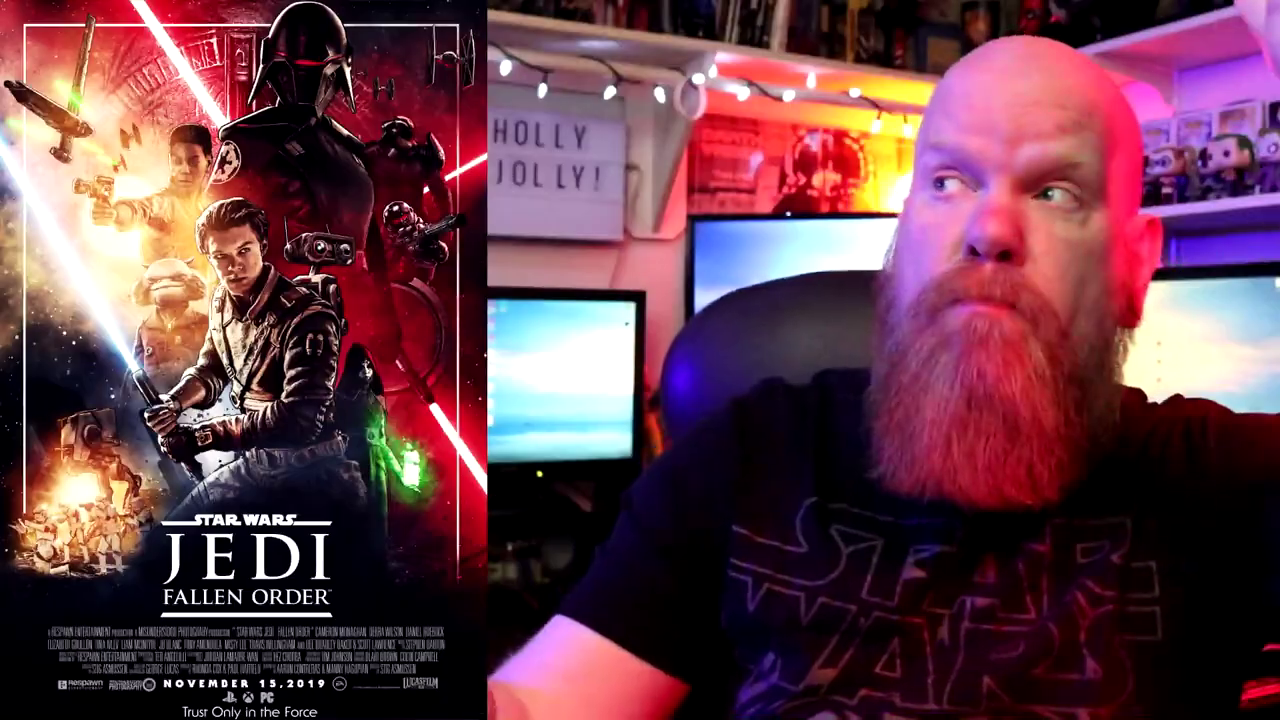